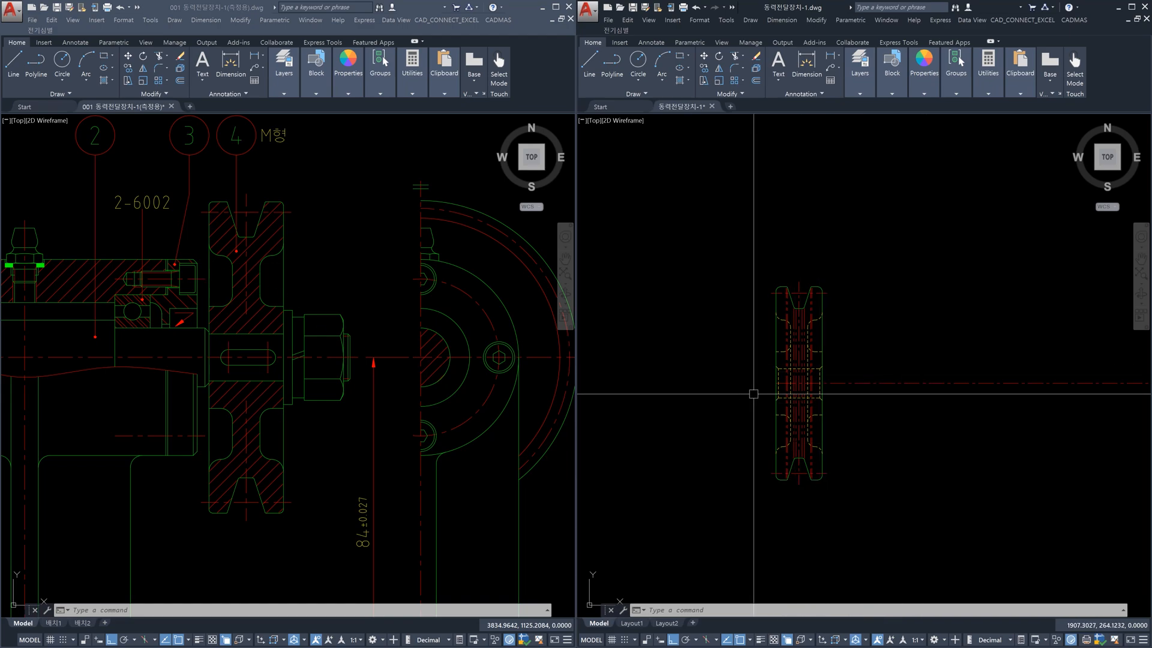
Draw a vertical construction line crossing the horizontal centerline, to the right of the pulley's side view
{"action": "scroll", "coordinate": [818, 407], "scroll_direction": "up", "scroll_amount": 2}
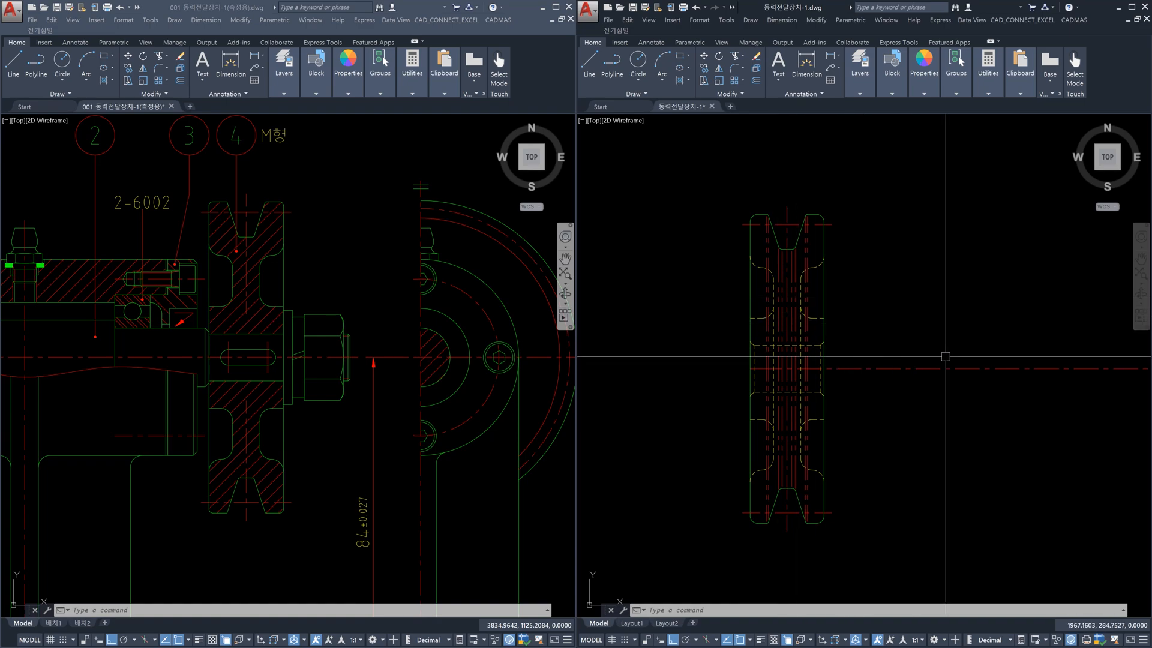
{"action": "scroll", "coordinate": [945, 356], "scroll_direction": "down", "scroll_amount": 2}
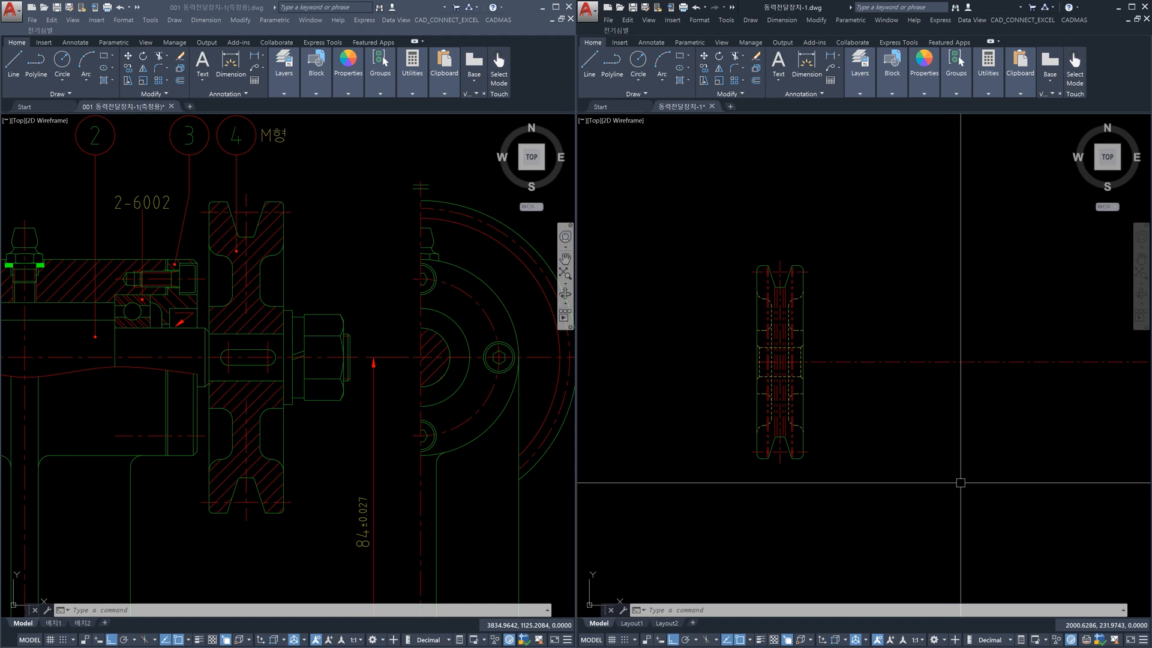
{"action": "type", "text": "x"}
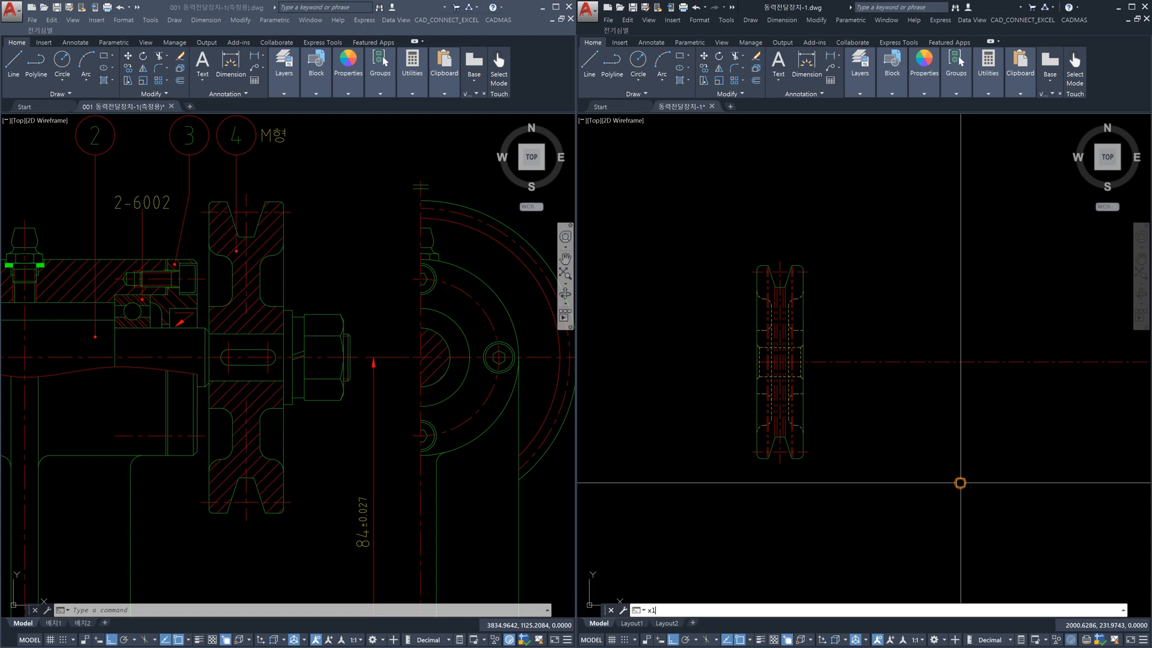
{"action": "key", "text": "Return"}
{"action": "left_click", "coordinate": [946, 199]}
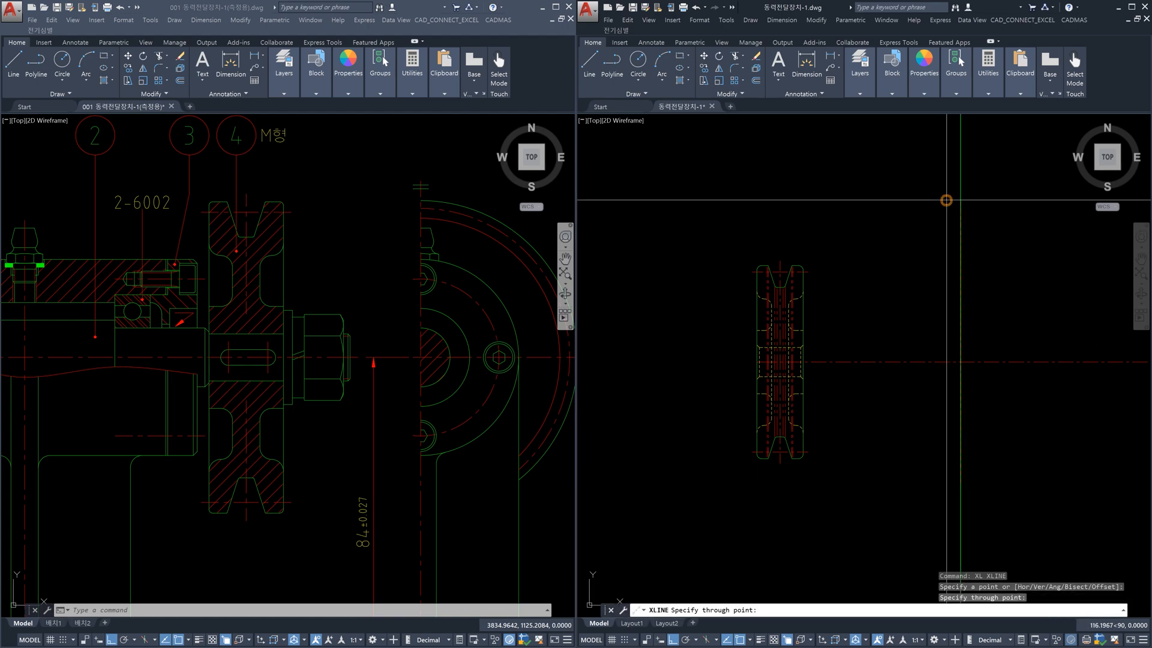
{"action": "key", "text": "Escape"}
{"action": "left_click", "coordinate": [959, 411]}
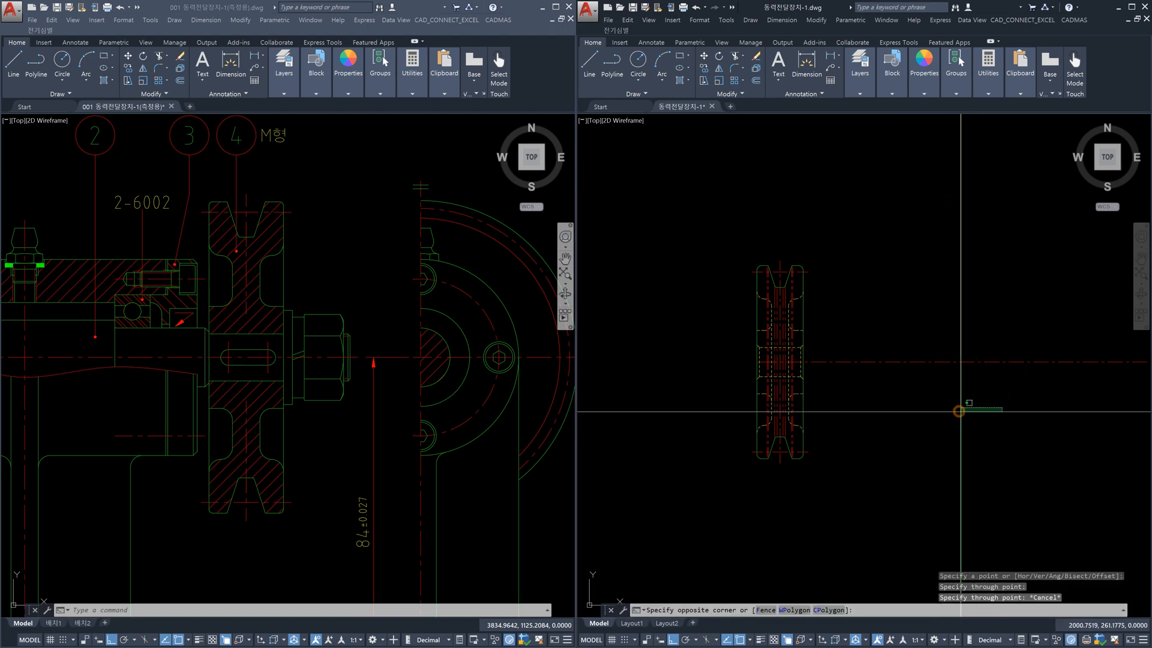
{"action": "left_click", "coordinate": [902, 412]}
{"action": "left_click", "coordinate": [998, 326]}
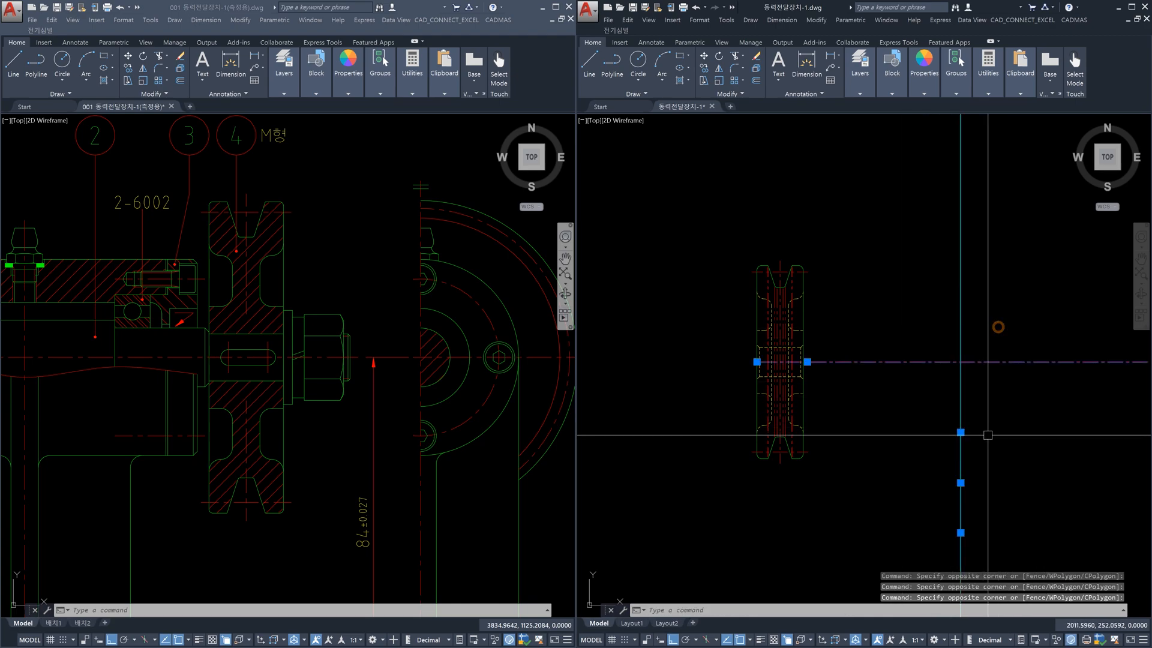
{"action": "key", "text": "Escape"}
Match the properties of the horizontal centerline onto the vertical construction line
{"action": "type", "text": "m"}
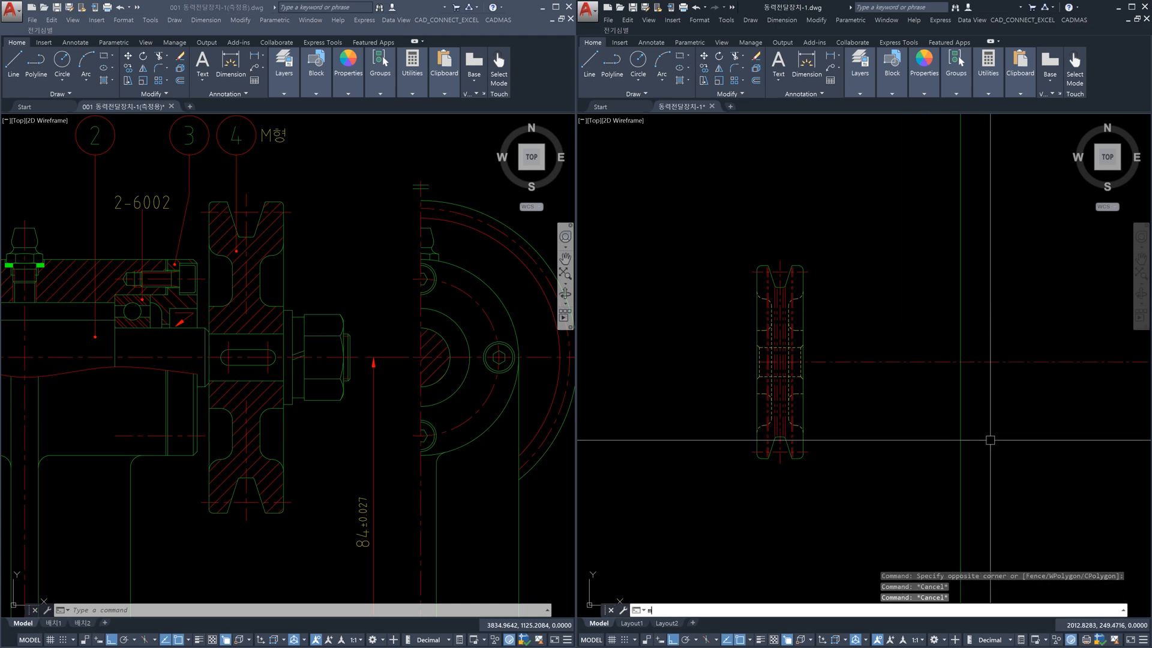
{"action": "type", "text": "a"}
{"action": "key", "text": "Return"}
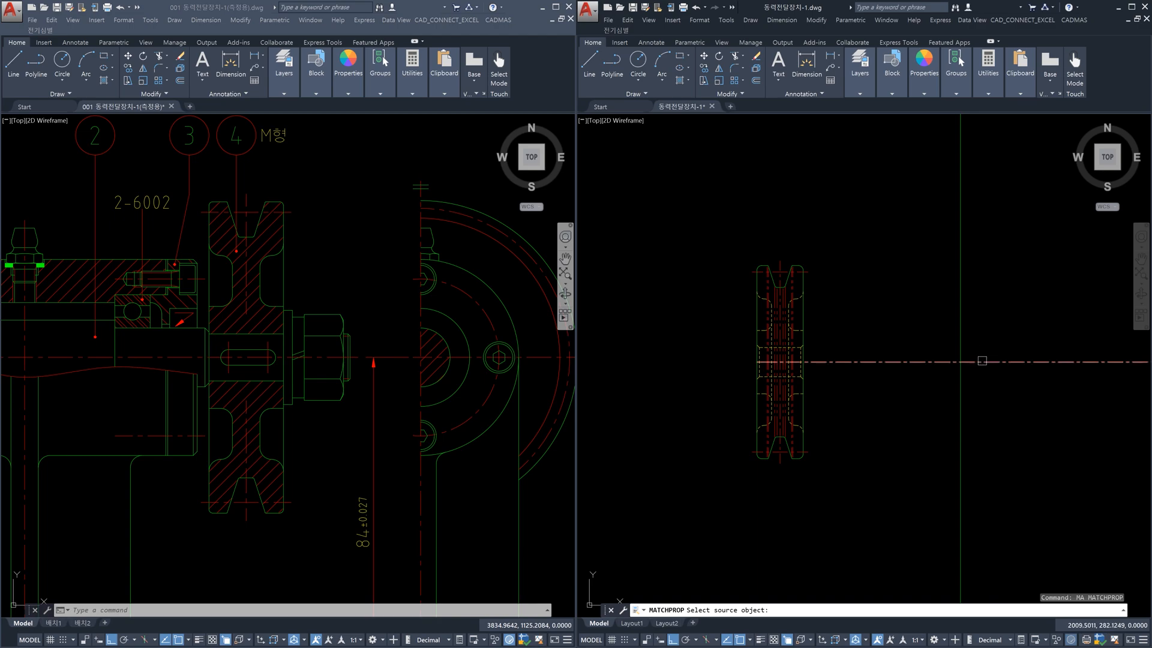
{"action": "left_click", "coordinate": [982, 361]}
{"action": "left_click", "coordinate": [977, 334]}
{"action": "left_click", "coordinate": [912, 314]}
{"action": "key", "text": "Escape"}
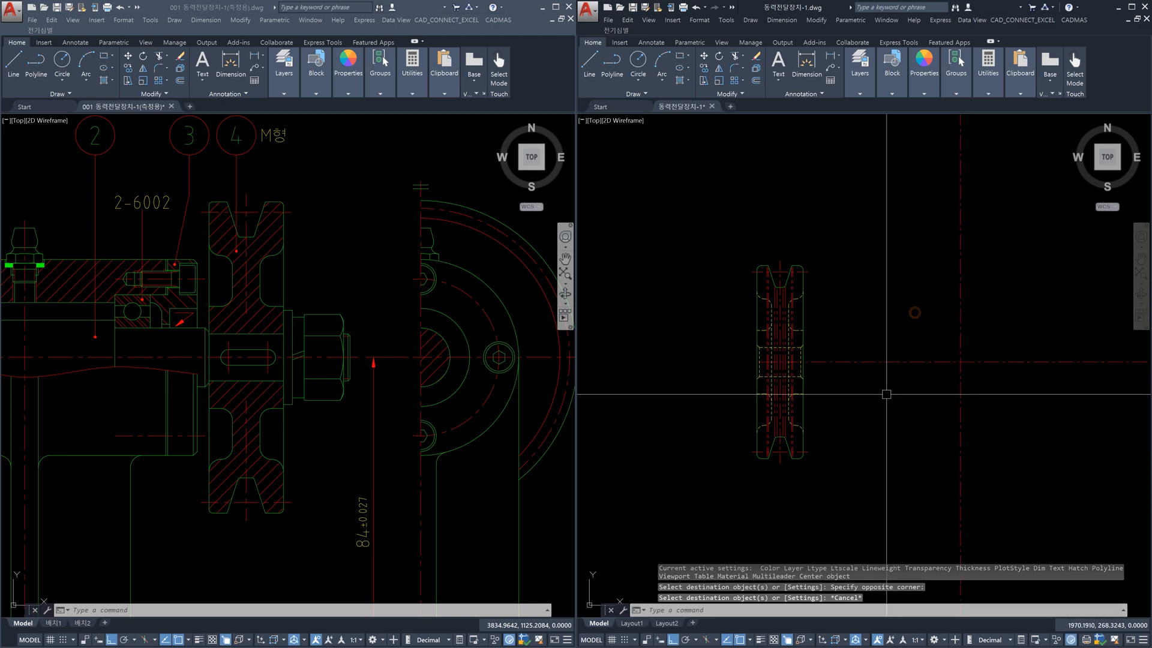
Project a horizontal construction line from the top edge of the pulley's side view toward the vertical centerline
{"action": "scroll", "coordinate": [760, 352], "scroll_direction": "up", "scroll_amount": 4}
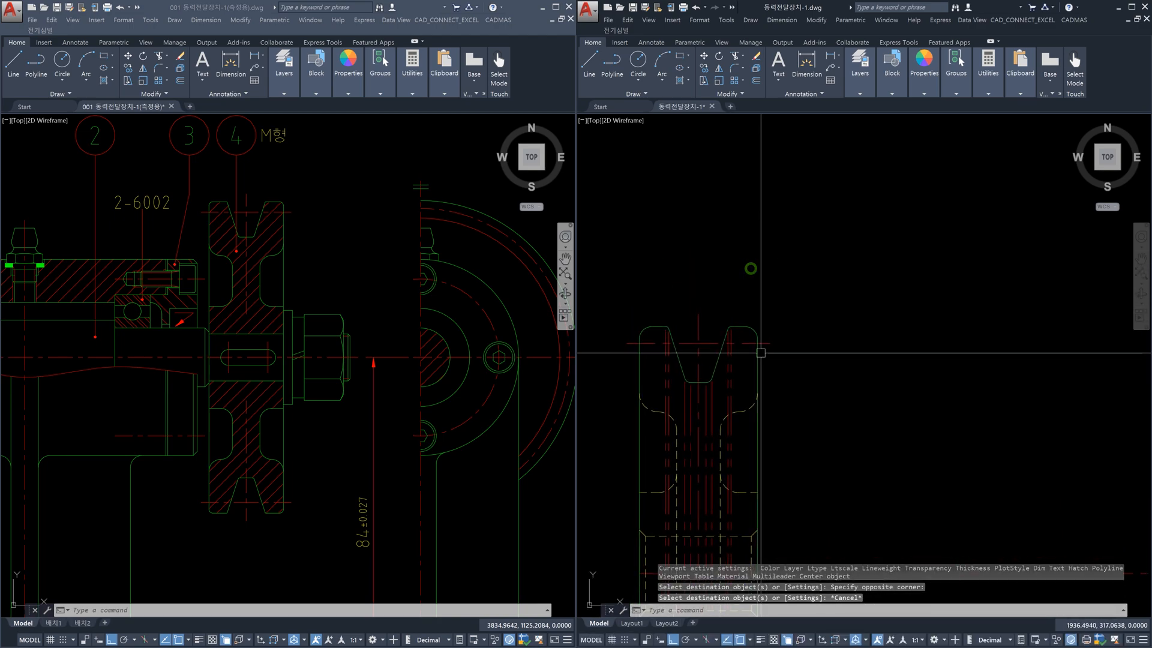
{"action": "type", "text": "xl"}
{"action": "key", "text": "Return"}
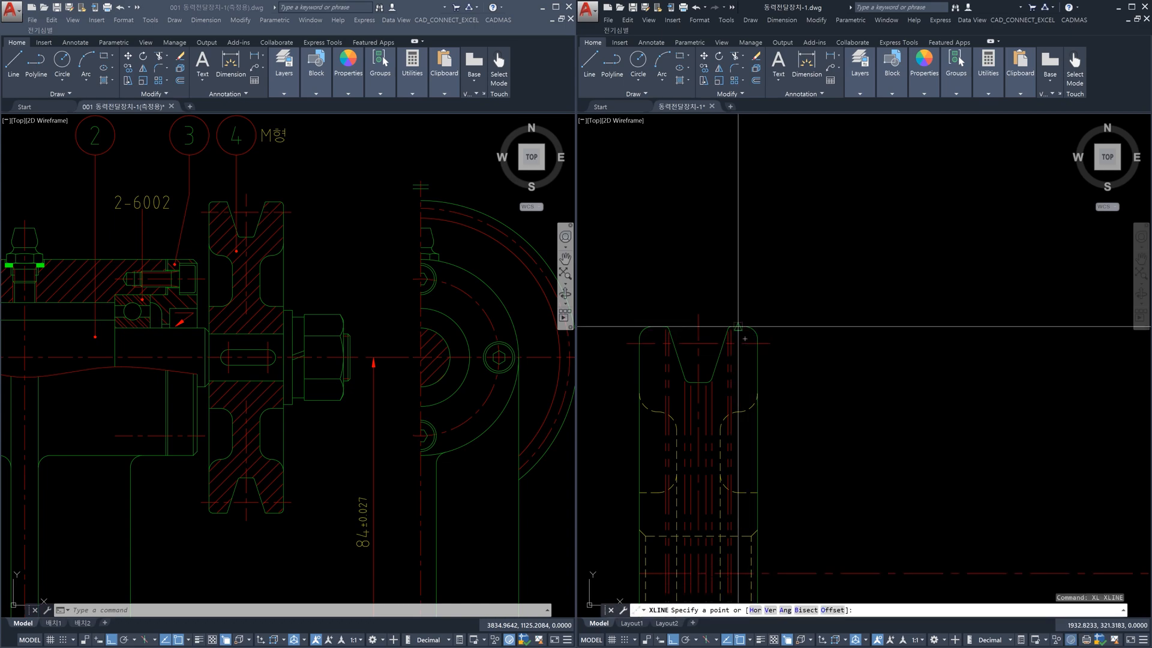
{"action": "left_click", "coordinate": [737, 327]}
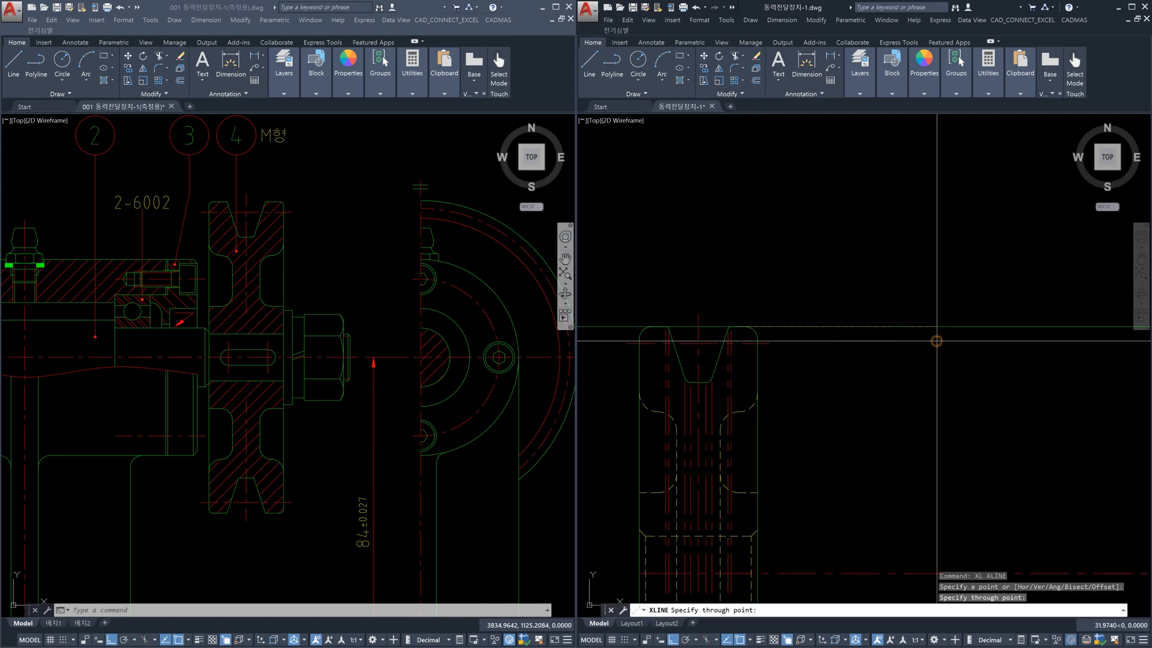
{"action": "key", "text": "Escape"}
Draw the pulley's outer circle centered on the centerline intersection, with its radius reaching the projected construction line
{"action": "scroll", "coordinate": [934, 337], "scroll_direction": "down", "scroll_amount": 3}
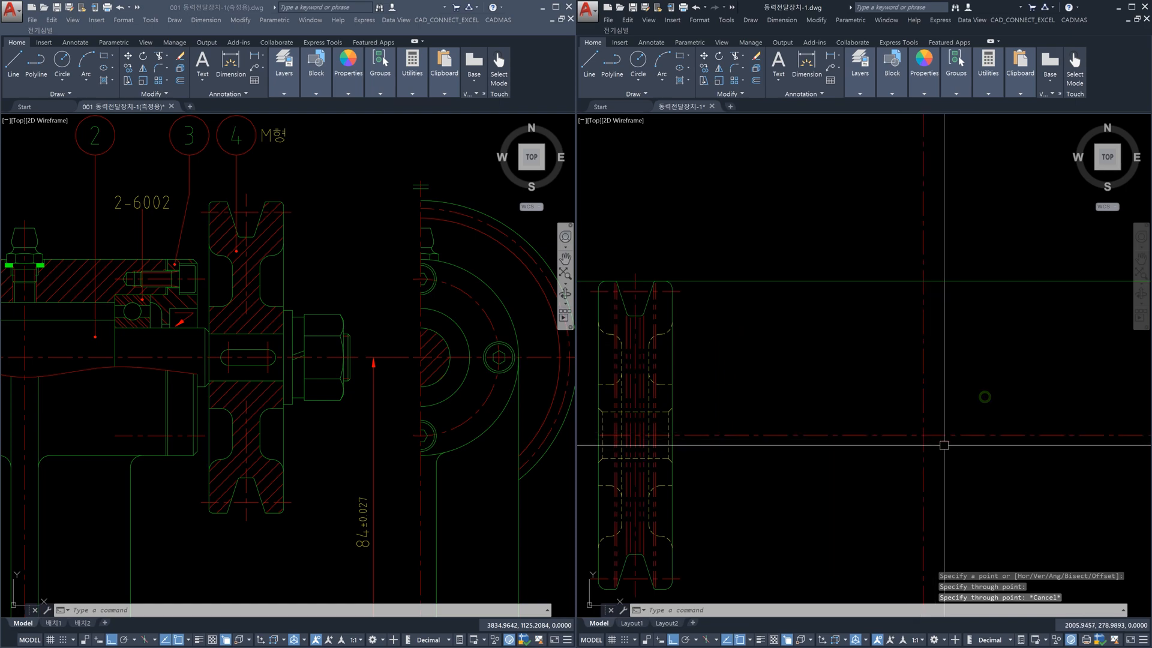
{"action": "type", "text": "c"}
{"action": "key", "text": "Return"}
{"action": "left_click", "coordinate": [919, 435]}
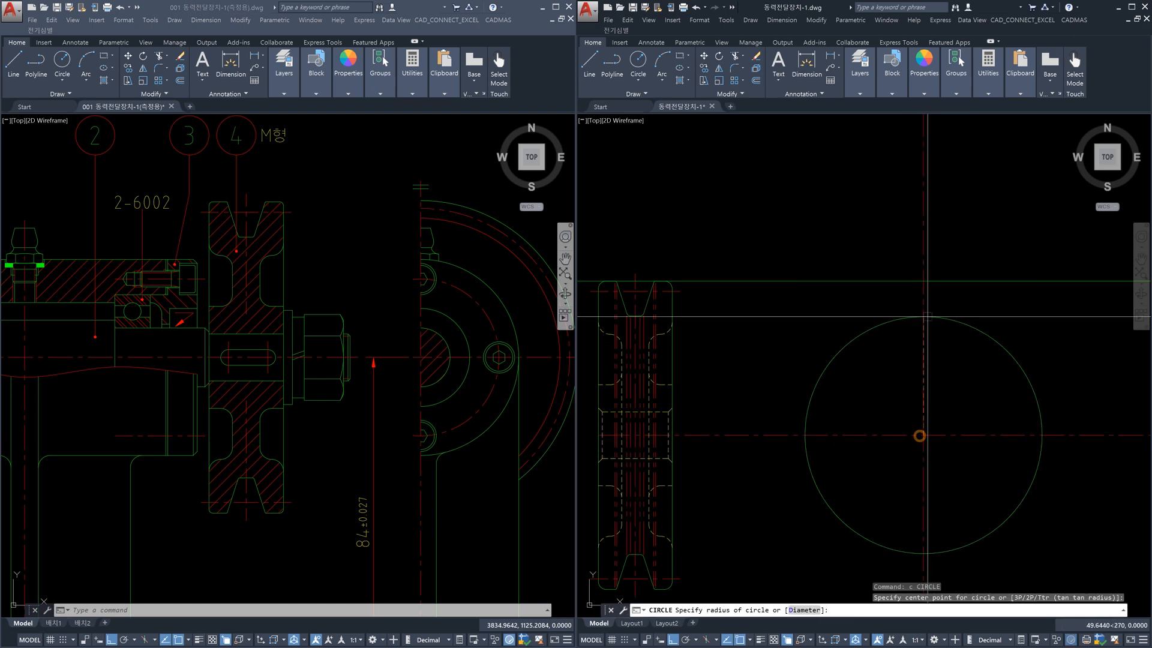
{"action": "key", "text": "Escape"}
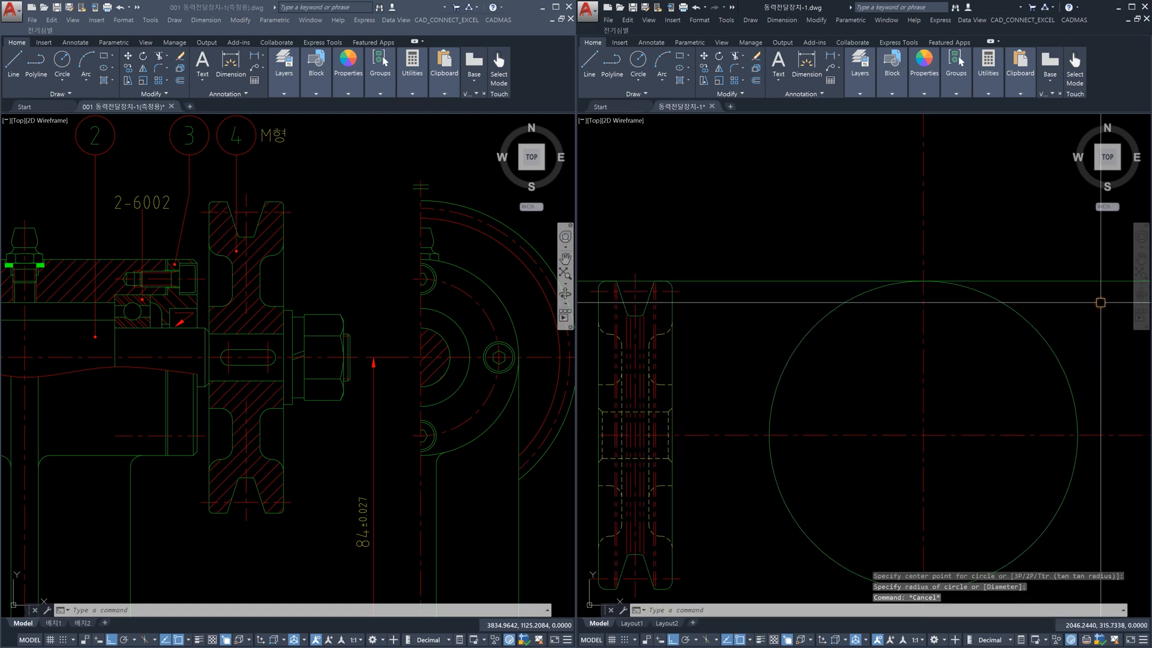
Erase the horizontal construction line projected from the pulley's top edge
{"action": "left_click", "coordinate": [1065, 281]}
{"action": "left_click", "coordinate": [1064, 288]}
{"action": "key", "text": "Delete"}
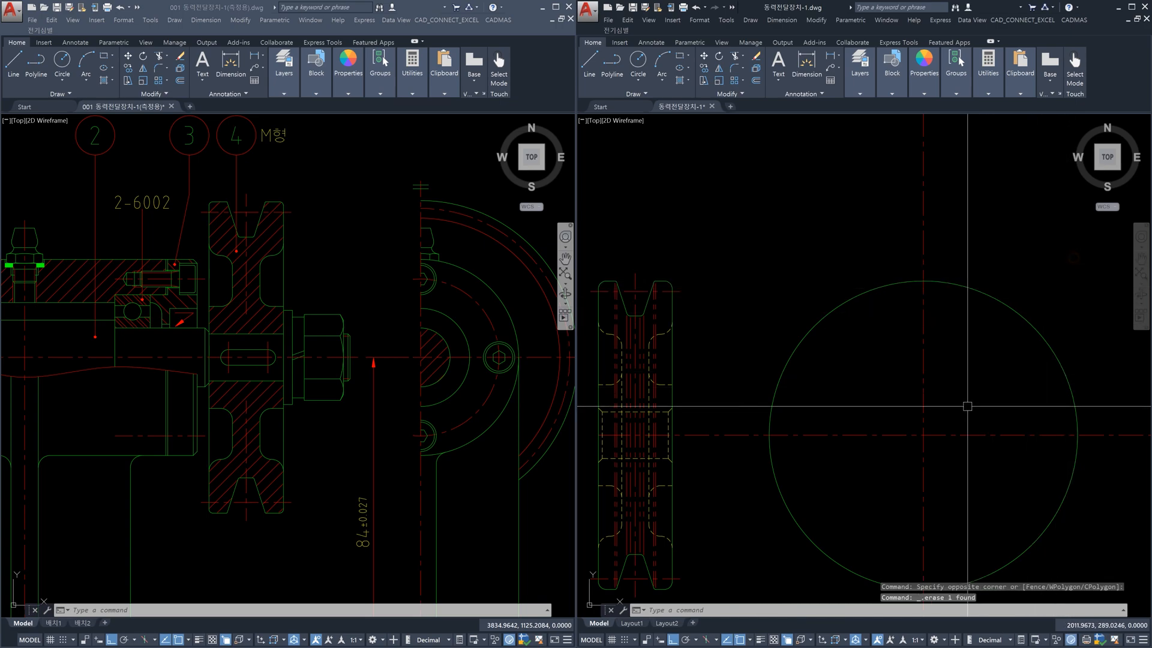
Trim the centerlines outside the circle and the pulley's side view, using the circle and the pulley's right edge as cutting edges
{"action": "scroll", "coordinate": [967, 404], "scroll_direction": "down", "scroll_amount": 2}
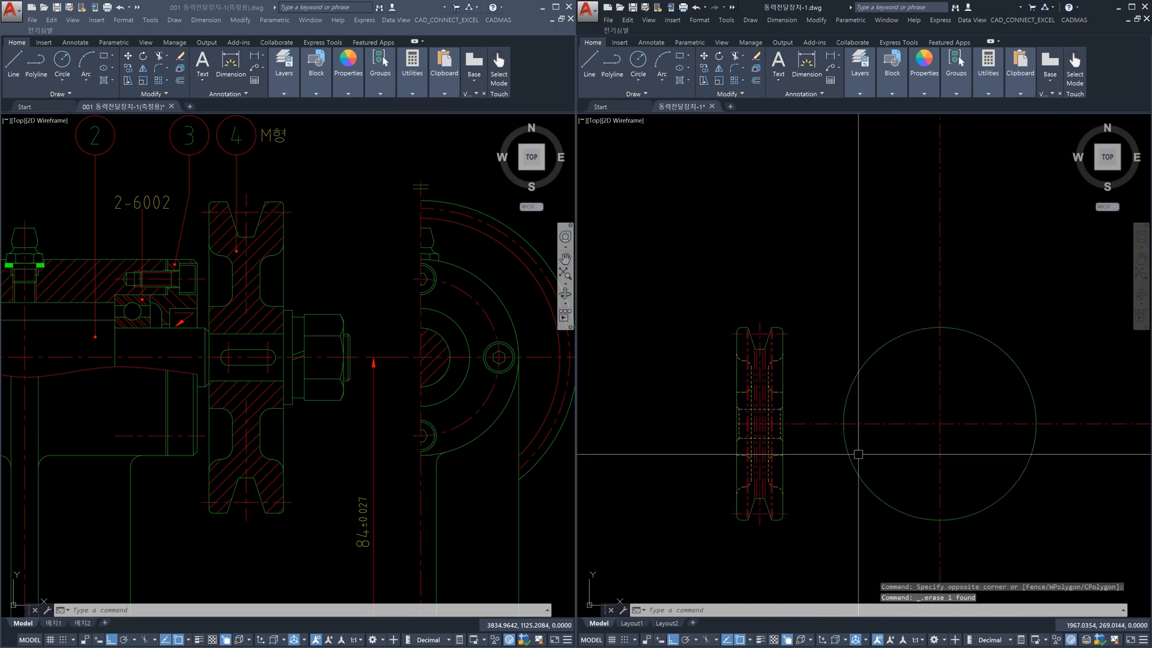
{"action": "type", "text": "tr"}
{"action": "key", "text": "Return"}
{"action": "left_click", "coordinate": [782, 465]}
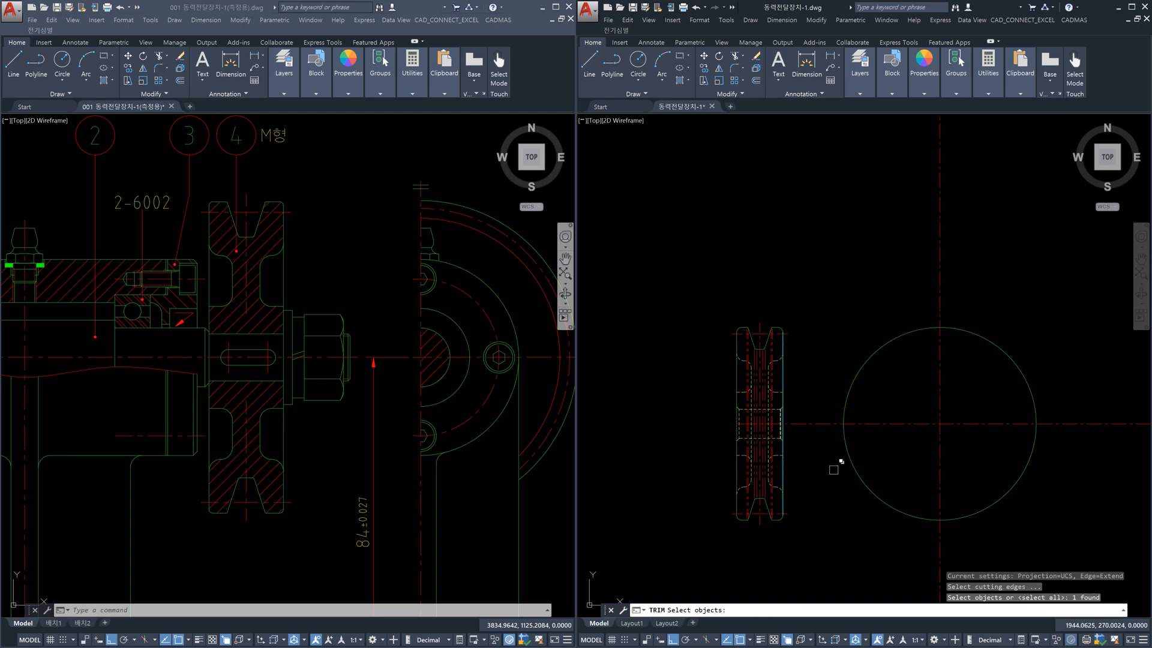
{"action": "left_click", "coordinate": [872, 484]}
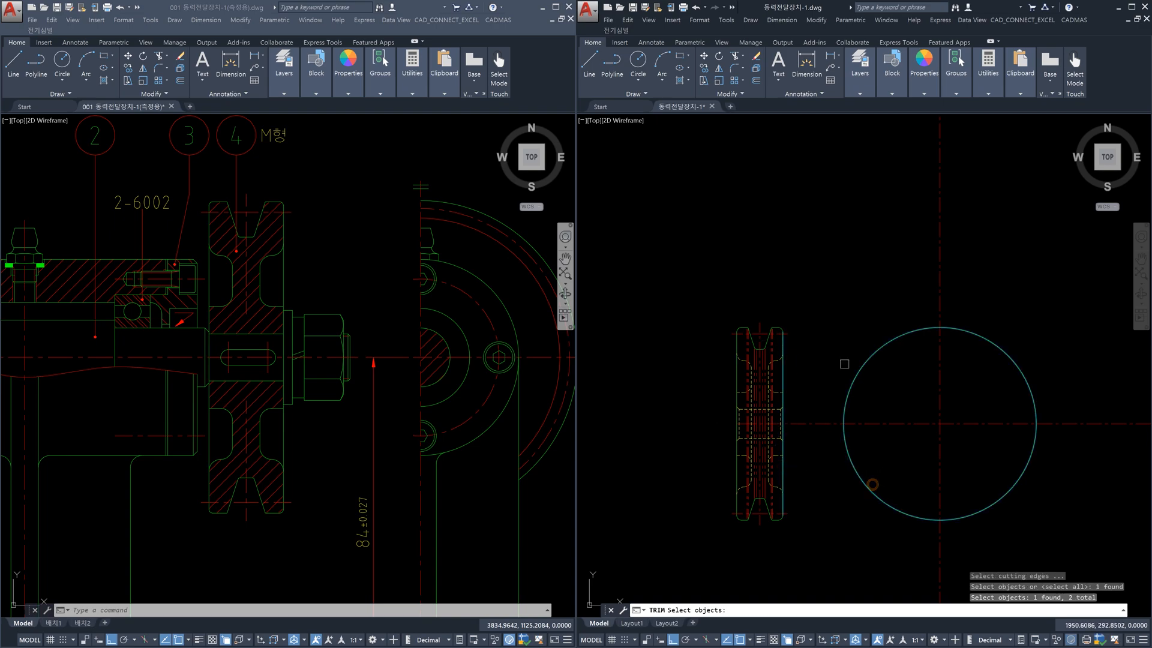
{"action": "middle_click_drag", "start_coordinate": [1052, 510], "coordinate": [966, 467]}
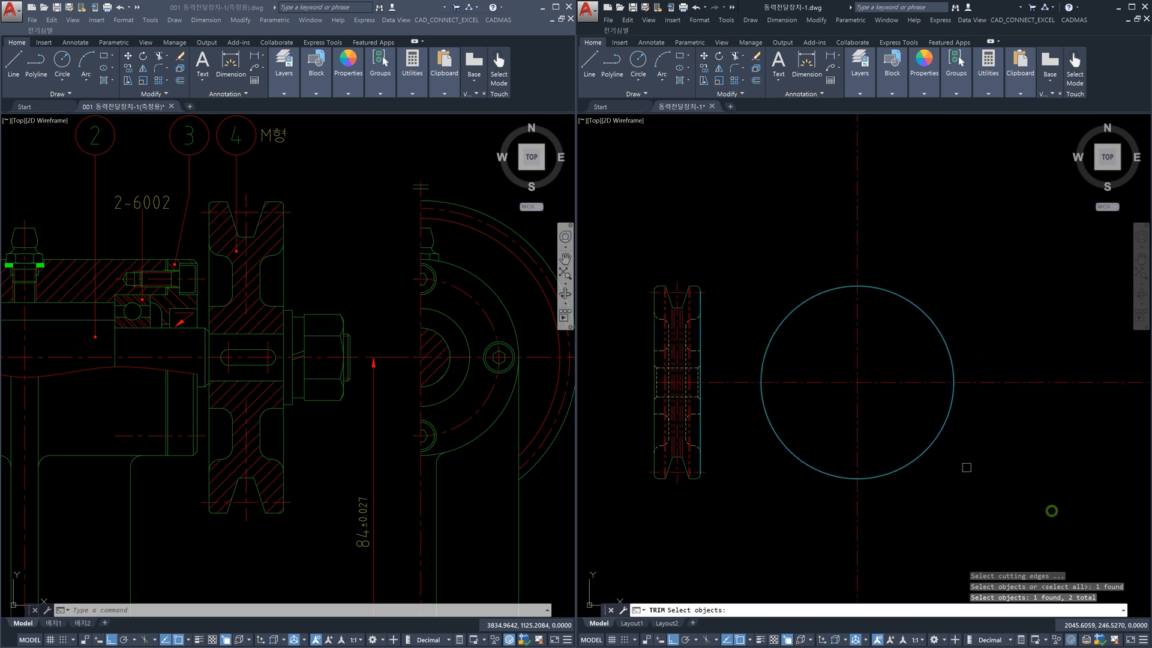
{"action": "key", "text": "Return"}
{"action": "left_click", "coordinate": [1049, 507]}
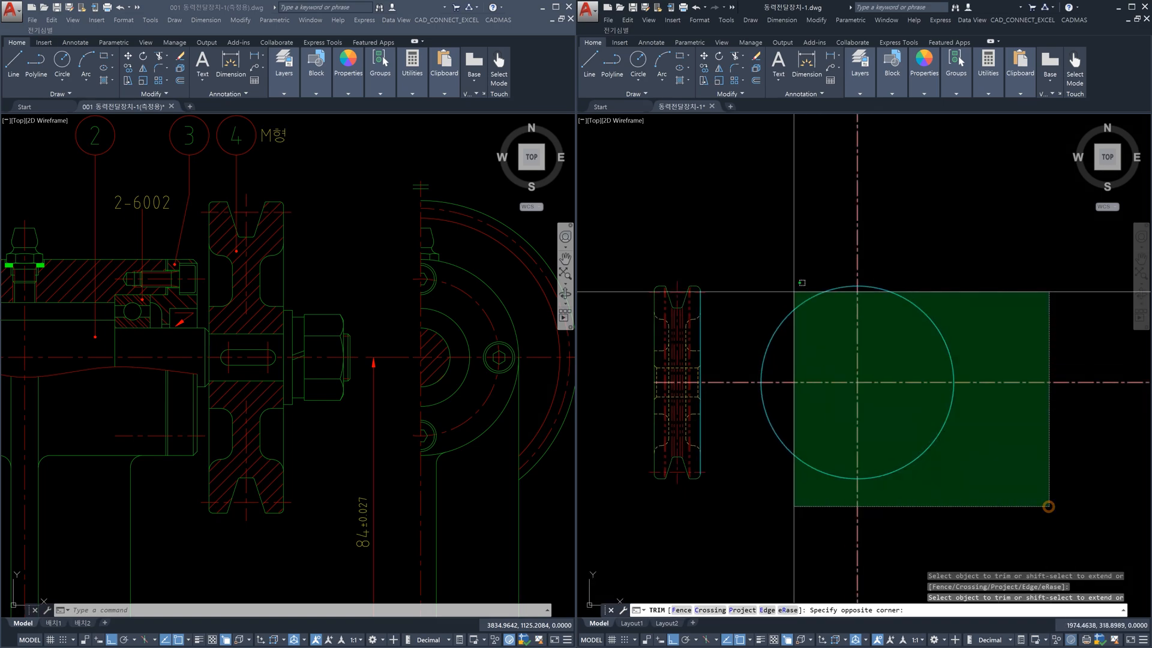
{"action": "left_click", "coordinate": [740, 253]}
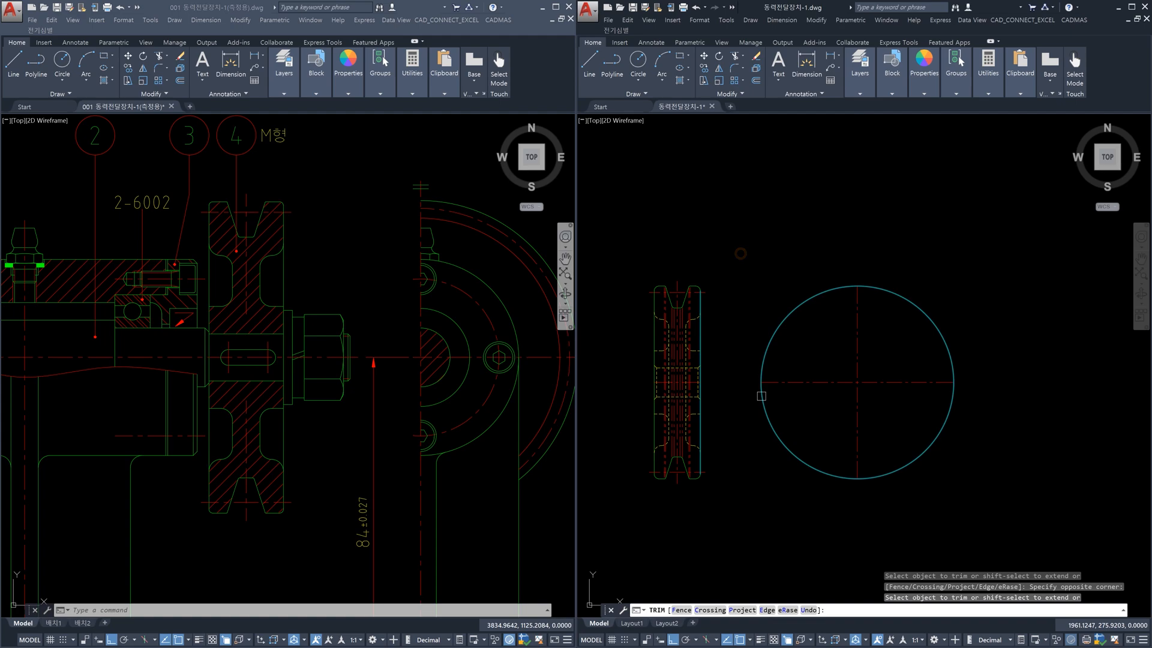
{"action": "key", "text": "Escape"}
{"action": "key", "text": "Escape"}
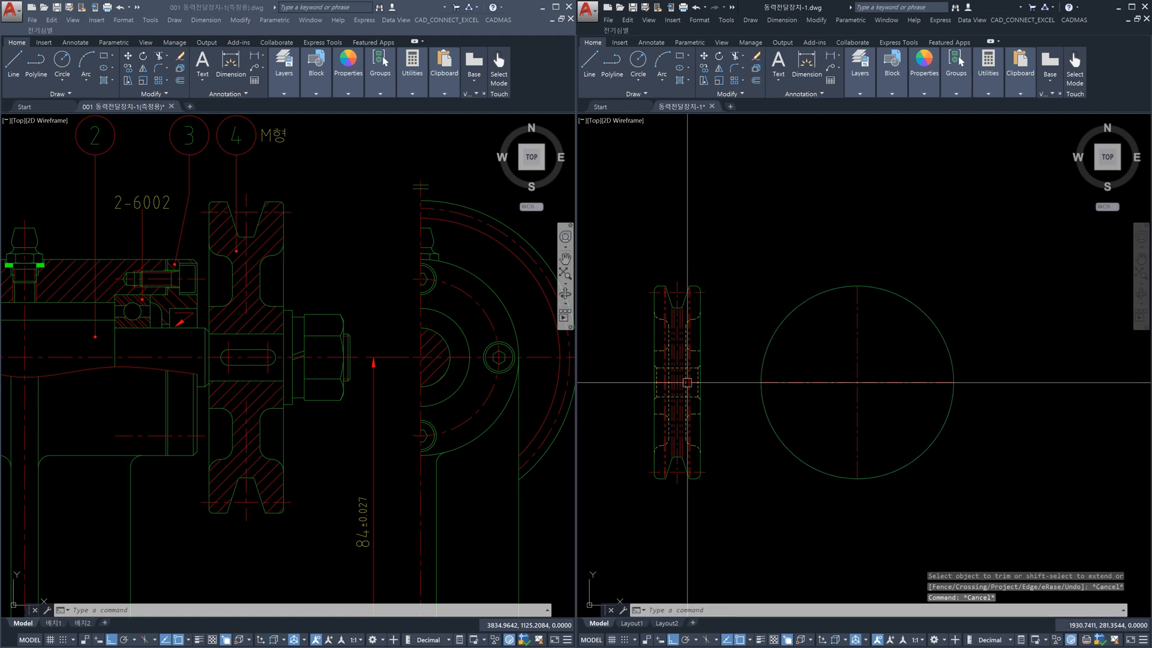
Lengthen both ends of the horizontal centerline in the pulley's side view by a delta of 2
{"action": "scroll", "coordinate": [830, 409], "scroll_direction": "up", "scroll_amount": 6}
{"action": "type", "text": "l"}
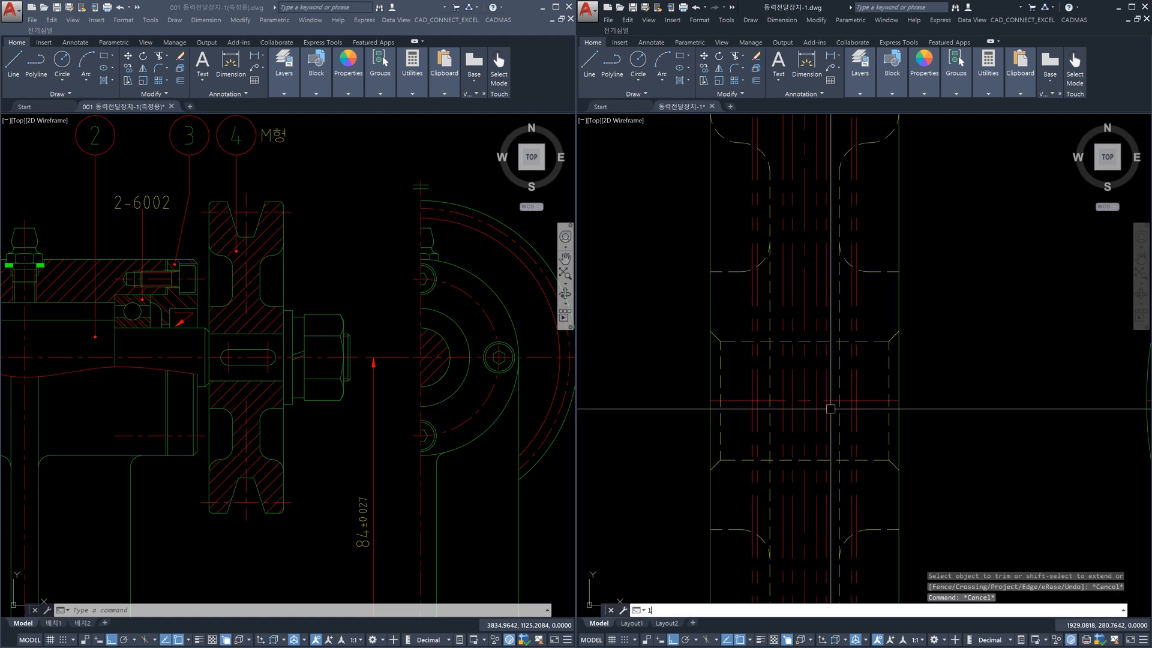
{"action": "type", "text": "ect an"}
{"action": "key", "text": "Return"}
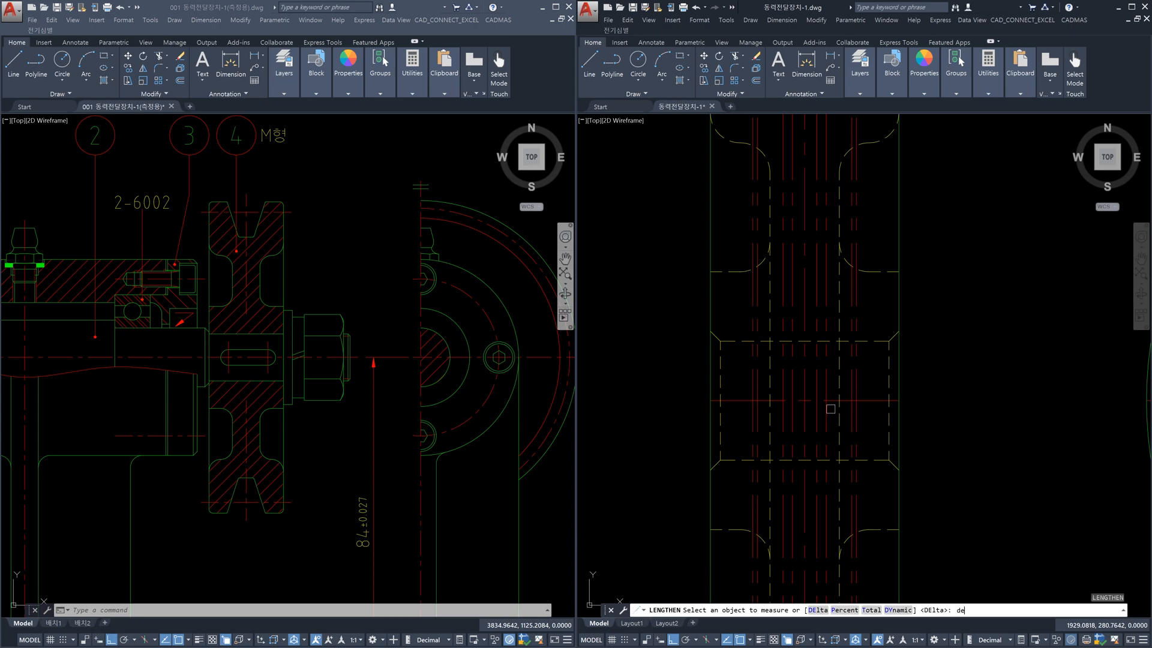
{"action": "type", "text": "de"}
{"action": "key", "text": "Return"}
{"action": "key", "text": "Return"}
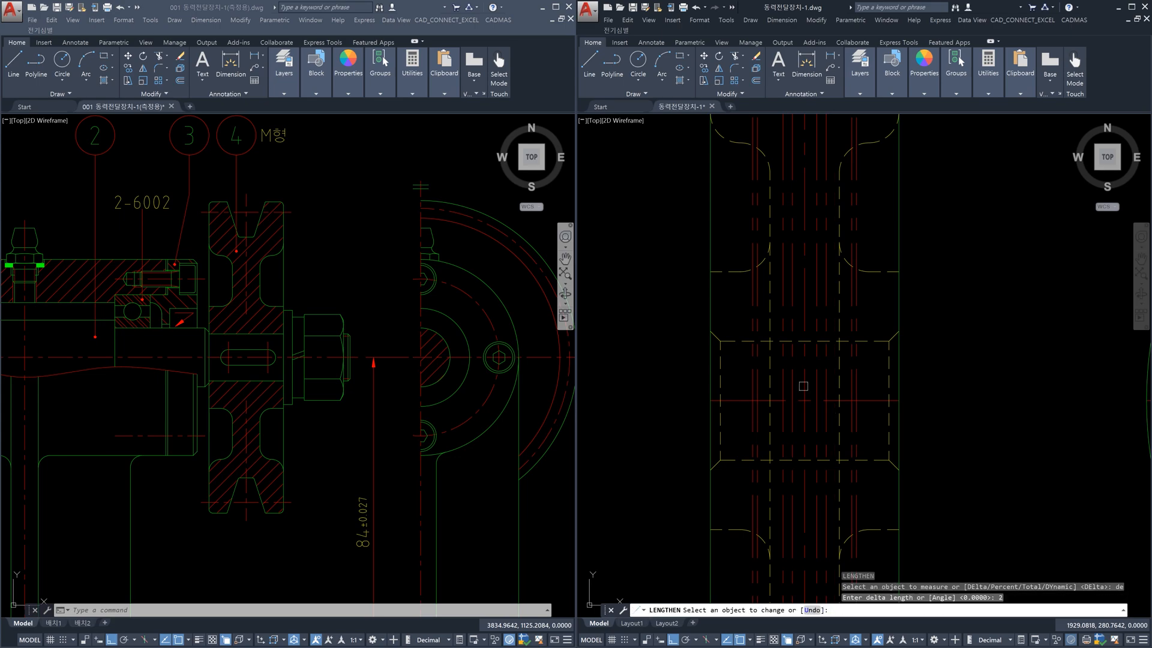
{"action": "left_click", "coordinate": [735, 400]}
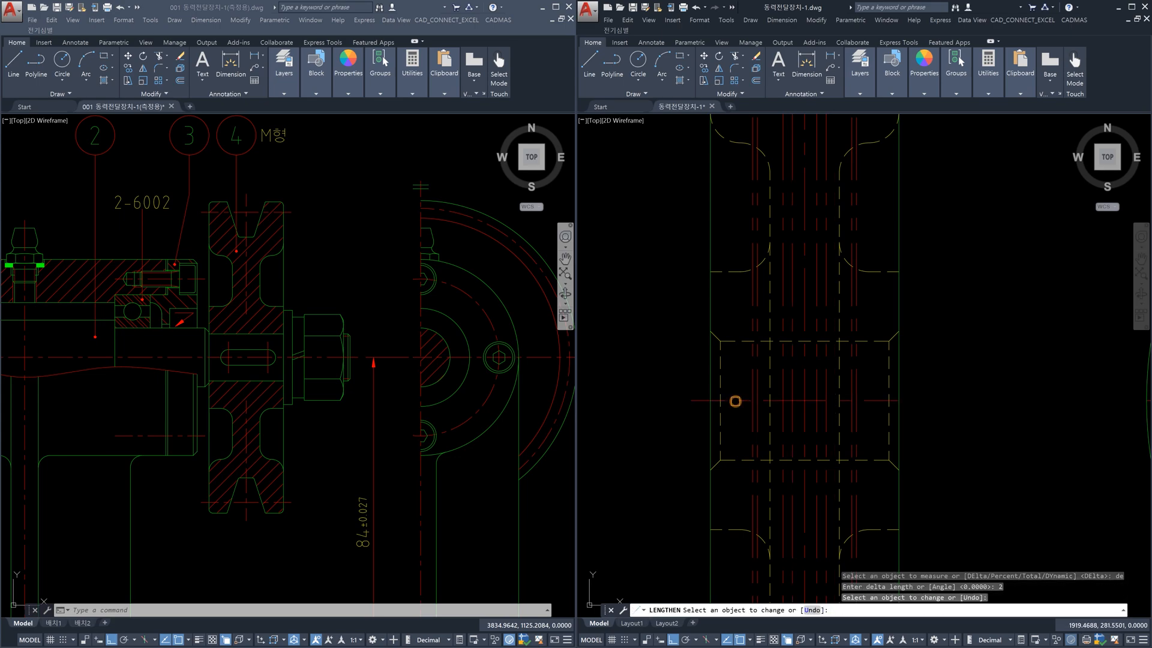
{"action": "left_click", "coordinate": [868, 400]}
{"action": "key", "text": "Escape"}
Lengthen the ends of the circle's horizontal and vertical centerlines by a delta of 2
{"action": "scroll", "coordinate": [839, 431], "scroll_direction": "down", "scroll_amount": 5}
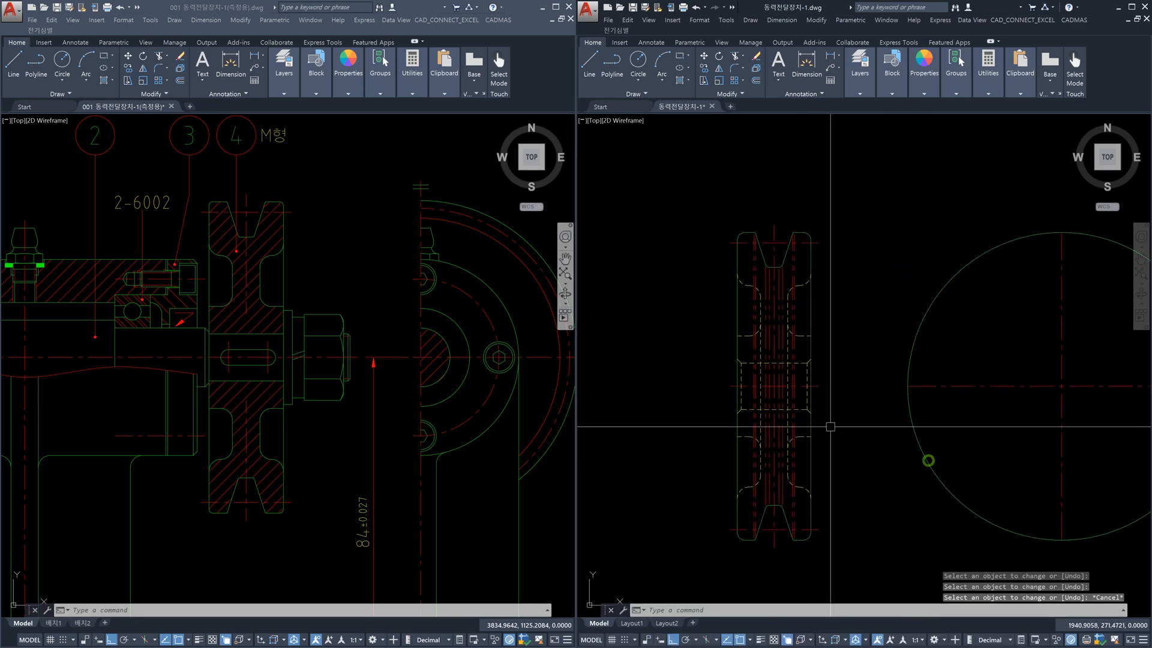
{"action": "middle_click_drag", "start_coordinate": [892, 406], "coordinate": [692, 406]}
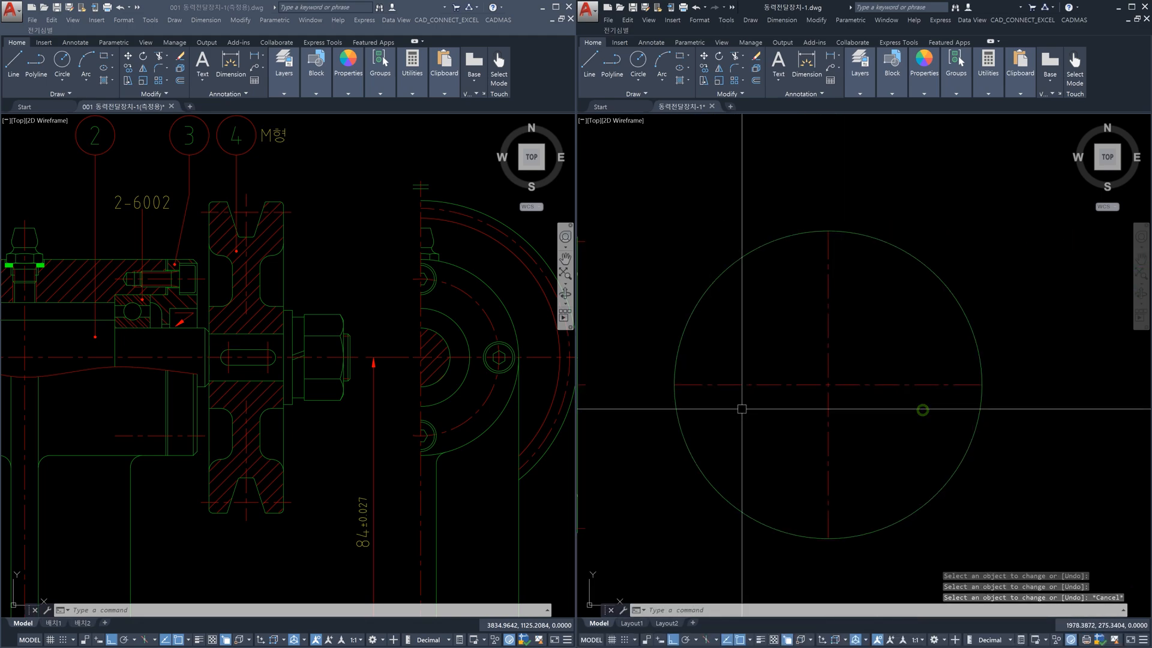
{"action": "type", "text": "len"}
{"action": "key", "text": "Return"}
{"action": "type", "text": "de"}
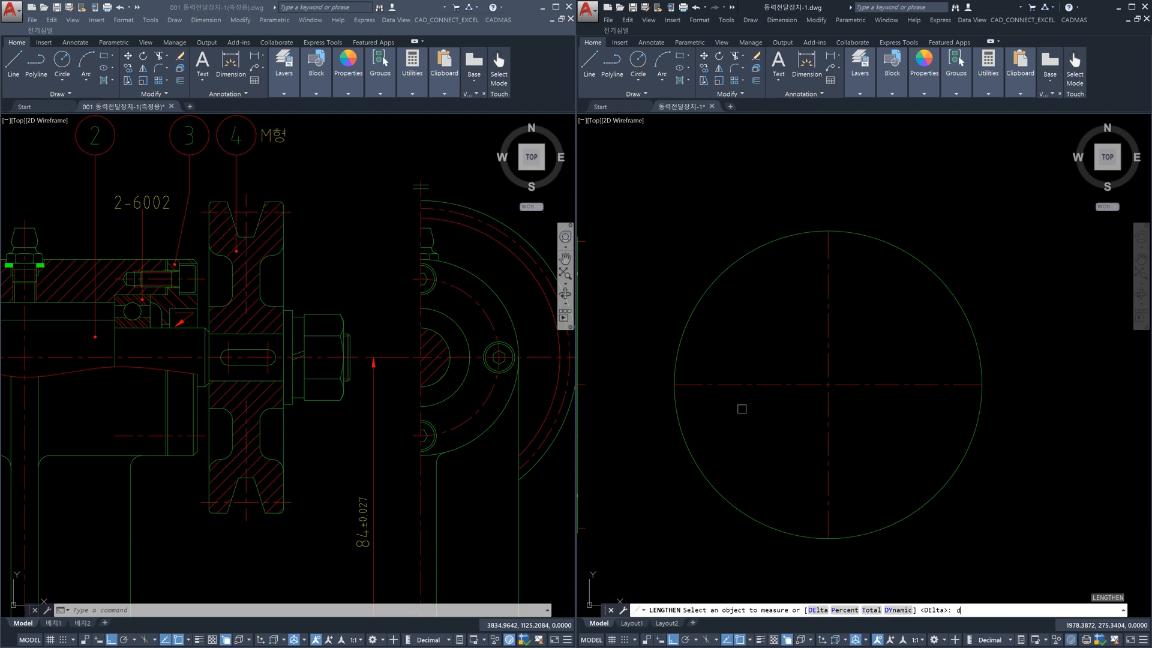
{"action": "key", "text": "Return"}
{"action": "type", "text": "2"}
{"action": "key", "text": "Return"}
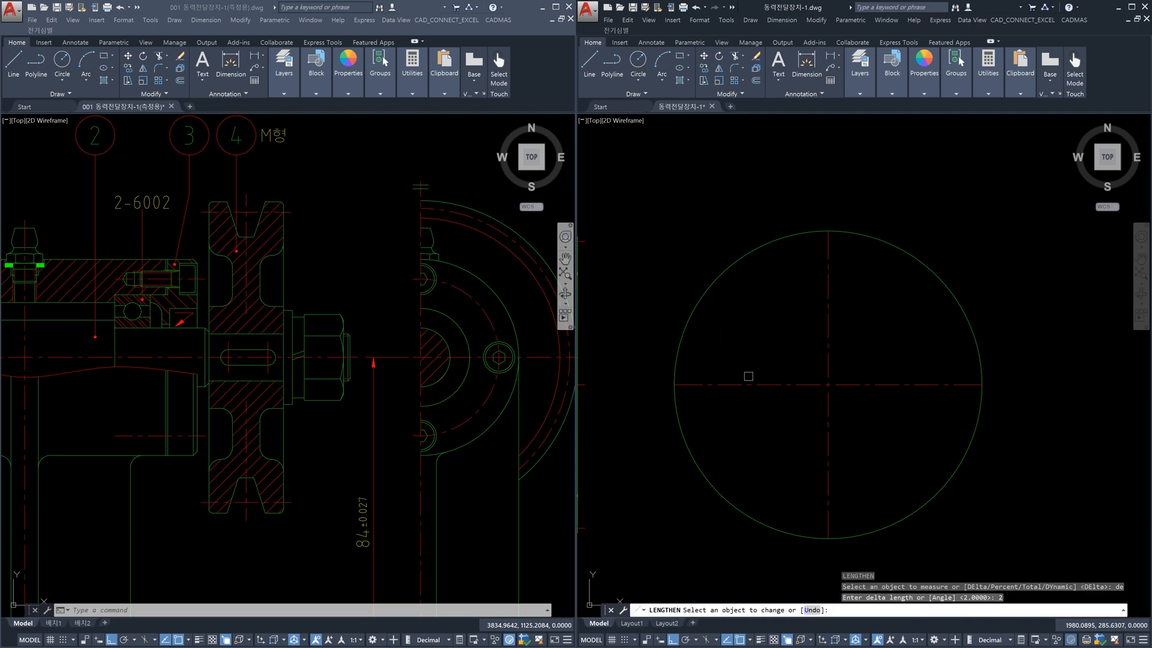
{"action": "left_click", "coordinate": [748, 384]}
{"action": "left_click", "coordinate": [952, 386]}
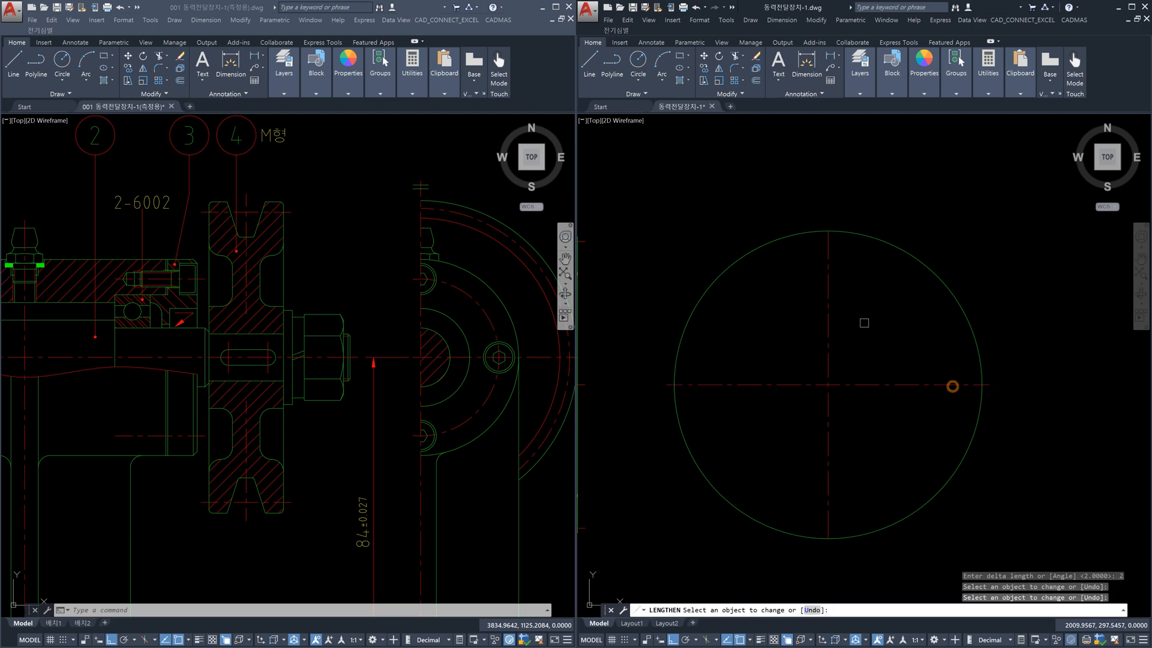
{"action": "left_click", "coordinate": [829, 288]}
{"action": "key", "text": "Escape"}
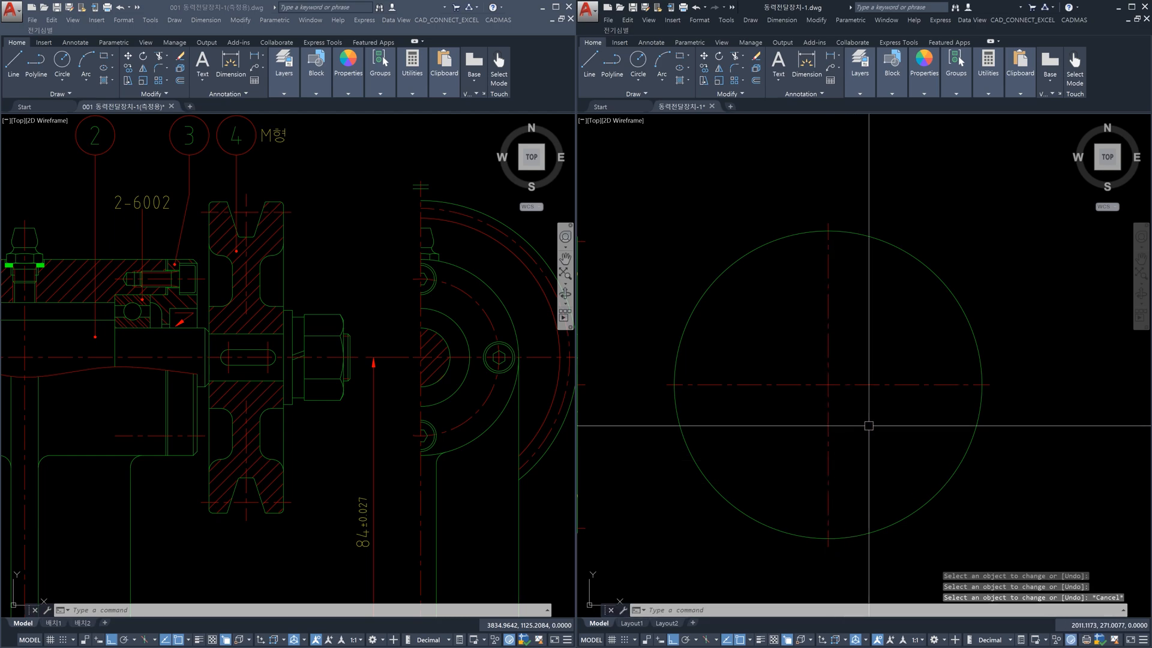
{"action": "scroll", "coordinate": [840, 419], "scroll_direction": "down", "scroll_amount": 5}
{"action": "scroll", "coordinate": [840, 348], "scroll_direction": "up", "scroll_amount": 5}
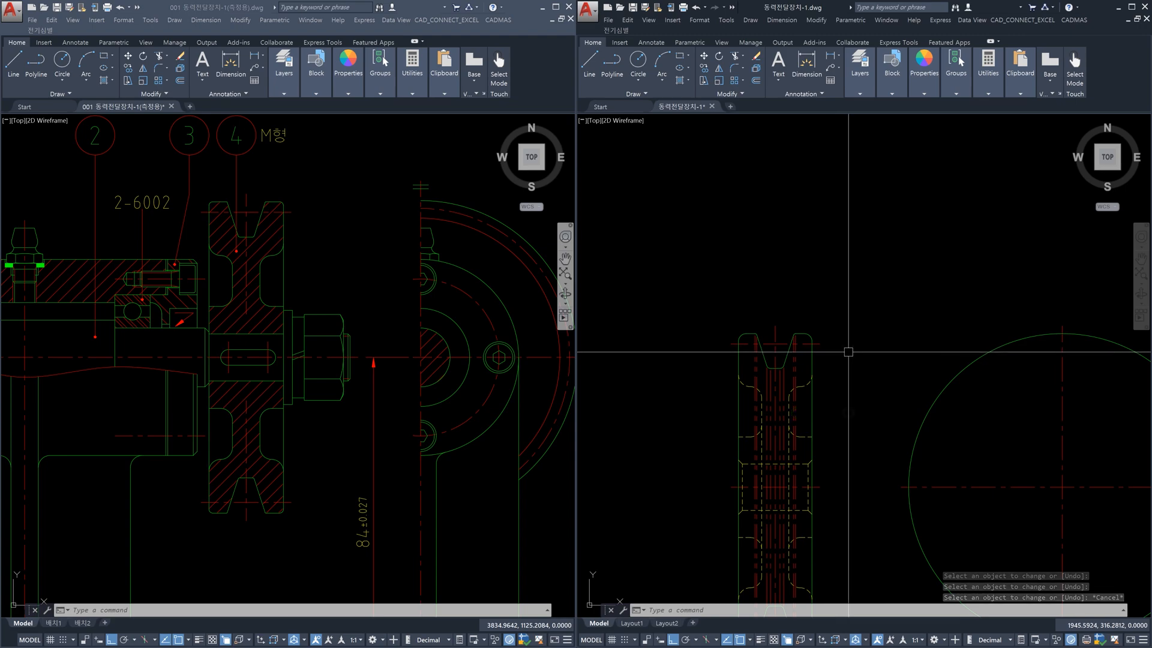
{"action": "middle_click_drag", "start_coordinate": [847, 352], "coordinate": [809, 336]}
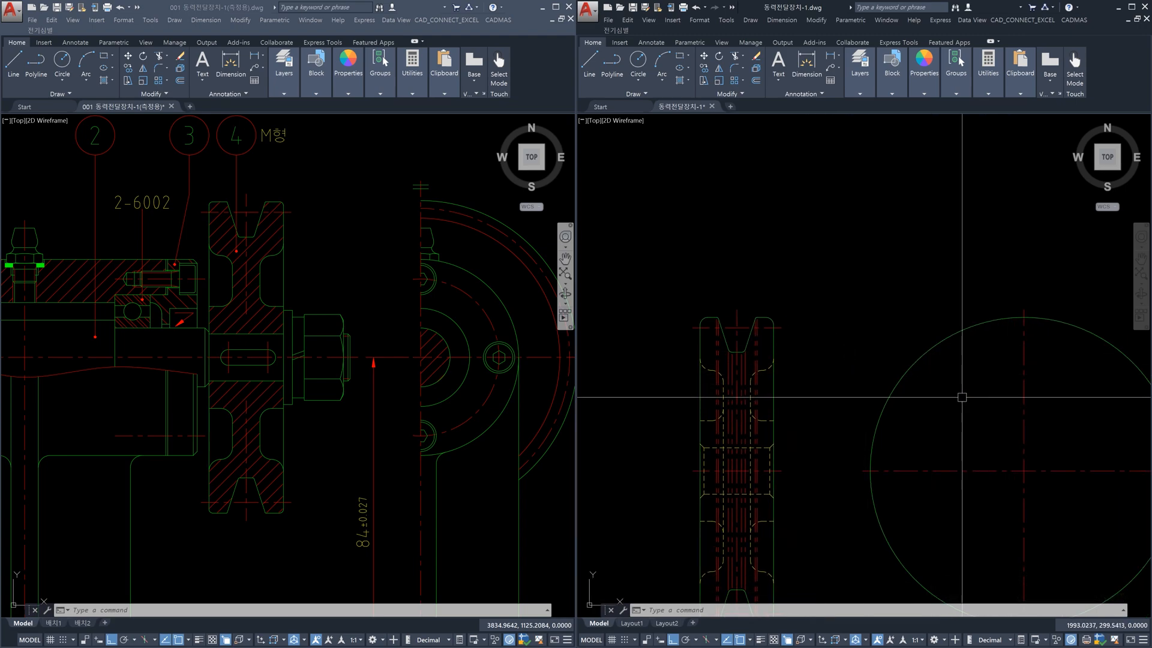
Draw a horizontal construction line from the right end of the upper pitch centerline in the pulley's side view
{"action": "scroll", "coordinate": [807, 345], "scroll_direction": "up", "scroll_amount": 5}
{"action": "type", "text": "xl"}
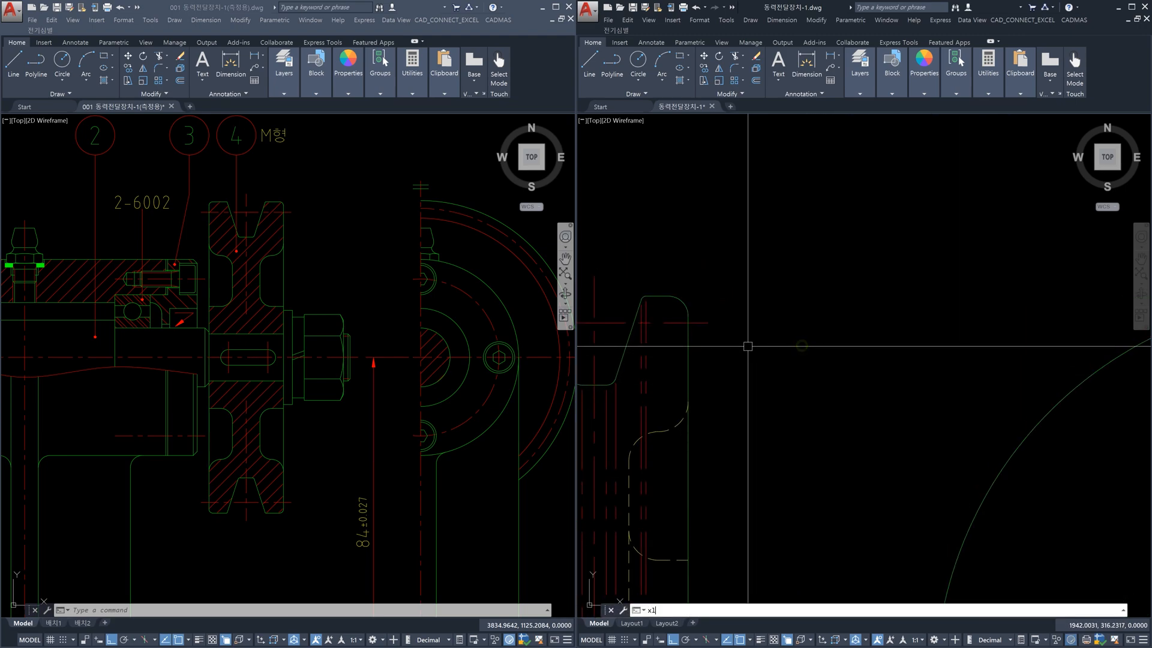
{"action": "key", "text": "Return"}
{"action": "left_click", "coordinate": [707, 319]}
{"action": "key", "text": "Escape"}
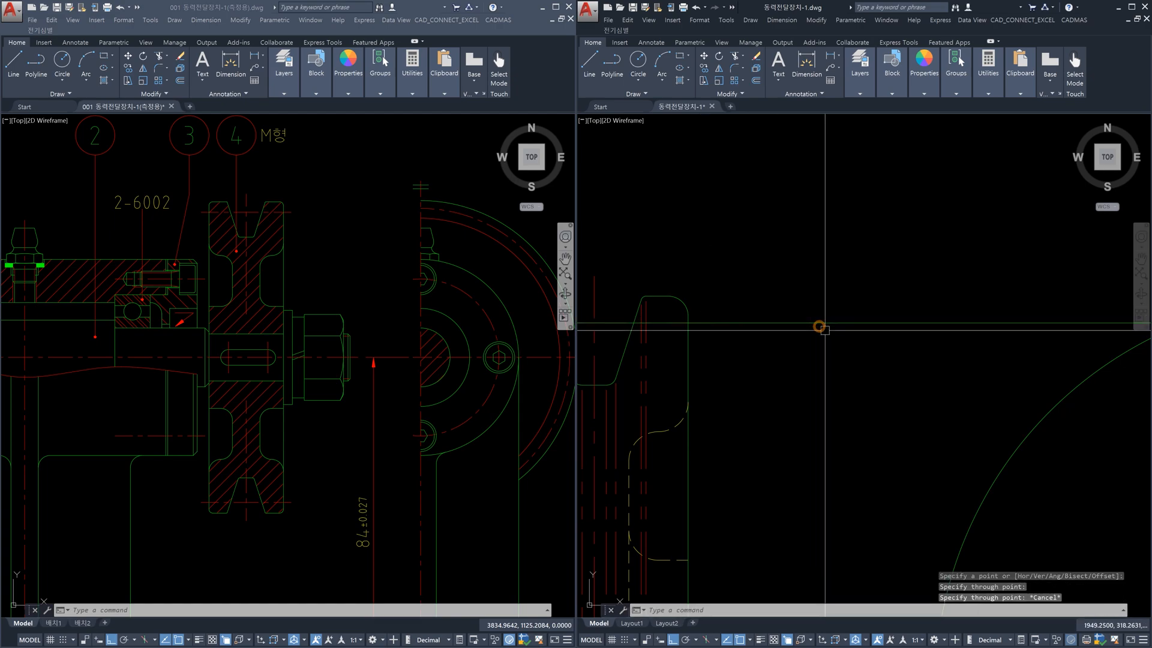
Draw a circle in the front view, centered on the centerline intersection and reaching up to the pitch construction line
{"action": "scroll", "coordinate": [817, 327], "scroll_direction": "down", "scroll_amount": 3}
{"action": "middle_click_drag", "start_coordinate": [818, 327], "coordinate": [904, 462]}
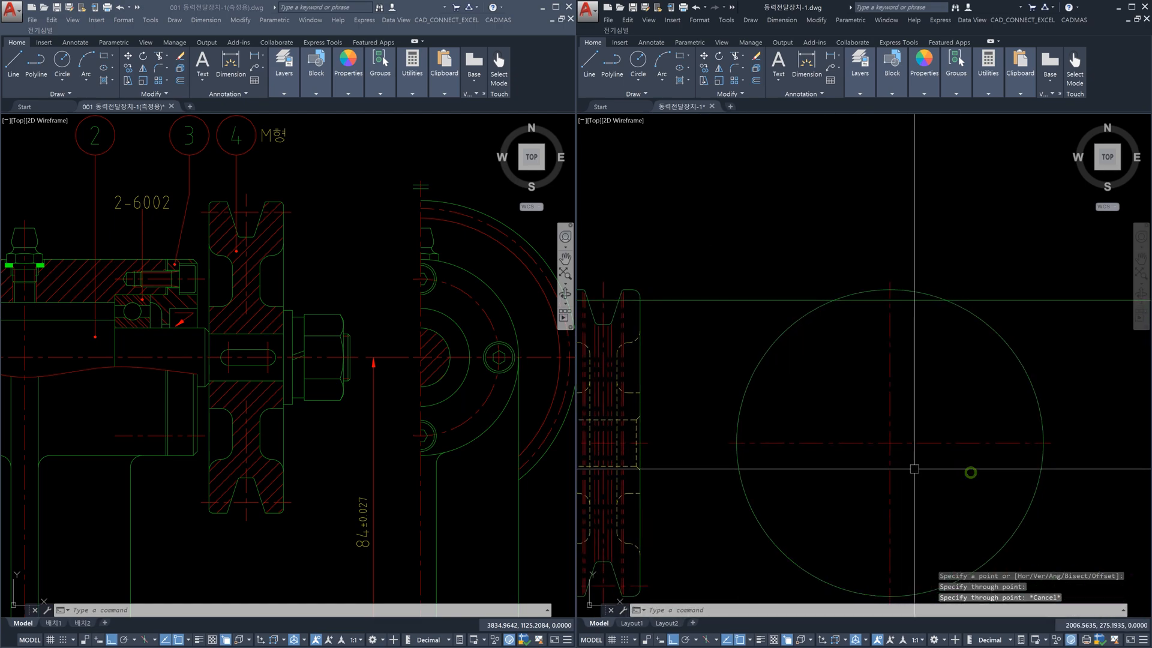
{"action": "type", "text": "c"}
{"action": "key", "text": "Return"}
{"action": "left_click", "coordinate": [890, 443]}
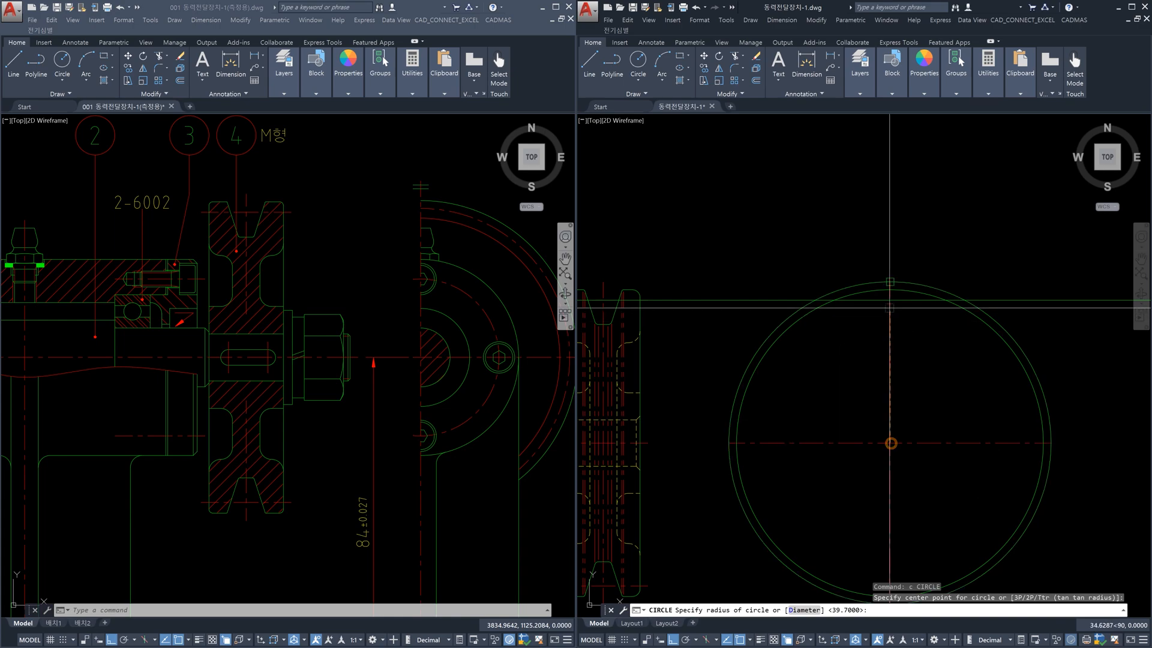
{"action": "left_click", "coordinate": [890, 300]}
{"action": "key", "text": "Escape"}
Erase the horizontal construction line projected from the pitch centerline
{"action": "left_click", "coordinate": [1059, 327]}
{"action": "left_click", "coordinate": [1036, 260]}
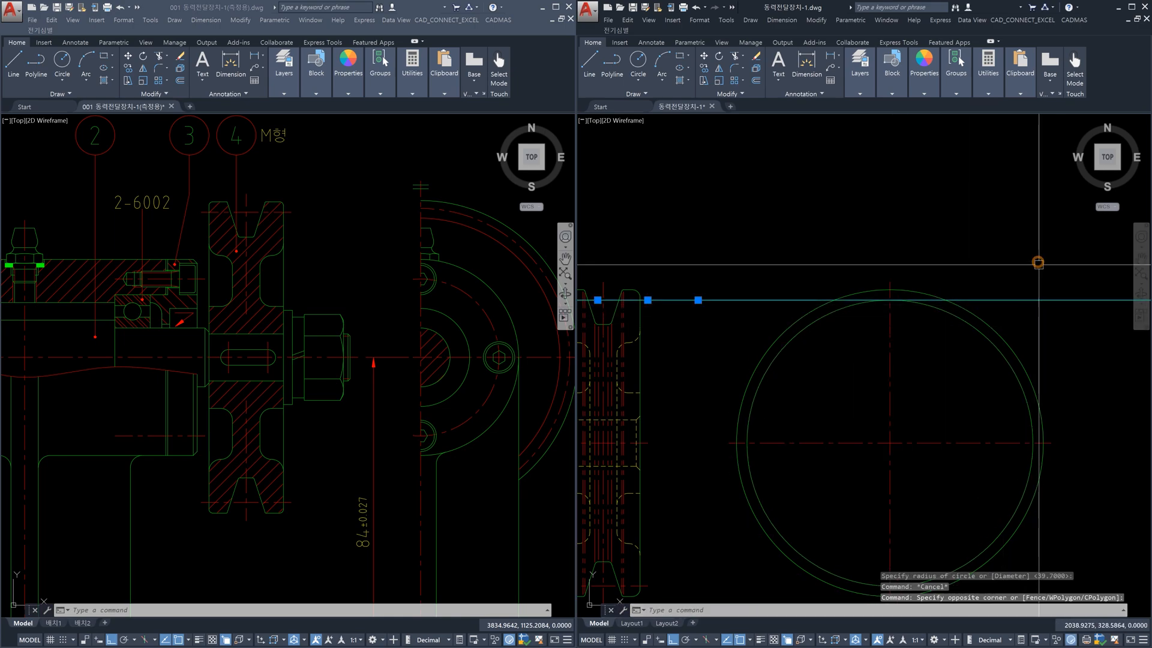
{"action": "key", "text": "Delete"}
Match the pitch circle's properties to the vertical centerline
{"action": "type", "text": "MA"}
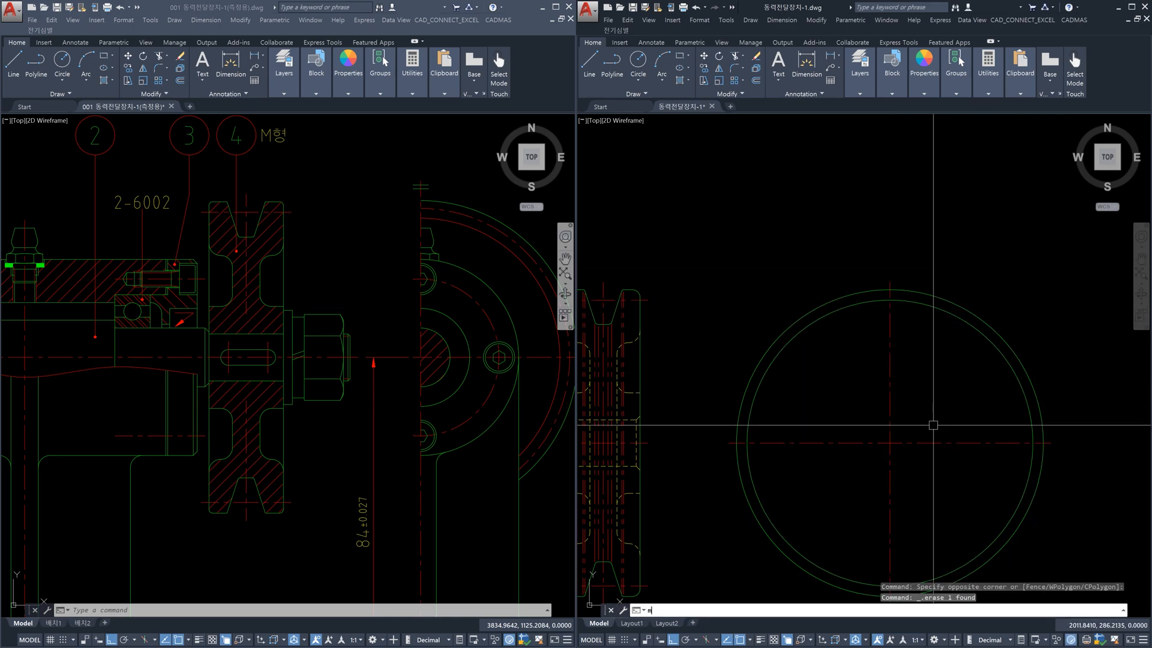
{"action": "key", "text": "Return"}
{"action": "left_click", "coordinate": [889, 411]}
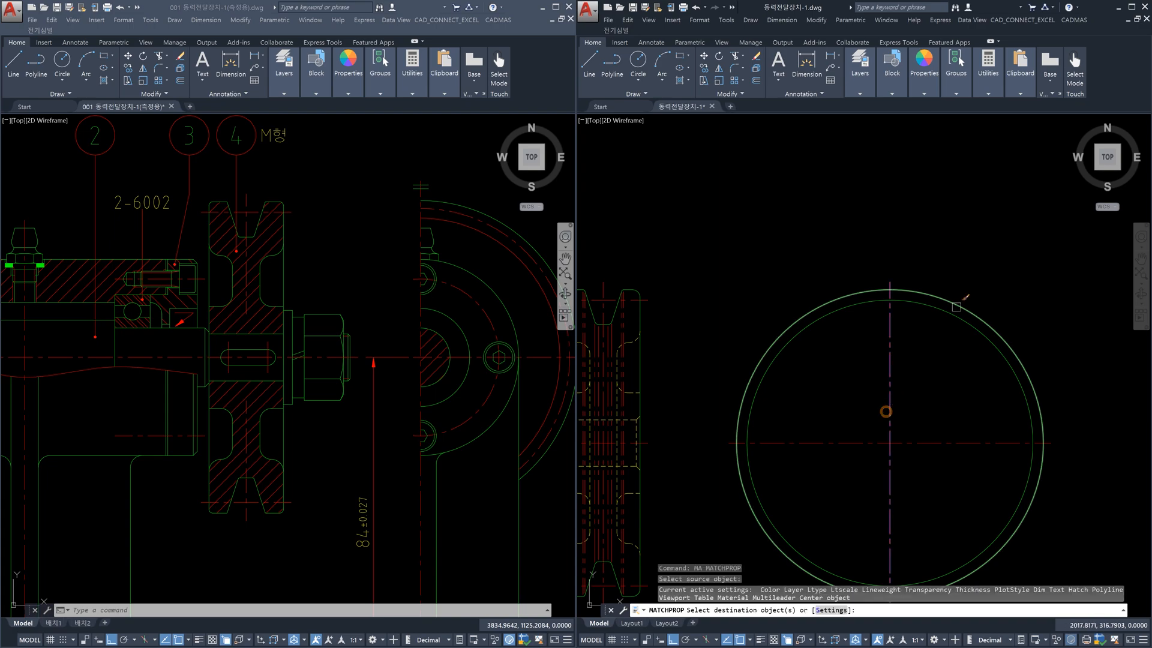
{"action": "left_click", "coordinate": [966, 323]}
{"action": "key", "text": "Escape"}
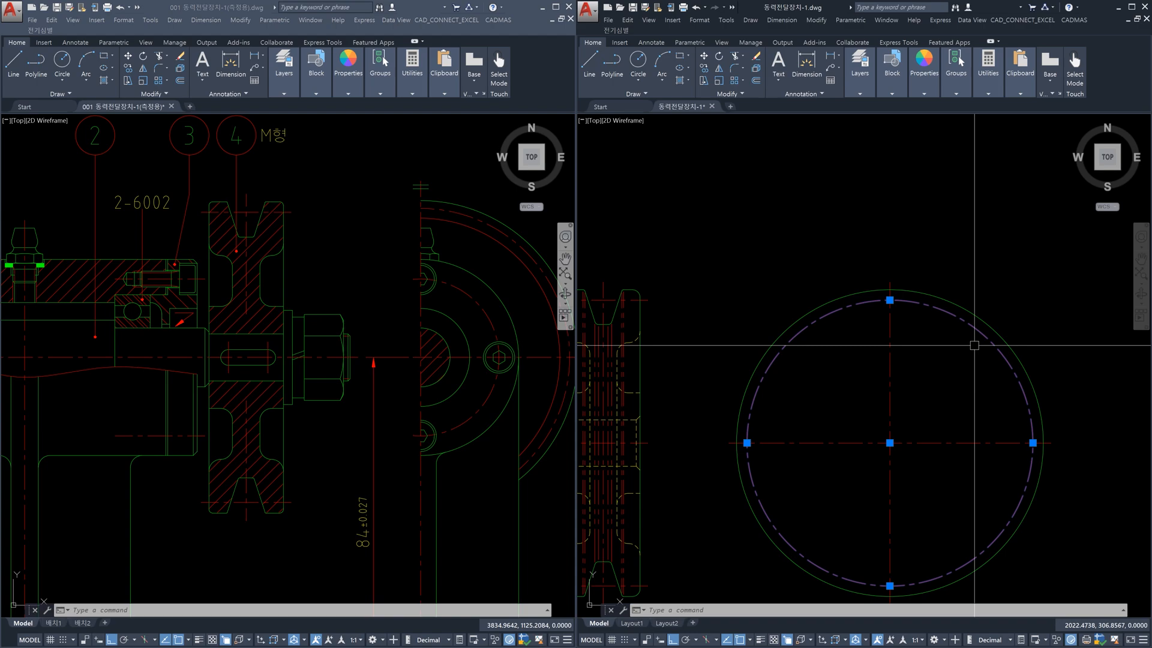
Examine the upper pitch centerline and the V-groove's bottom edge in the pulley's side view
{"action": "scroll", "coordinate": [599, 318], "scroll_direction": "up", "scroll_amount": 5}
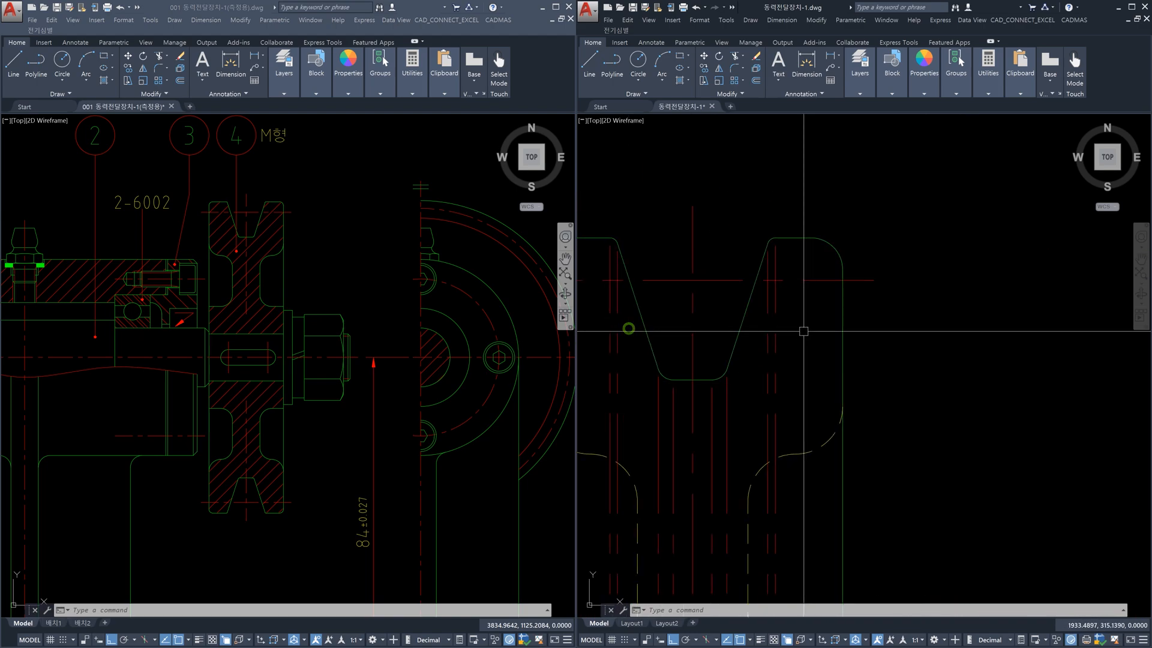
{"action": "left_click", "coordinate": [810, 280]}
{"action": "left_click", "coordinate": [815, 291]}
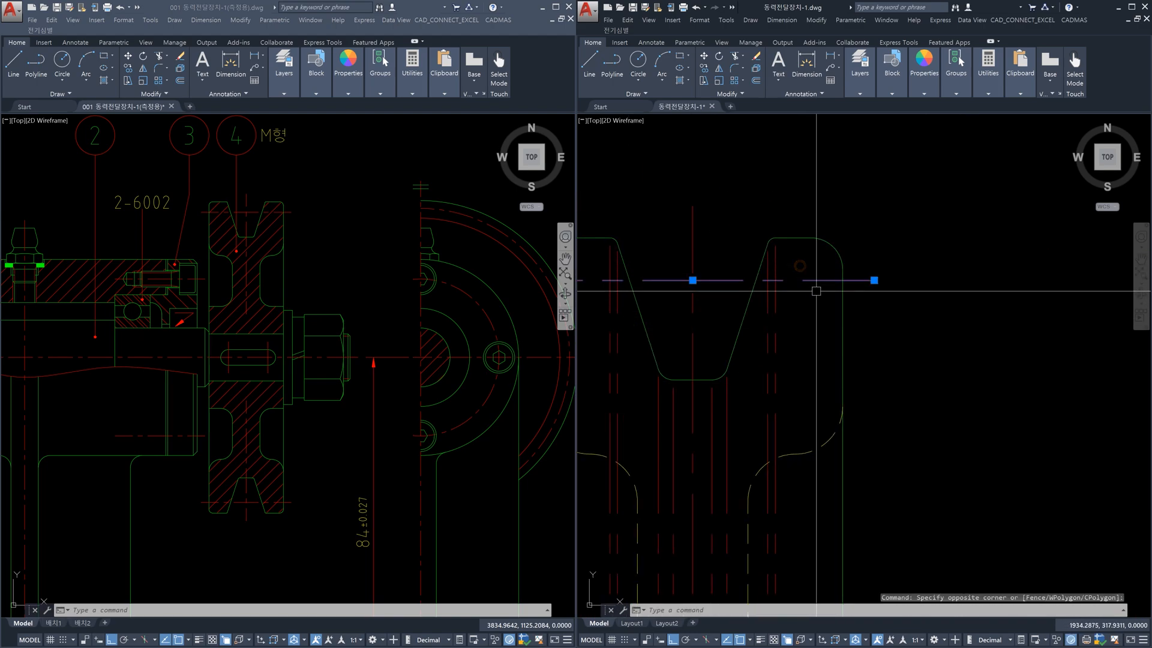
{"action": "key", "text": "Escape"}
{"action": "scroll", "coordinate": [872, 360], "scroll_direction": "down", "scroll_amount": 6}
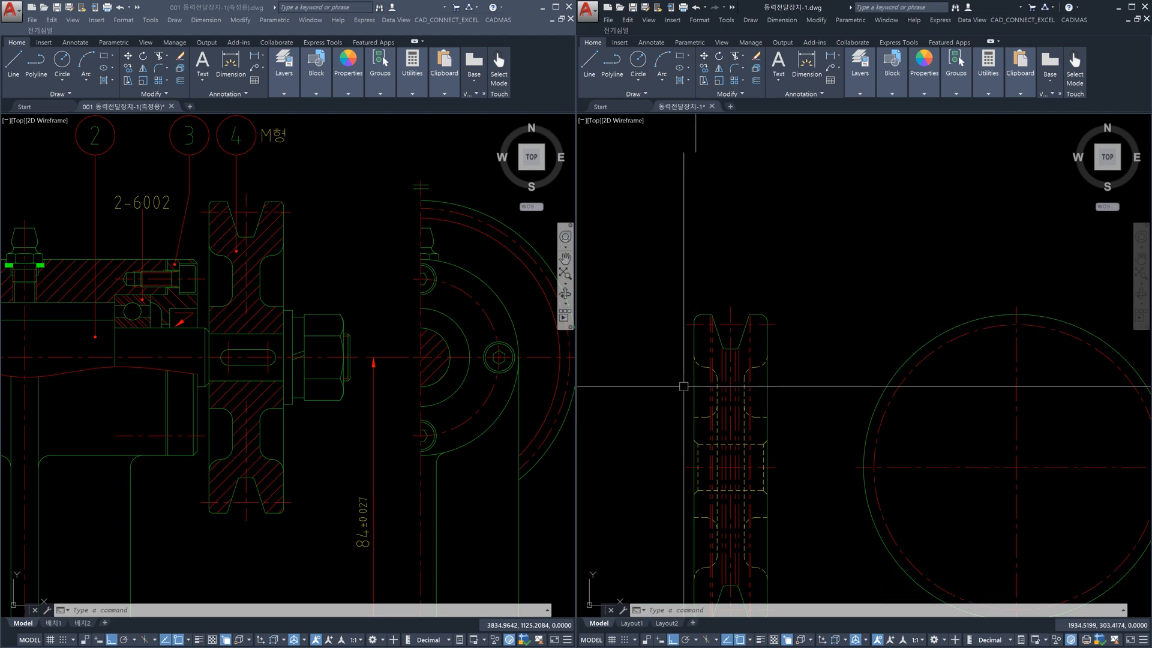
{"action": "scroll", "coordinate": [711, 343], "scroll_direction": "up", "scroll_amount": 6}
{"action": "scroll", "coordinate": [795, 349], "scroll_direction": "up", "scroll_amount": 3}
{"action": "left_click", "coordinate": [792, 340]}
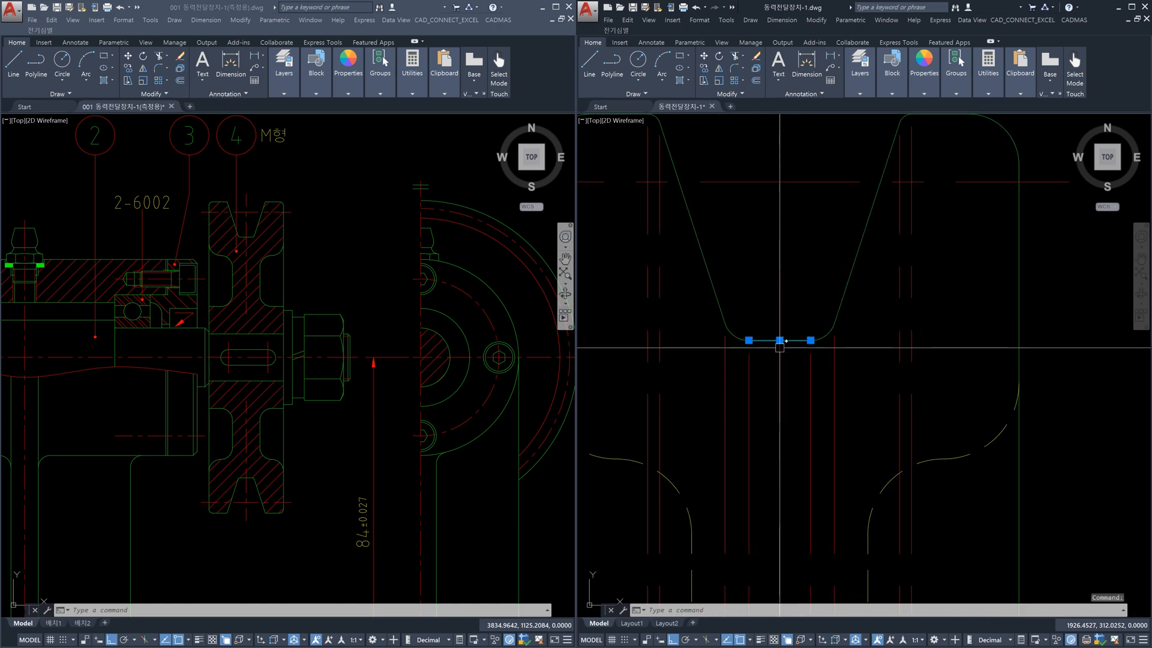
{"action": "scroll", "coordinate": [779, 348], "scroll_direction": "down", "scroll_amount": 3}
{"action": "key", "text": "Escape"}
{"action": "key", "text": "Escape"}
Draw a horizontal construction line through the bottom edge of the upper V-groove in the side view
{"action": "type", "text": "x"}
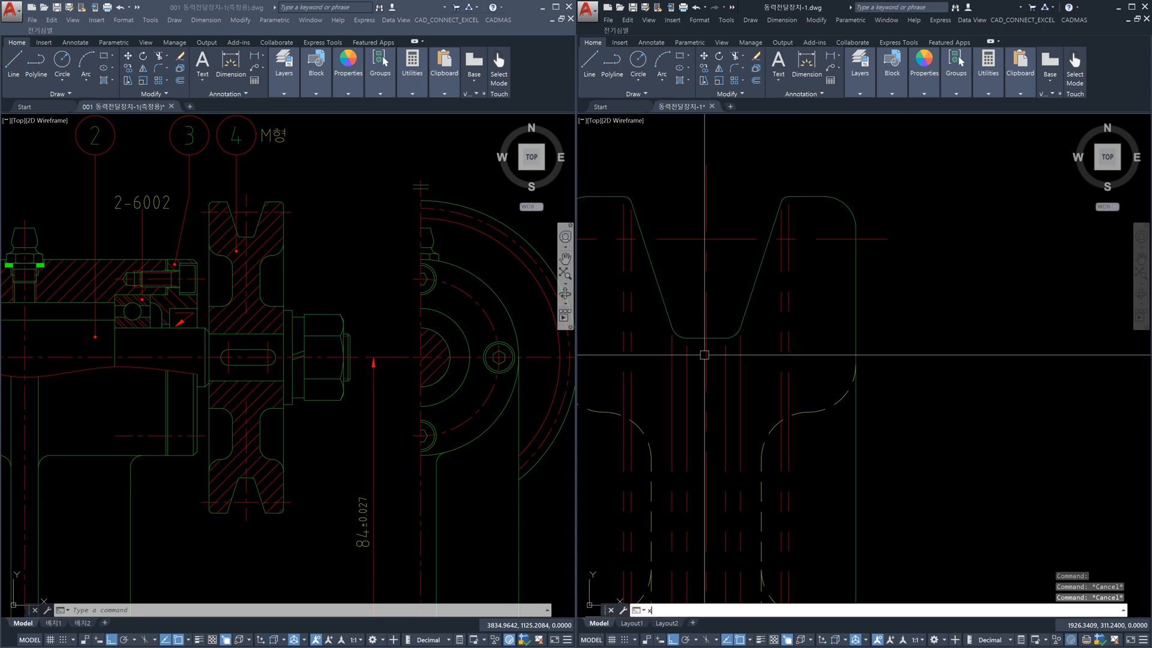
{"action": "type", "text": "l"}
{"action": "key", "text": "Return"}
{"action": "scroll", "coordinate": [704, 355], "scroll_direction": "down", "scroll_amount": 5}
{"action": "left_click", "coordinate": [711, 340]}
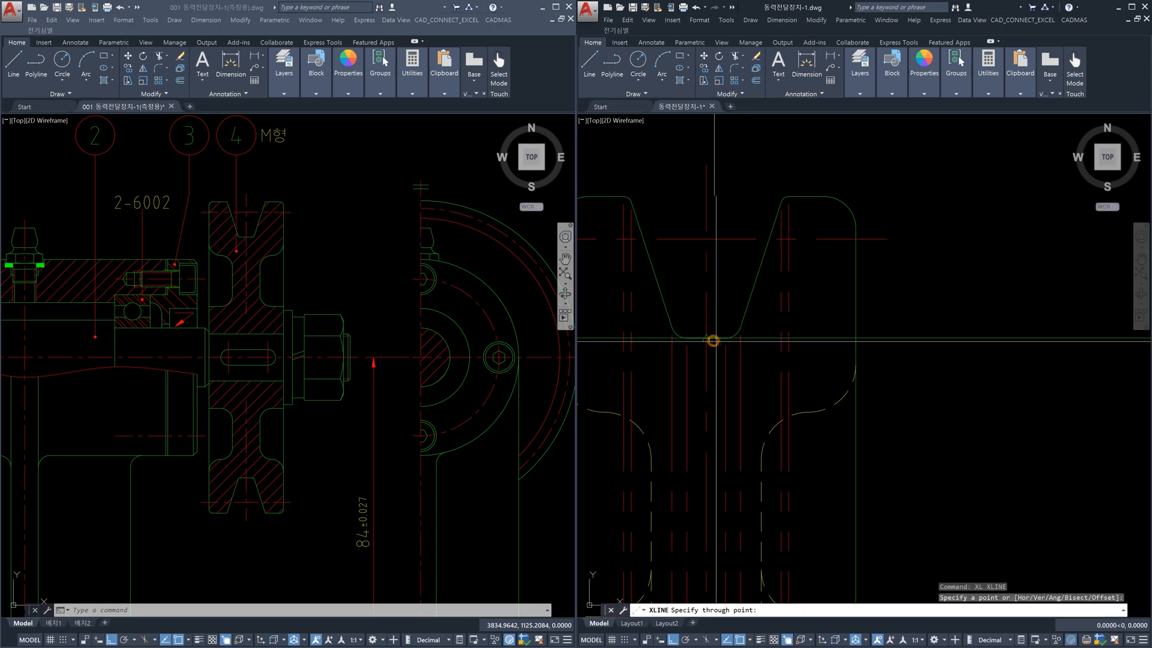
{"action": "left_click", "coordinate": [910, 354]}
{"action": "scroll", "coordinate": [818, 347], "scroll_direction": "up", "scroll_amount": 4}
{"action": "key", "text": "Escape"}
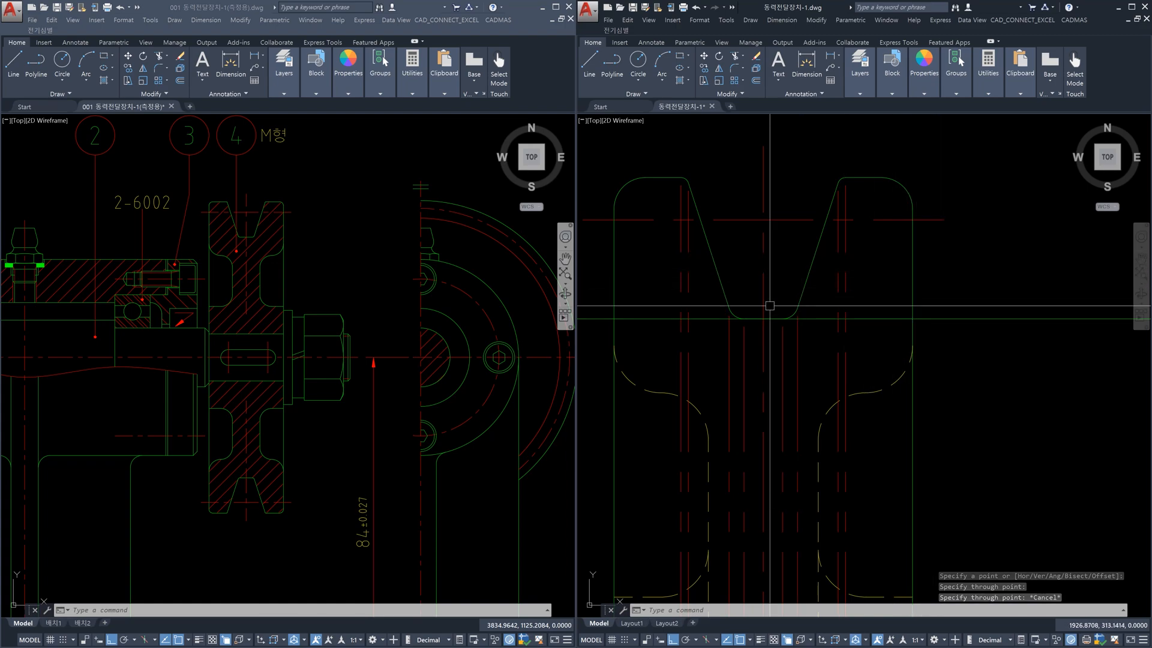
Draw a circle concentric with the front view, reaching up to the construction line from the groove bottom
{"action": "scroll", "coordinate": [799, 307], "scroll_direction": "down", "scroll_amount": 4}
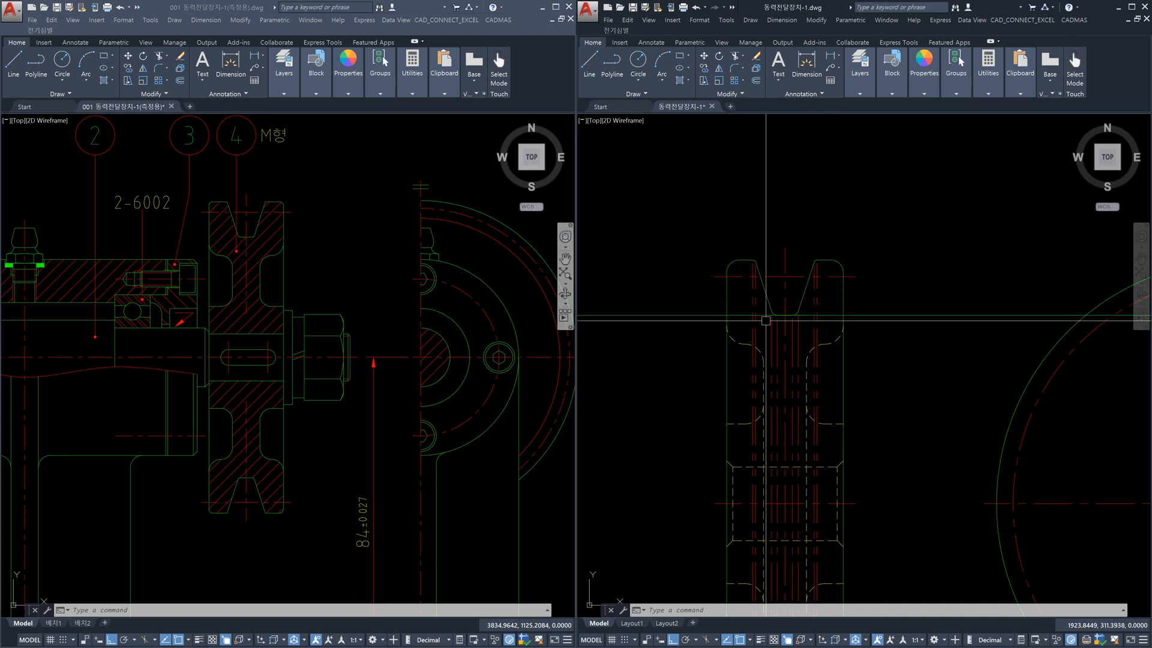
{"action": "scroll", "coordinate": [879, 328], "scroll_direction": "down", "scroll_amount": 3}
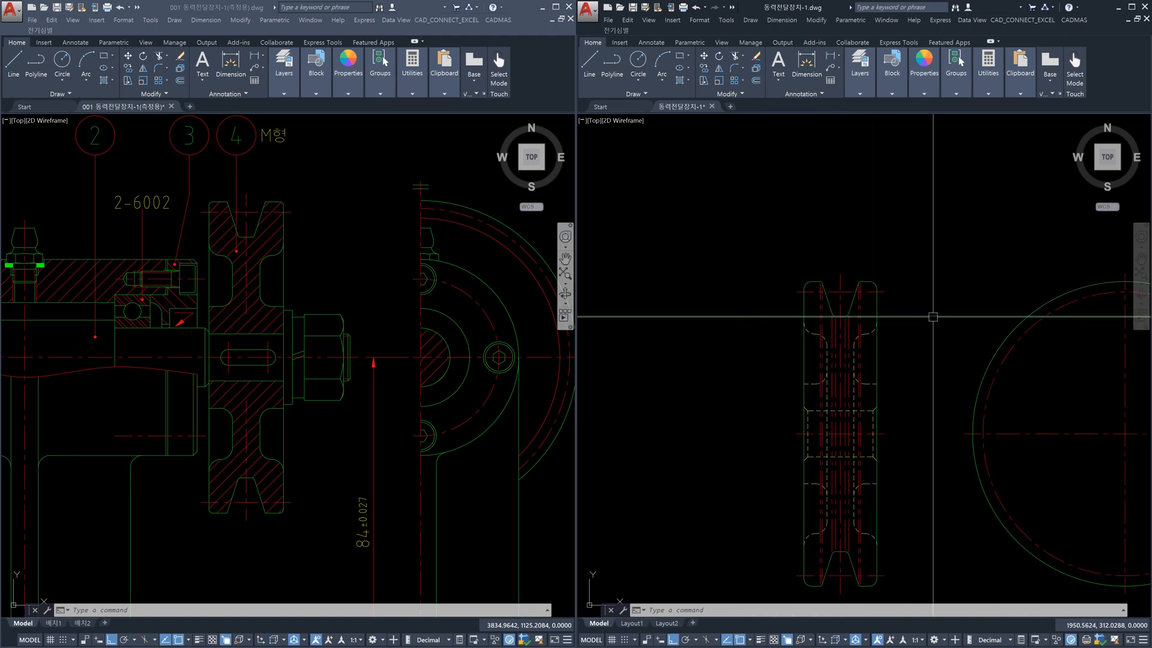
{"action": "type", "text": "c"}
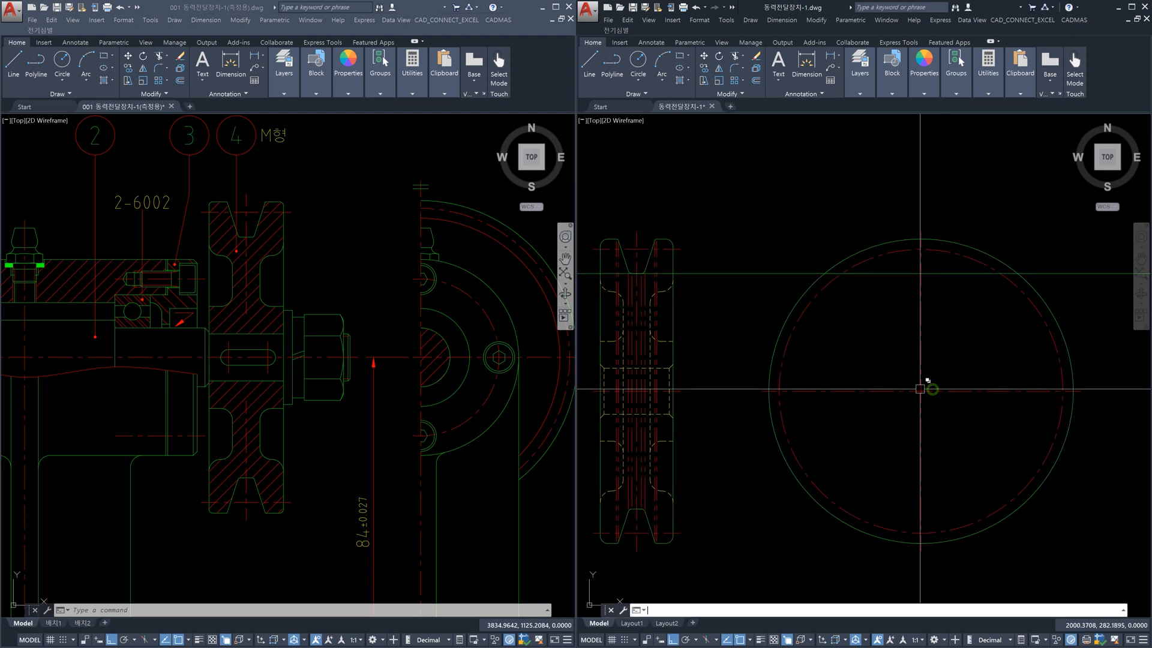
{"action": "key", "text": "Return"}
{"action": "left_click", "coordinate": [921, 388]}
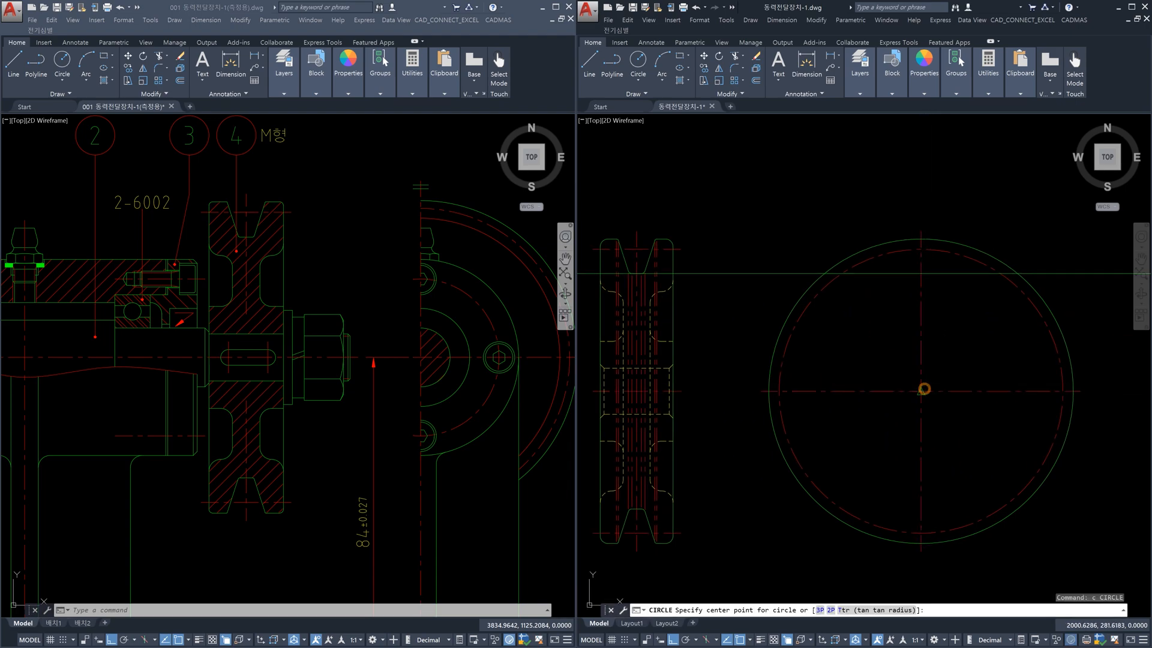
{"action": "left_click", "coordinate": [920, 274]}
{"action": "key", "text": "Escape"}
{"action": "left_click", "coordinate": [973, 287]}
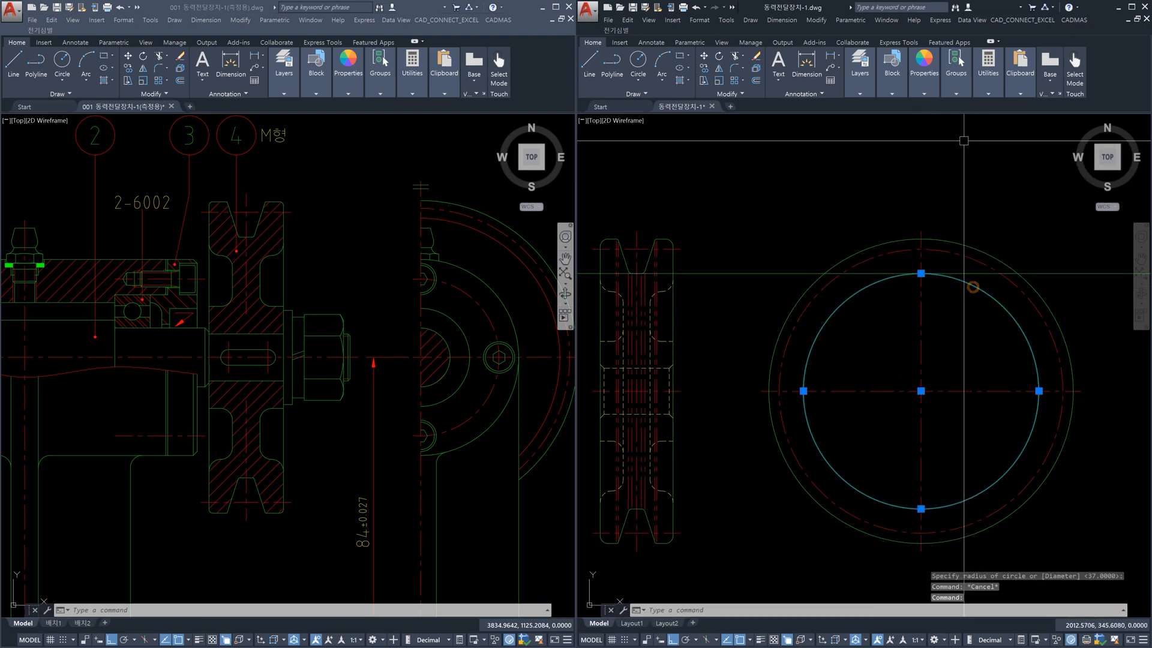
{"action": "key", "text": "Escape"}
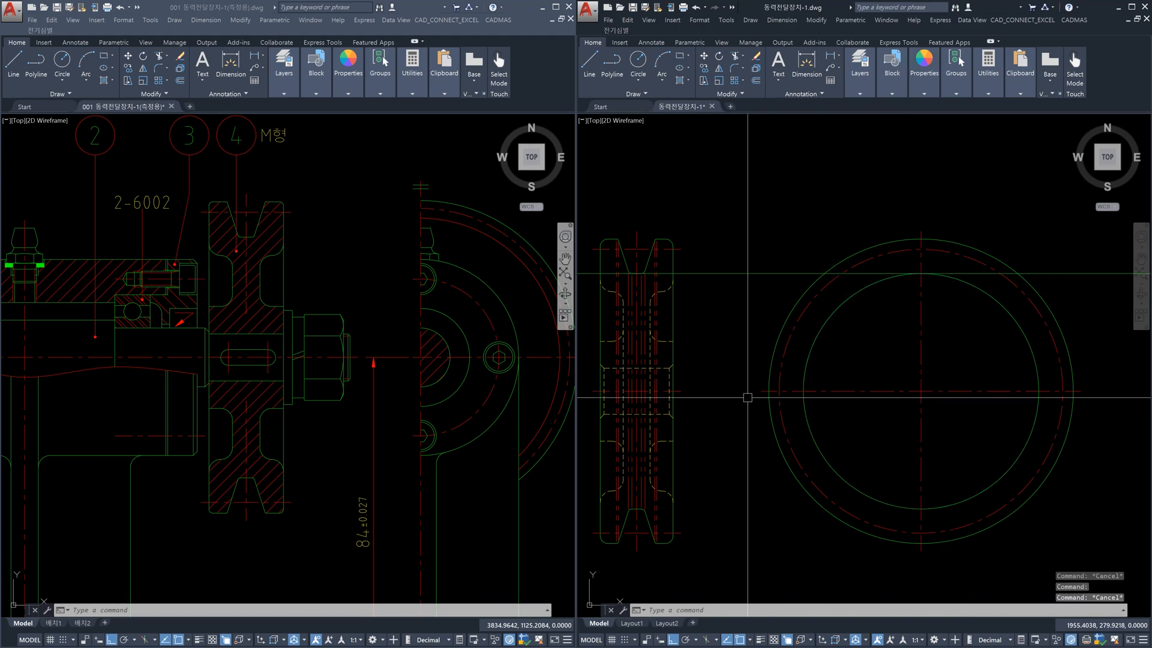
Match the groove-bottom circle's properties to a dashed hidden line in the pulley's side view
{"action": "type", "text": "ma"}
{"action": "key", "text": "Return"}
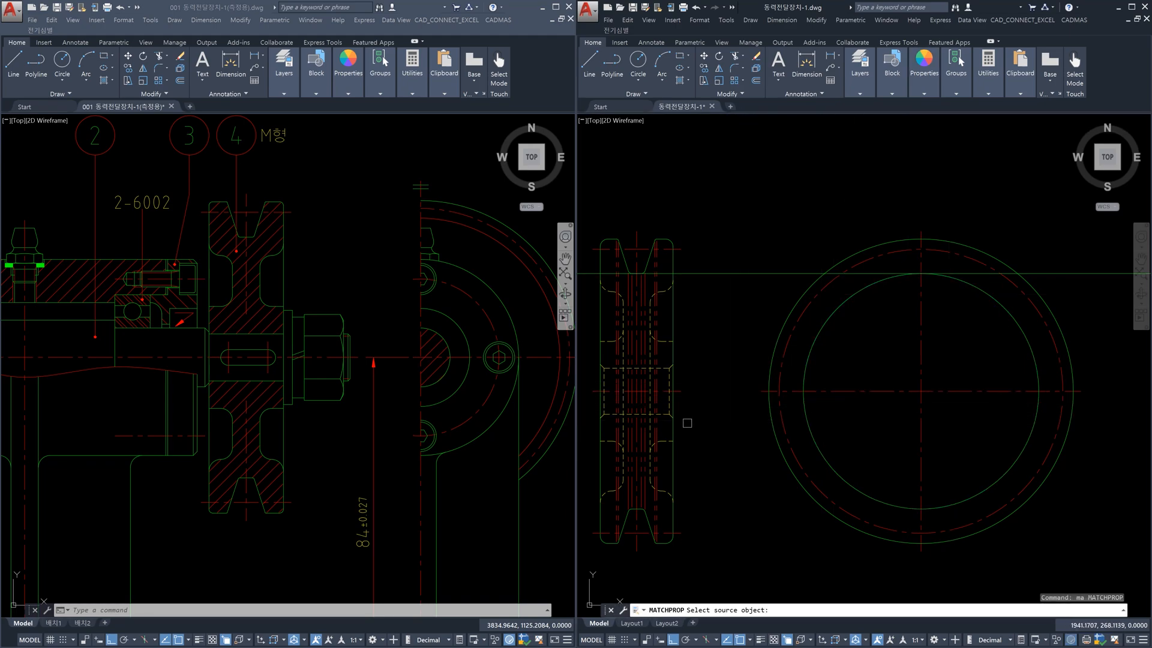
{"action": "left_click", "coordinate": [667, 373]}
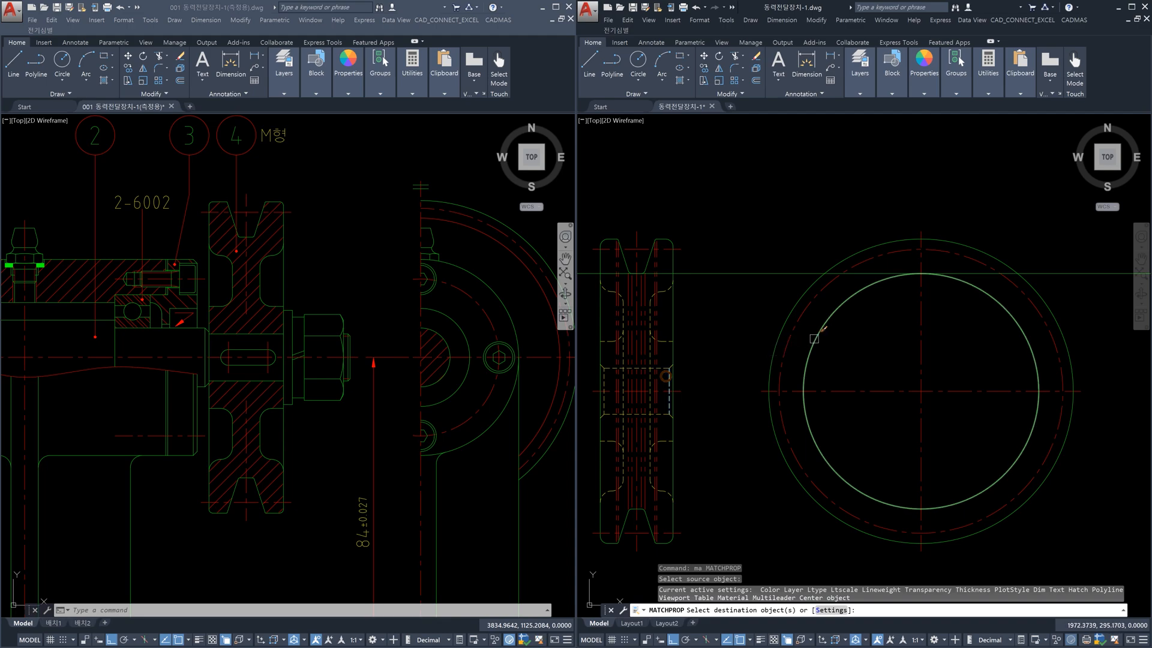
{"action": "left_click", "coordinate": [814, 338]}
Erase the horizontal construction line projected from the groove bottom
{"action": "left_click", "coordinate": [748, 300]}
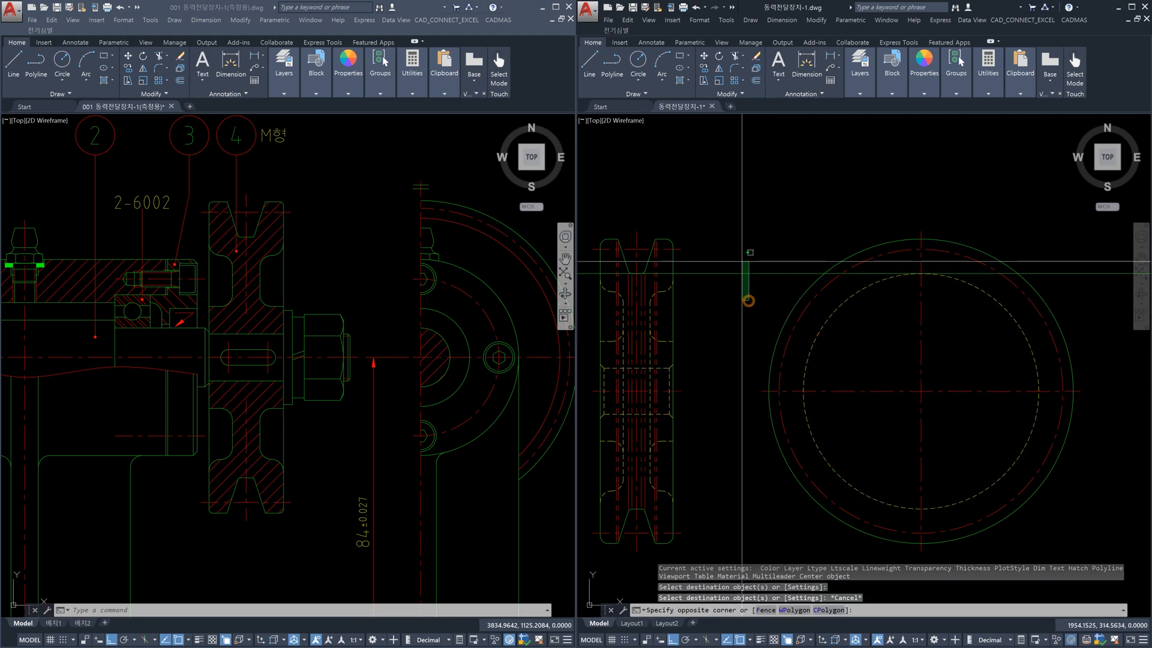
{"action": "left_click", "coordinate": [742, 262]}
{"action": "key", "text": "Delete"}
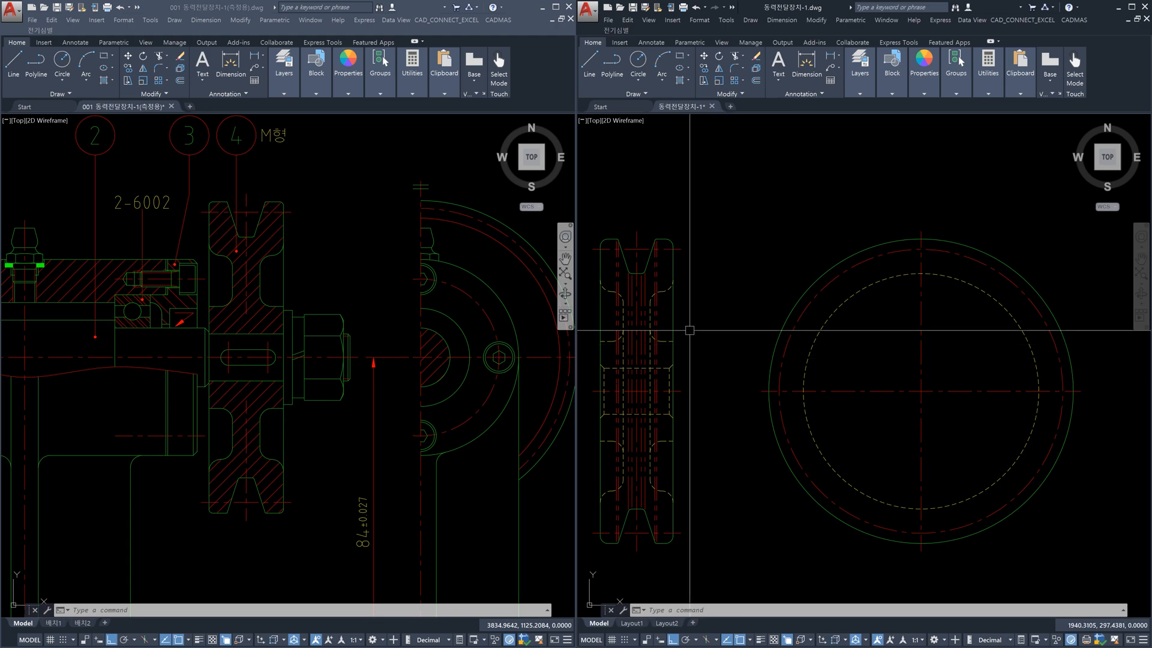
Draw two horizontal construction lines from the side view, at the rim's inner edge and the hub's outer edge above the center
{"action": "type", "text": "xl"}
{"action": "key", "text": "Return"}
{"action": "scroll", "coordinate": [628, 245], "scroll_direction": "up", "scroll_amount": 5}
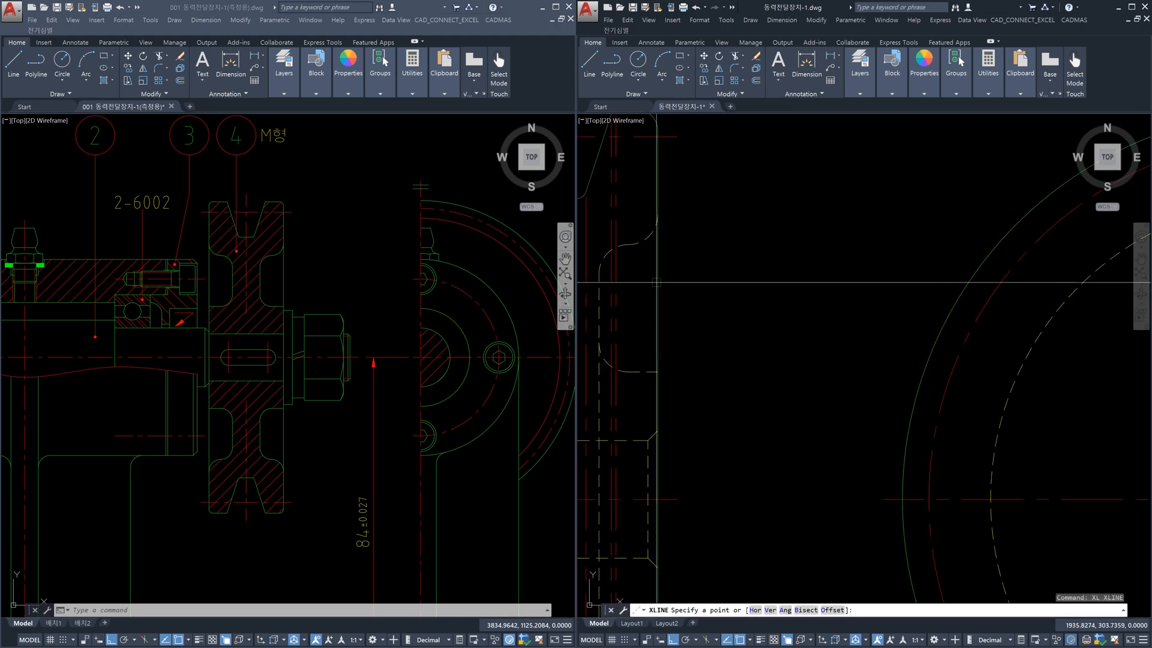
{"action": "left_click", "coordinate": [628, 244]}
{"action": "left_click", "coordinate": [785, 267]}
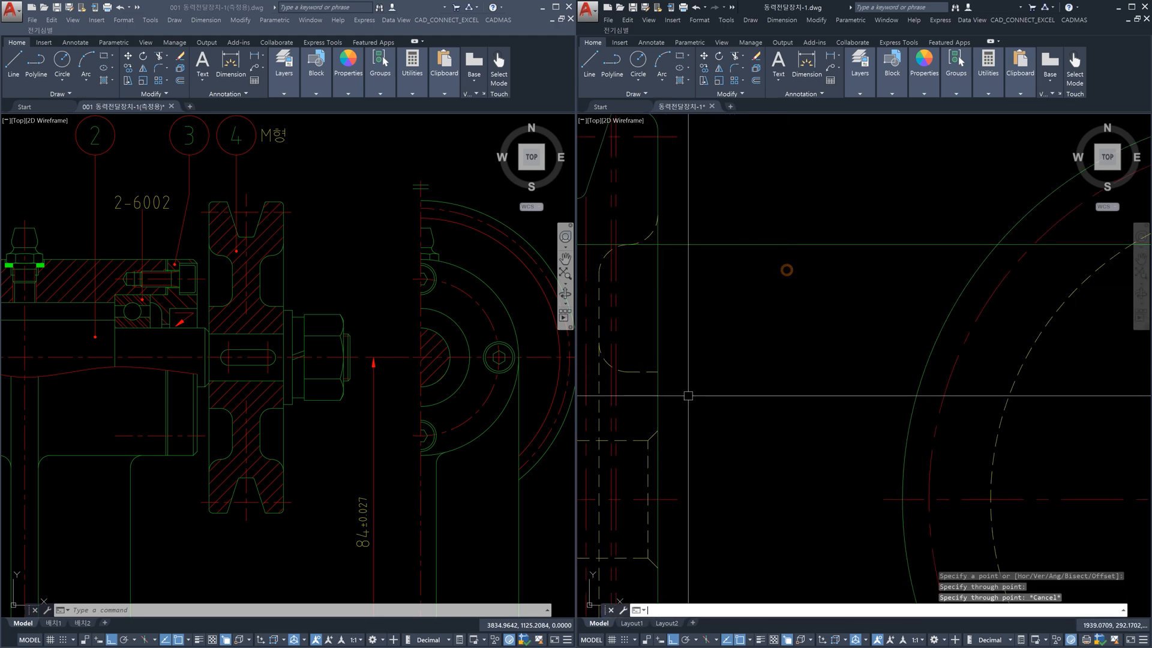
{"action": "key", "text": "Return"}
{"action": "key", "text": "Return"}
{"action": "left_click", "coordinate": [643, 372]}
{"action": "left_click", "coordinate": [785, 373]}
{"action": "key", "text": "Escape"}
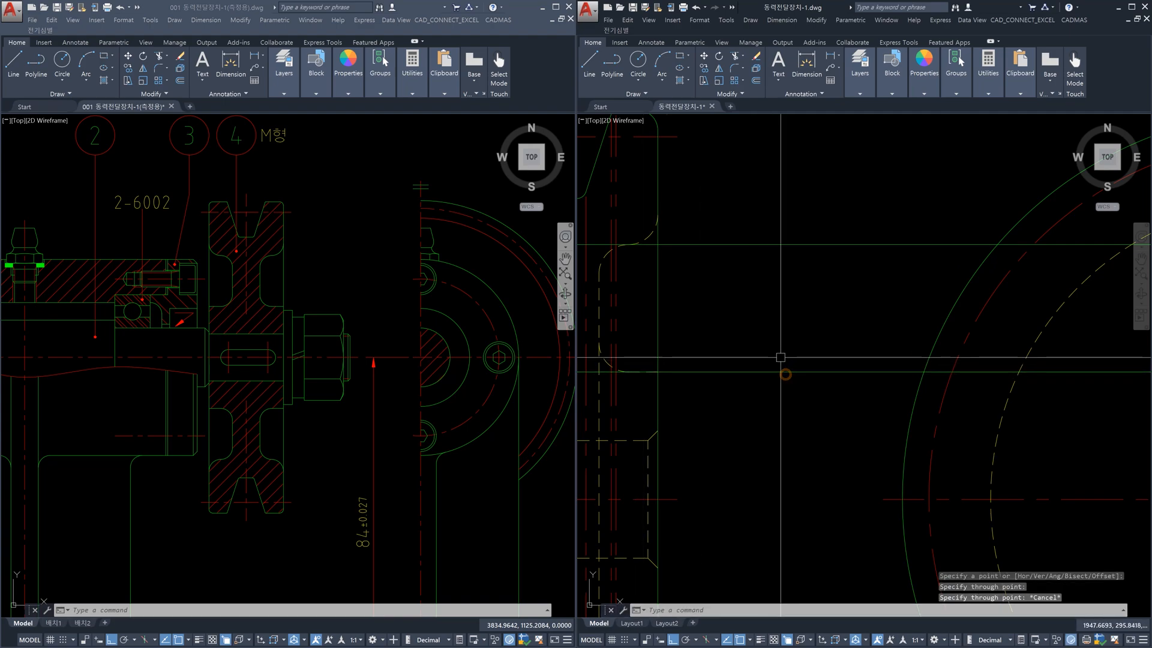
Draw the hub circle with radius 13 at the center of the front view
{"action": "scroll", "coordinate": [917, 383], "scroll_direction": "down", "scroll_amount": 4}
{"action": "middle_click_drag", "start_coordinate": [917, 383], "coordinate": [798, 381]}
{"action": "type", "text": "c"}
{"action": "key", "text": "Return"}
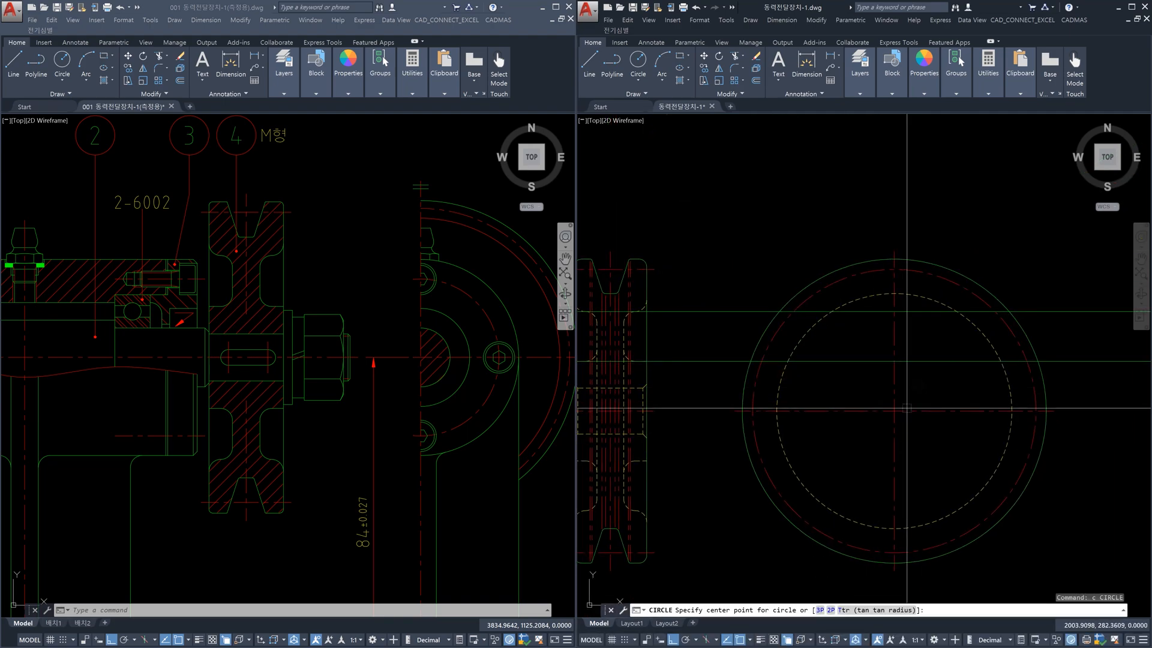
{"action": "left_click", "coordinate": [895, 412]}
{"action": "type", "text": "13"}
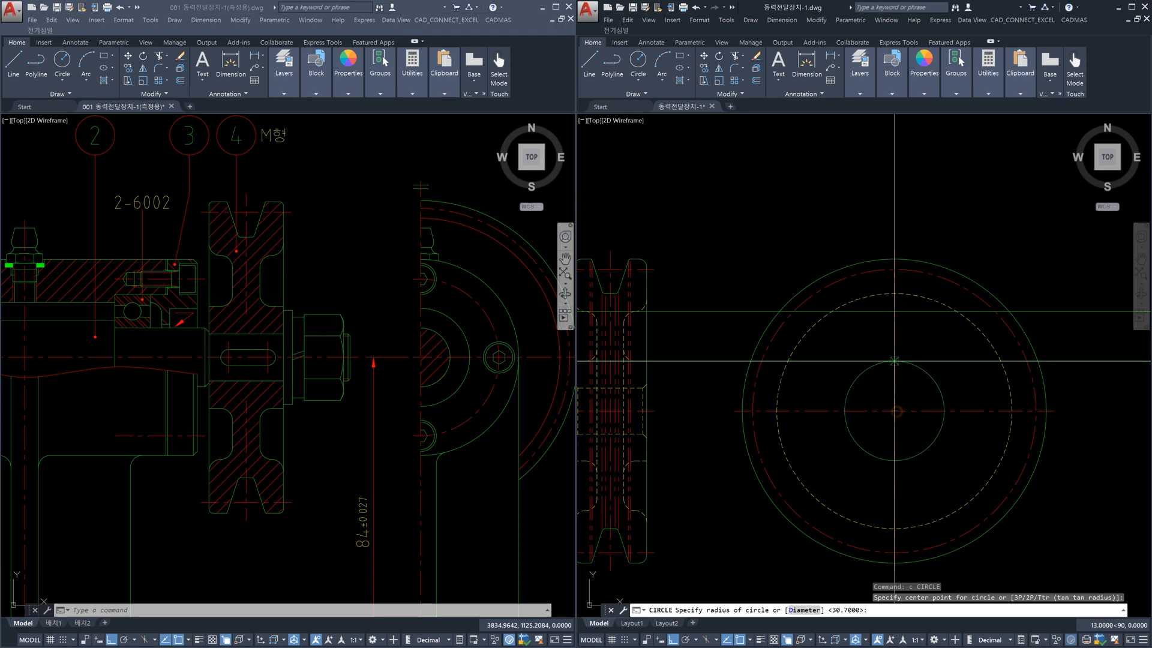
{"action": "key", "text": "Return"}
Draw the rim's inner circle concentric with the front view, reaching up to the upper construction line
{"action": "key", "text": "Return"}
{"action": "left_click", "coordinate": [894, 411]}
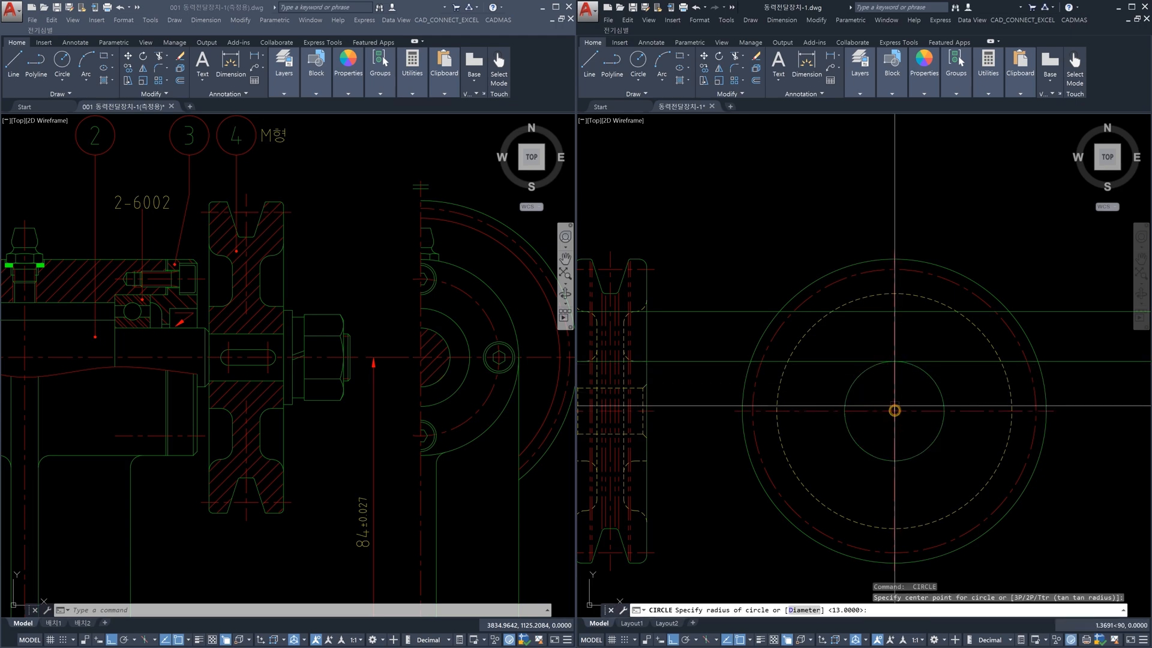
{"action": "left_click", "coordinate": [894, 311]}
{"action": "key", "text": "Escape"}
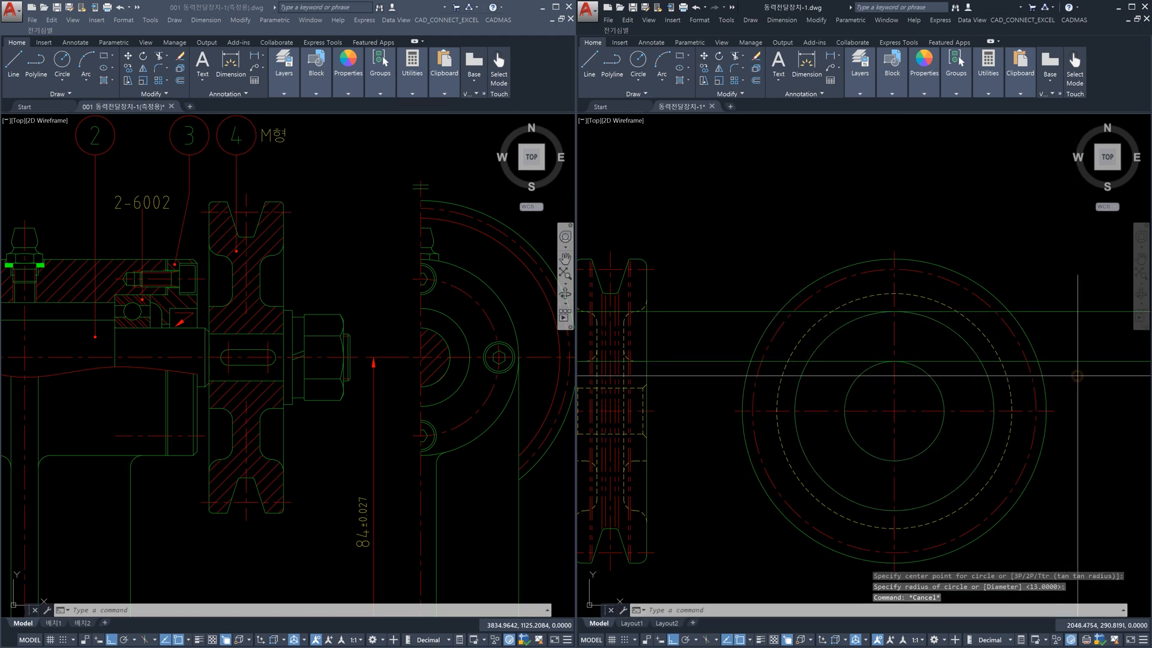
Erase the two horizontal construction lines projected from the rim's inner edge and the hub
{"action": "left_click", "coordinate": [1072, 385]}
{"action": "left_click", "coordinate": [1064, 291]}
{"action": "key", "text": "Delete"}
Compare the rim's inner circle in the front view with the rim's filleted inner edge in the side view
{"action": "middle_click_drag", "start_coordinate": [1008, 326], "coordinate": [1056, 370]}
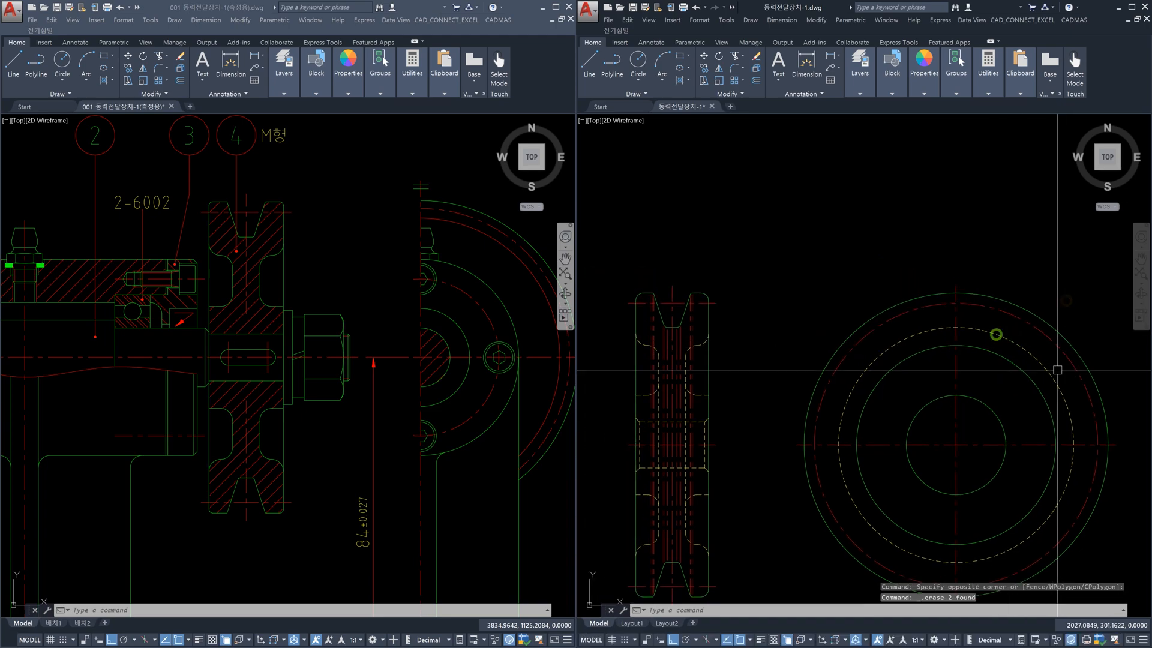
{"action": "left_click", "coordinate": [1028, 373]}
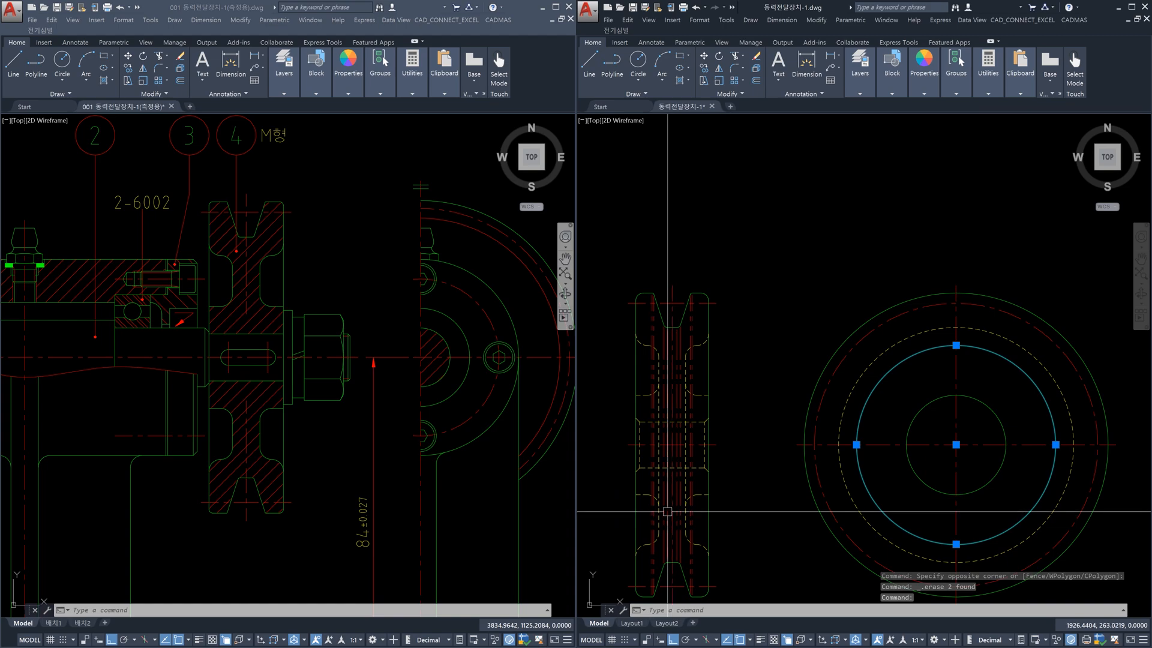
{"action": "scroll", "coordinate": [731, 347], "scroll_direction": "up", "scroll_amount": 2}
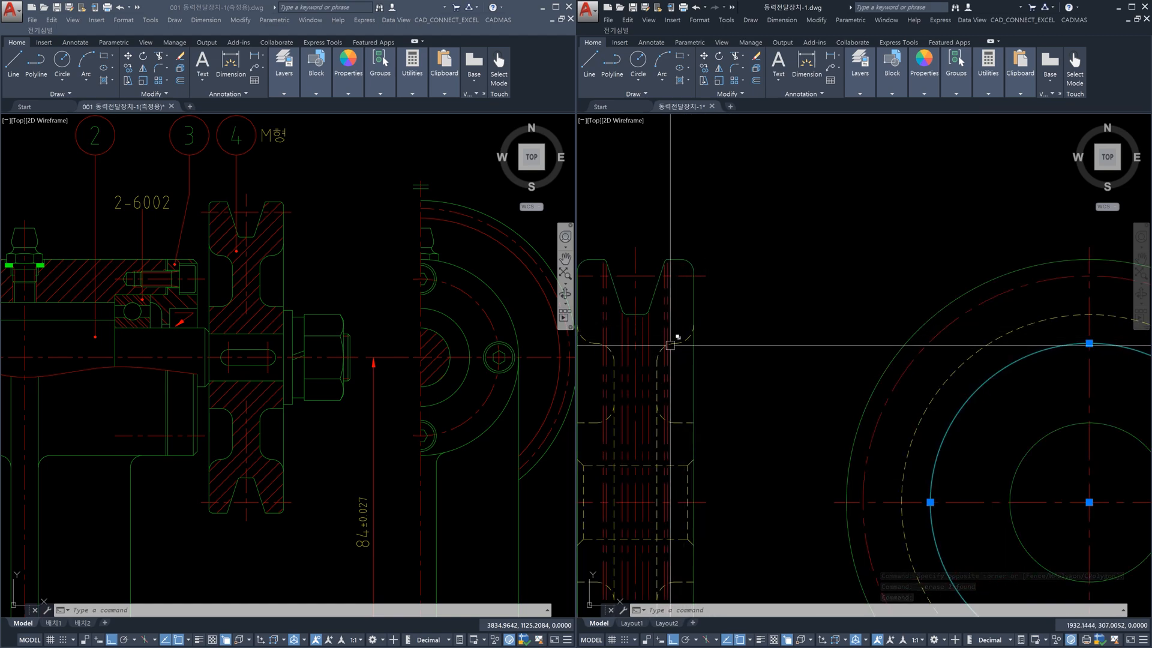
{"action": "scroll", "coordinate": [689, 326], "scroll_direction": "up", "scroll_amount": 5}
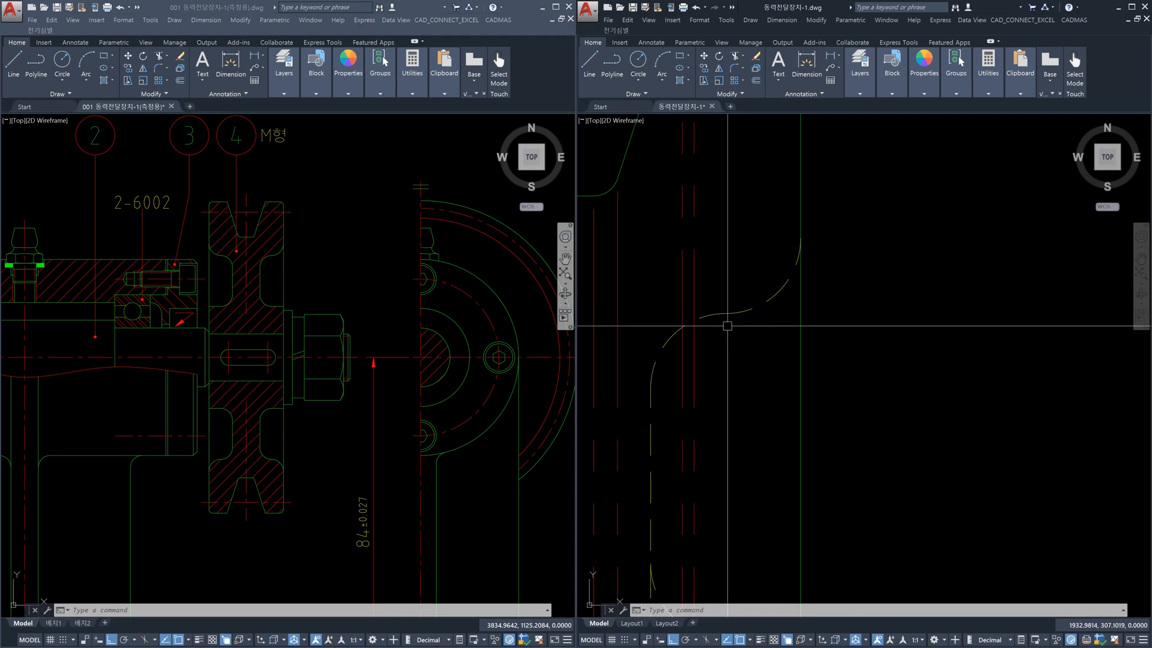
{"action": "scroll", "coordinate": [774, 344], "scroll_direction": "down", "scroll_amount": 2}
{"action": "scroll", "coordinate": [777, 345], "scroll_direction": "down", "scroll_amount": 5}
{"action": "left_click", "coordinate": [905, 376]}
{"action": "scroll", "coordinate": [962, 357], "scroll_direction": "up", "scroll_amount": 4}
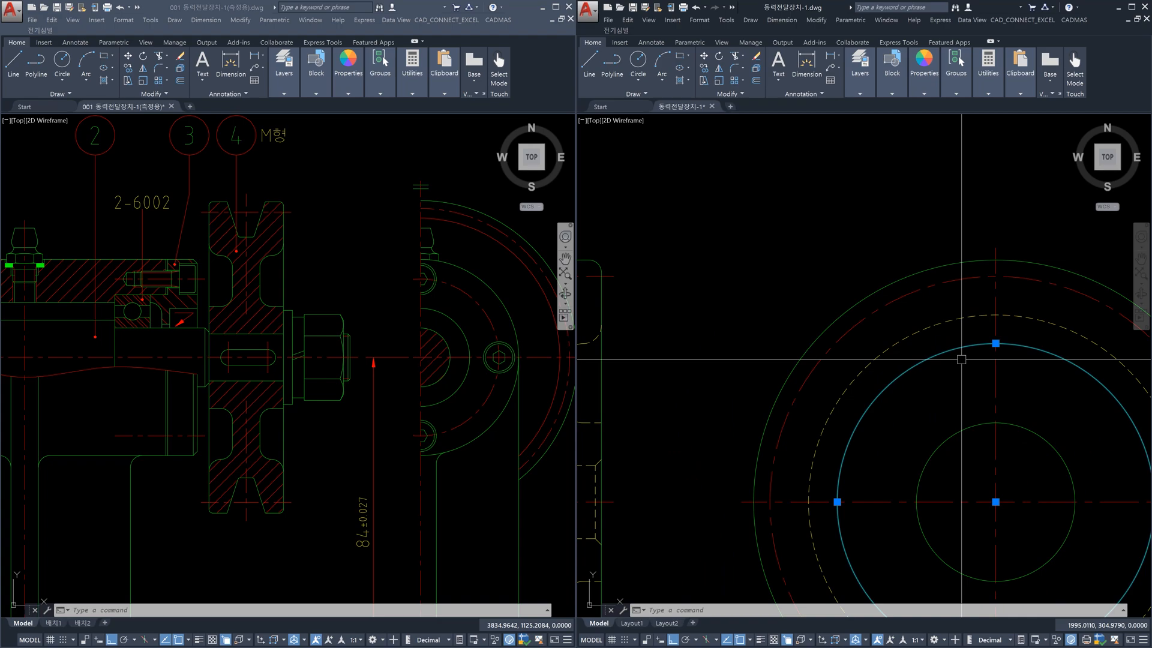
{"action": "scroll", "coordinate": [960, 359], "scroll_direction": "down", "scroll_amount": 1}
{"action": "middle_click_drag", "start_coordinate": [600, 354], "coordinate": [738, 348]}
{"action": "scroll", "coordinate": [739, 347], "scroll_direction": "up", "scroll_amount": 3}
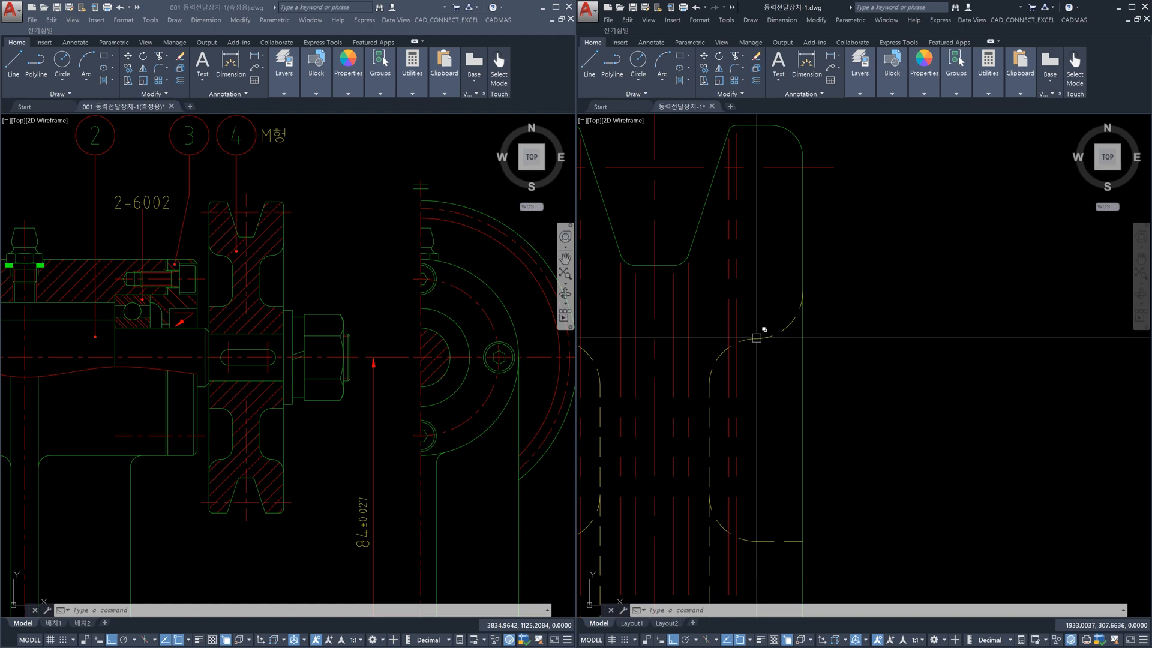
{"action": "scroll", "coordinate": [756, 338], "scroll_direction": "down", "scroll_amount": 3}
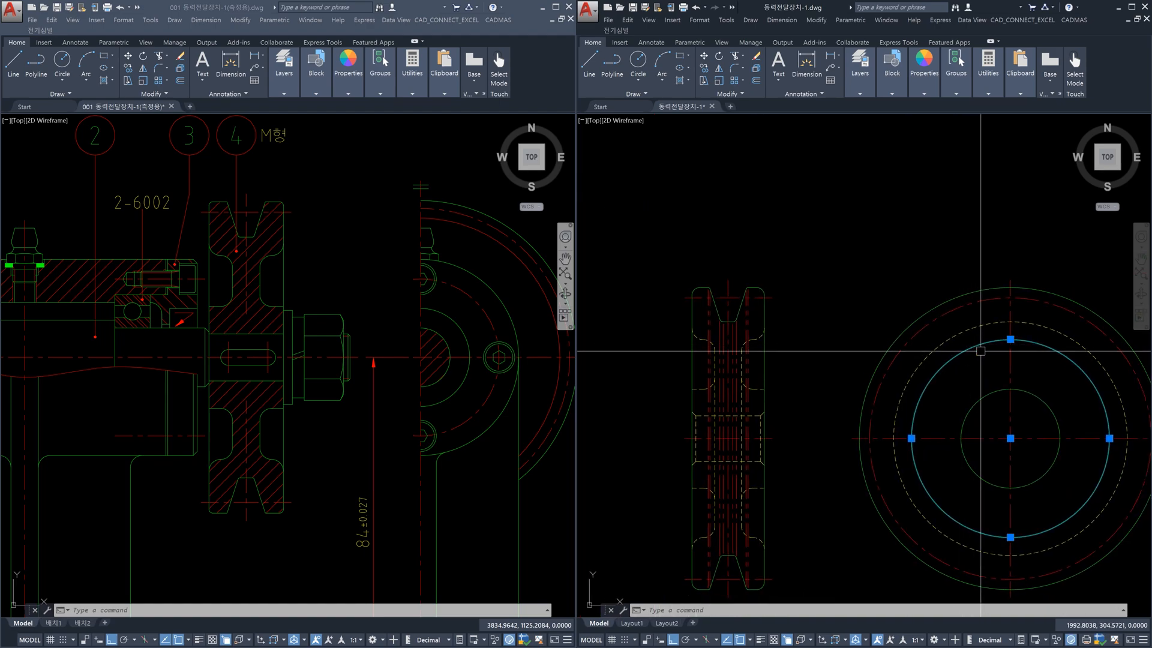
Move the rim's inner circle in the front view to layer 가상선
{"action": "key", "text": "Escape"}
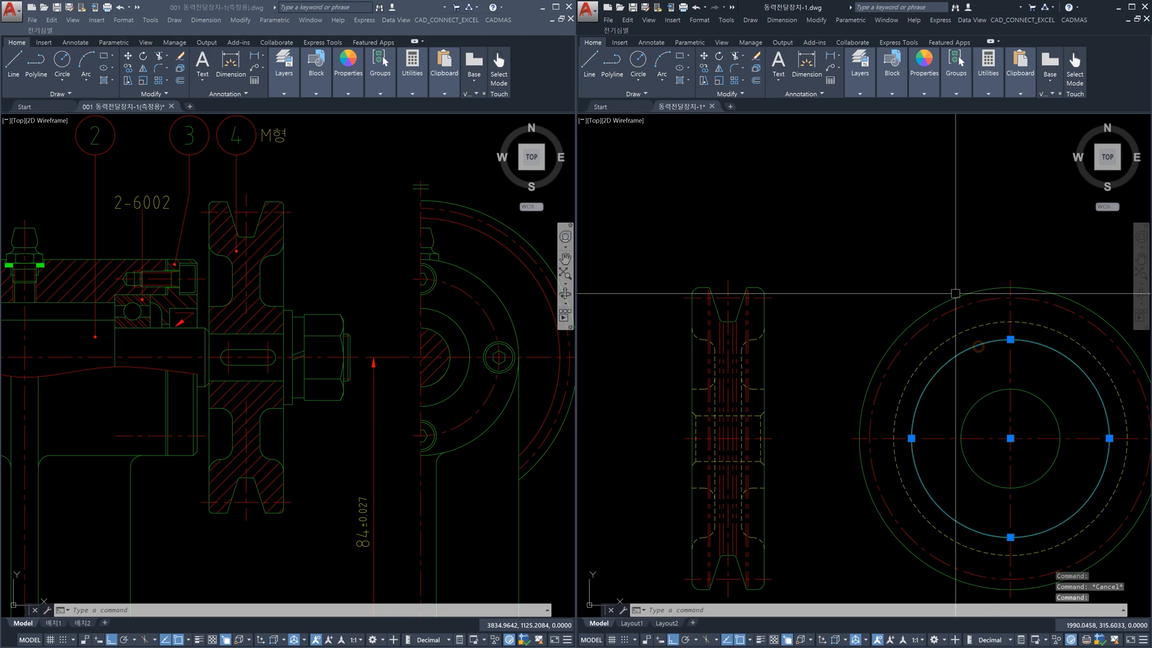
{"action": "left_click", "coordinate": [864, 94]}
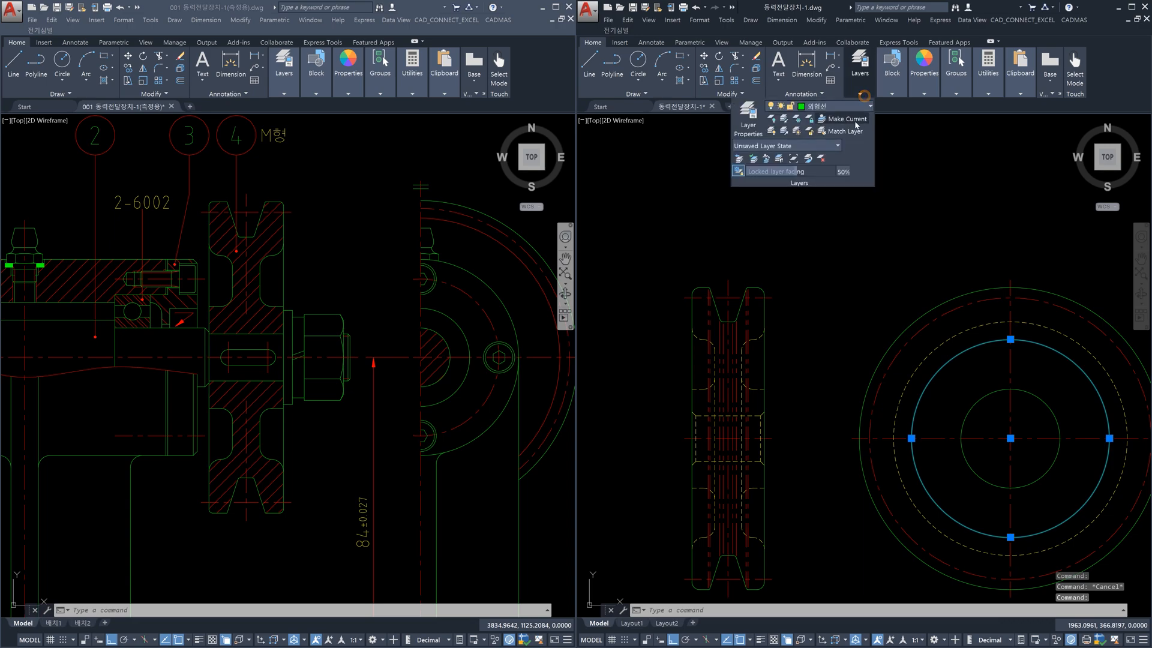
{"action": "left_click", "coordinate": [852, 110]}
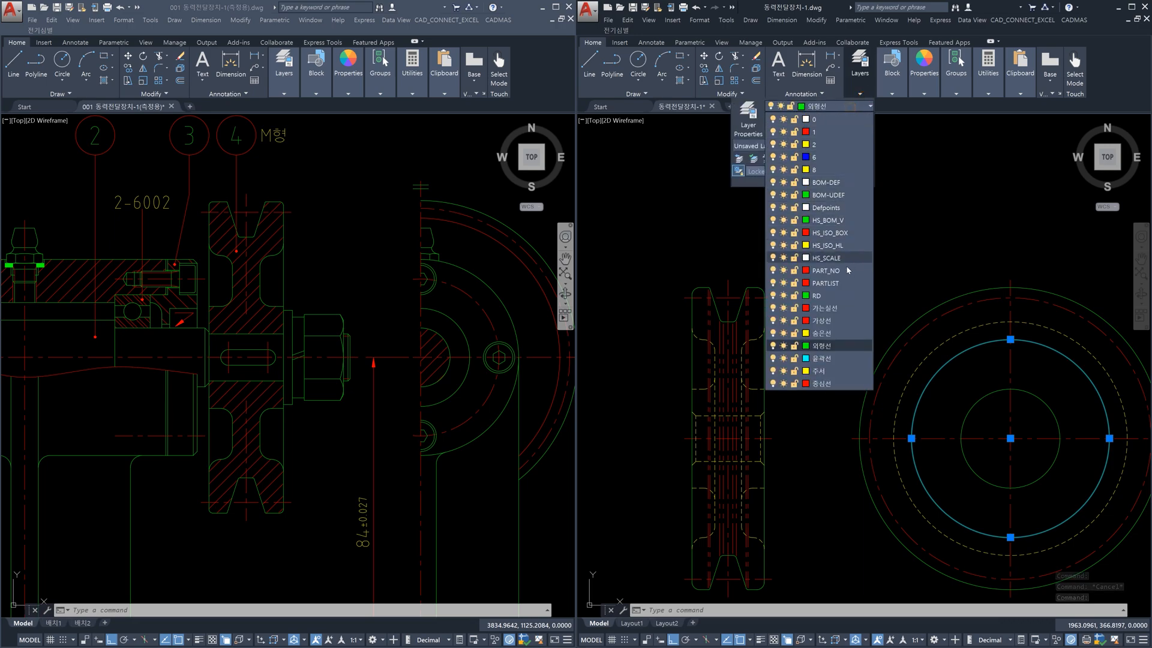
{"action": "left_click", "coordinate": [840, 321]}
{"action": "key", "text": "Escape"}
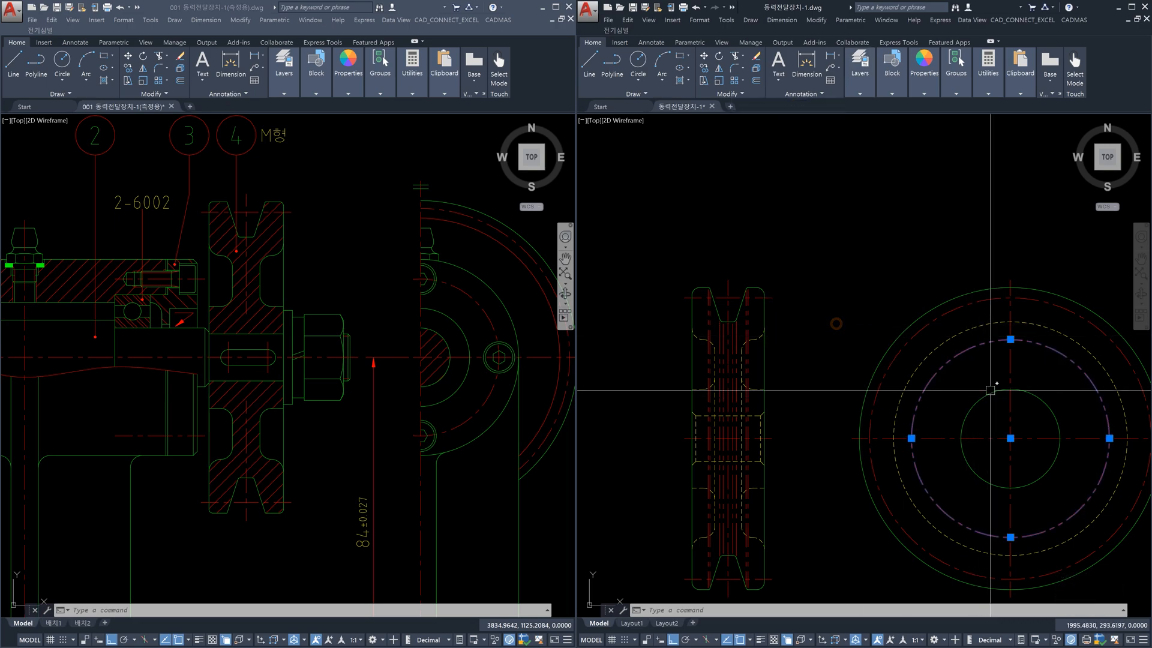
{"action": "key", "text": "Escape"}
{"action": "key", "text": "Escape"}
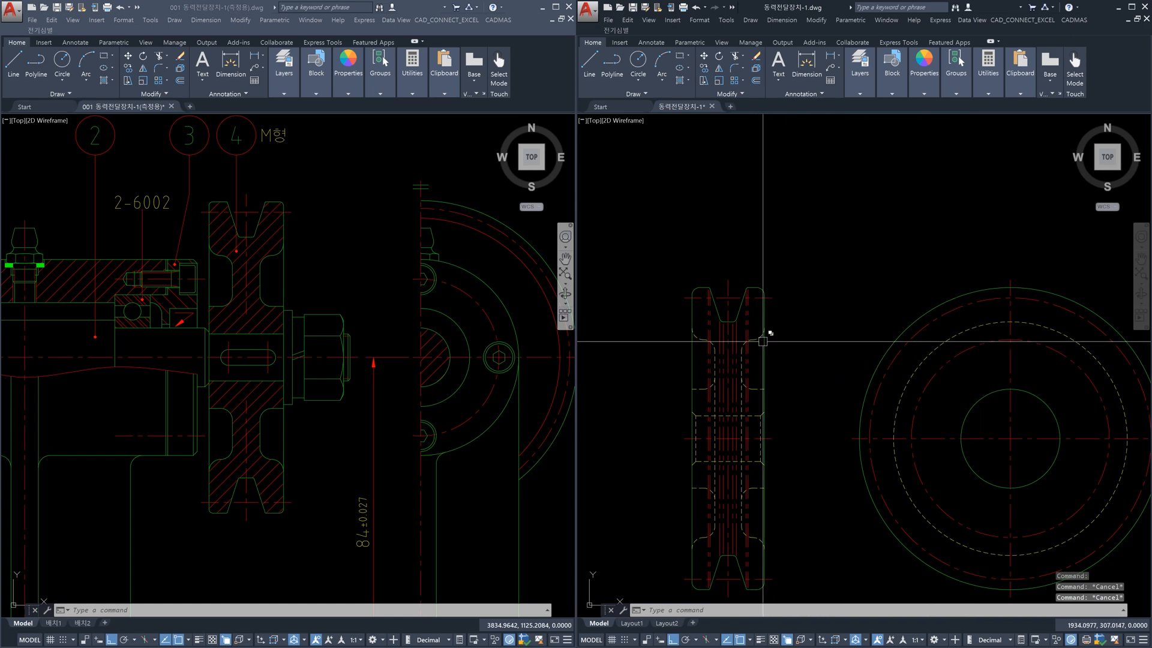
Match the rim's inner circle to the hub circle's properties
{"action": "left_click", "coordinate": [969, 355]}
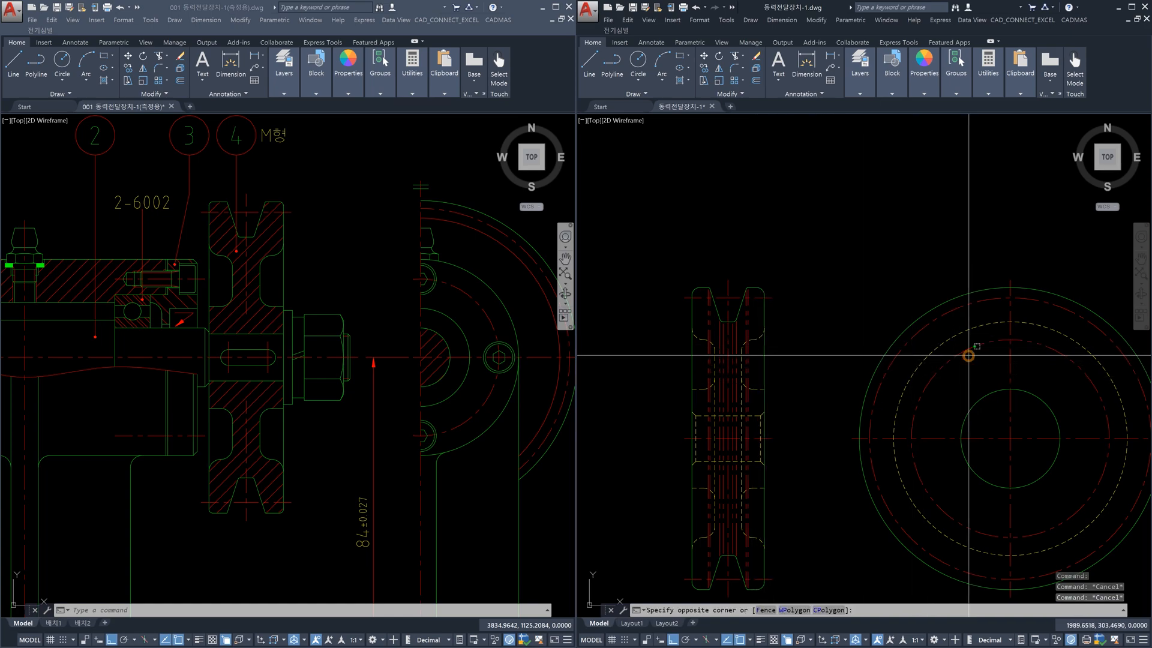
{"action": "left_click", "coordinate": [971, 353]}
{"action": "key", "text": "Escape"}
{"action": "key", "text": "Escape"}
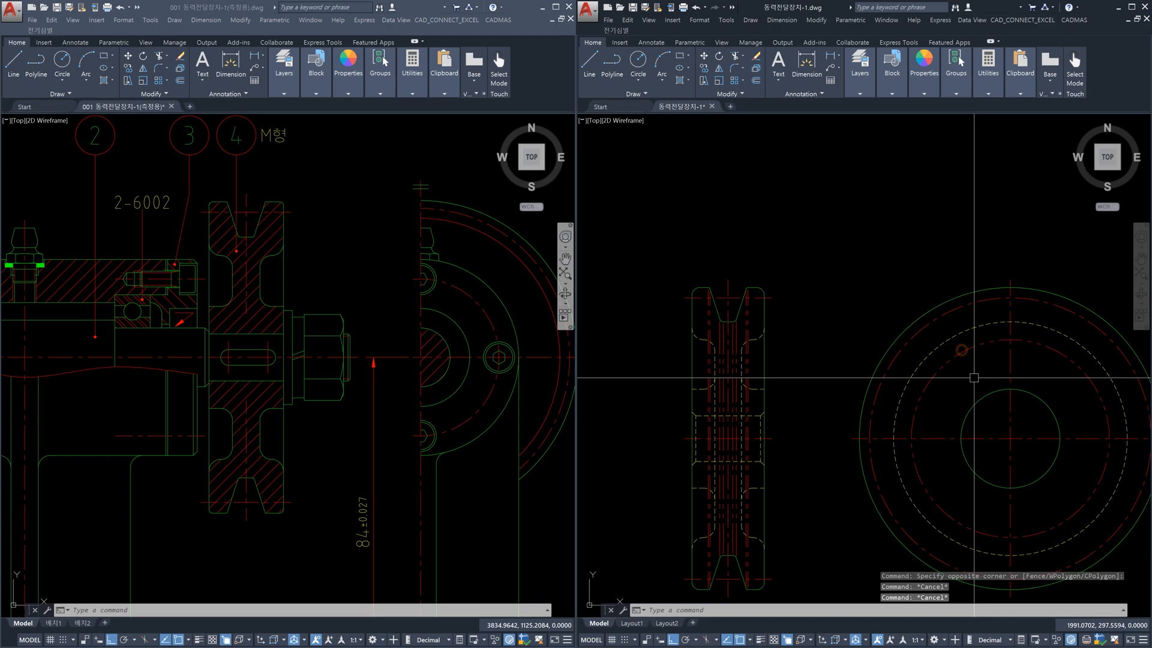
{"action": "type", "text": "ma"}
{"action": "key", "text": "Return"}
{"action": "left_click", "coordinate": [980, 396]}
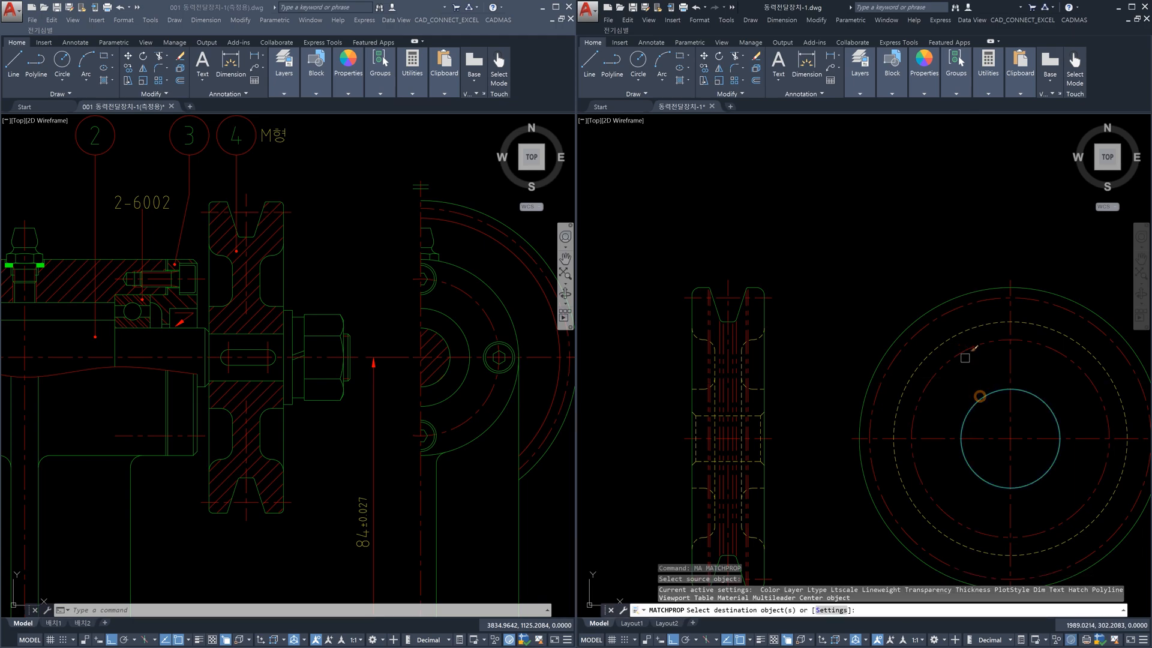
{"action": "key", "text": "Escape"}
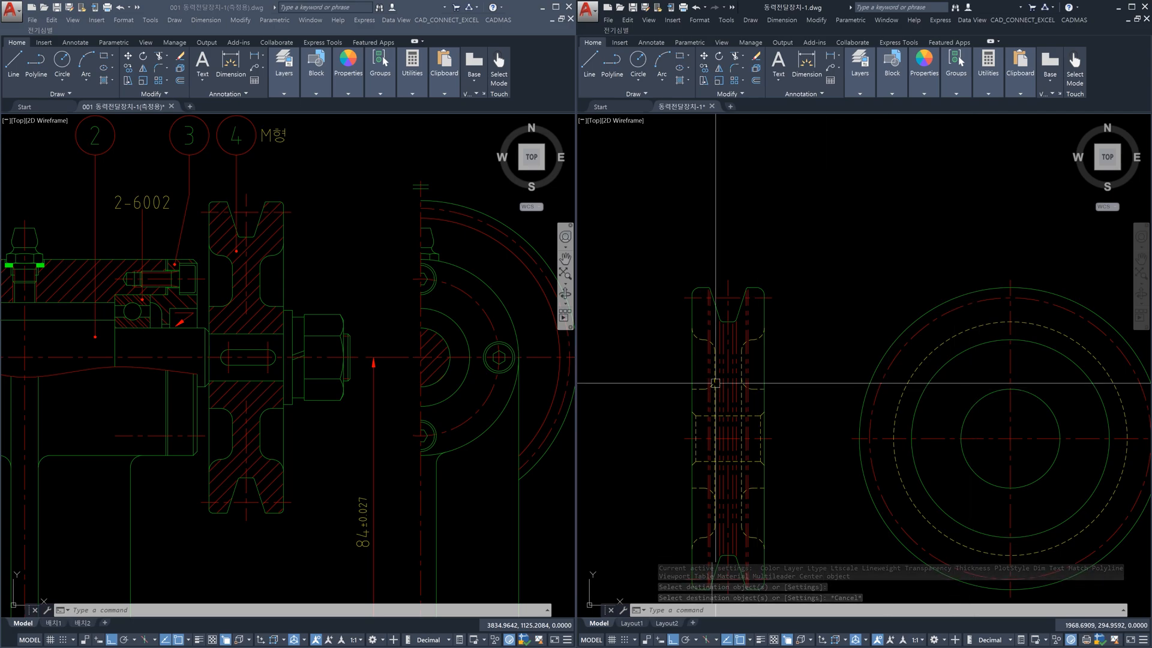
{"action": "scroll", "coordinate": [768, 329], "scroll_direction": "up", "scroll_amount": 4}
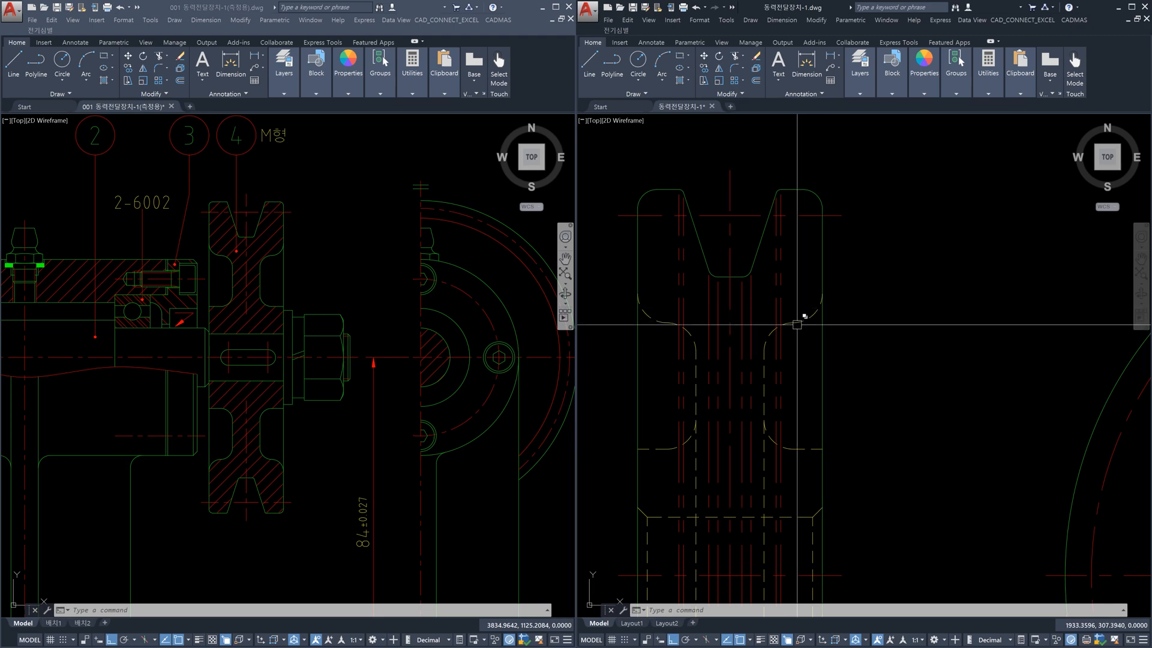
{"action": "scroll", "coordinate": [801, 324], "scroll_direction": "down", "scroll_amount": 5}
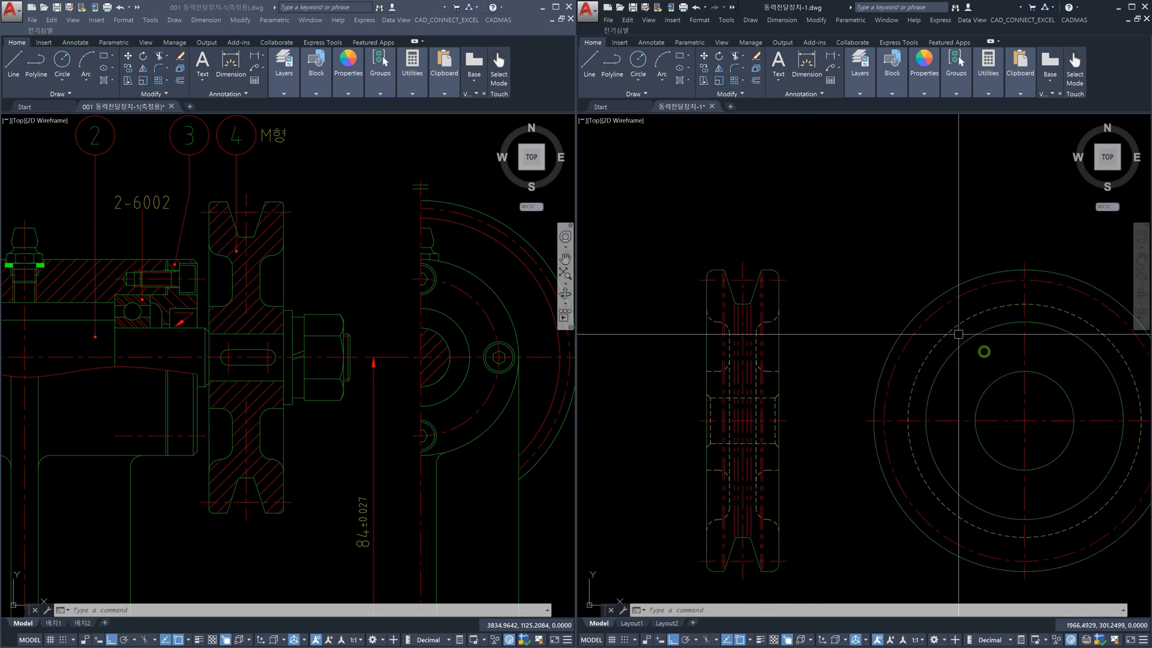
{"action": "left_click", "coordinate": [1009, 324]}
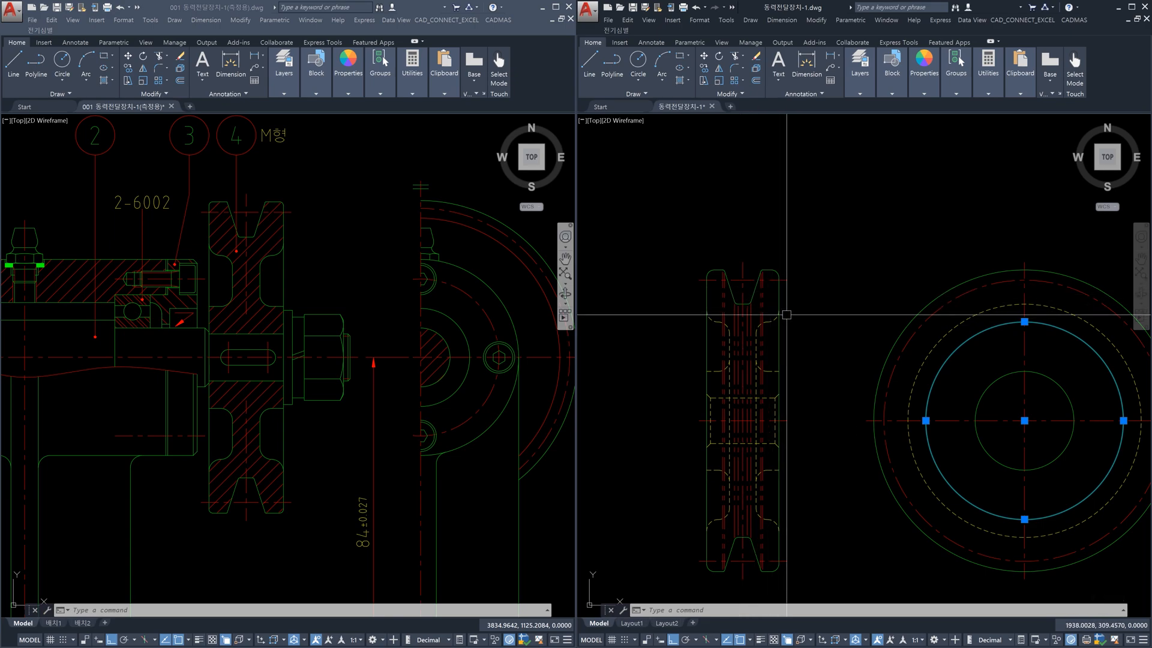
{"action": "key", "text": "Escape"}
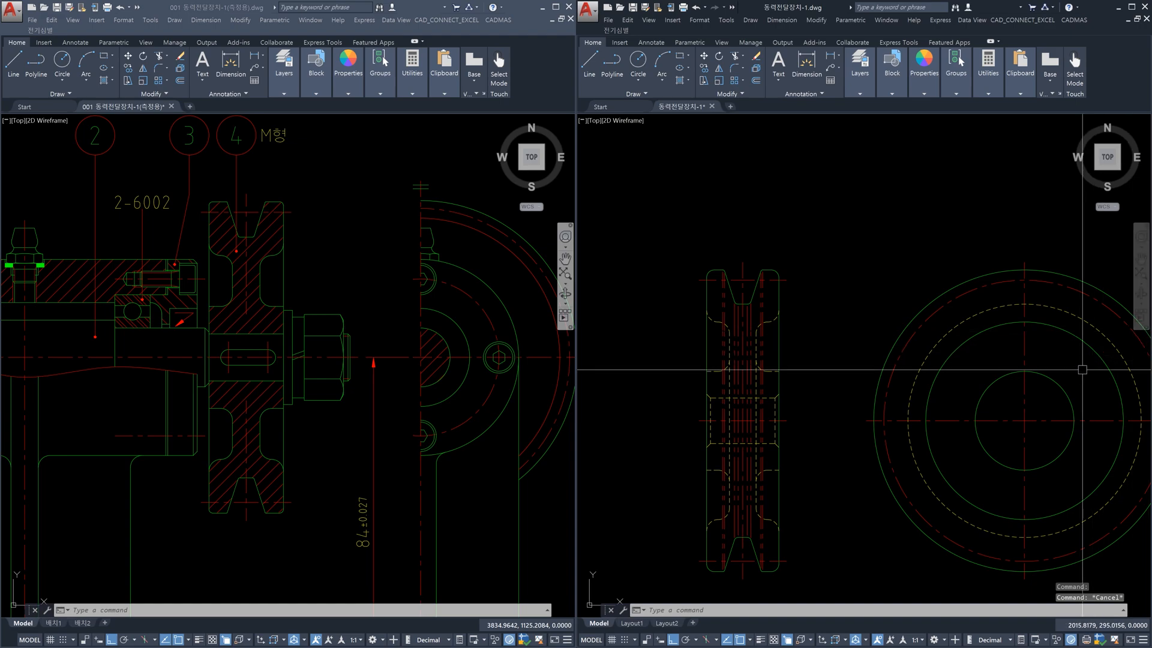
Draw a horizontal construction line from the bore's upper edge in the side view across to the front view
{"action": "middle_click_drag", "start_coordinate": [1082, 369], "coordinate": [1063, 323]}
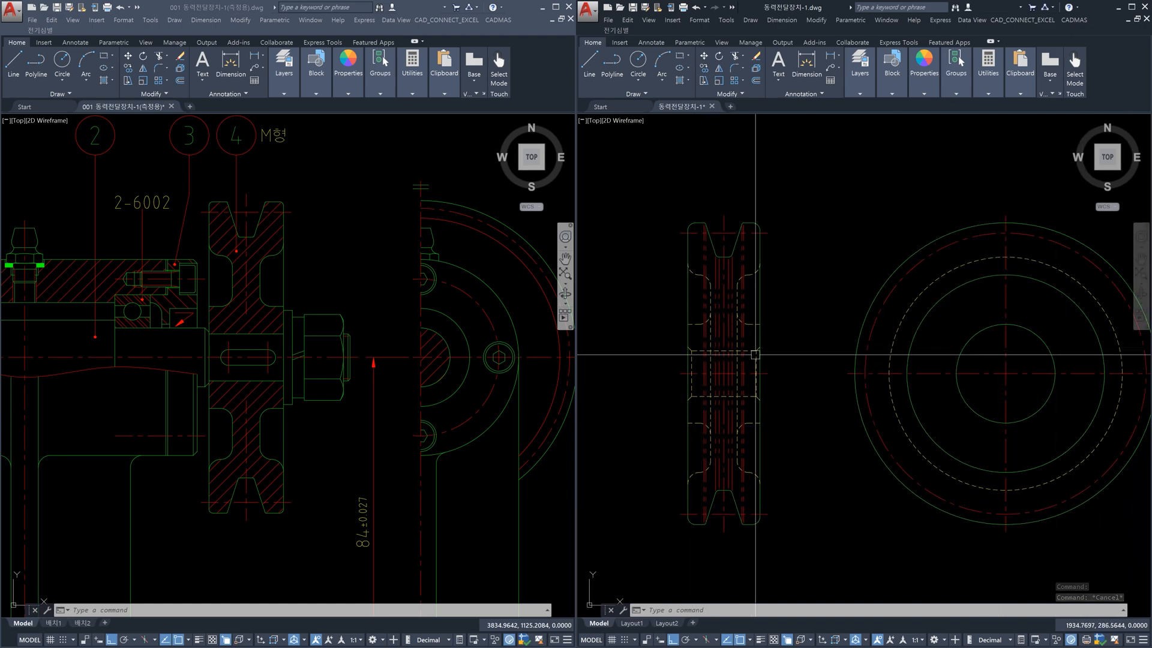
{"action": "type", "text": "xl"}
{"action": "key", "text": "Return"}
{"action": "scroll", "coordinate": [755, 356], "scroll_direction": "up", "scroll_amount": 4}
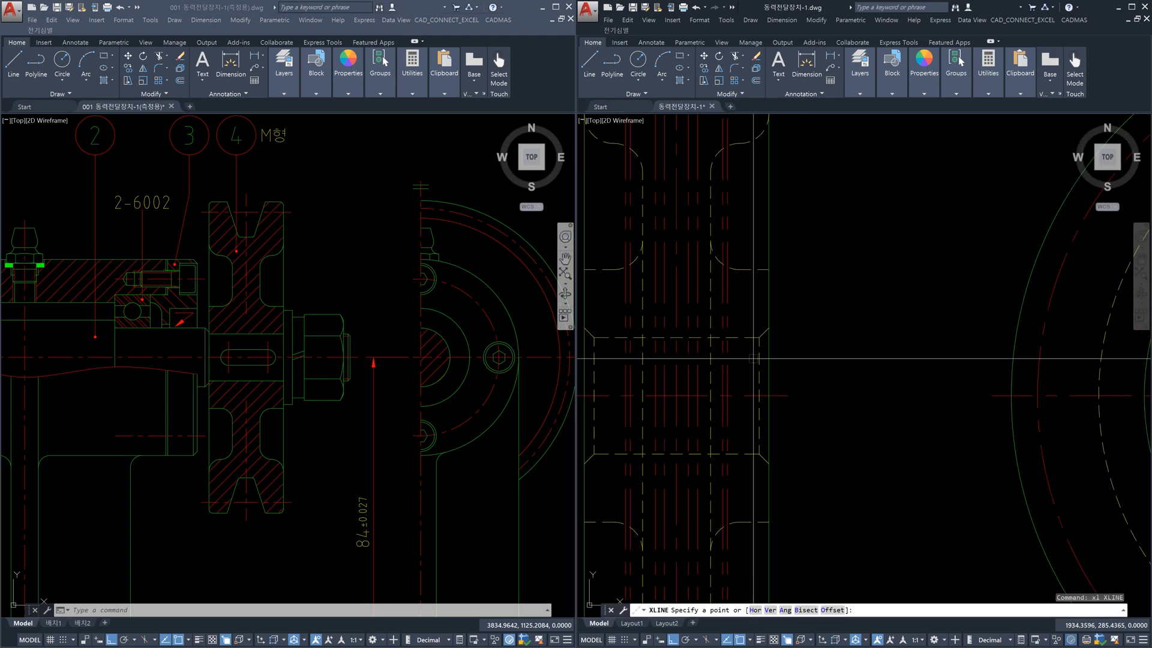
{"action": "left_click", "coordinate": [756, 340]}
{"action": "left_click", "coordinate": [840, 352]}
{"action": "scroll", "coordinate": [840, 352], "scroll_direction": "down", "scroll_amount": 4}
{"action": "key", "text": "Escape"}
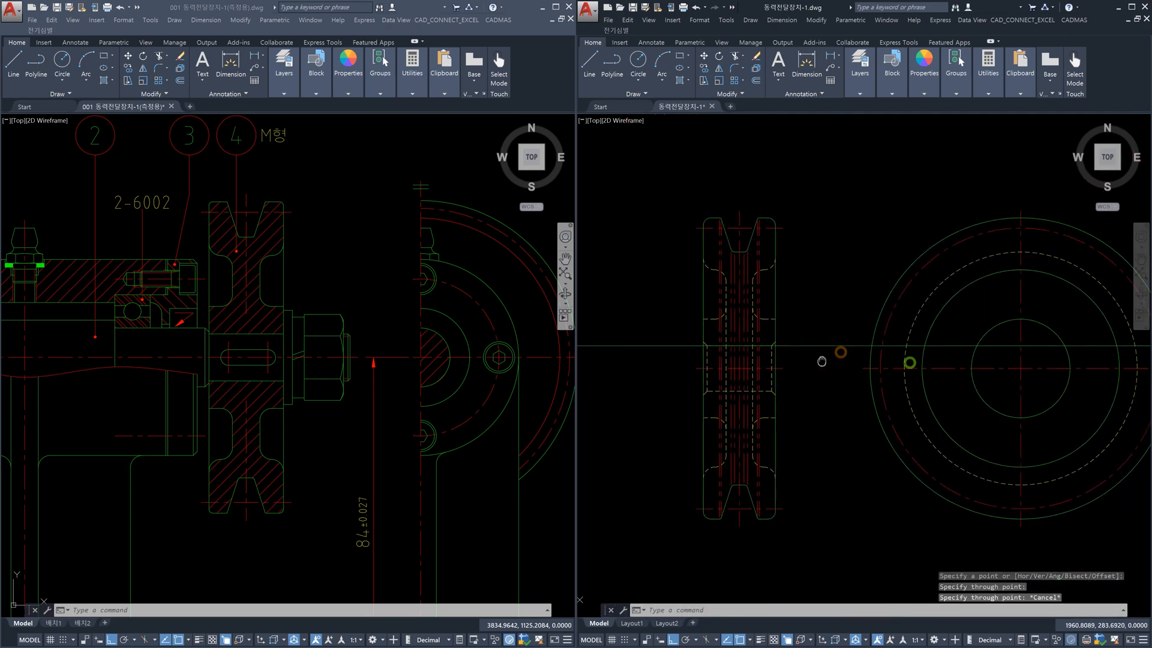
Draw the bore circle at the center of the front view, reaching up to the construction line
{"action": "type", "text": "c"}
{"action": "key", "text": "Return"}
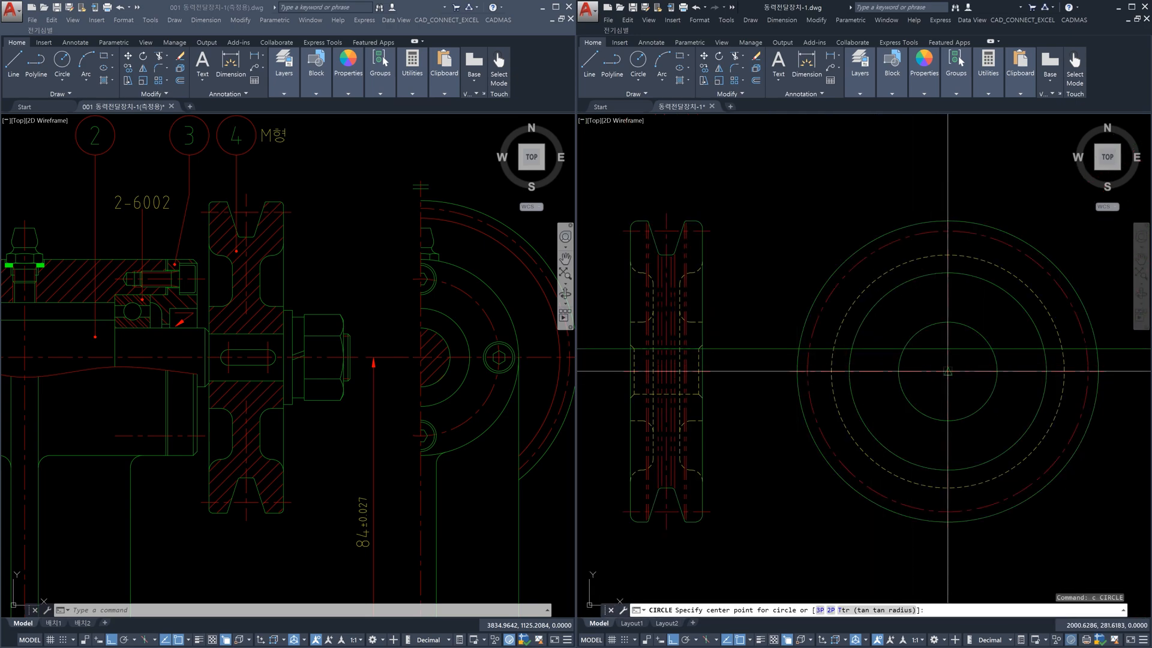
{"action": "left_click", "coordinate": [947, 371]}
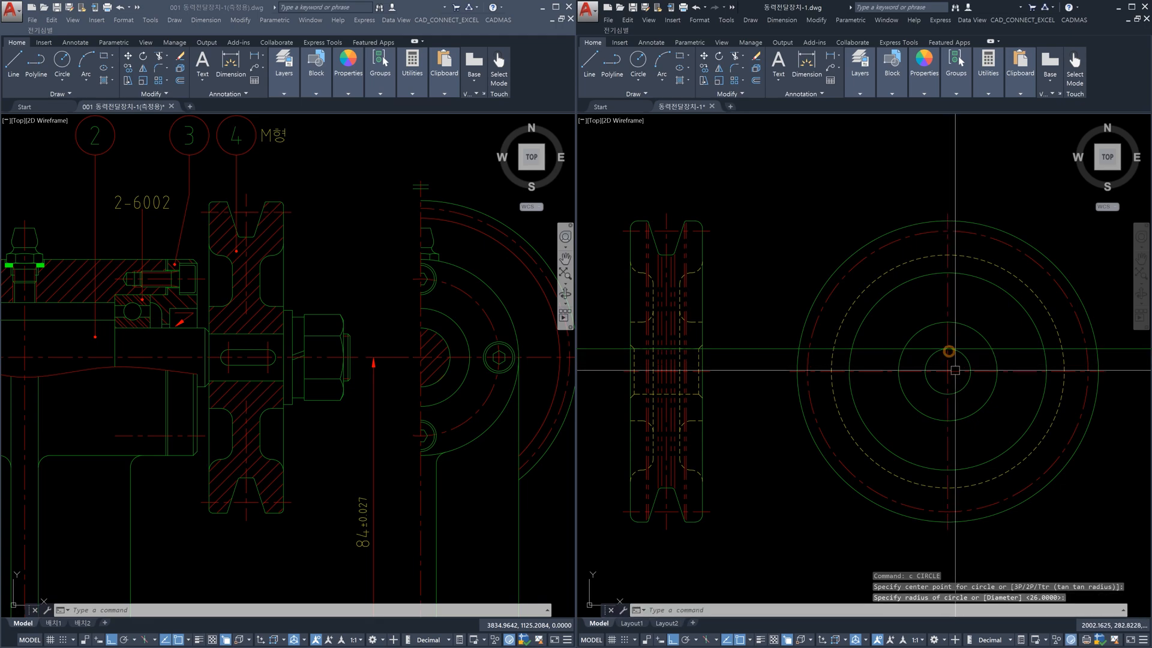
{"action": "key", "text": "Escape"}
Erase the horizontal construction line projected from the bore's upper edge
{"action": "scroll", "coordinate": [973, 391], "scroll_direction": "down", "scroll_amount": 2}
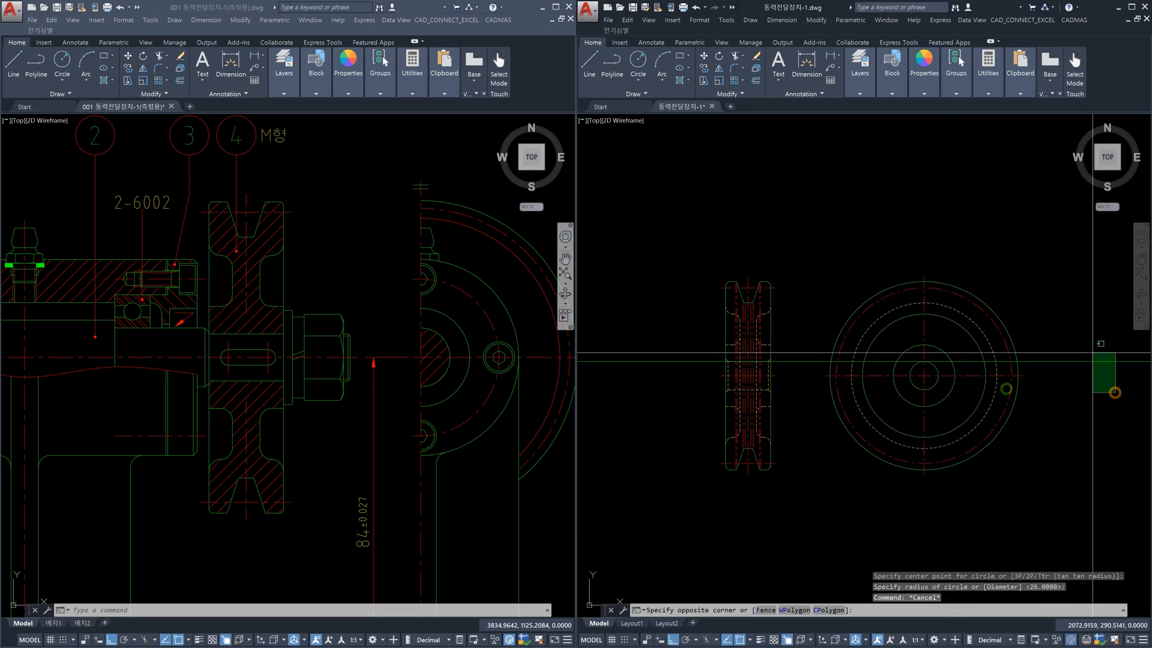
{"action": "left_click", "coordinate": [1093, 352]}
{"action": "key", "text": "Delete"}
Check the bore circle's diameter with a diameter dimension, without placing it
{"action": "scroll", "coordinate": [940, 369], "scroll_direction": "up", "scroll_amount": 4}
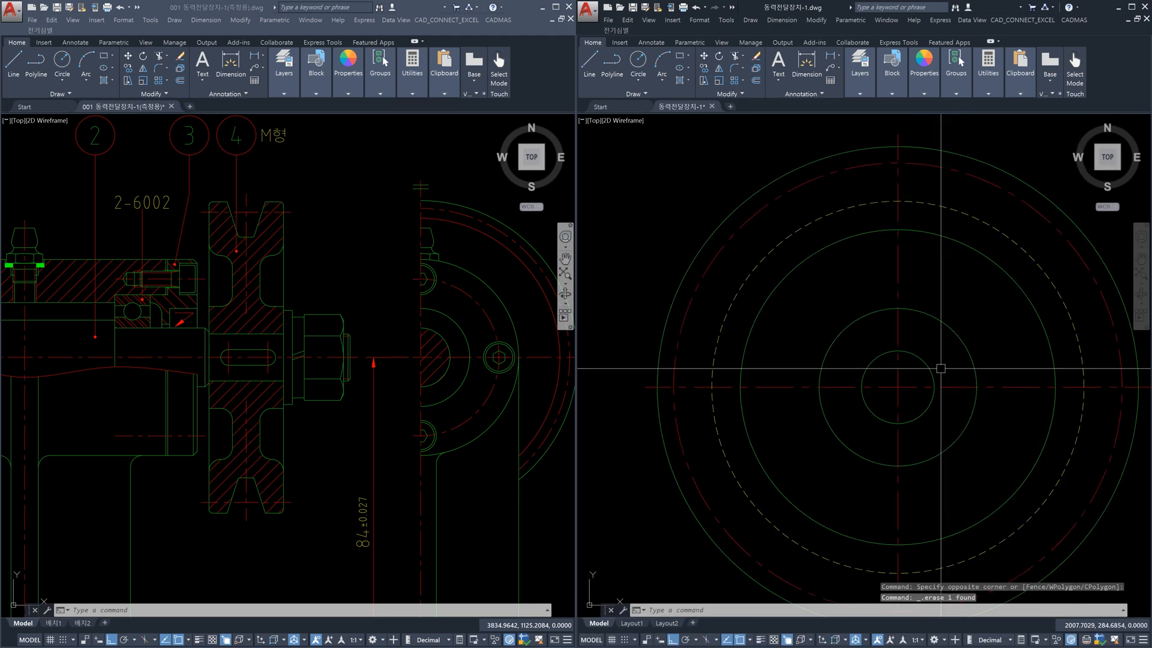
{"action": "type", "text": "ddi"}
{"action": "key", "text": "Return"}
{"action": "left_click", "coordinate": [929, 365]}
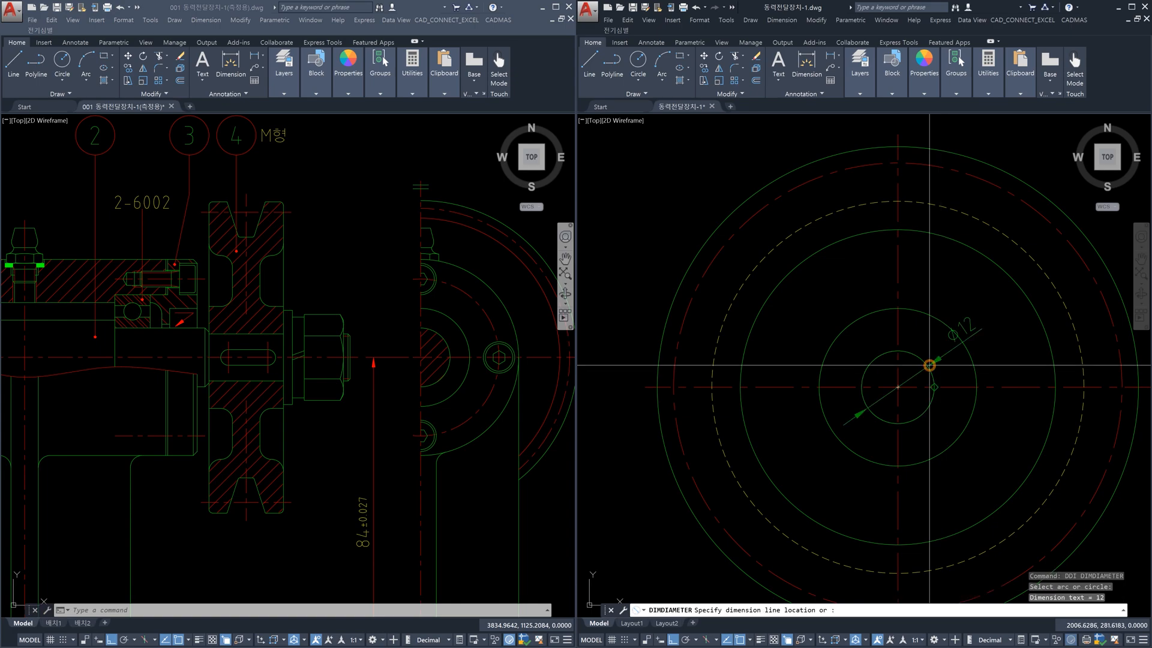
{"action": "key", "text": "Escape"}
{"action": "key", "text": "Escape"}
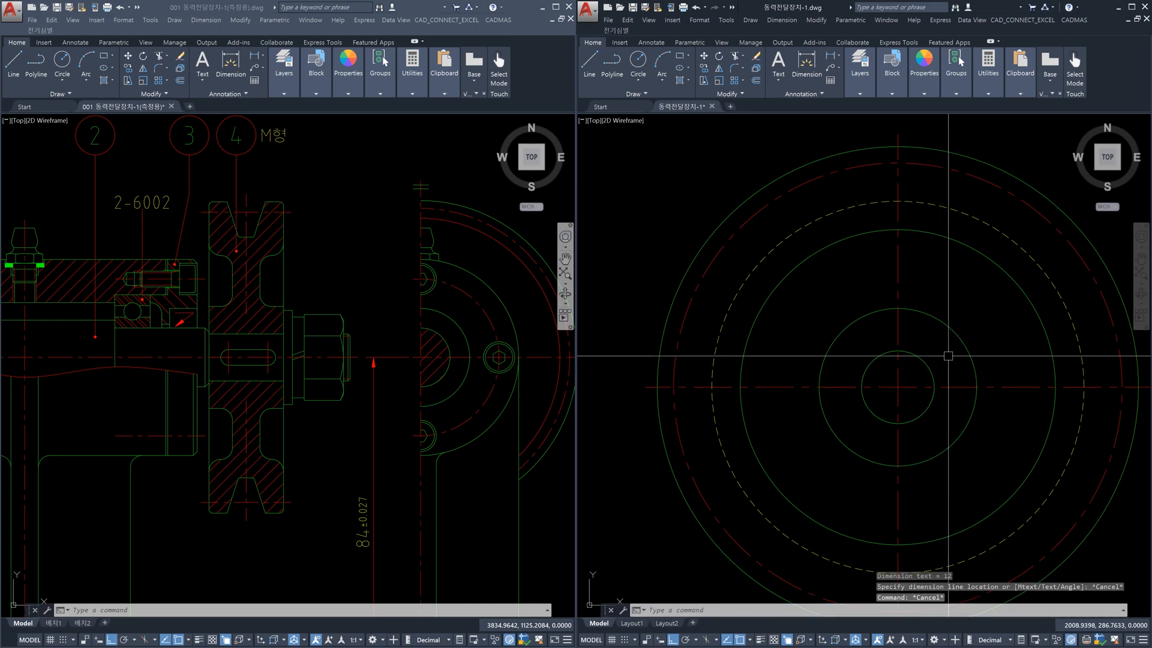
Draw a horizontal construction line from the outer corner of the bore's upper chamfer in the side view
{"action": "scroll", "coordinate": [947, 356], "scroll_direction": "down", "scroll_amount": 2}
{"action": "middle_click_drag", "start_coordinate": [947, 360], "coordinate": [1051, 354]}
{"action": "scroll", "coordinate": [791, 364], "scroll_direction": "up", "scroll_amount": 2}
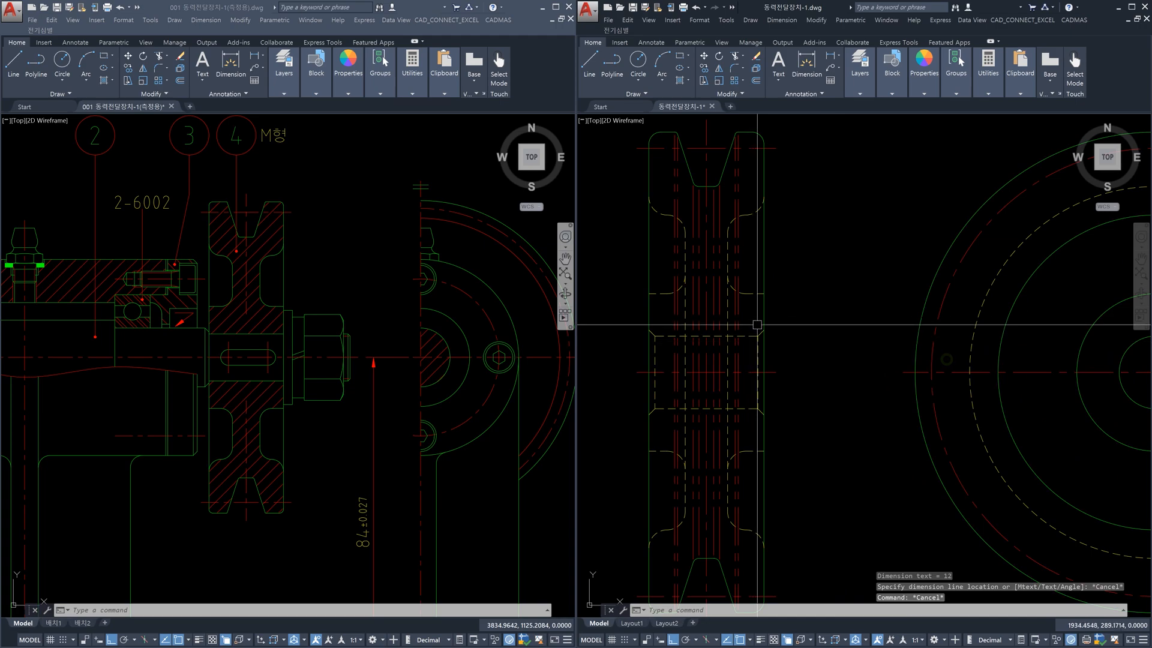
{"action": "scroll", "coordinate": [757, 336], "scroll_direction": "up", "scroll_amount": 2}
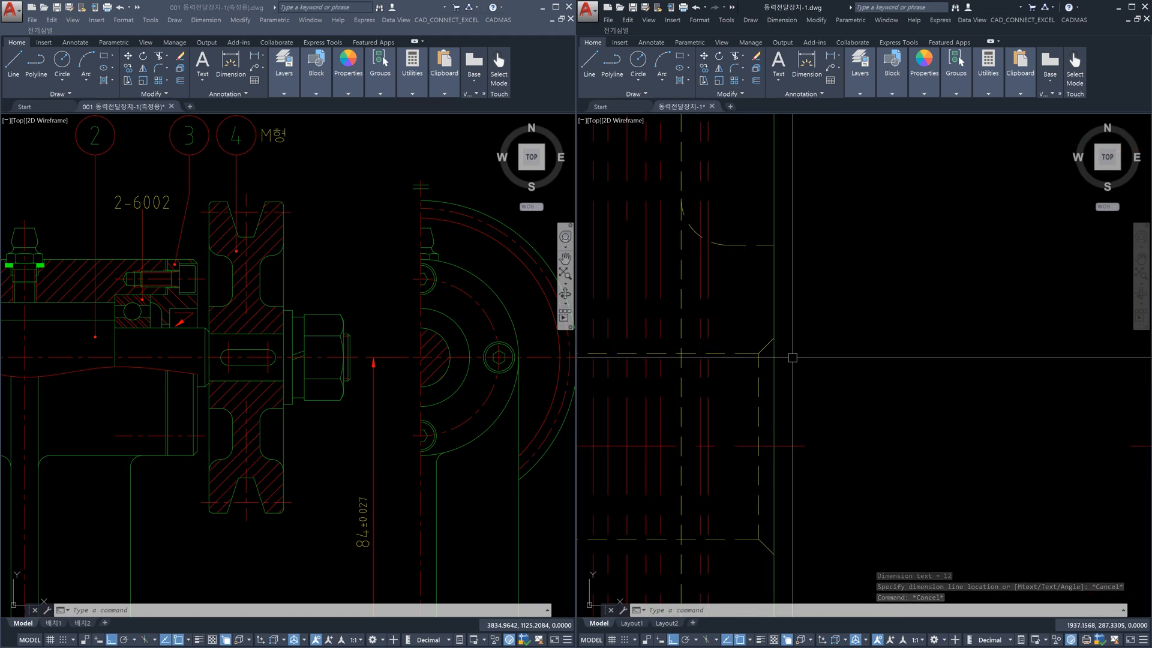
{"action": "type", "text": "xl"}
{"action": "key", "text": "Return"}
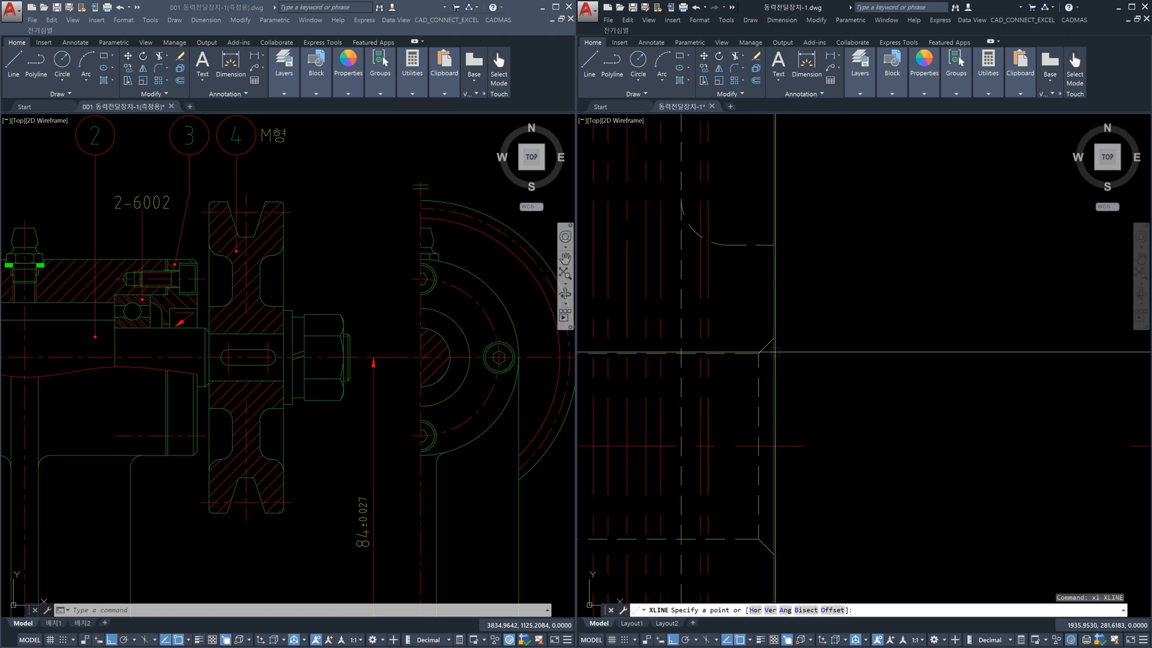
{"action": "left_click", "coordinate": [774, 338]}
{"action": "left_click", "coordinate": [884, 341]}
{"action": "key", "text": "Escape"}
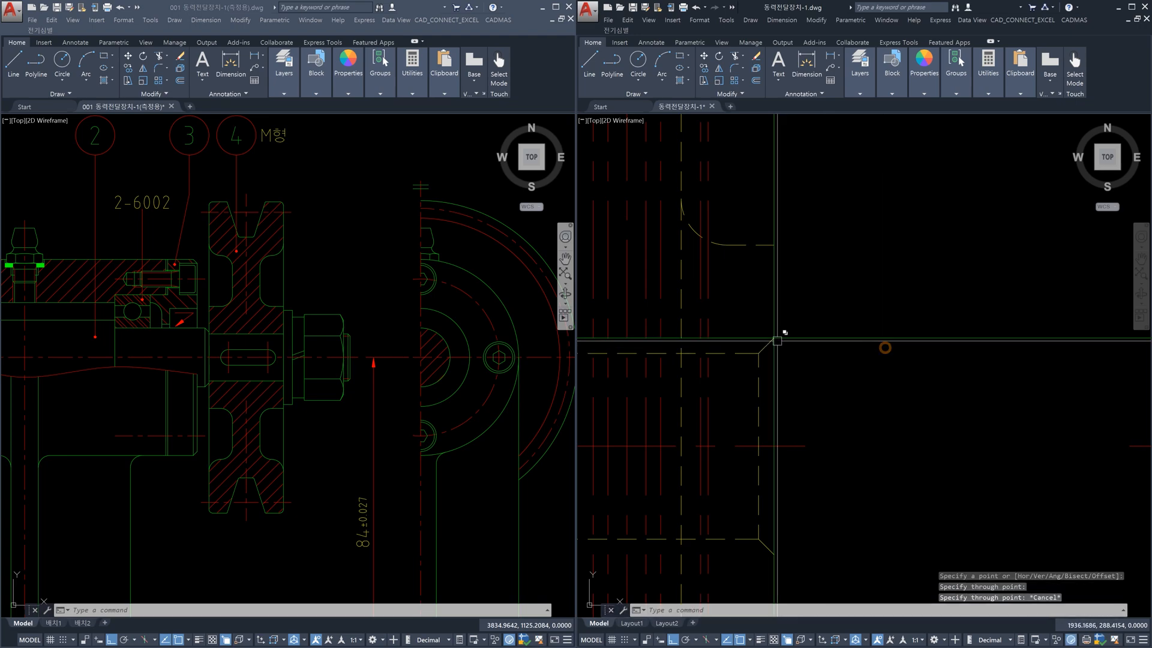
Draw the bore-chamfer circle at the pulley front view's center, 7 mm in radius, reaching up to the construction line
{"action": "left_click", "coordinate": [763, 346]}
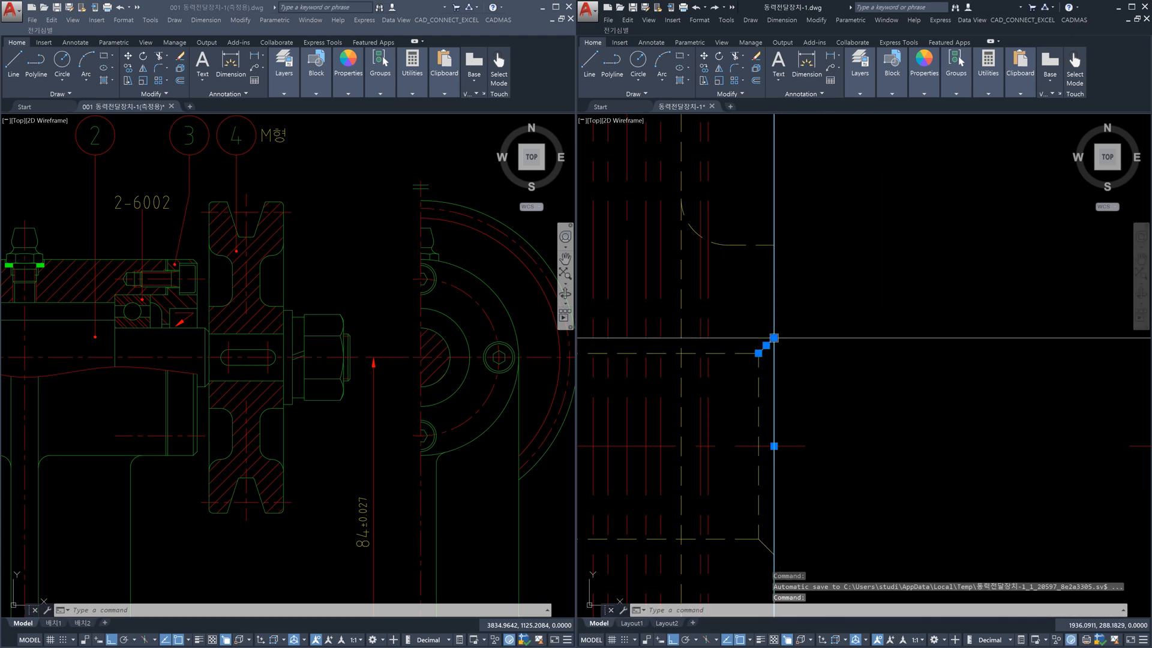
{"action": "scroll", "coordinate": [824, 347], "scroll_direction": "down", "scroll_amount": 3}
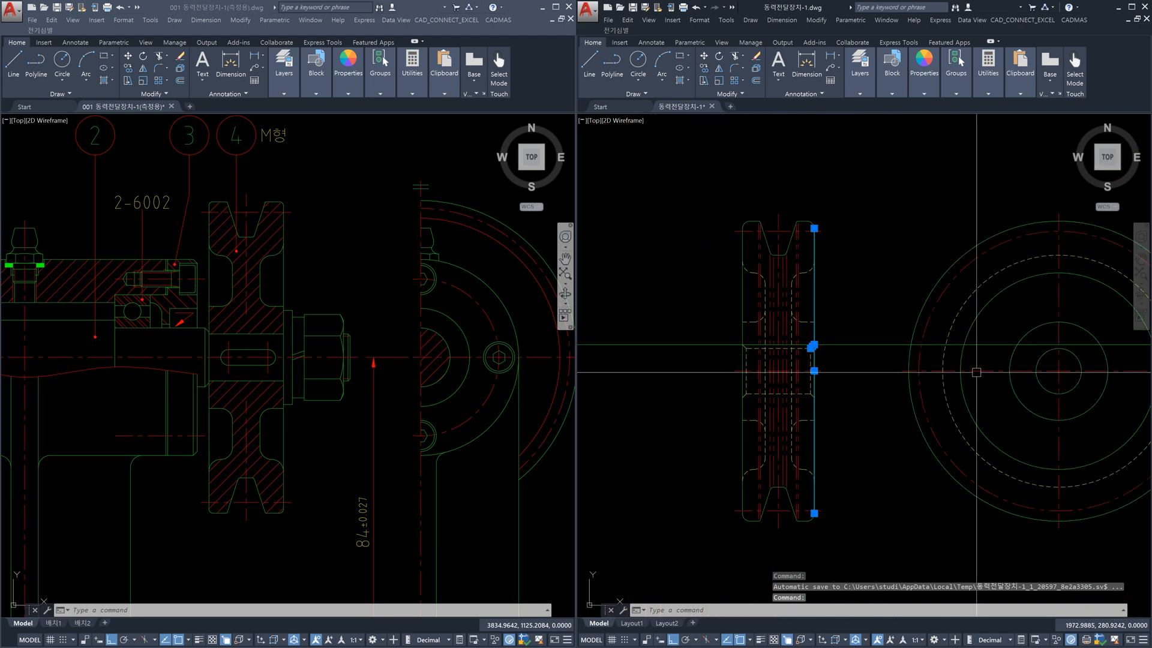
{"action": "middle_click_drag", "start_coordinate": [1031, 376], "coordinate": [883, 393]}
{"action": "key", "text": "Escape"}
{"action": "type", "text": "c"}
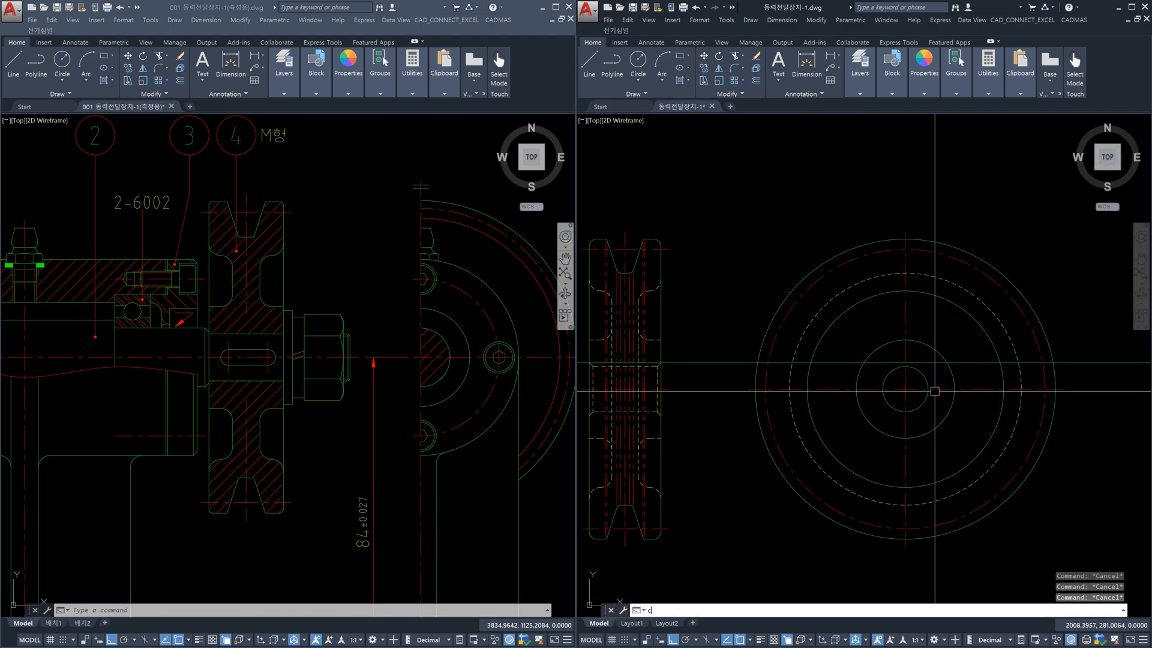
{"action": "key", "text": "Return"}
{"action": "left_click", "coordinate": [905, 388]}
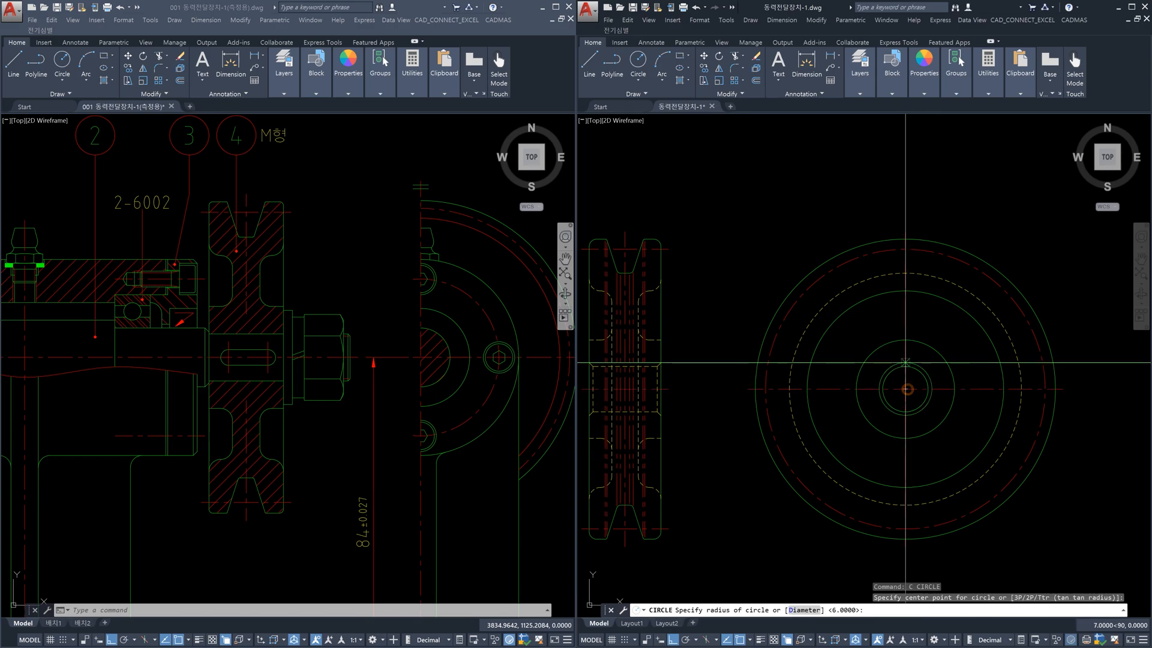
Erase the horizontal construction line projected from the pulley's bore chamfer
{"action": "scroll", "coordinate": [953, 372], "scroll_direction": "up", "scroll_amount": 4}
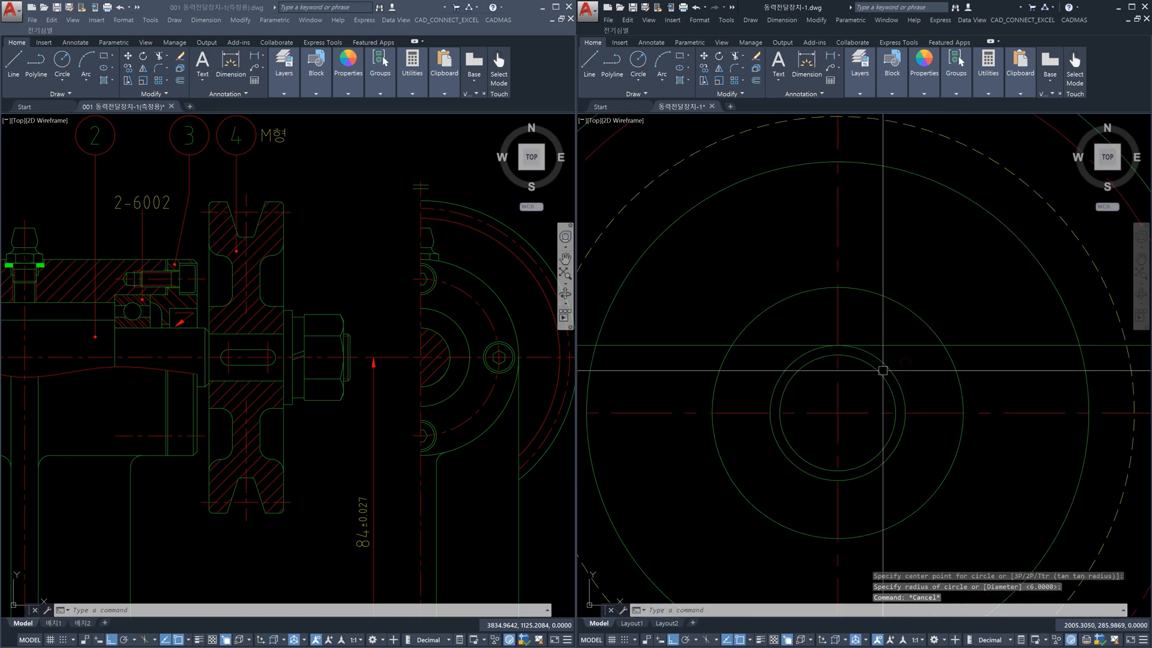
{"action": "key", "text": "Escape"}
{"action": "left_click", "coordinate": [1000, 360]}
{"action": "left_click", "coordinate": [985, 324]}
{"action": "key", "text": "Delete"}
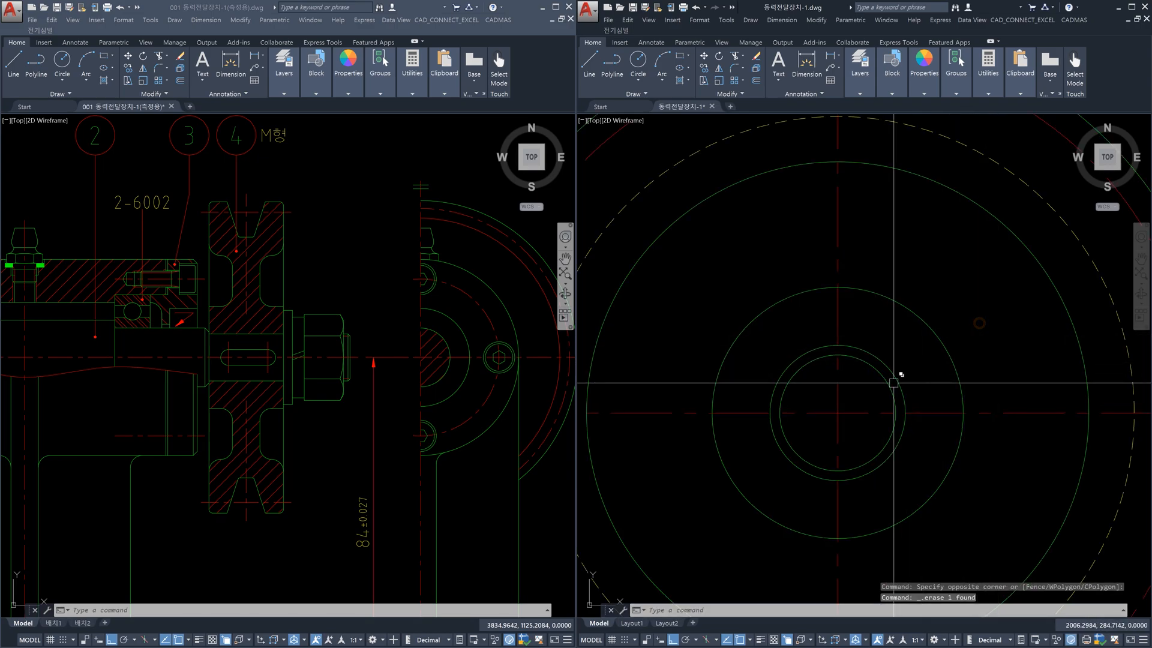
Draw a horizontal construction line through the outer corner of the upper bore chamfer in the housing's side view
{"action": "scroll", "coordinate": [894, 381], "scroll_direction": "down", "scroll_amount": 4}
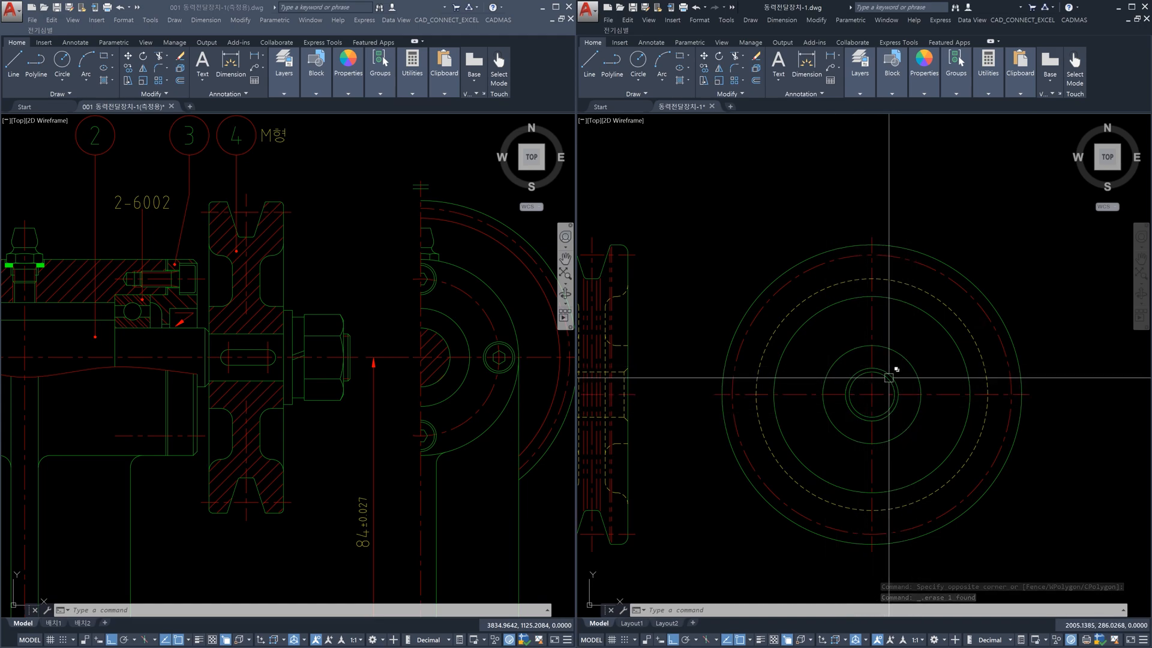
{"action": "scroll", "coordinate": [889, 377], "scroll_direction": "down", "scroll_amount": 6}
{"action": "scroll", "coordinate": [883, 386], "scroll_direction": "up", "scroll_amount": 4}
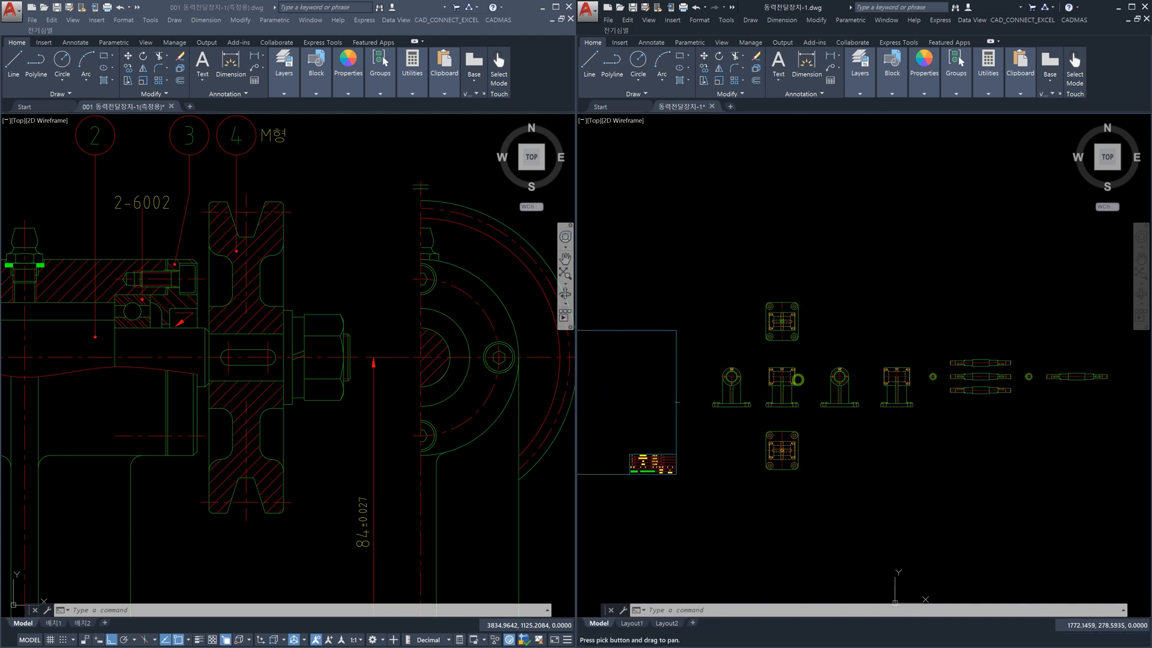
{"action": "middle_click_drag", "start_coordinate": [815, 398], "coordinate": [1148, 404]}
{"action": "scroll", "coordinate": [843, 372], "scroll_direction": "up", "scroll_amount": 6}
{"action": "middle_click_drag", "start_coordinate": [803, 382], "coordinate": [1126, 426]}
{"action": "scroll", "coordinate": [969, 407], "scroll_direction": "down", "scroll_amount": 3}
{"action": "scroll", "coordinate": [762, 347], "scroll_direction": "up", "scroll_amount": 6}
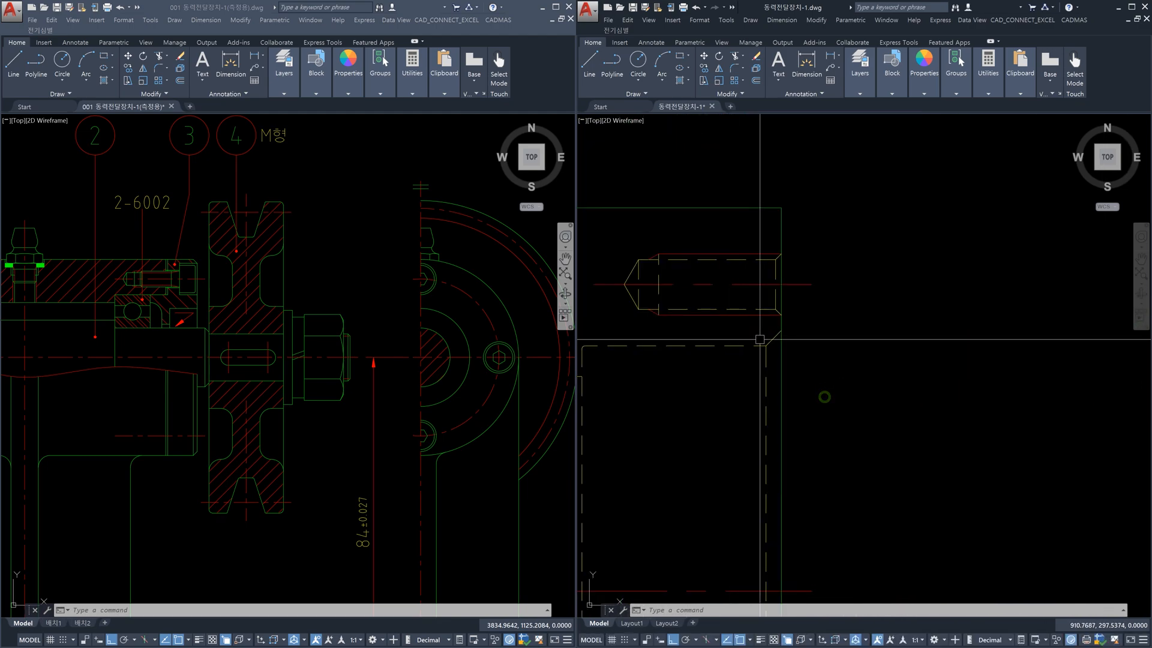
{"action": "type", "text": "x"}
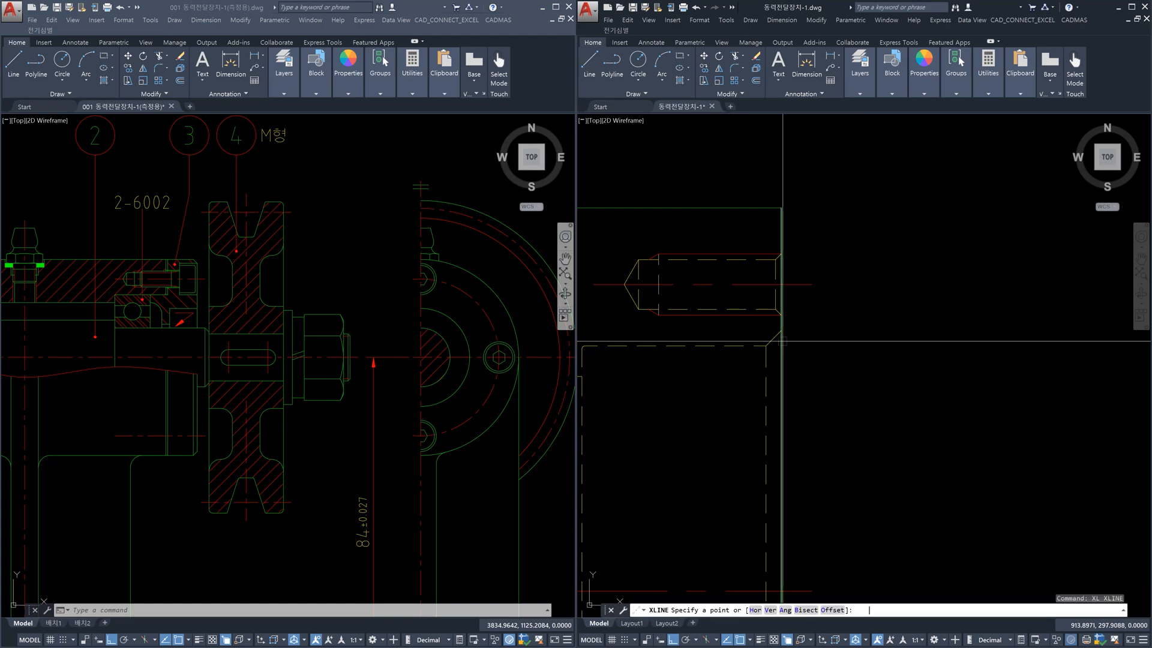
{"action": "left_click", "coordinate": [780, 330]}
{"action": "scroll", "coordinate": [894, 358], "scroll_direction": "down", "scroll_amount": 4}
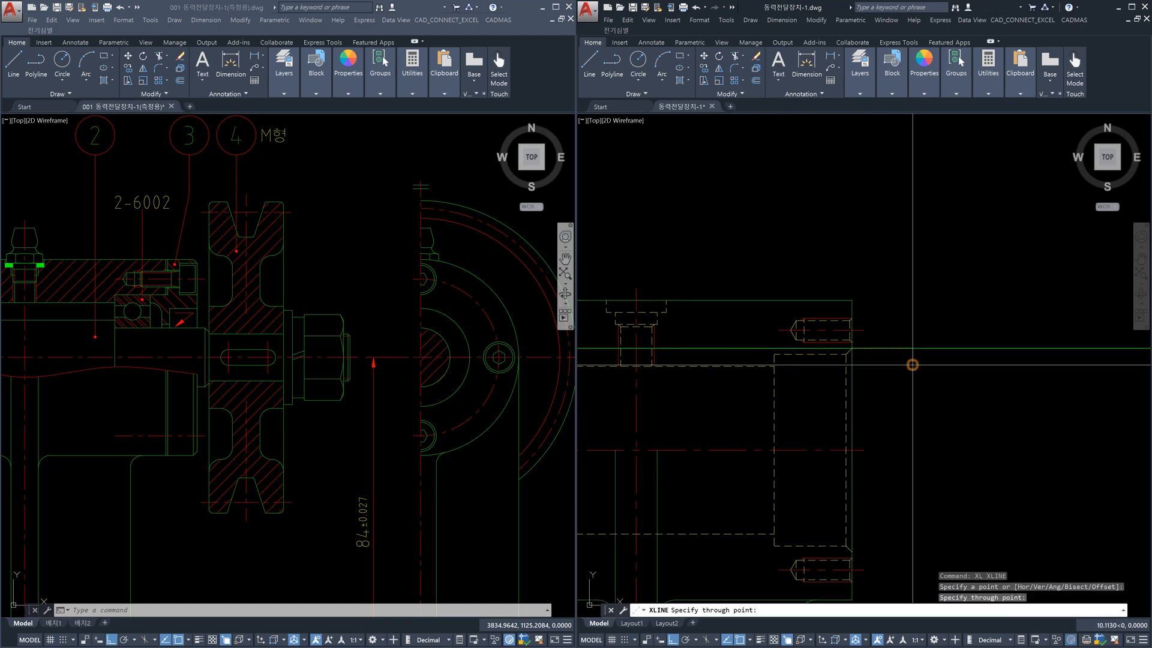
{"action": "scroll", "coordinate": [888, 390], "scroll_direction": "down", "scroll_amount": 5}
{"action": "key", "text": "Escape"}
Draw a chamfer circle at the center of the housing's front view, 17 mm in radius, reaching up to the construction line
{"action": "scroll", "coordinate": [967, 455], "scroll_direction": "up", "scroll_amount": 5}
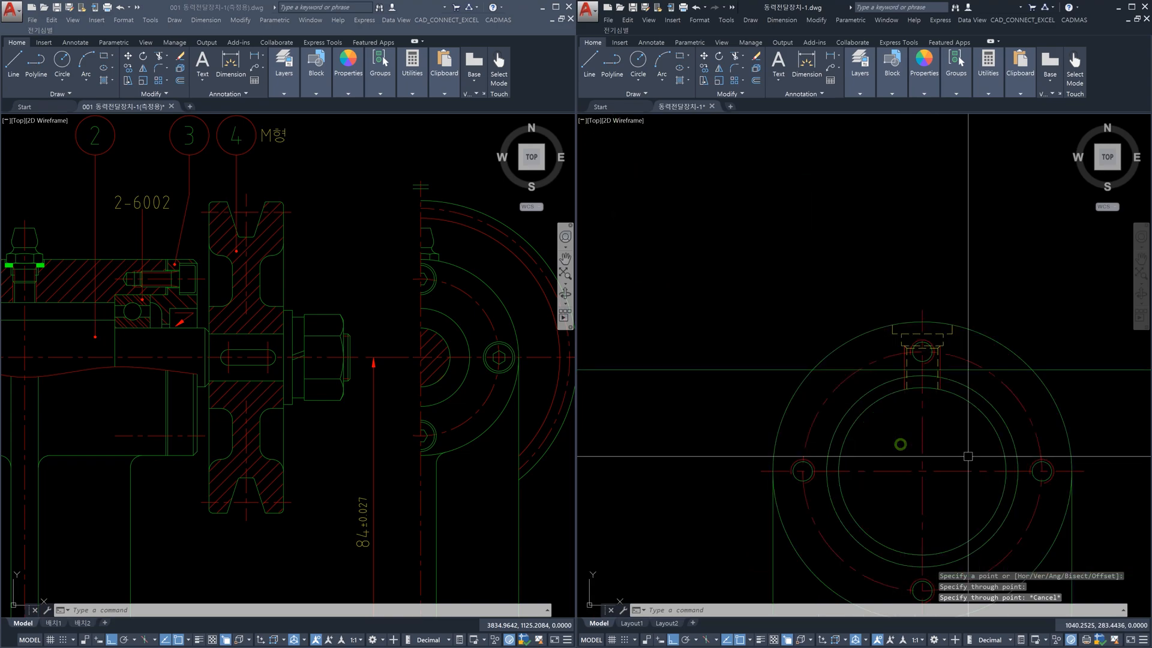
{"action": "scroll", "coordinate": [968, 456], "scroll_direction": "up", "scroll_amount": 2}
{"action": "type", "text": "c"}
{"action": "key", "text": "Return"}
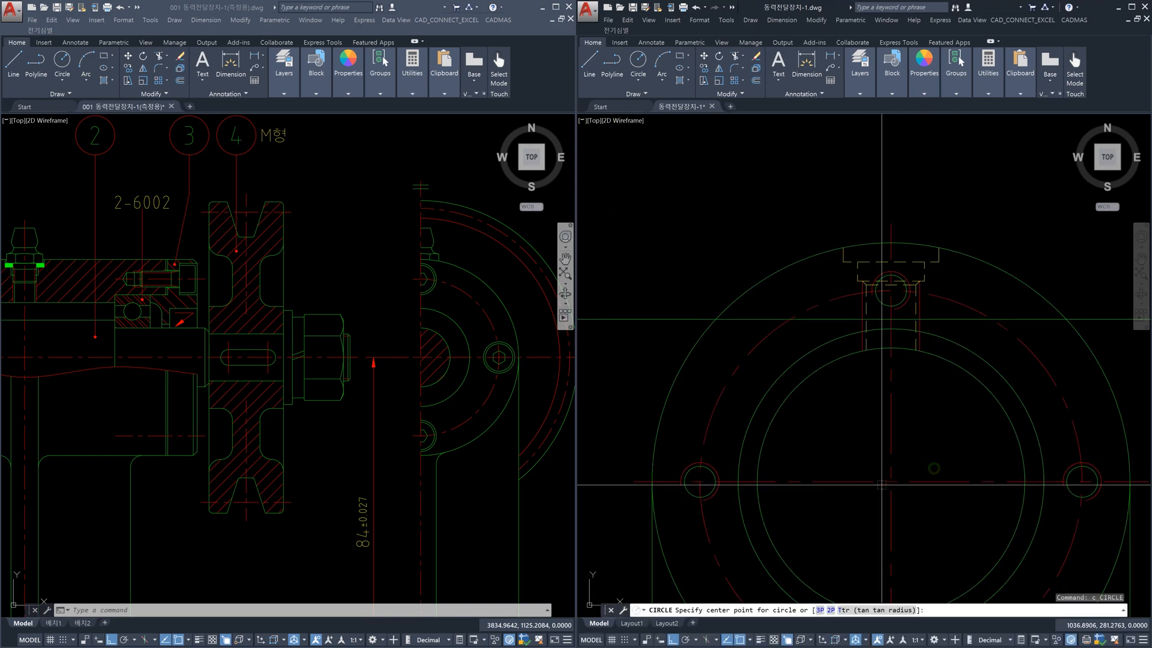
{"action": "left_click", "coordinate": [887, 484]}
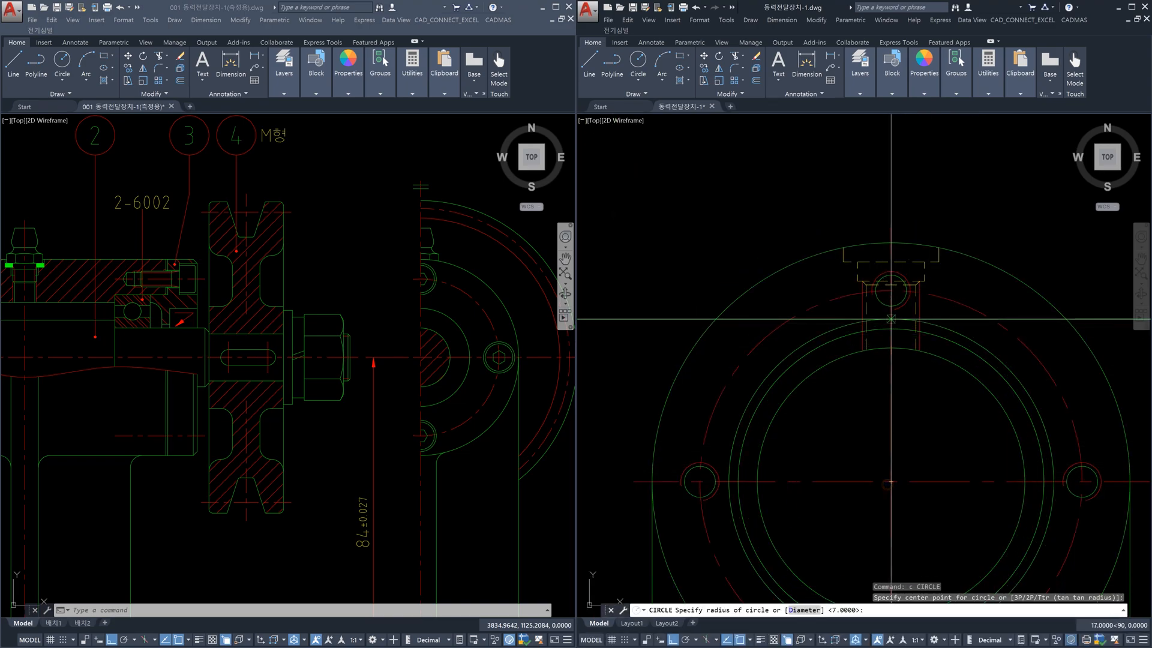
{"action": "key", "text": "Escape"}
Erase the trial chamfer circle and the construction line from the housing's front view
{"action": "left_click", "coordinate": [968, 342]}
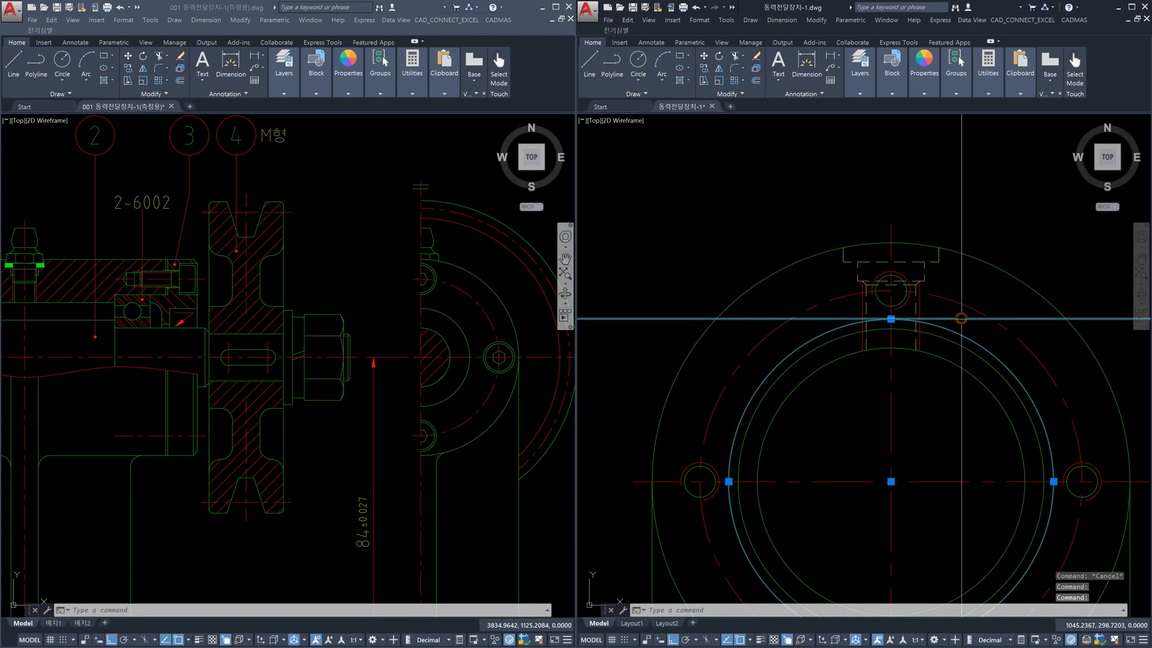
{"action": "key", "text": "Delete"}
Examine the bore chamfer lines in the housing's side view and compare them with the circles in its front view
{"action": "scroll", "coordinate": [1020, 348], "scroll_direction": "down", "scroll_amount": 5}
{"action": "scroll", "coordinate": [917, 360], "scroll_direction": "up", "scroll_amount": 8}
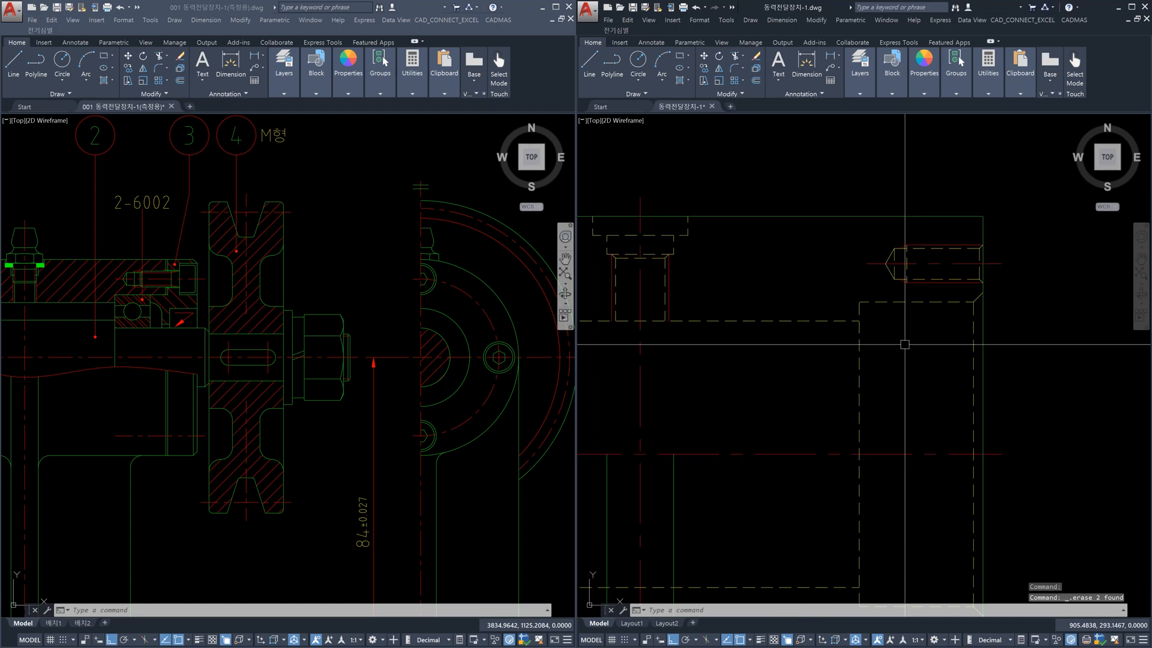
{"action": "scroll", "coordinate": [904, 344], "scroll_direction": "up", "scroll_amount": 3}
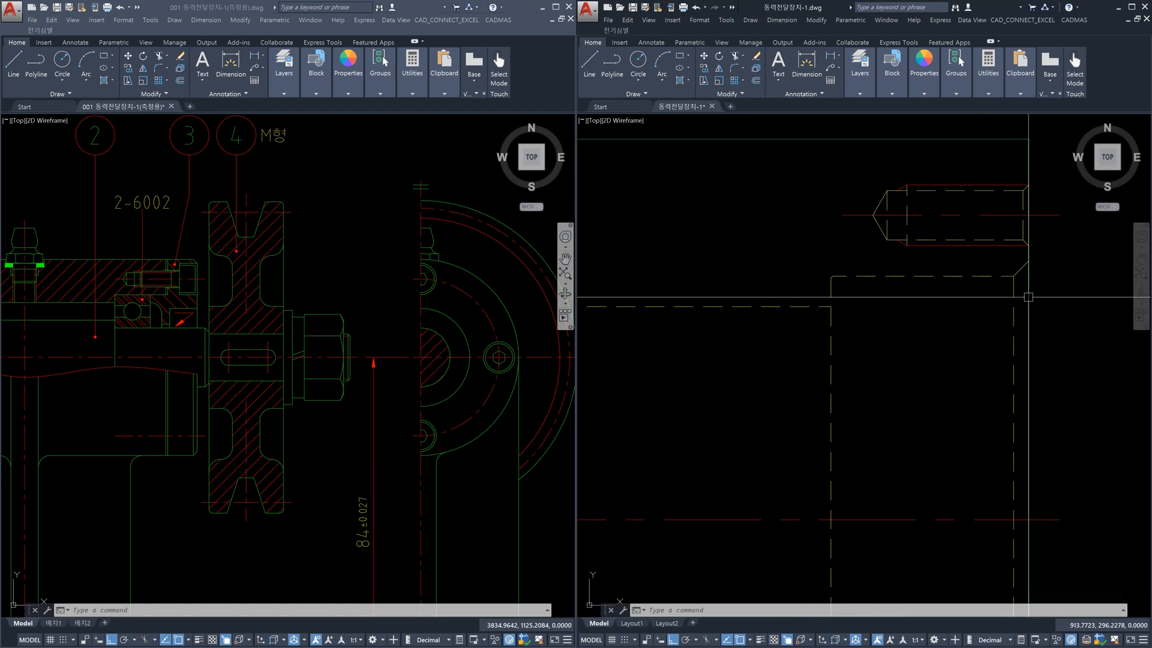
{"action": "left_click", "coordinate": [1016, 273]}
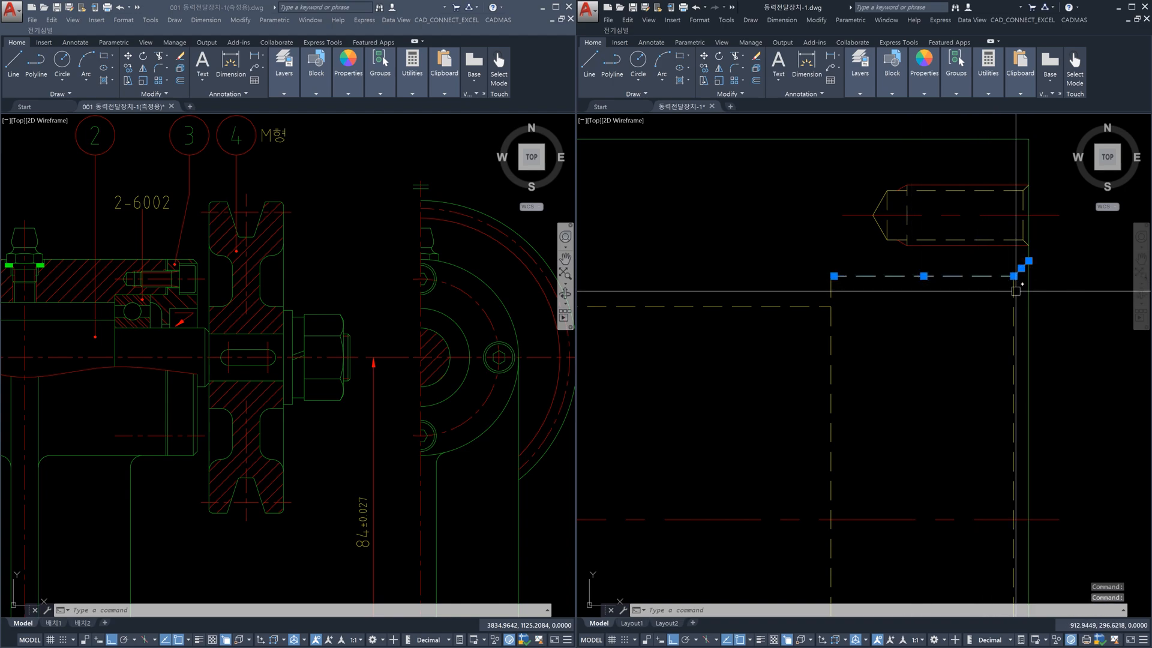
{"action": "left_click", "coordinate": [1018, 294]}
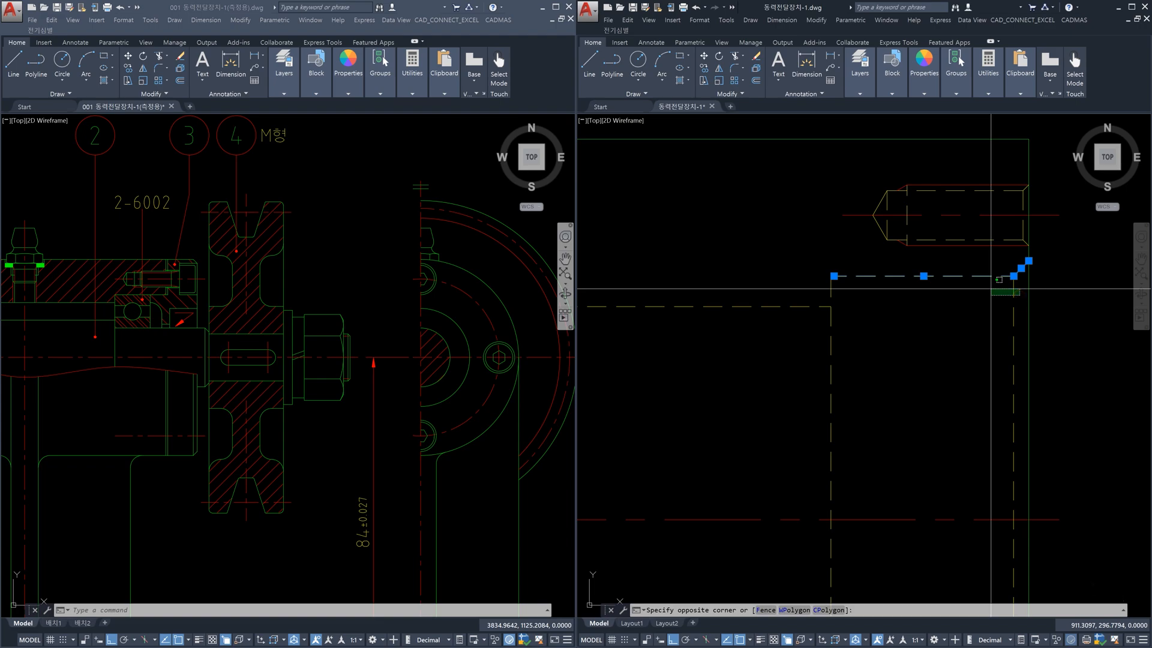
{"action": "left_click", "coordinate": [991, 290]}
{"action": "key", "text": "Escape"}
{"action": "key", "text": "Escape"}
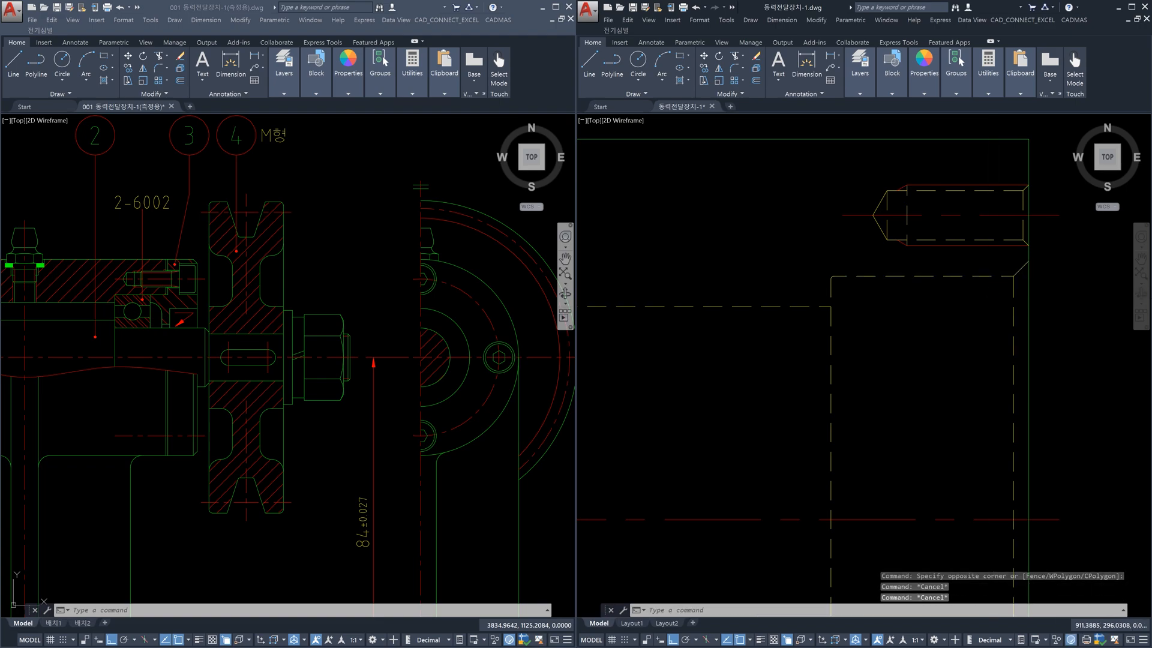
{"action": "scroll", "coordinate": [991, 299], "scroll_direction": "down", "scroll_amount": 5}
{"action": "scroll", "coordinate": [1020, 336], "scroll_direction": "up", "scroll_amount": 4}
{"action": "scroll", "coordinate": [1030, 346], "scroll_direction": "up", "scroll_amount": 4}
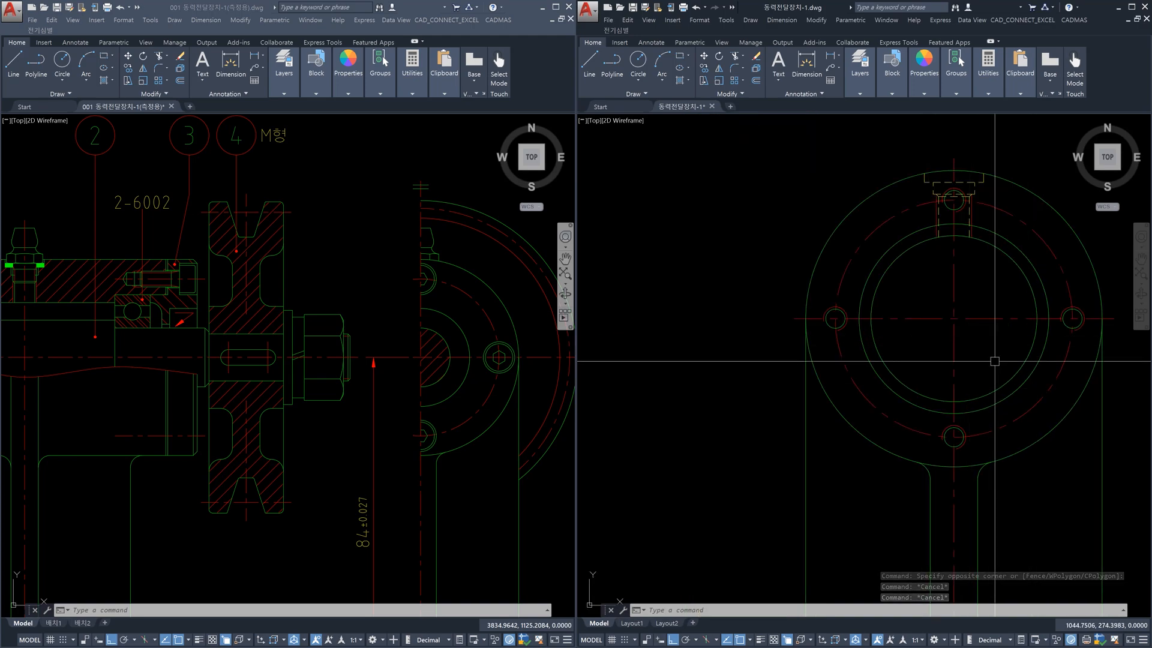
{"action": "scroll", "coordinate": [995, 361], "scroll_direction": "down", "scroll_amount": 10}
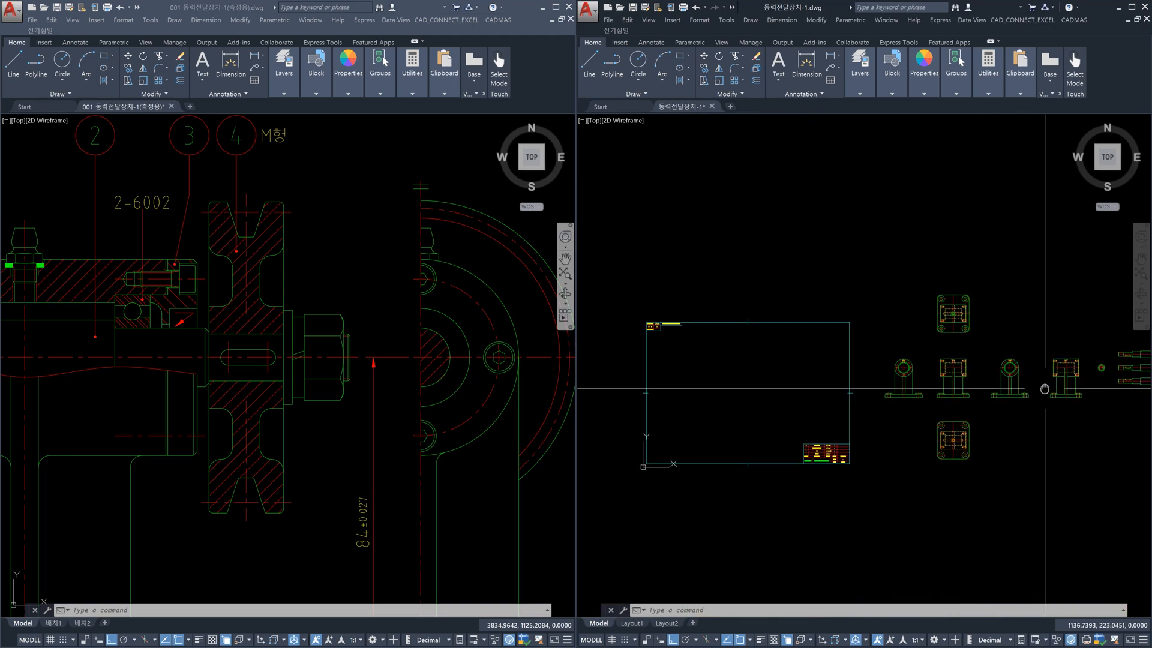
Compare the chamfer circle in the pulley's front view with the bore chamfer in its side view
{"action": "scroll", "coordinate": [842, 361], "scroll_direction": "up", "scroll_amount": 12}
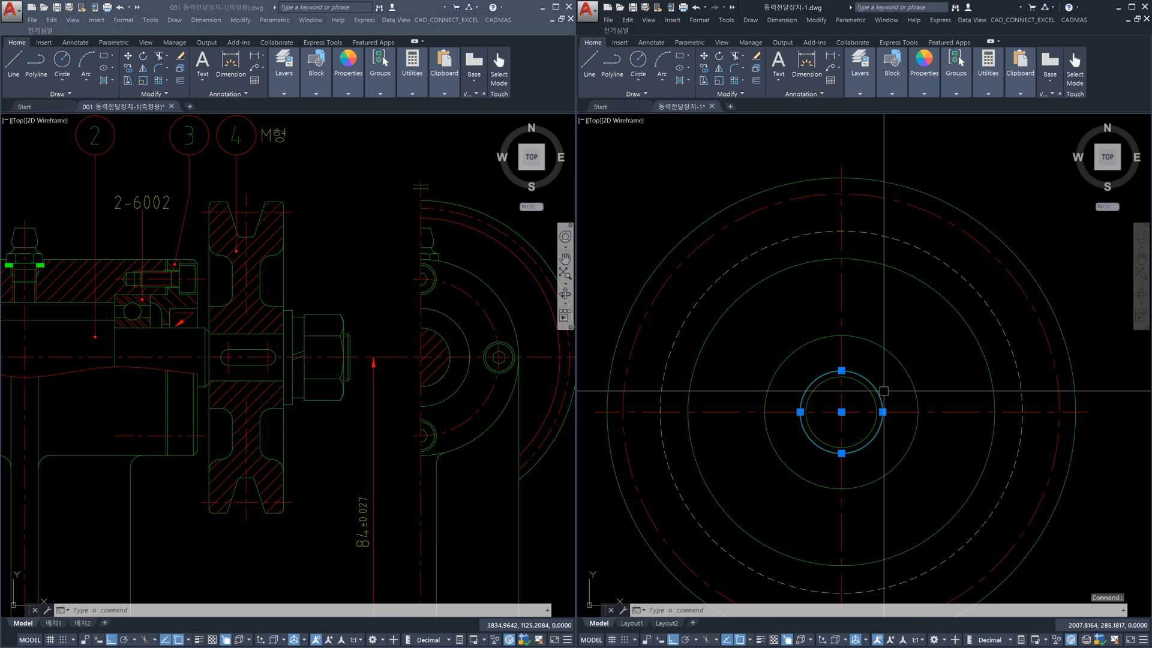
{"action": "key", "text": "Escape"}
{"action": "key", "text": "Escape"}
{"action": "scroll", "coordinate": [843, 407], "scroll_direction": "down", "scroll_amount": 3}
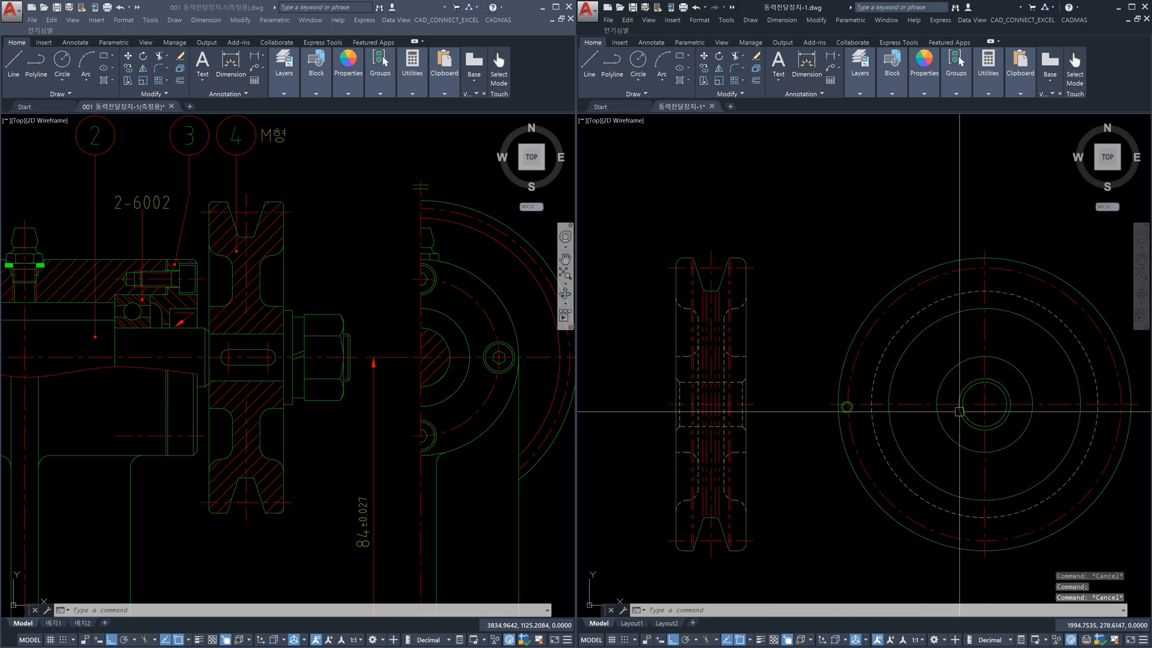
{"action": "scroll", "coordinate": [727, 398], "scroll_direction": "up", "scroll_amount": 4}
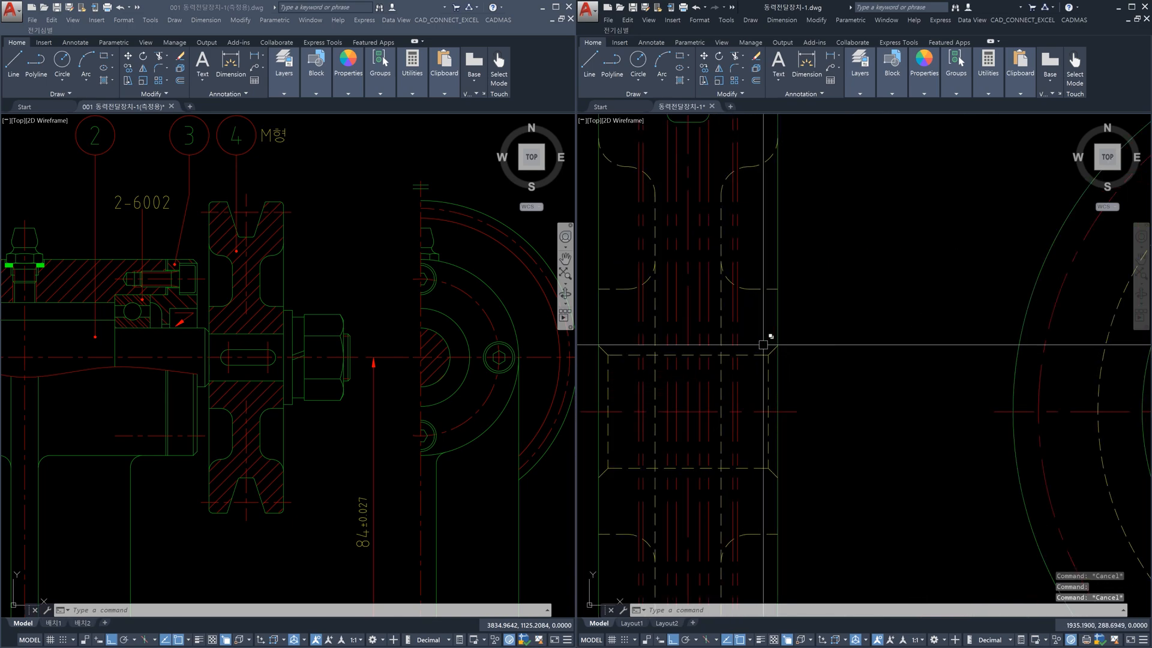
{"action": "scroll", "coordinate": [818, 390], "scroll_direction": "down", "scroll_amount": 3}
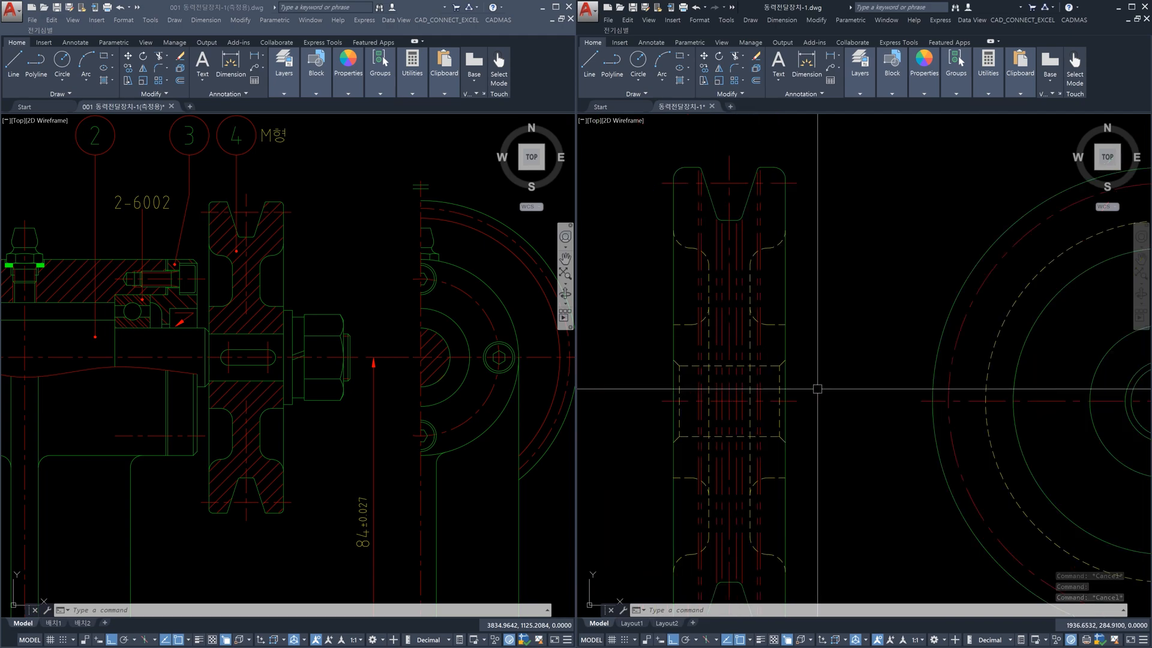
{"action": "scroll", "coordinate": [967, 401], "scroll_direction": "up", "scroll_amount": 3}
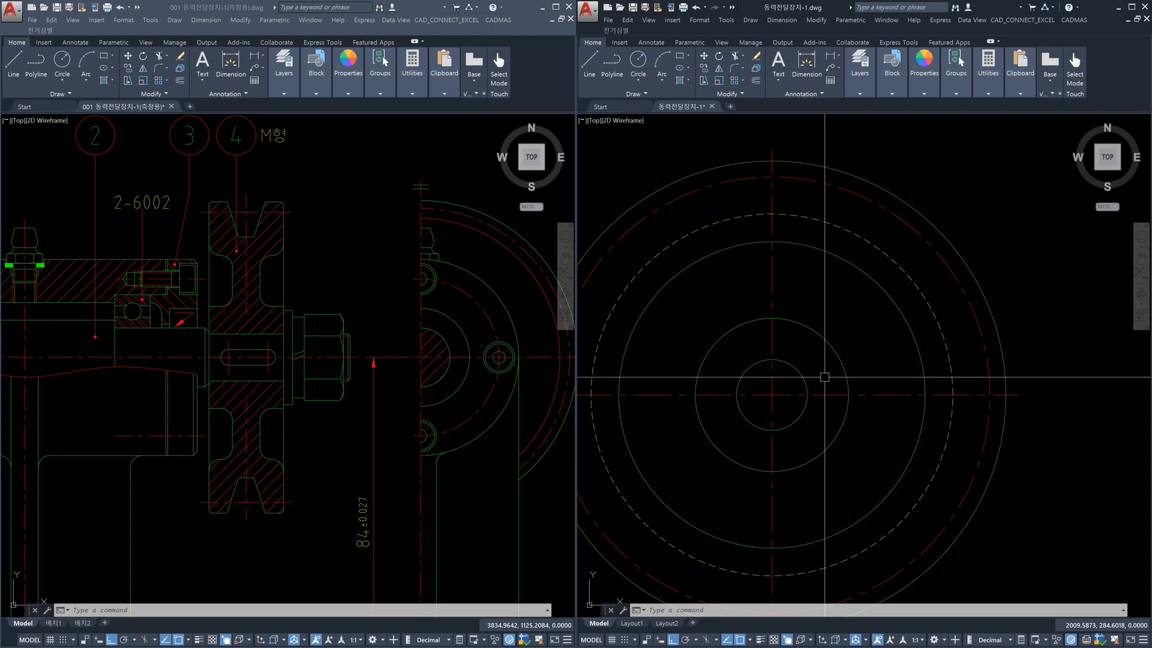
Undo the last erasure of the chamfer circle in the pulley's front view
{"action": "key", "text": "ctrl+z"}
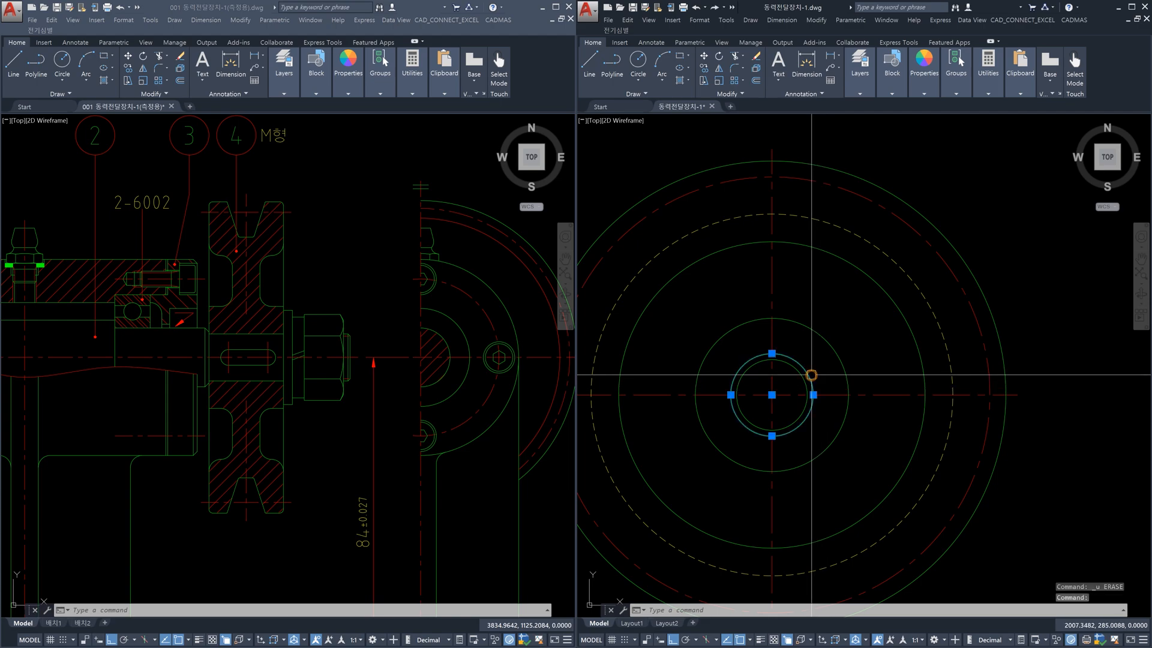
{"action": "key", "text": "Escape"}
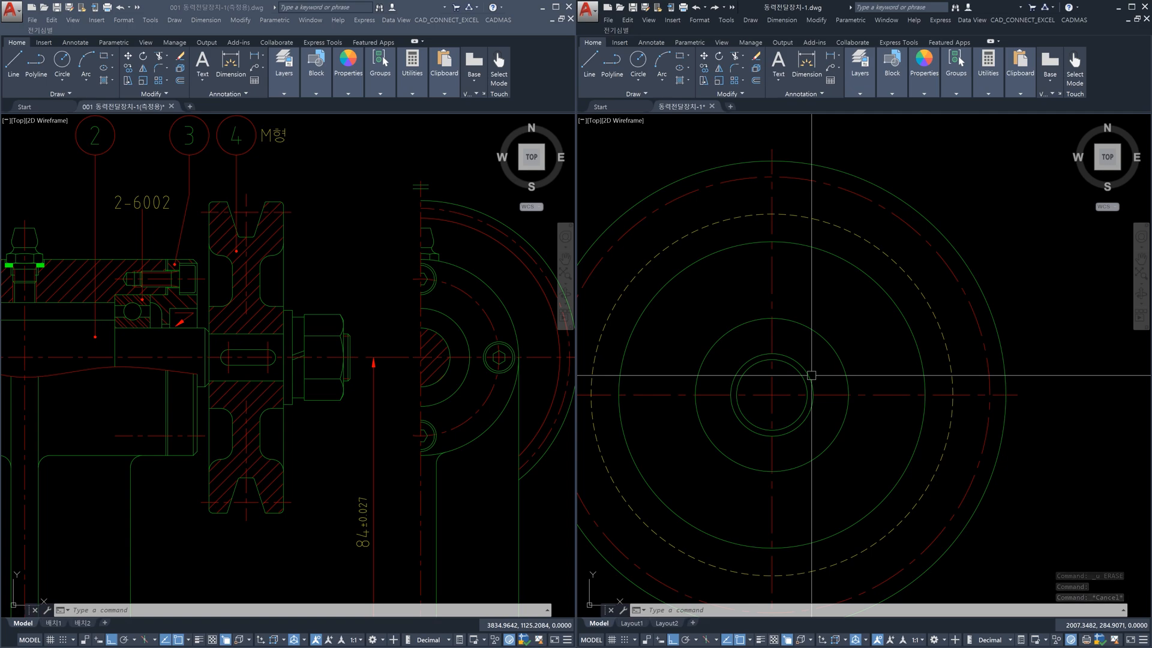
Erase the chamfer circle around the bore in the pulley's front view
{"action": "left_click", "coordinate": [811, 375]}
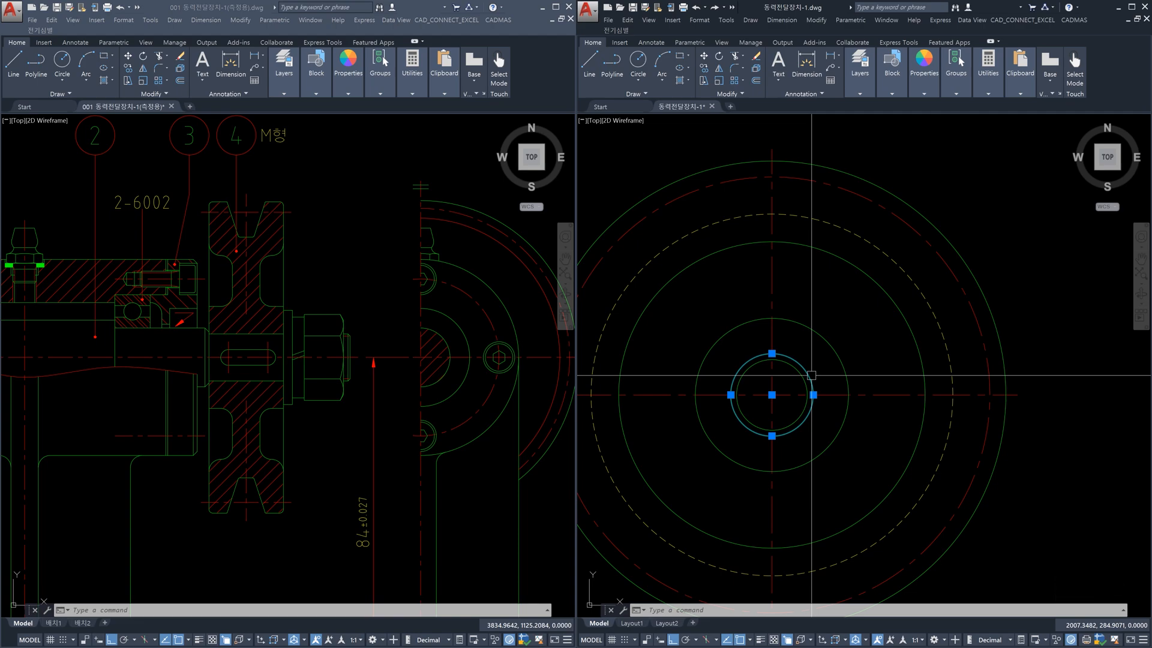
{"action": "key", "text": "Escape"}
{"action": "key", "text": "Escape"}
{"action": "left_click", "coordinate": [811, 375]}
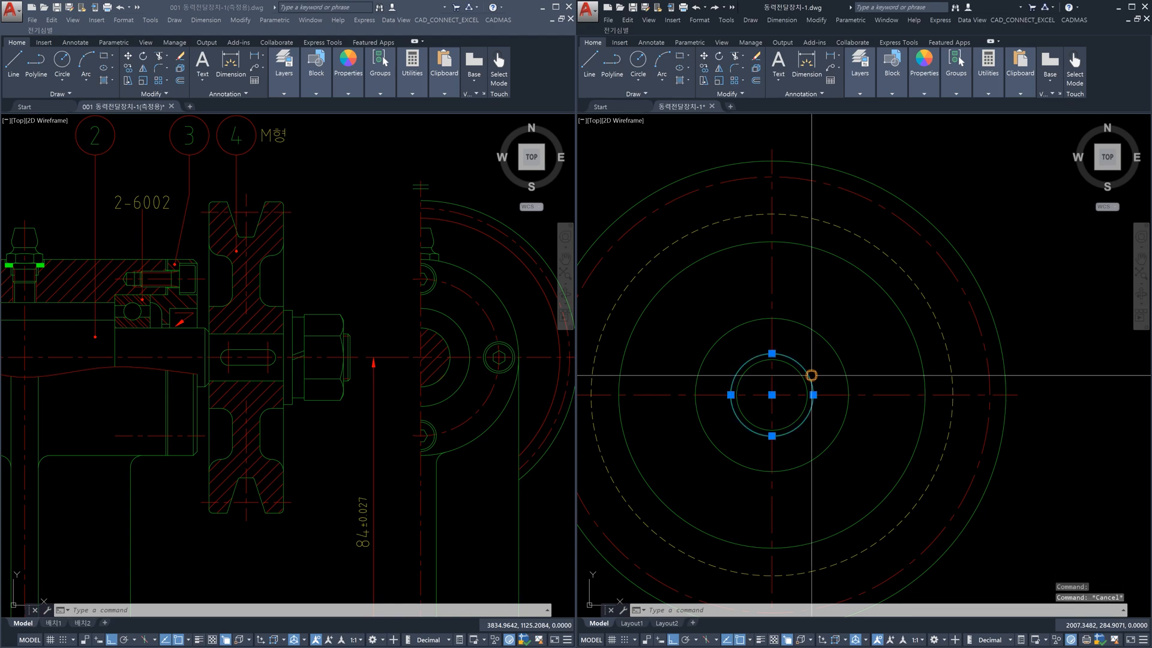
{"action": "key", "text": "Delete"}
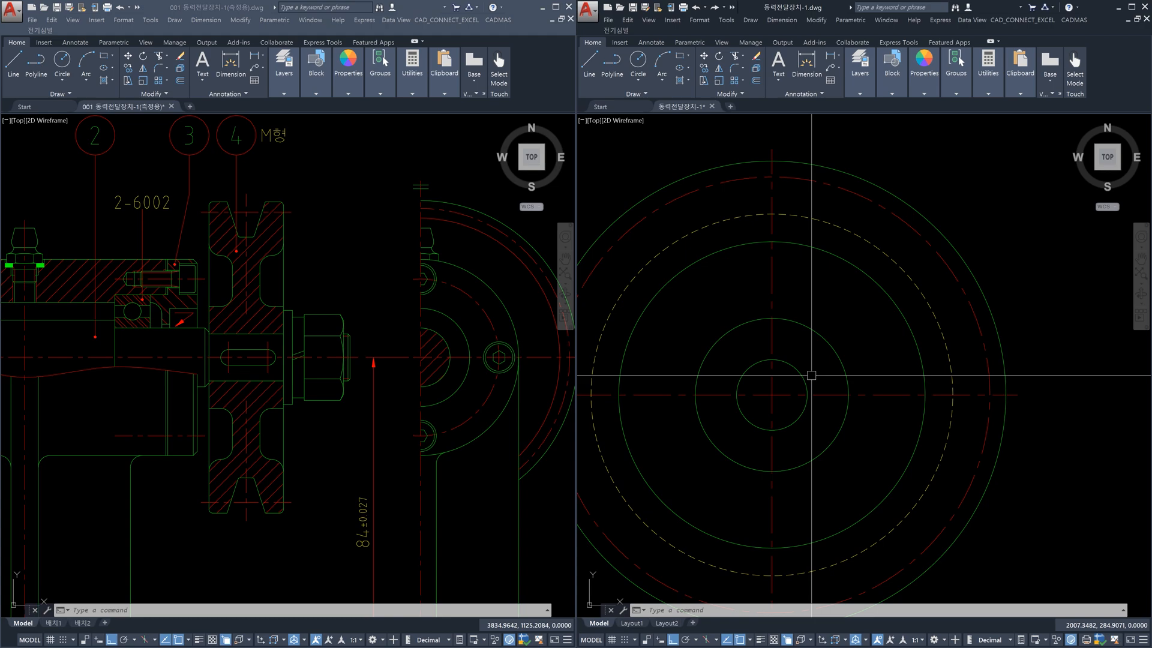
{"action": "scroll", "coordinate": [811, 376], "scroll_direction": "down", "scroll_amount": 5}
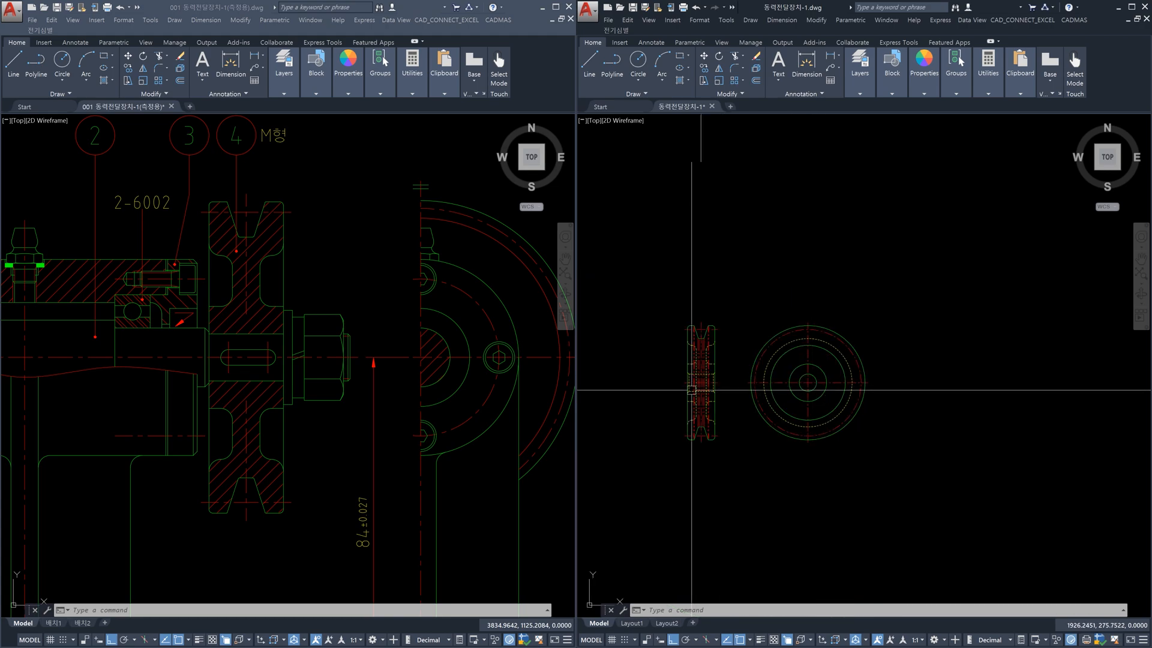
{"action": "scroll", "coordinate": [780, 366], "scroll_direction": "up", "scroll_amount": 8}
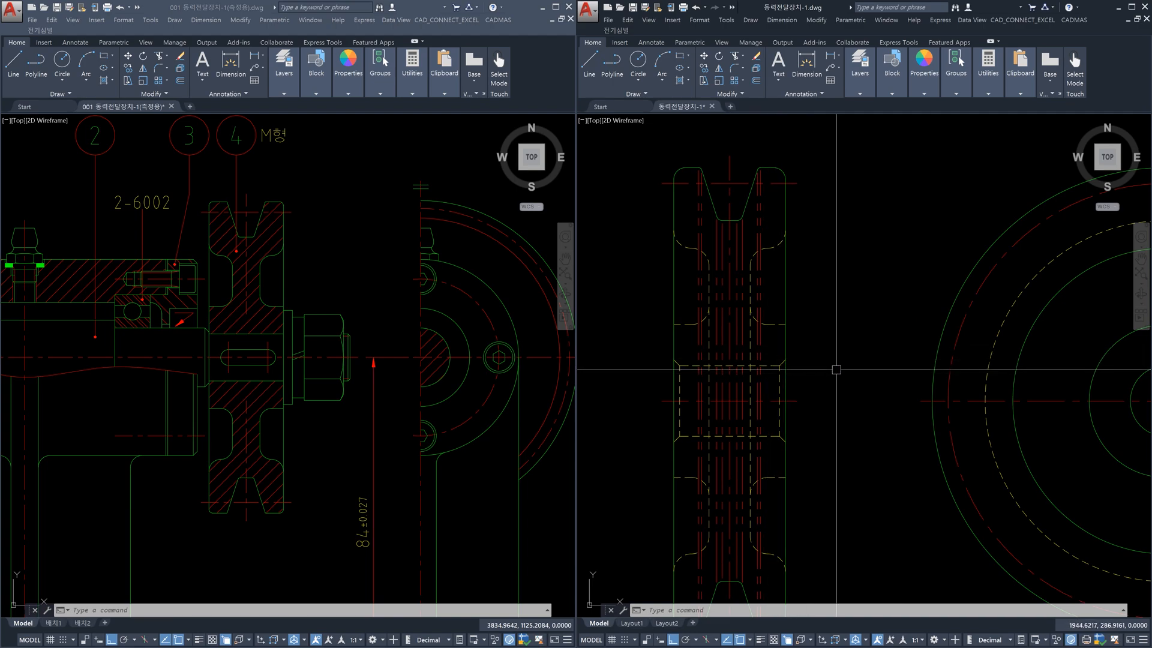
{"action": "scroll", "coordinate": [830, 366], "scroll_direction": "down", "scroll_amount": 6}
{"action": "scroll", "coordinate": [778, 381], "scroll_direction": "up", "scroll_amount": 3}
{"action": "scroll", "coordinate": [999, 399], "scroll_direction": "up", "scroll_amount": 4}
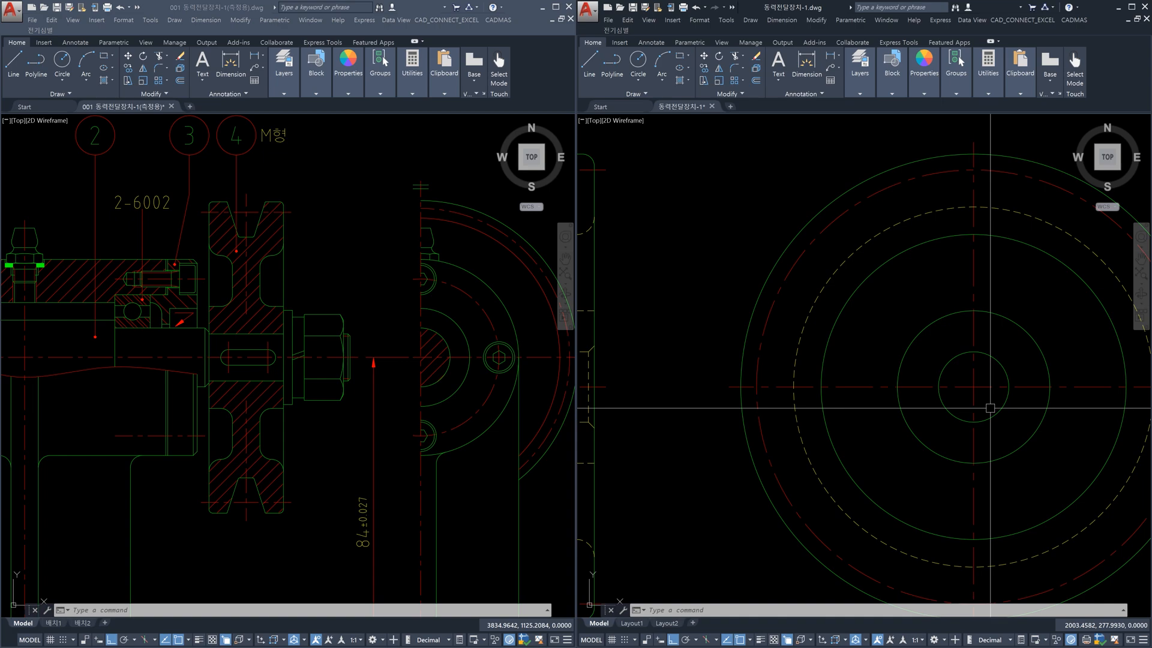
Examine the bore and hub circles in the pulley's front view against the bore lines in its side view
{"action": "scroll", "coordinate": [1007, 394], "scroll_direction": "up", "scroll_amount": 2}
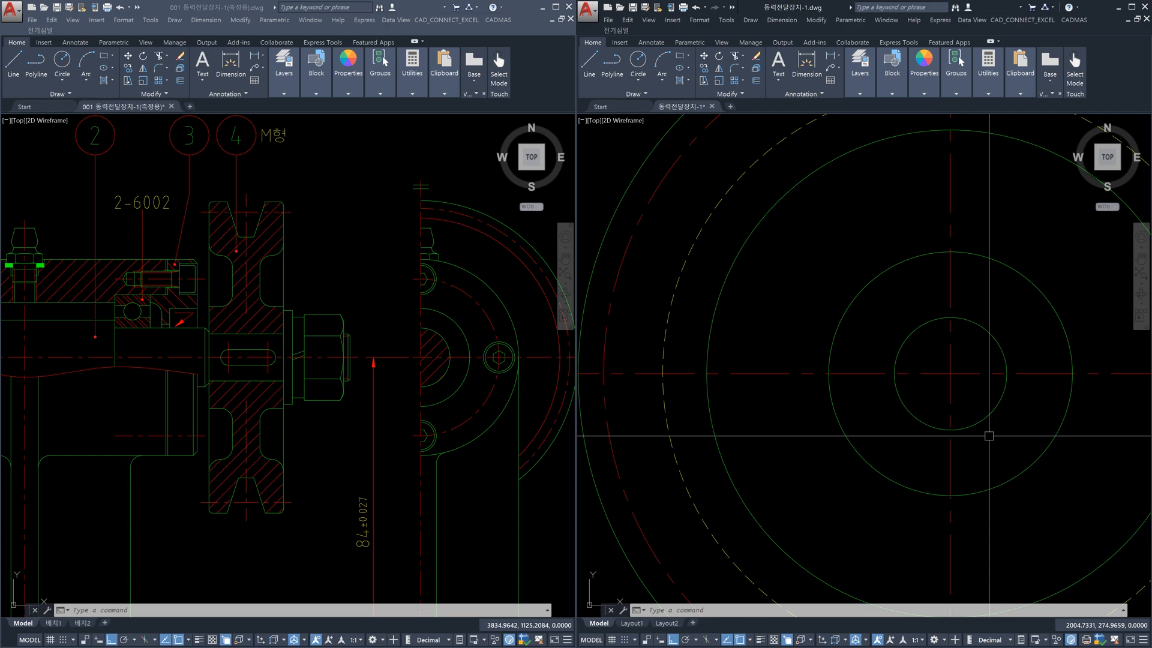
{"action": "scroll", "coordinate": [989, 435], "scroll_direction": "down", "scroll_amount": 2}
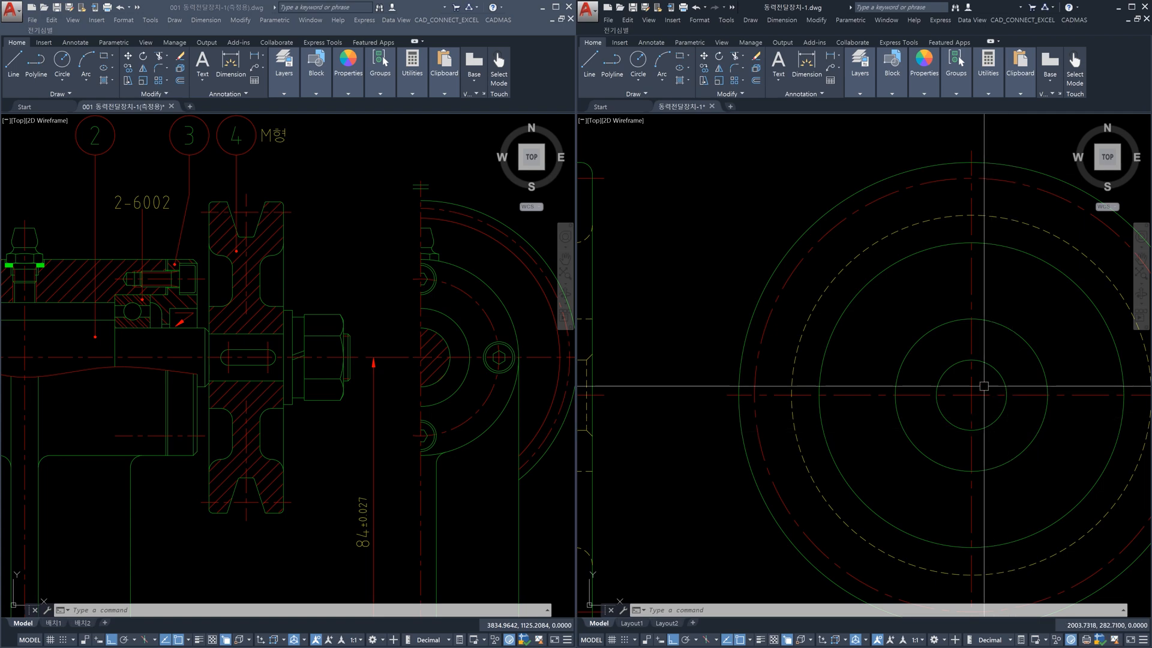
{"action": "scroll", "coordinate": [977, 390], "scroll_direction": "up", "scroll_amount": 3}
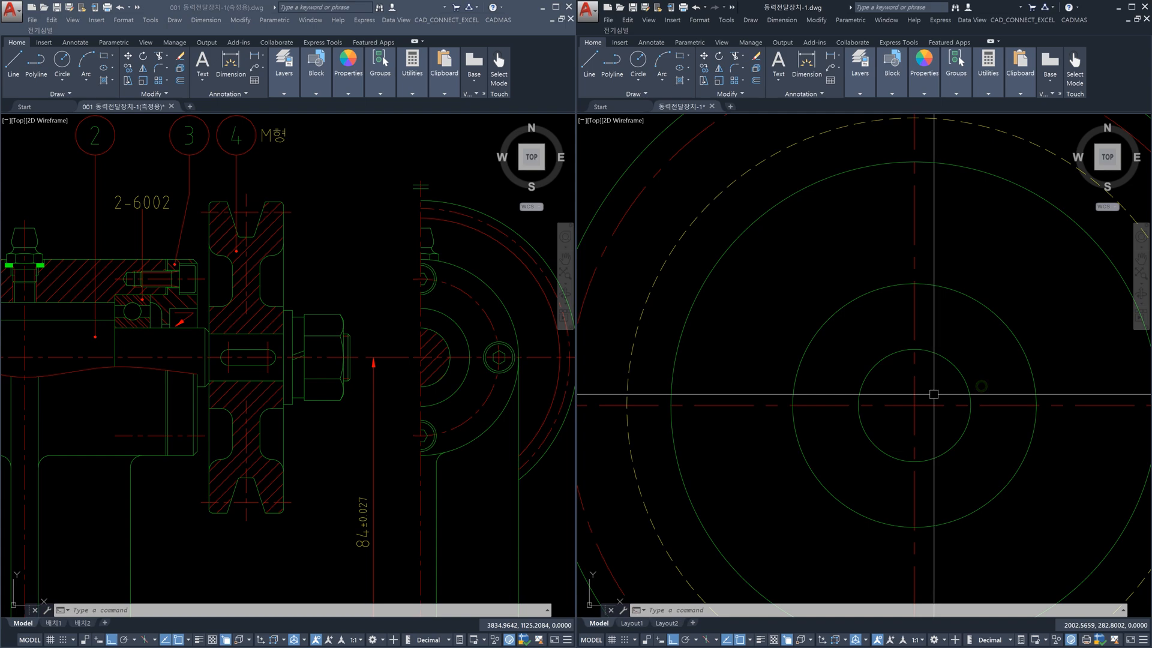
{"action": "scroll", "coordinate": [934, 394], "scroll_direction": "down", "scroll_amount": 5}
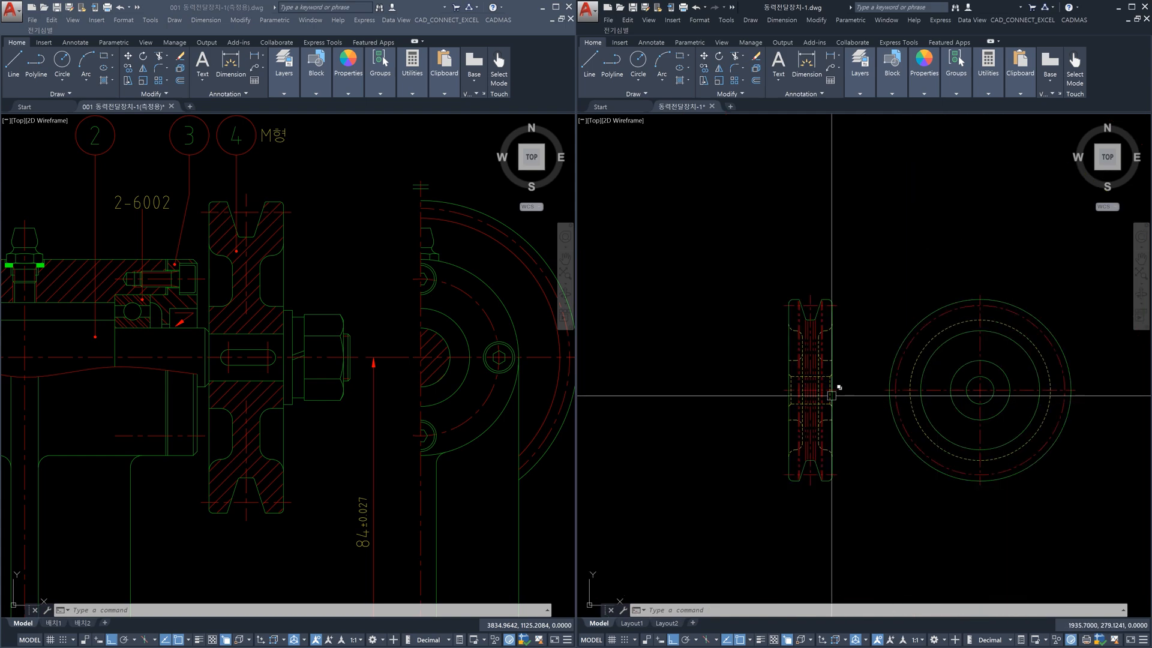
{"action": "scroll", "coordinate": [831, 396], "scroll_direction": "up", "scroll_amount": 4}
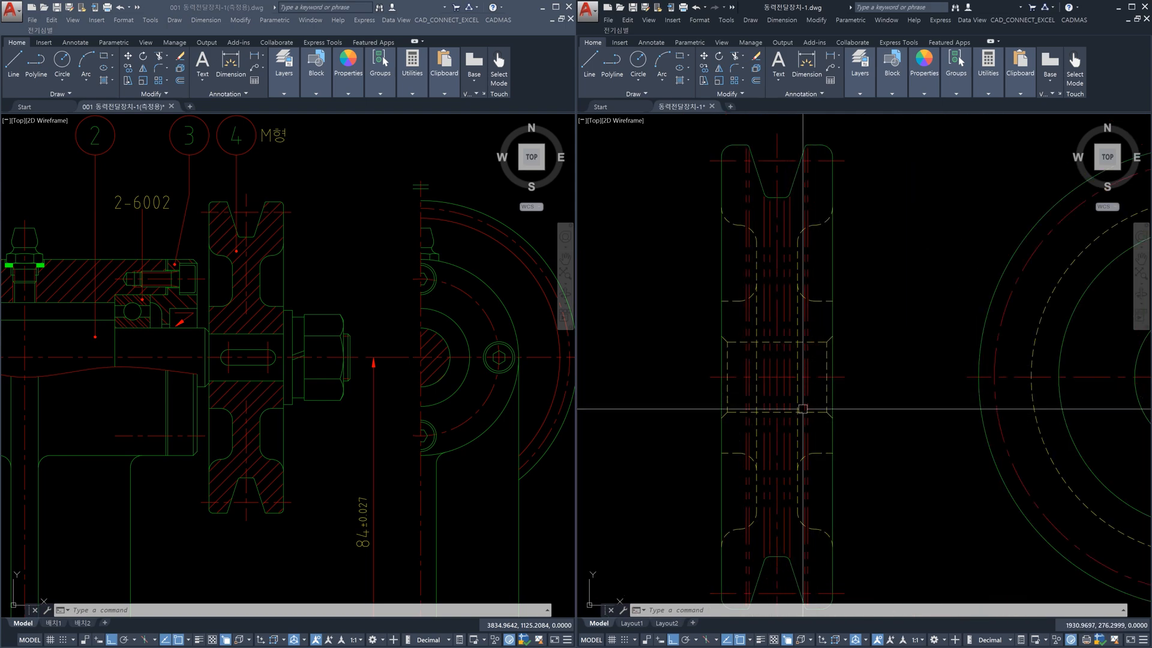
{"action": "scroll", "coordinate": [802, 408], "scroll_direction": "down", "scroll_amount": 2}
{"action": "middle_click_drag", "start_coordinate": [984, 398], "coordinate": [921, 394]}
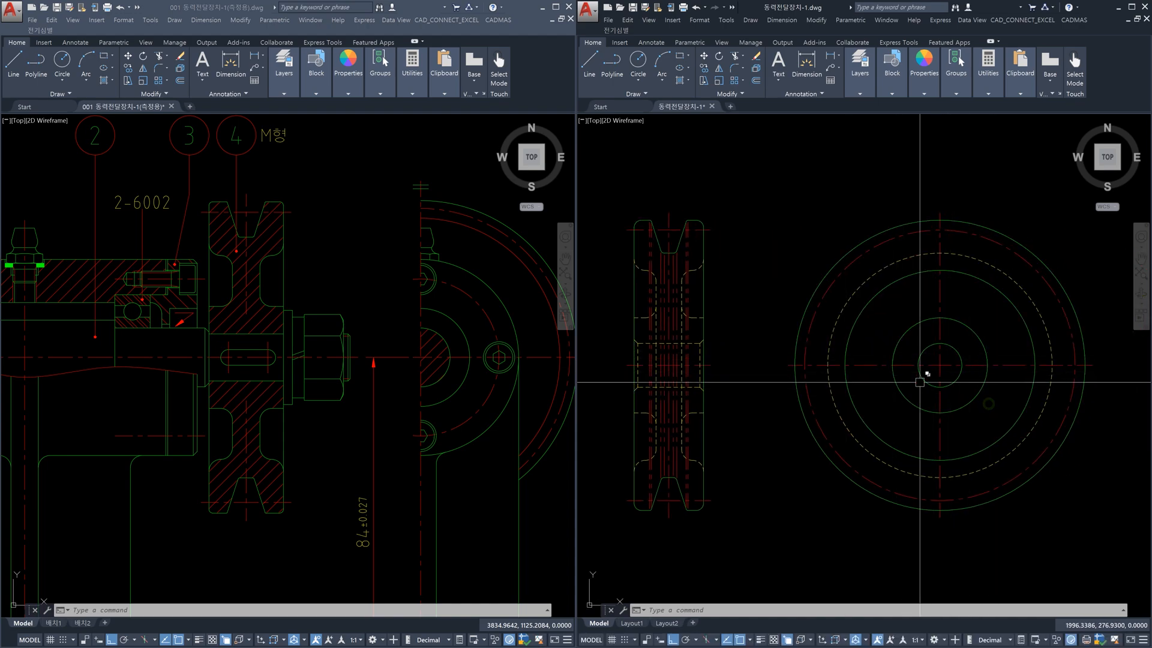
{"action": "middle_click_drag", "start_coordinate": [794, 387], "coordinate": [856, 386]}
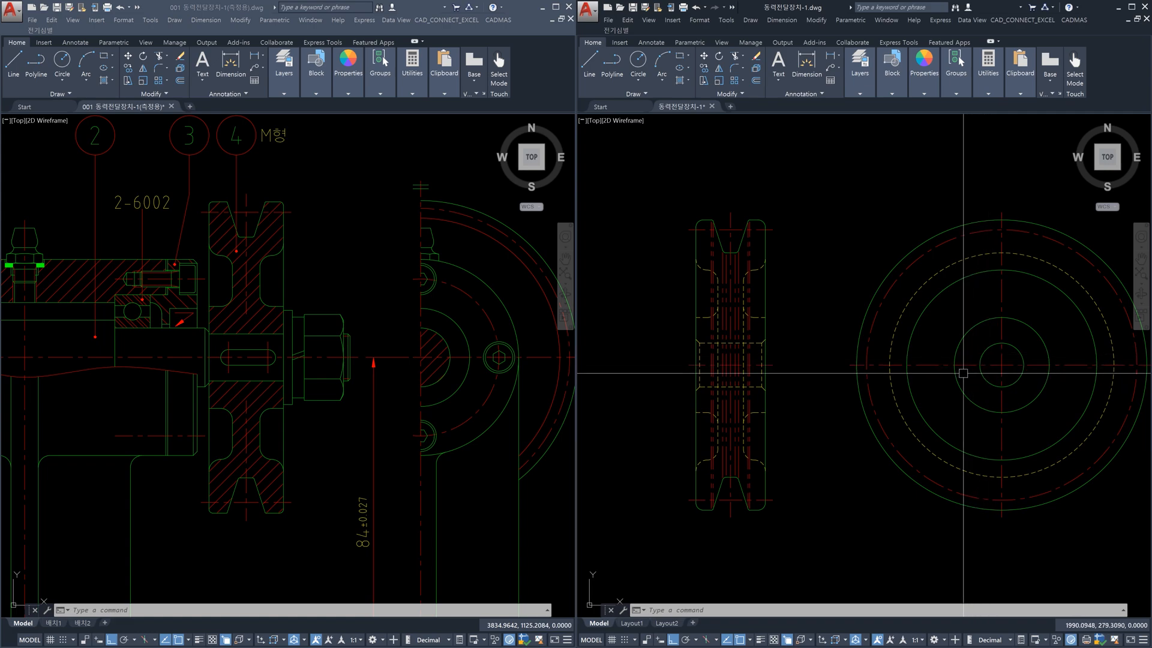
Examine the shaft's keyway slots and compare their position with the pulley's bore in both pulley views
{"action": "scroll", "coordinate": [963, 373], "scroll_direction": "down", "scroll_amount": 2}
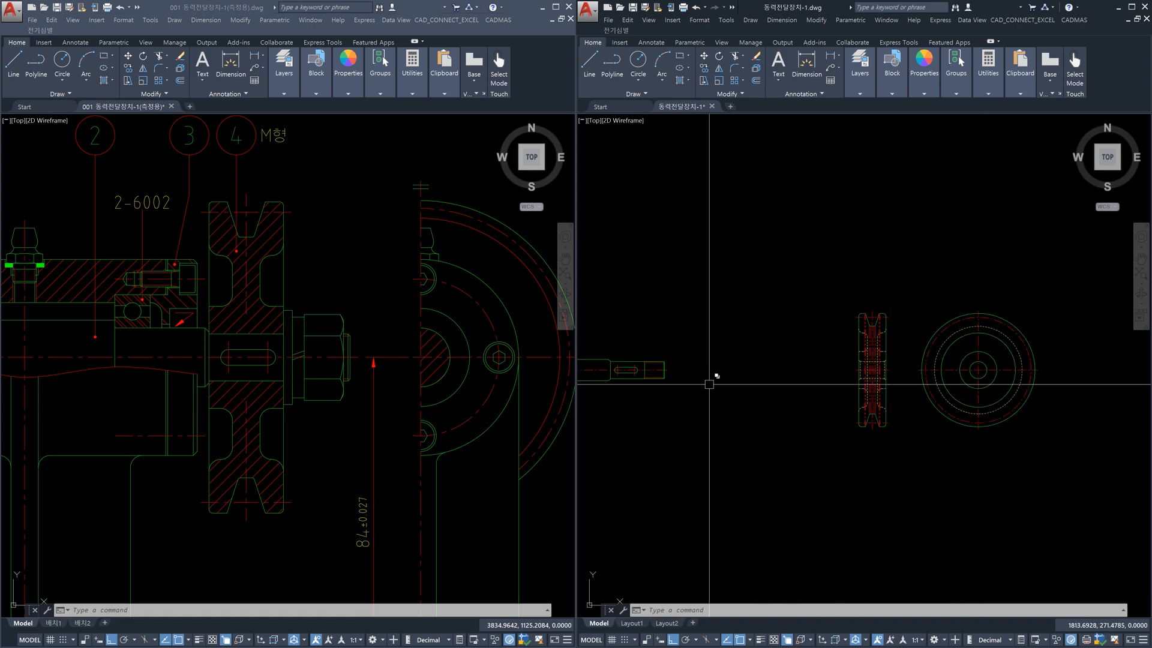
{"action": "middle_click_drag", "start_coordinate": [712, 380], "coordinate": [820, 380]}
{"action": "scroll", "coordinate": [795, 372], "scroll_direction": "up", "scroll_amount": 1}
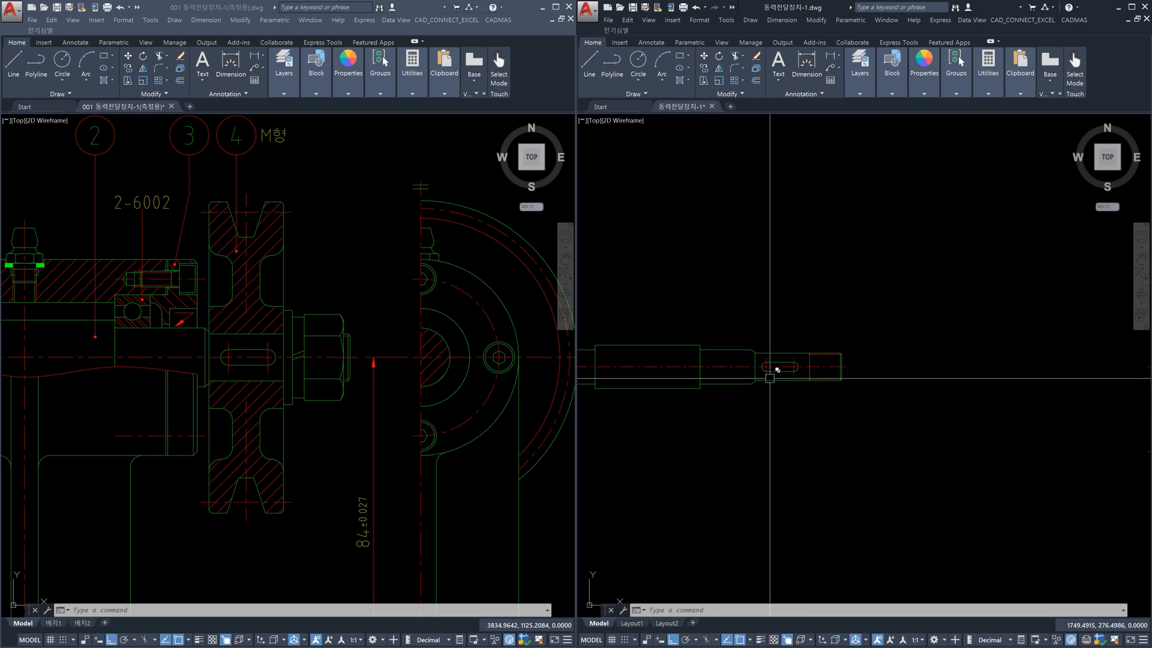
{"action": "scroll", "coordinate": [795, 377], "scroll_direction": "down", "scroll_amount": 3}
{"action": "scroll", "coordinate": [857, 382], "scroll_direction": "up", "scroll_amount": 4}
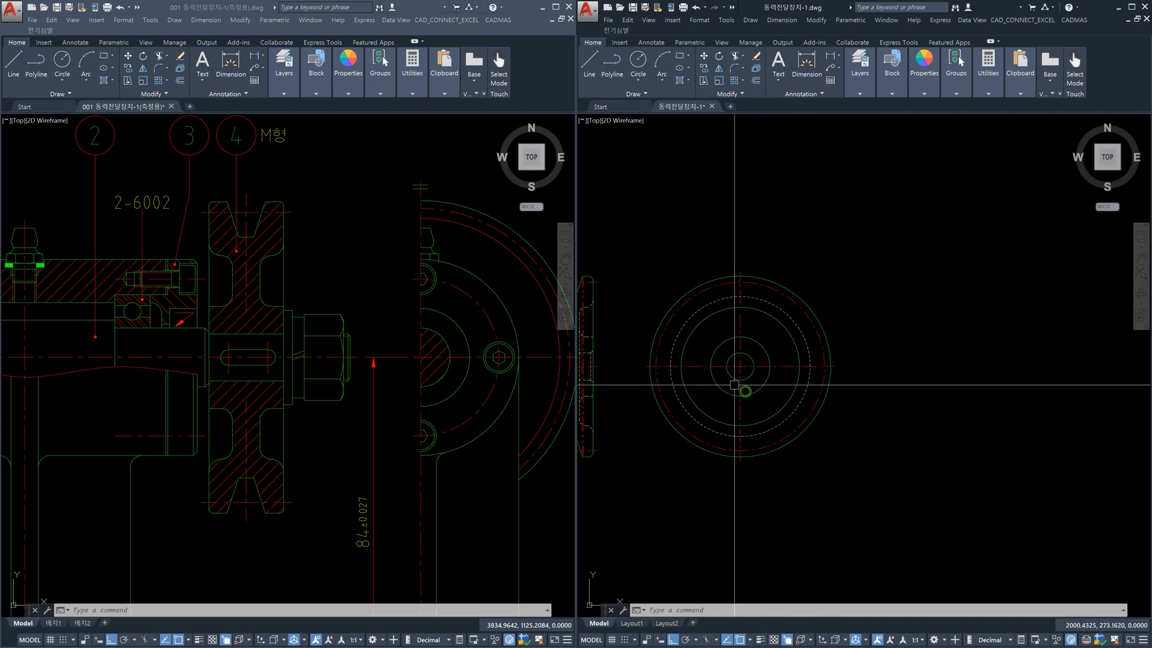
{"action": "middle_click_drag", "start_coordinate": [735, 384], "coordinate": [946, 385]}
{"action": "scroll", "coordinate": [711, 402], "scroll_direction": "down", "scroll_amount": 2}
{"action": "scroll", "coordinate": [725, 384], "scroll_direction": "up", "scroll_amount": 3}
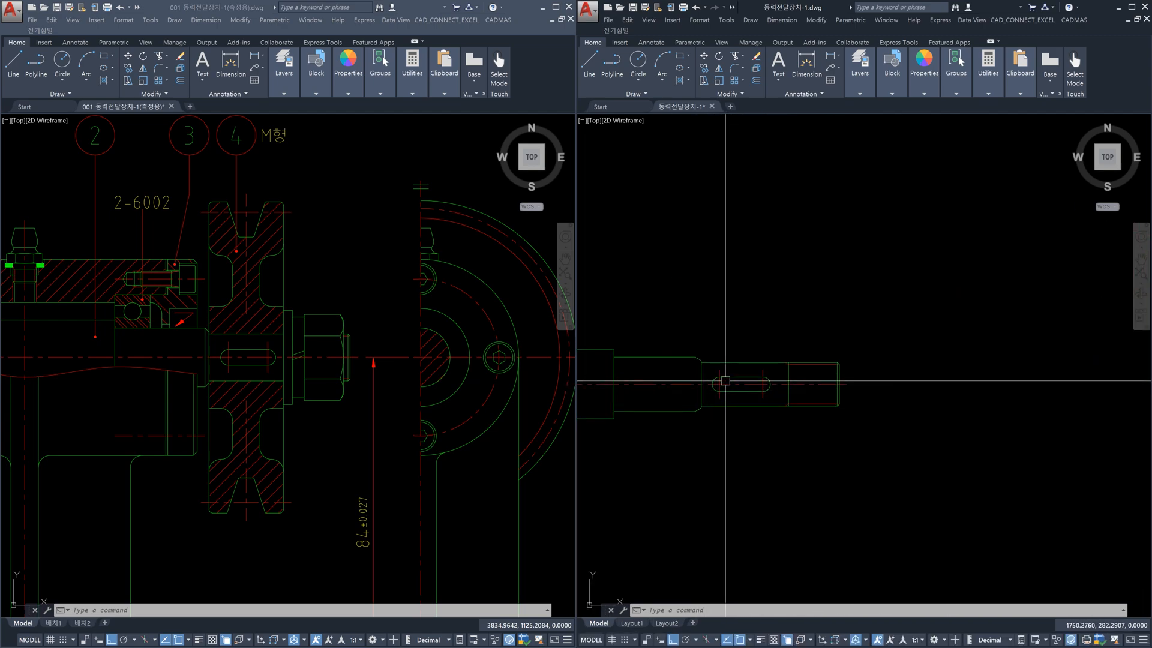
{"action": "scroll", "coordinate": [754, 377], "scroll_direction": "down", "scroll_amount": 2}
{"action": "scroll", "coordinate": [704, 384], "scroll_direction": "down", "scroll_amount": 1}
{"action": "middle_click_drag", "start_coordinate": [704, 384], "coordinate": [907, 385]}
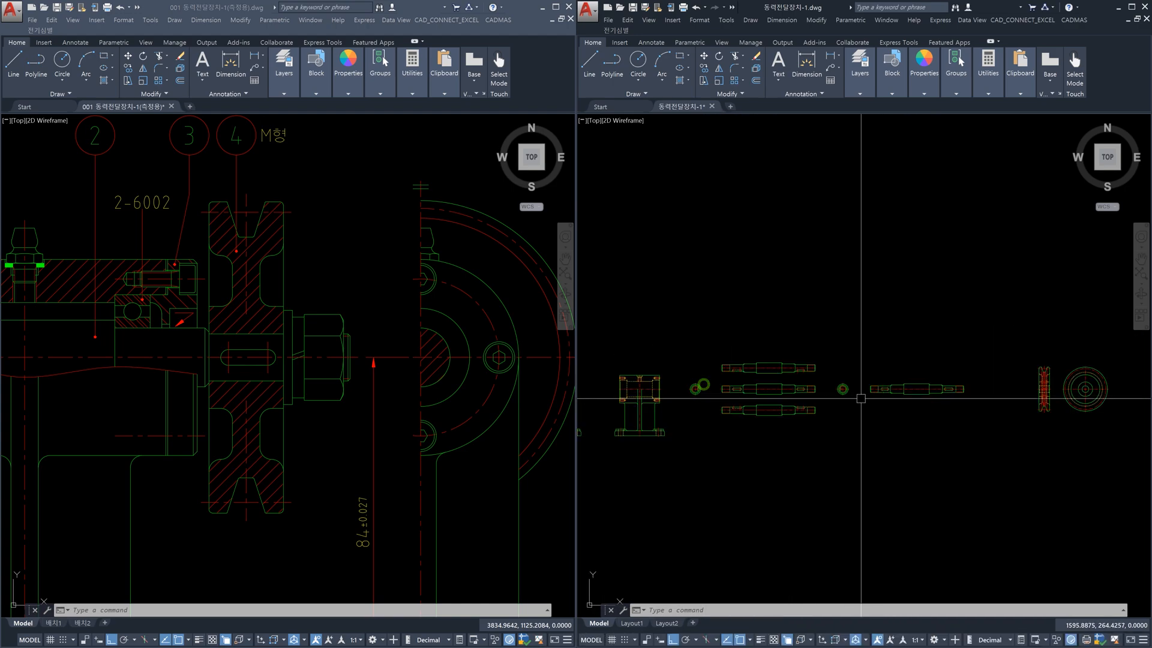
Move the keyway slot outline nearest the end view, in the shaft's rear view, to the hidden-line layer 숨은선
{"action": "scroll", "coordinate": [891, 385], "scroll_direction": "up", "scroll_amount": 5}
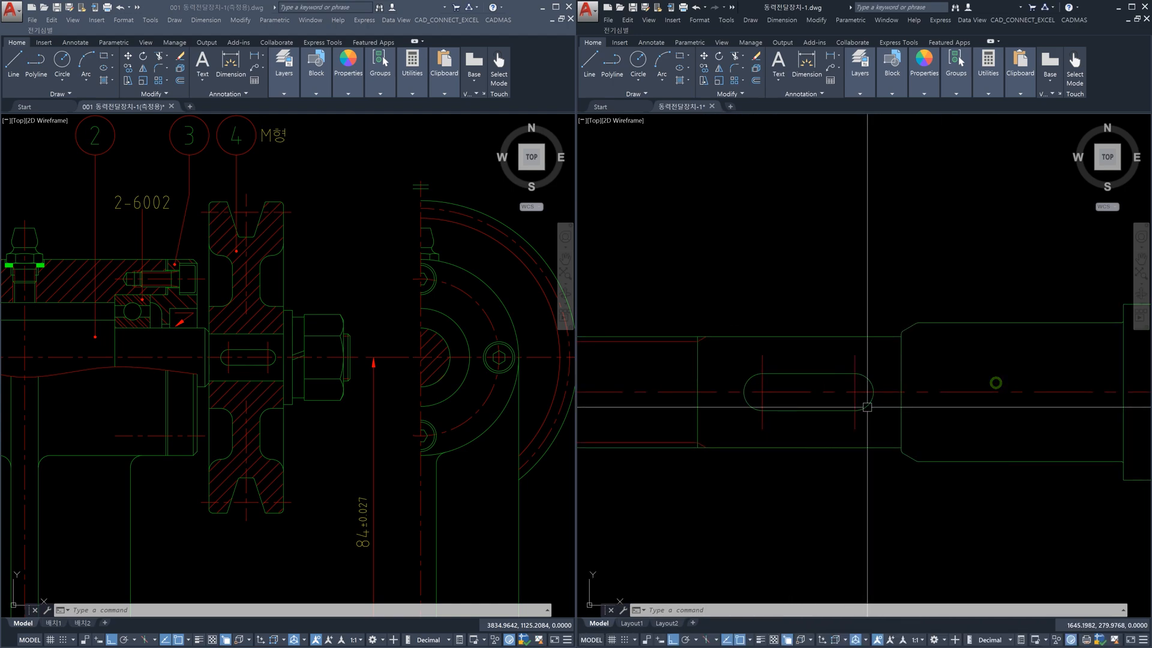
{"action": "scroll", "coordinate": [868, 408], "scroll_direction": "up", "scroll_amount": 2}
{"action": "left_click_drag", "start_coordinate": [861, 391], "coordinate": [729, 401]}
{"action": "left_click", "coordinate": [738, 336]}
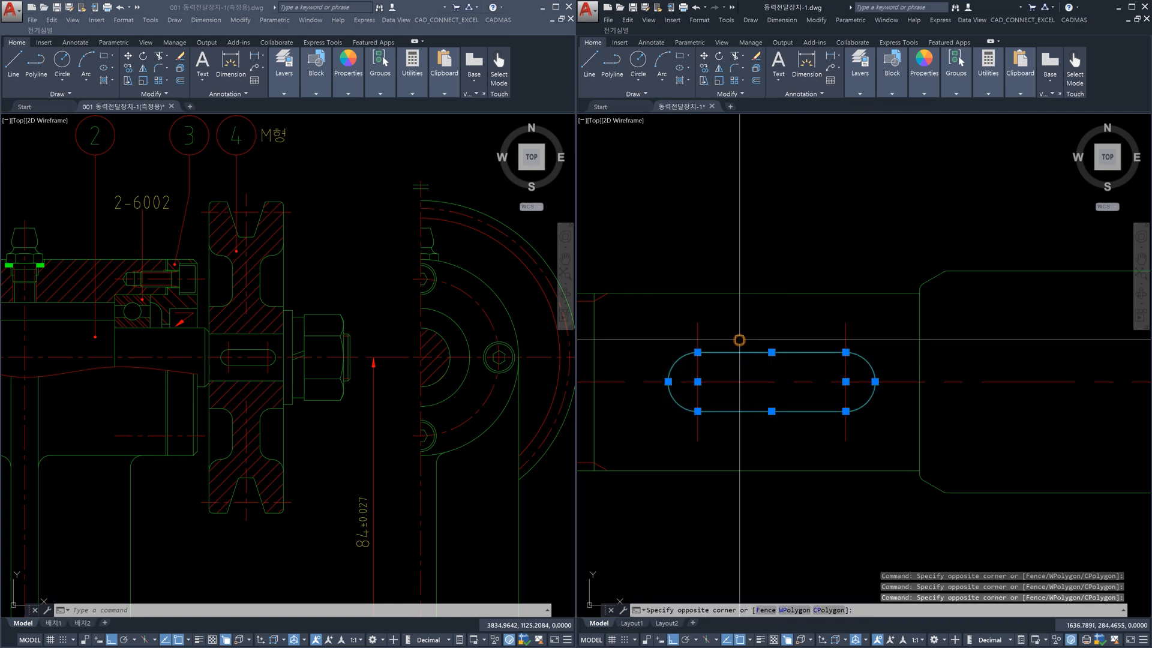
{"action": "scroll", "coordinate": [784, 336], "scroll_direction": "down", "scroll_amount": 2}
{"action": "key", "text": "Delete"}
{"action": "scroll", "coordinate": [962, 363], "scroll_direction": "up", "scroll_amount": 2}
{"action": "scroll", "coordinate": [681, 387], "scroll_direction": "down", "scroll_amount": 3}
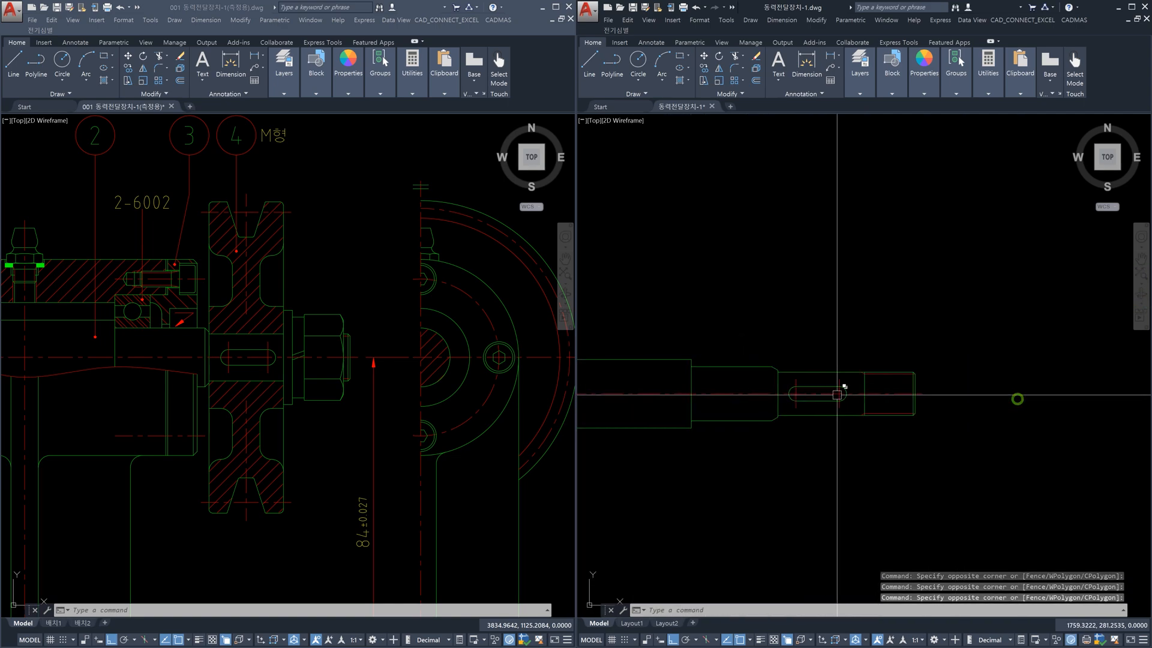
Move the keyway slot outline at the pulley-side end of the shaft's rear view to the hidden-line layer 숨은선
{"action": "scroll", "coordinate": [837, 395], "scroll_direction": "up", "scroll_amount": 5}
{"action": "left_click", "coordinate": [783, 365]}
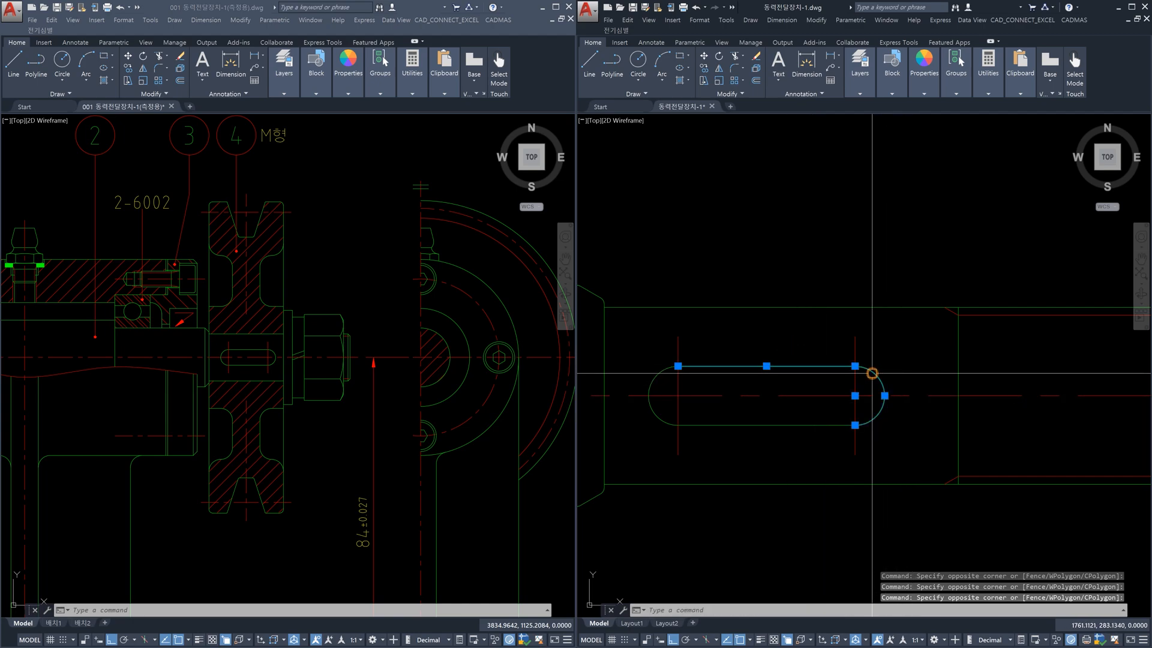
{"action": "left_click", "coordinate": [810, 444]}
{"action": "left_click", "coordinate": [668, 440]}
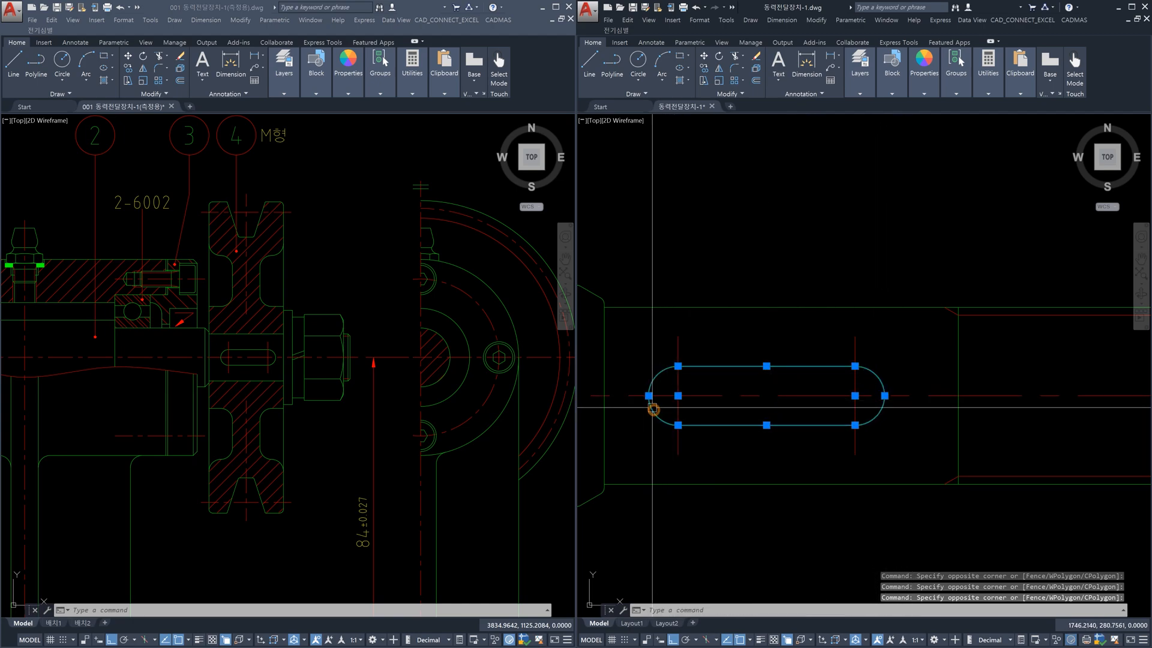
{"action": "left_click", "coordinate": [859, 94]}
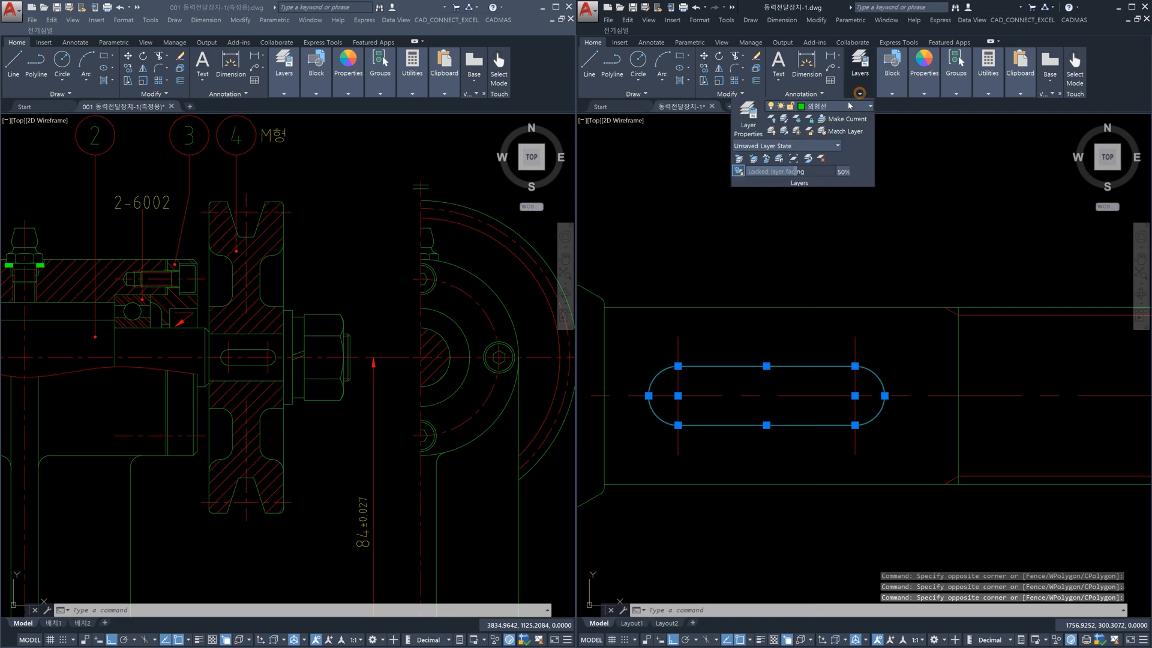
{"action": "left_click", "coordinate": [844, 107]}
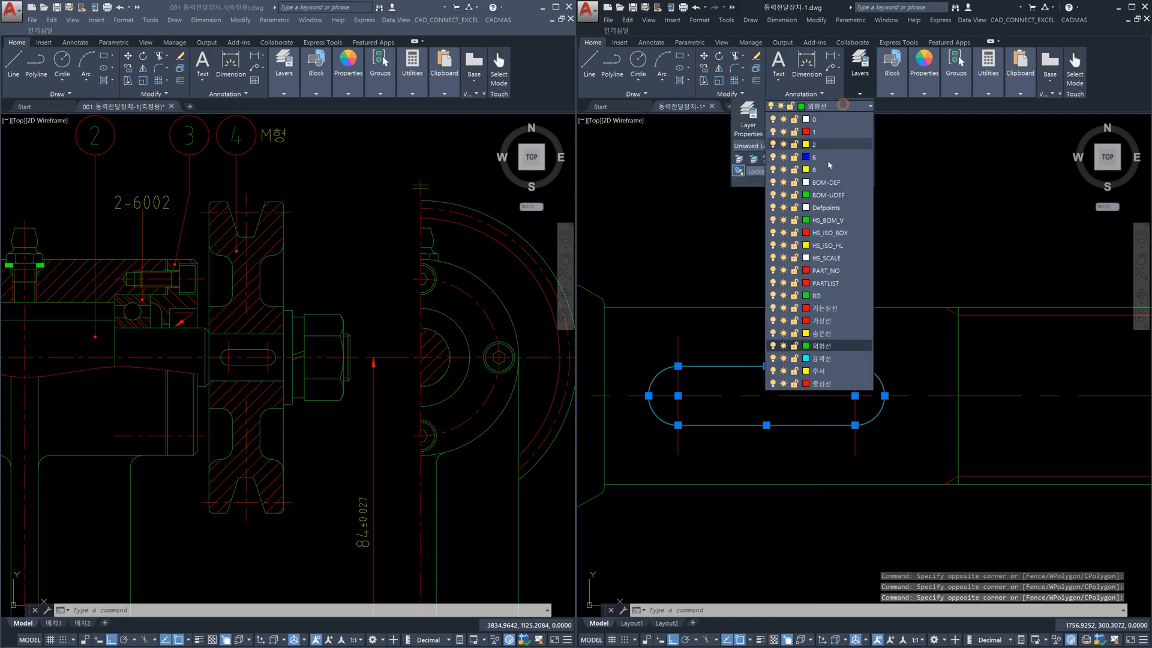
{"action": "left_click", "coordinate": [830, 337]}
{"action": "key", "text": "Escape"}
{"action": "scroll", "coordinate": [871, 384], "scroll_direction": "down", "scroll_amount": 10}
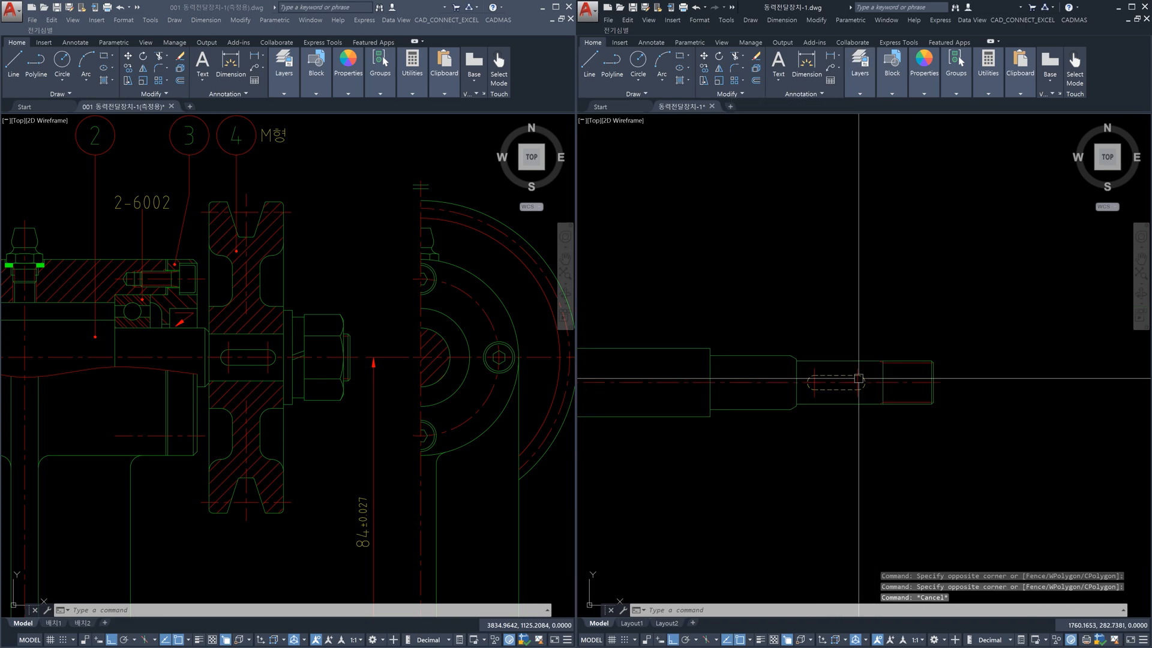
Compare the keyway slots in the shaft's front view with the hidden slots in its rear view
{"action": "scroll", "coordinate": [871, 384], "scroll_direction": "up", "scroll_amount": 8}
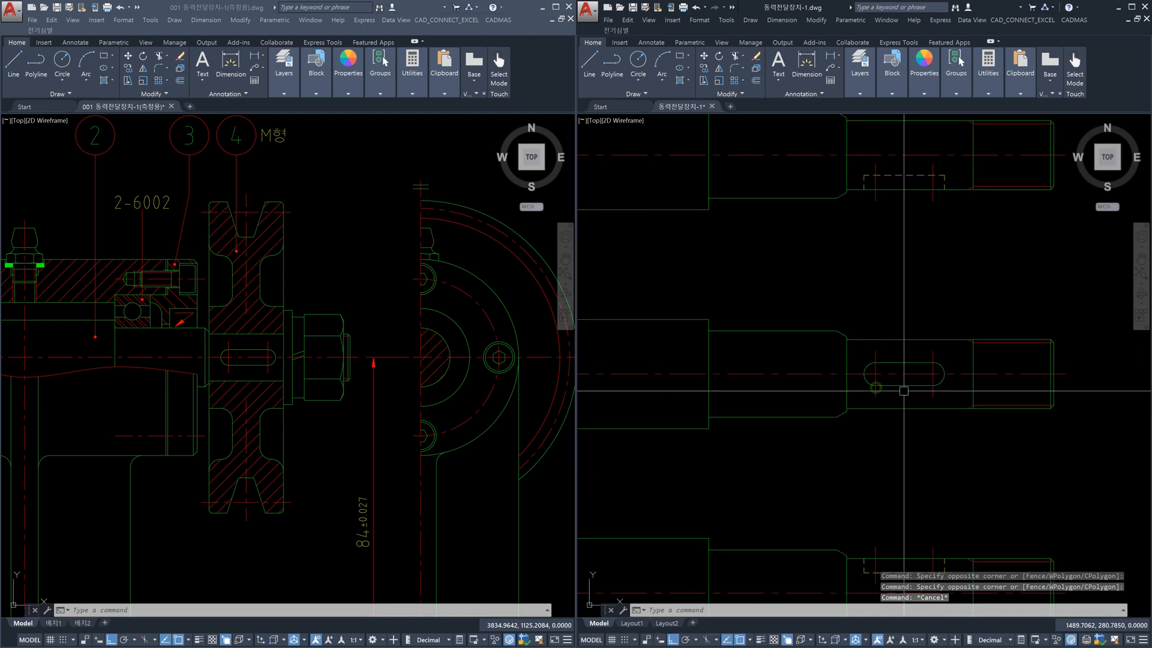
{"action": "scroll", "coordinate": [911, 375], "scroll_direction": "down", "scroll_amount": 5}
{"action": "scroll", "coordinate": [775, 378], "scroll_direction": "up", "scroll_amount": 3}
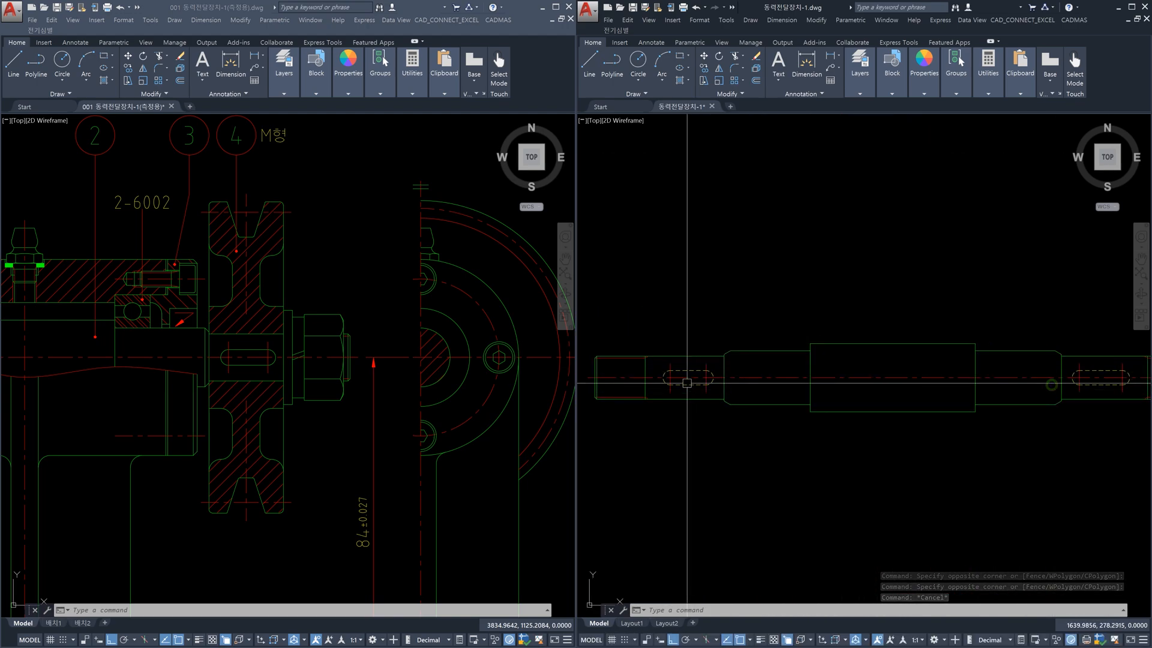
{"action": "scroll", "coordinate": [870, 384], "scroll_direction": "down", "scroll_amount": 4}
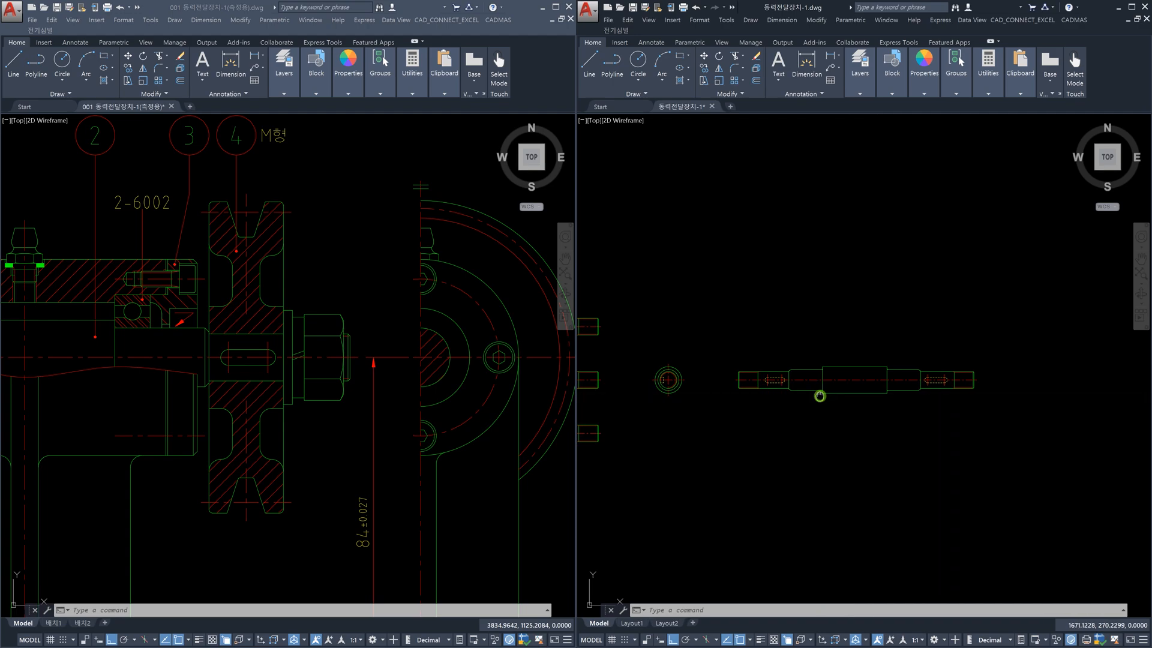
{"action": "scroll", "coordinate": [867, 395], "scroll_direction": "up", "scroll_amount": 1}
{"action": "scroll", "coordinate": [690, 378], "scroll_direction": "up", "scroll_amount": 5}
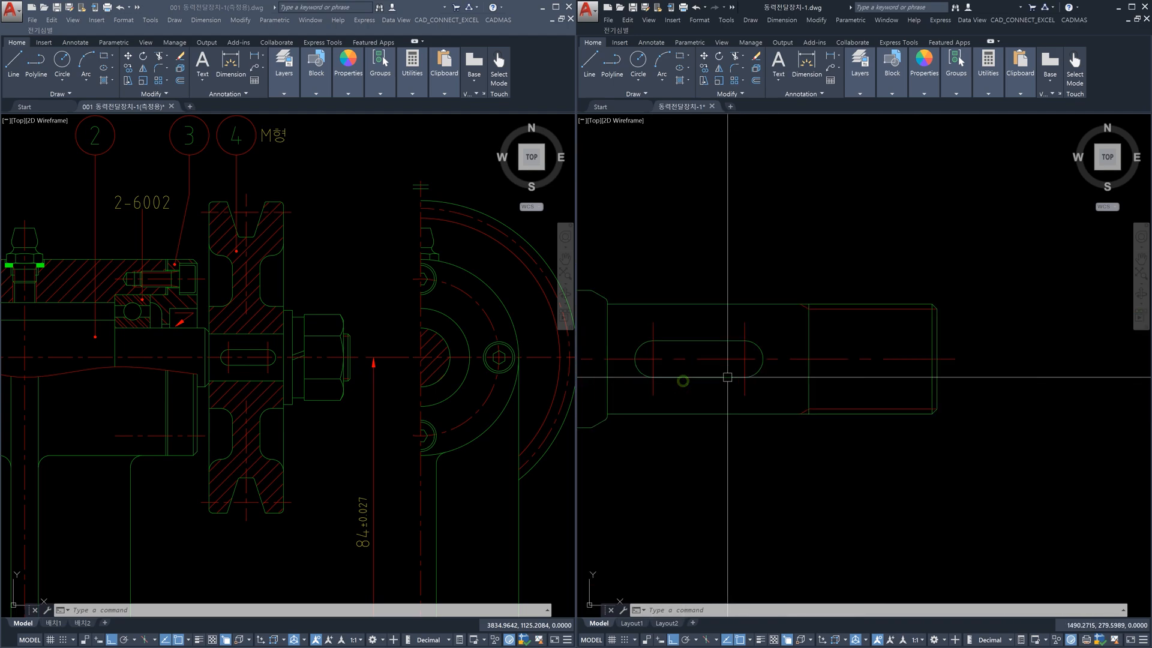
{"action": "scroll", "coordinate": [710, 377], "scroll_direction": "down", "scroll_amount": 3}
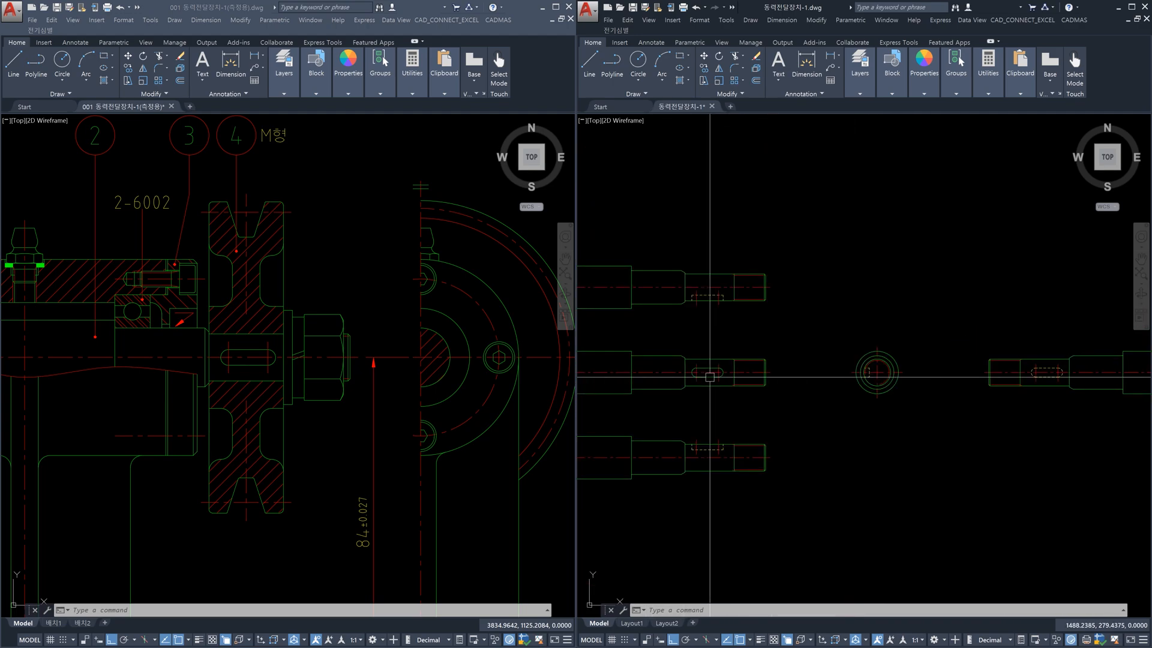
Draw two horizontal construction lines through the lower and upper edges of the right-end keyway slot in the shaft's front view
{"action": "scroll", "coordinate": [711, 377], "scroll_direction": "up", "scroll_amount": 2}
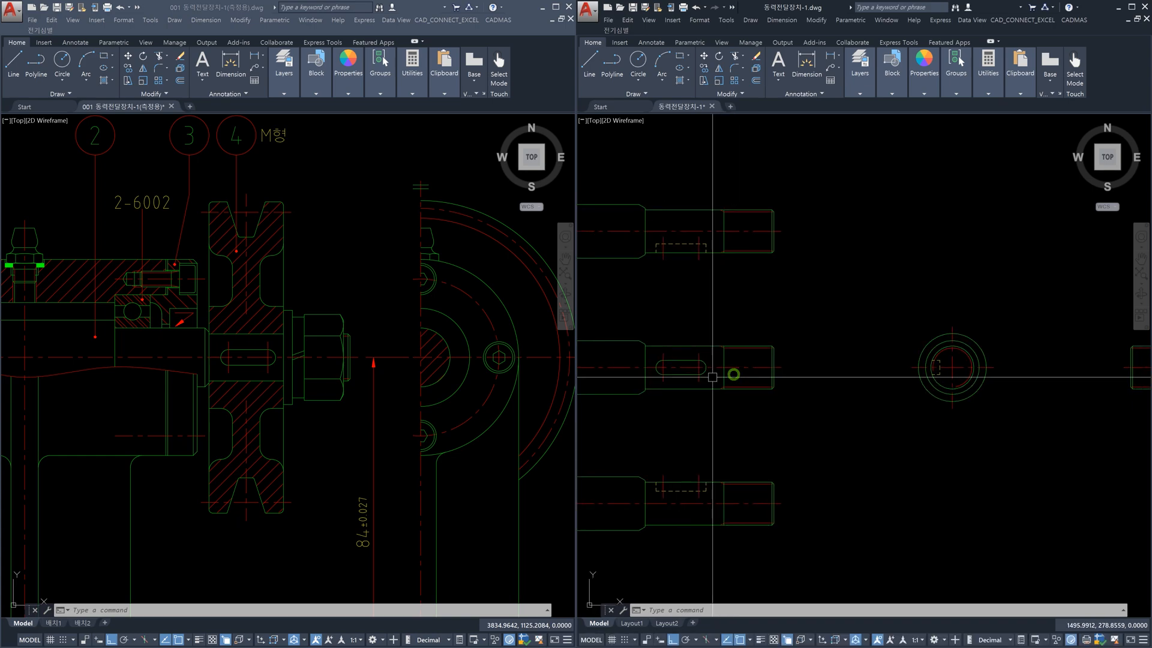
{"action": "type", "text": "xl"}
{"action": "key", "text": "Return"}
{"action": "scroll", "coordinate": [685, 376], "scroll_direction": "up", "scroll_amount": 4}
{"action": "left_click", "coordinate": [682, 374]}
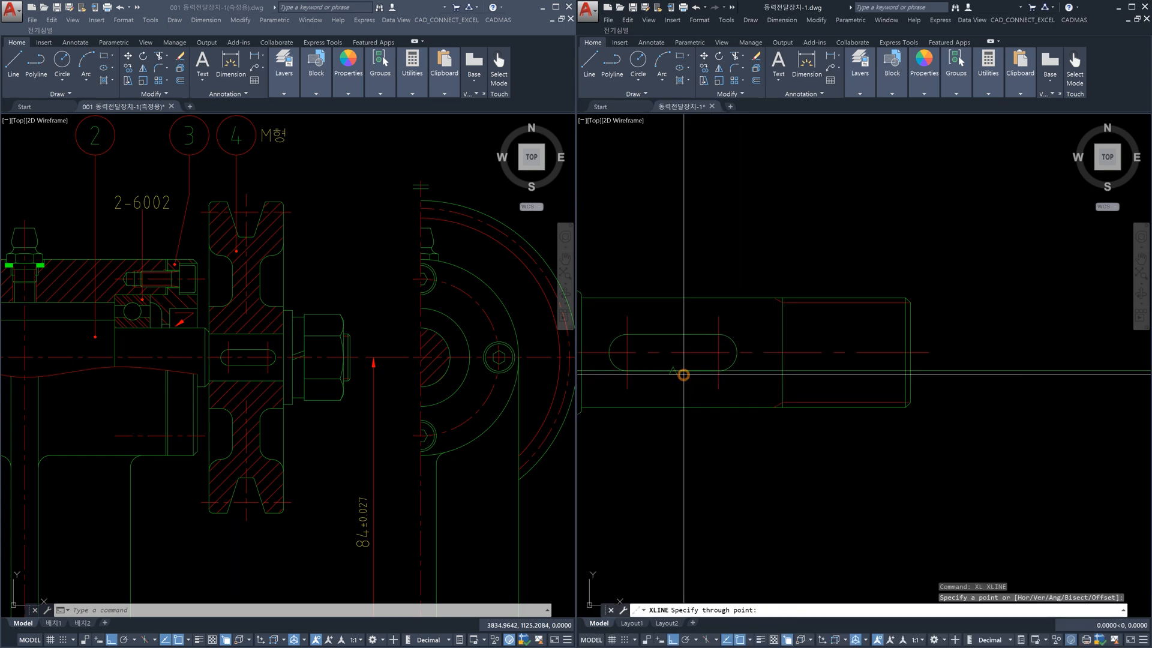
{"action": "left_click", "coordinate": [977, 405]}
{"action": "key", "text": "Escape"}
{"action": "key", "text": "Return"}
{"action": "left_click", "coordinate": [695, 334]}
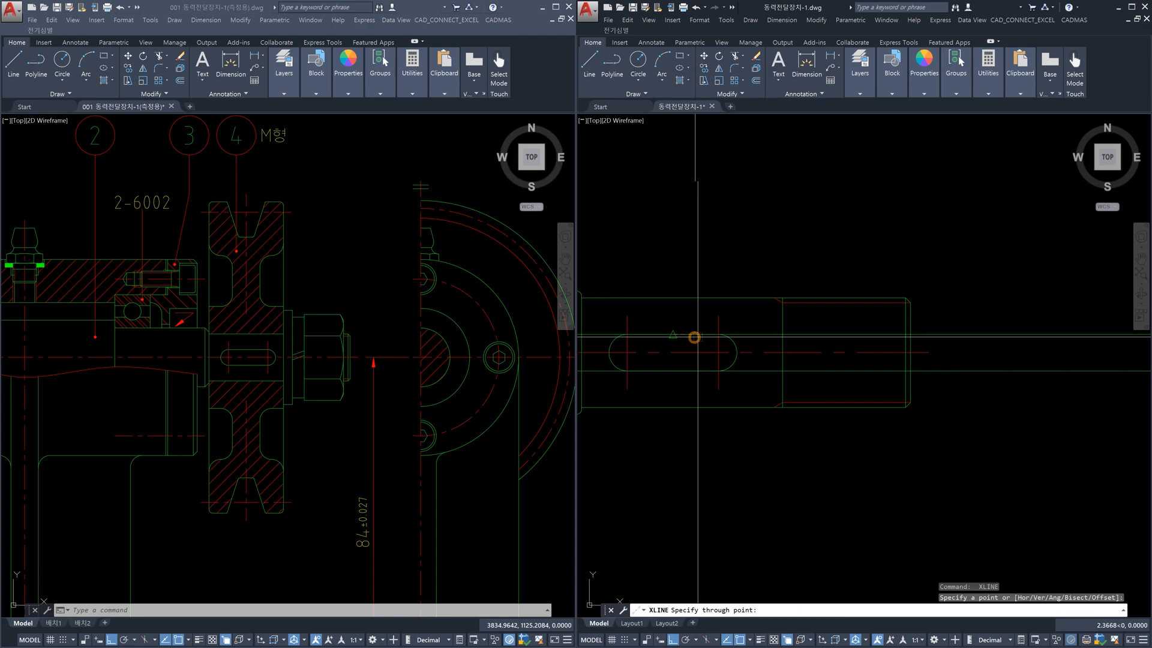
{"action": "left_click", "coordinate": [996, 346]}
{"action": "key", "text": "Escape"}
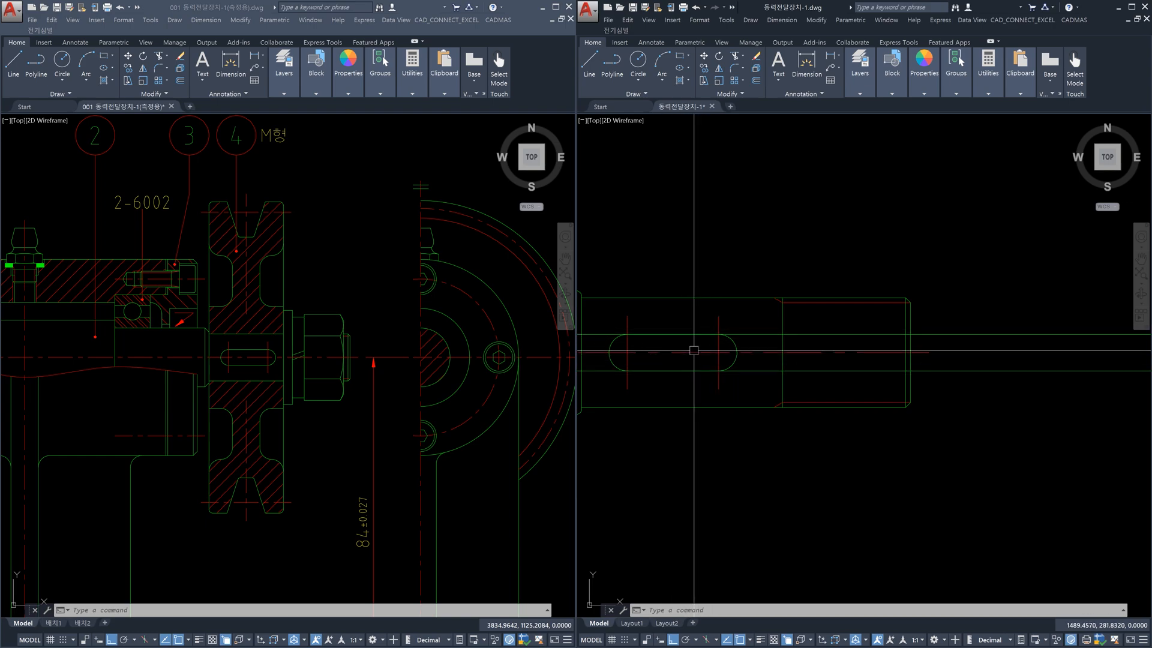
Follow the keyway construction lines from the shaft's front view across to the pulley's side and front views
{"action": "scroll", "coordinate": [772, 333], "scroll_direction": "down", "scroll_amount": 5}
{"action": "scroll", "coordinate": [696, 360], "scroll_direction": "up", "scroll_amount": 8}
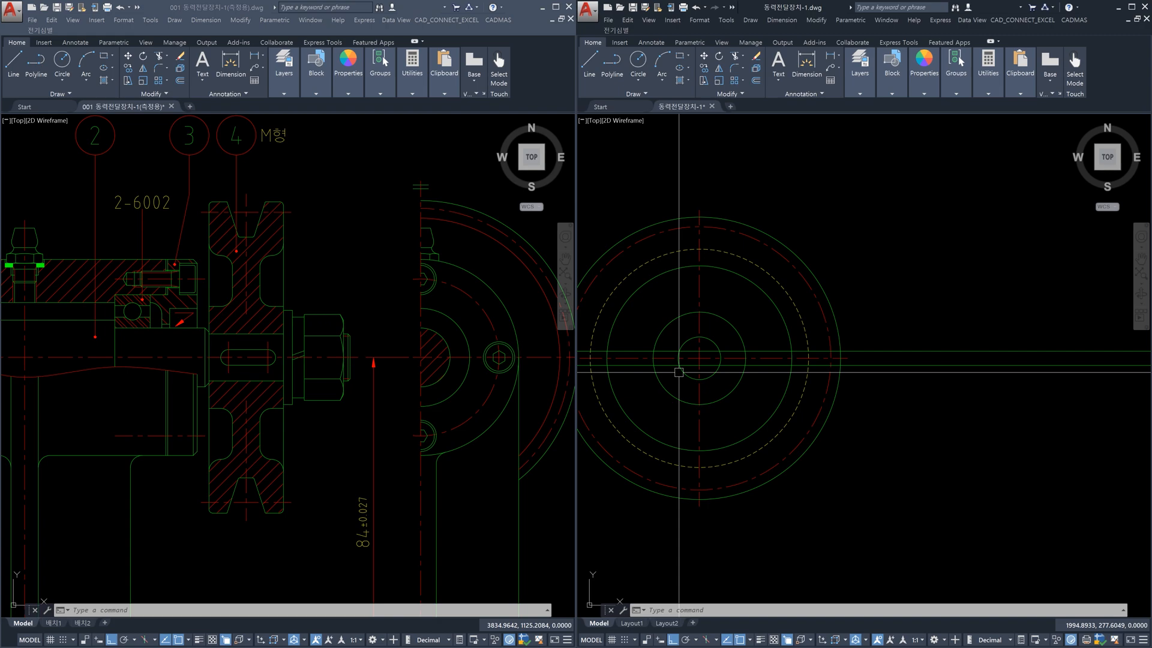
{"action": "scroll", "coordinate": [679, 372], "scroll_direction": "down", "scroll_amount": 5}
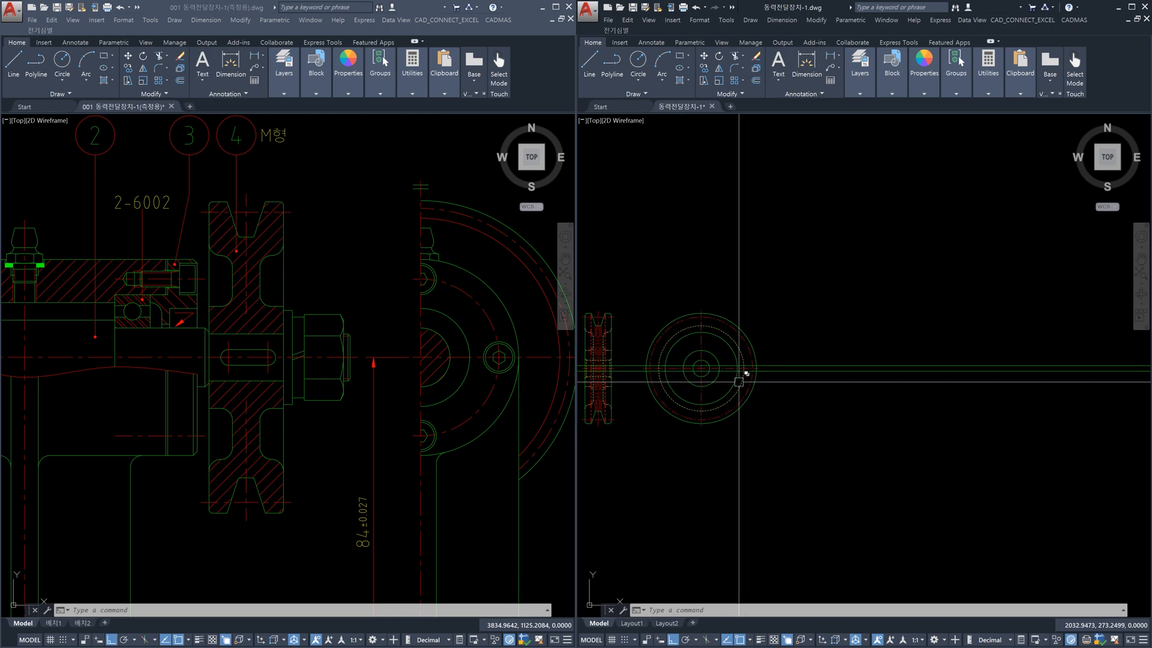
{"action": "middle_click_drag", "start_coordinate": [740, 367], "coordinate": [822, 434]}
{"action": "scroll", "coordinate": [744, 411], "scroll_direction": "up", "scroll_amount": 3}
{"action": "scroll", "coordinate": [830, 390], "scroll_direction": "down", "scroll_amount": 3}
{"action": "scroll", "coordinate": [954, 408], "scroll_direction": "down", "scroll_amount": 2}
{"action": "scroll", "coordinate": [1093, 392], "scroll_direction": "up", "scroll_amount": 4}
{"action": "scroll", "coordinate": [1039, 393], "scroll_direction": "down", "scroll_amount": 4}
{"action": "scroll", "coordinate": [698, 413], "scroll_direction": "up", "scroll_amount": 4}
{"action": "middle_click_drag", "start_coordinate": [698, 413], "coordinate": [745, 414]}
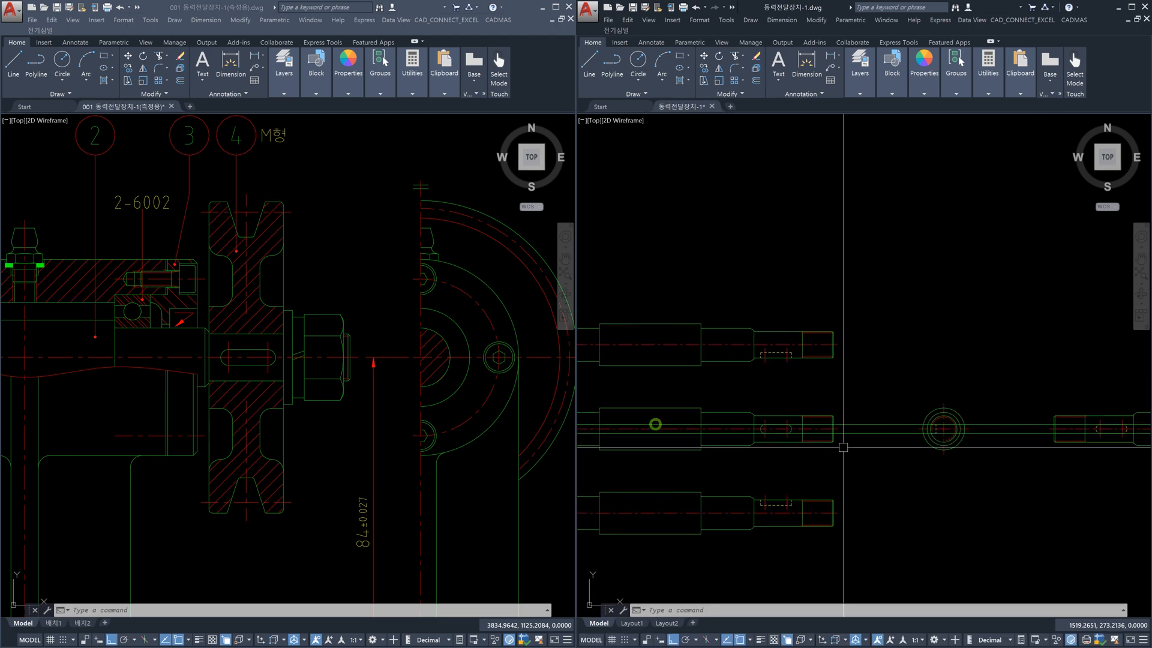
{"action": "scroll", "coordinate": [771, 414], "scroll_direction": "up", "scroll_amount": 3}
{"action": "scroll", "coordinate": [796, 442], "scroll_direction": "up", "scroll_amount": 2}
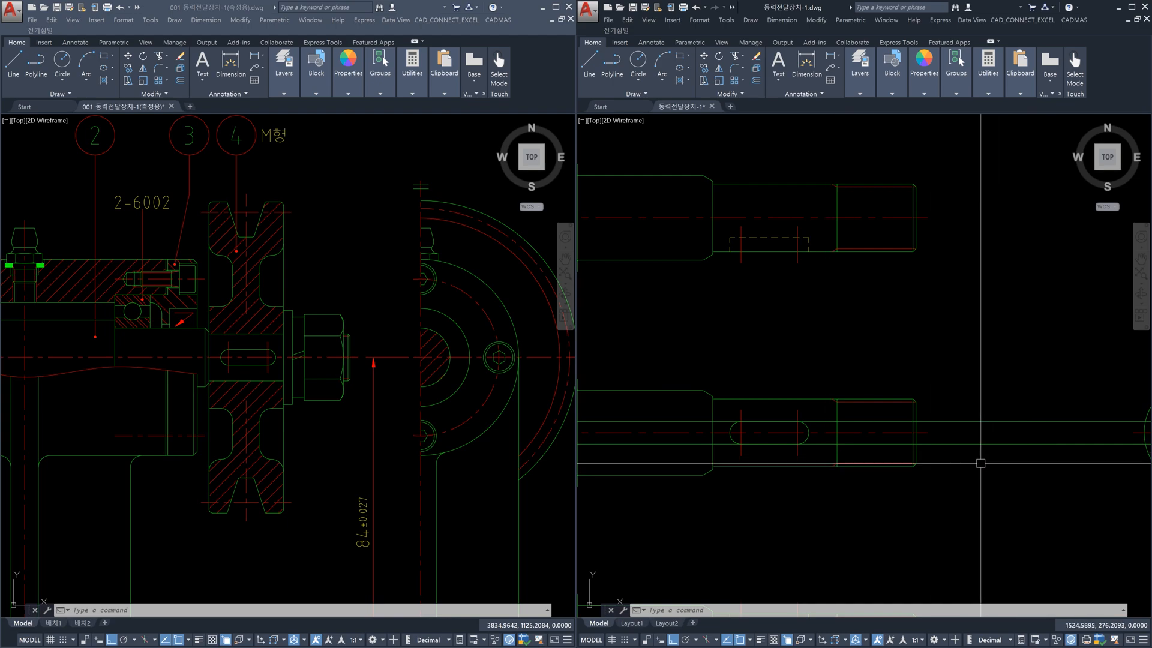
{"action": "scroll", "coordinate": [986, 459], "scroll_direction": "down", "scroll_amount": 5}
{"action": "middle_click_drag", "start_coordinate": [1046, 471], "coordinate": [774, 462]}
{"action": "scroll", "coordinate": [781, 464], "scroll_direction": "up", "scroll_amount": 5}
{"action": "scroll", "coordinate": [754, 459], "scroll_direction": "up", "scroll_amount": 5}
{"action": "scroll", "coordinate": [763, 466], "scroll_direction": "down", "scroll_amount": 5}
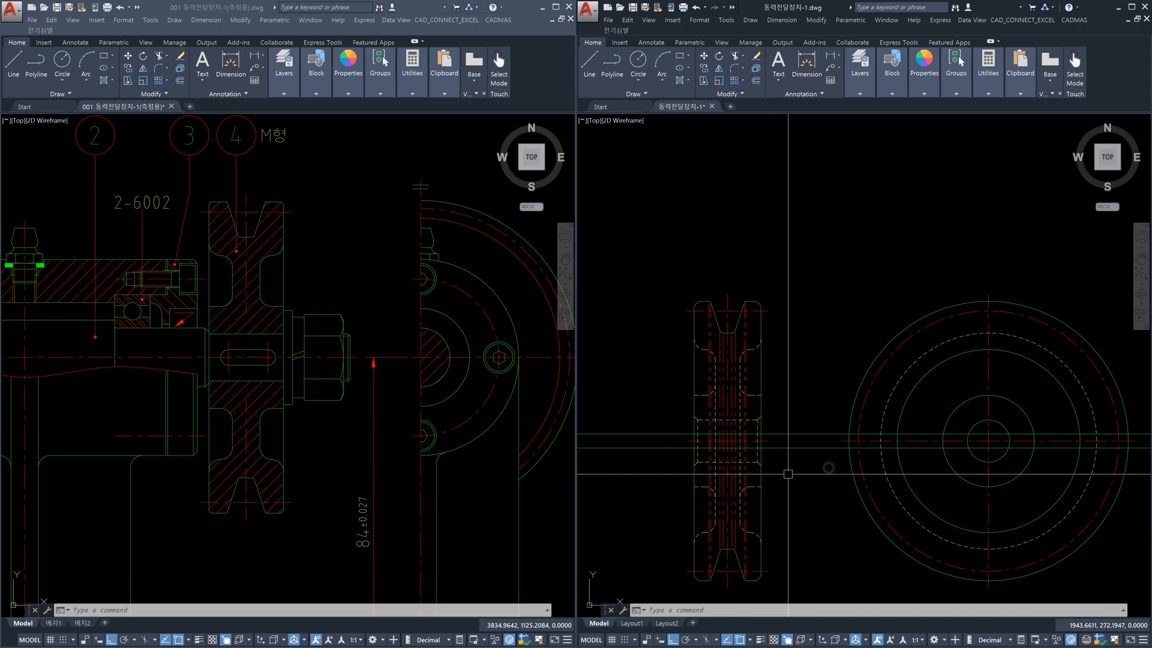
{"action": "scroll", "coordinate": [763, 464], "scroll_direction": "up", "scroll_amount": 3}
{"action": "type", "text": "tr"}
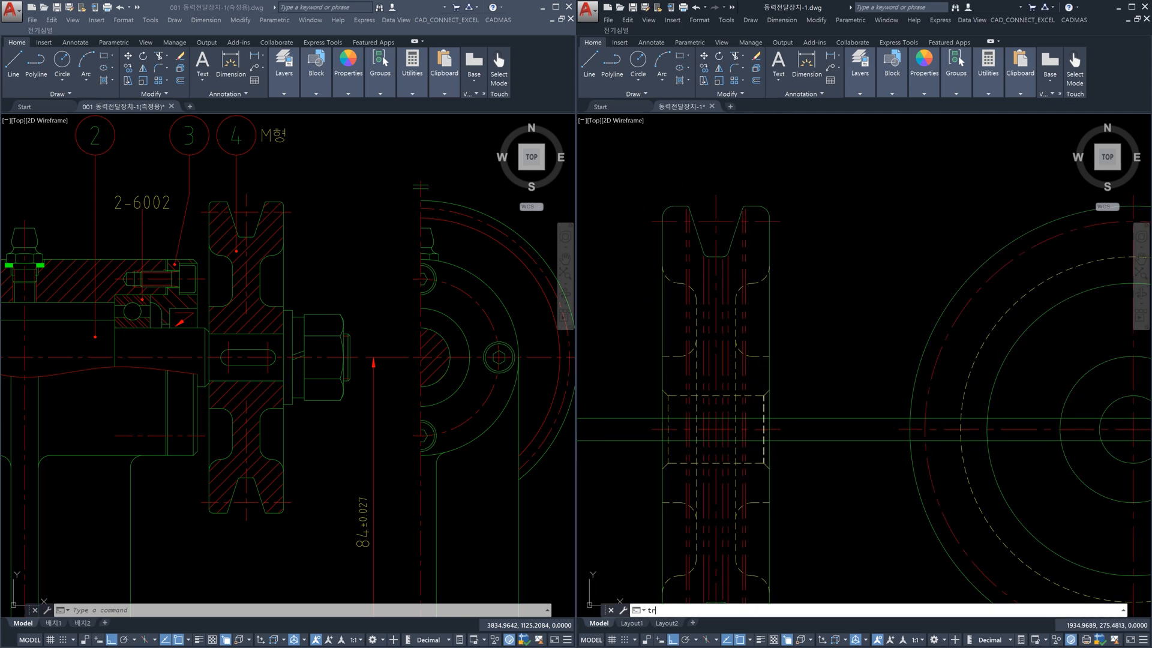
{"action": "key", "text": "Return"}
{"action": "left_click", "coordinate": [769, 457]}
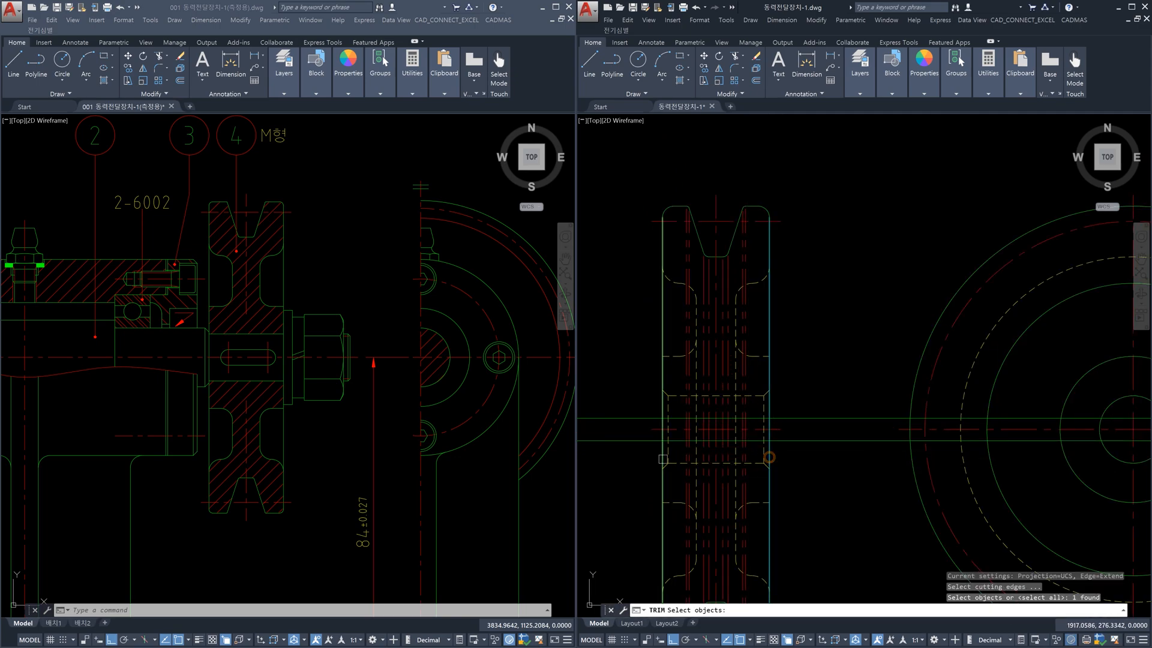
{"action": "key", "text": "Return"}
{"action": "left_click", "coordinate": [633, 457]}
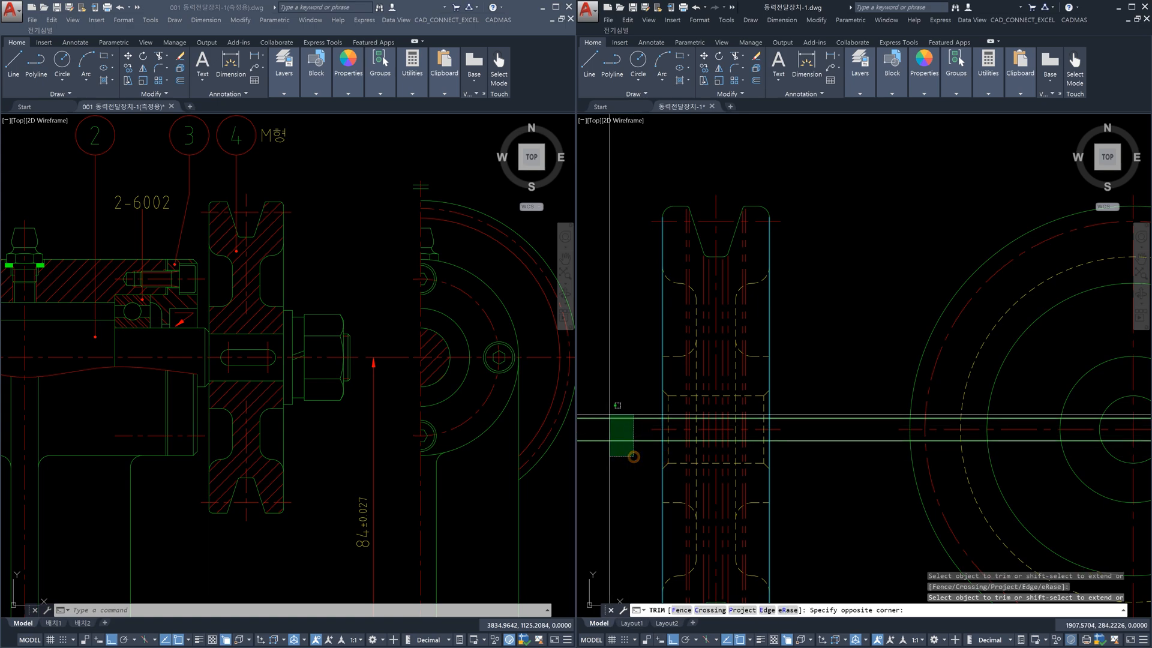
{"action": "left_click", "coordinate": [616, 470]}
{"action": "key", "text": "Escape"}
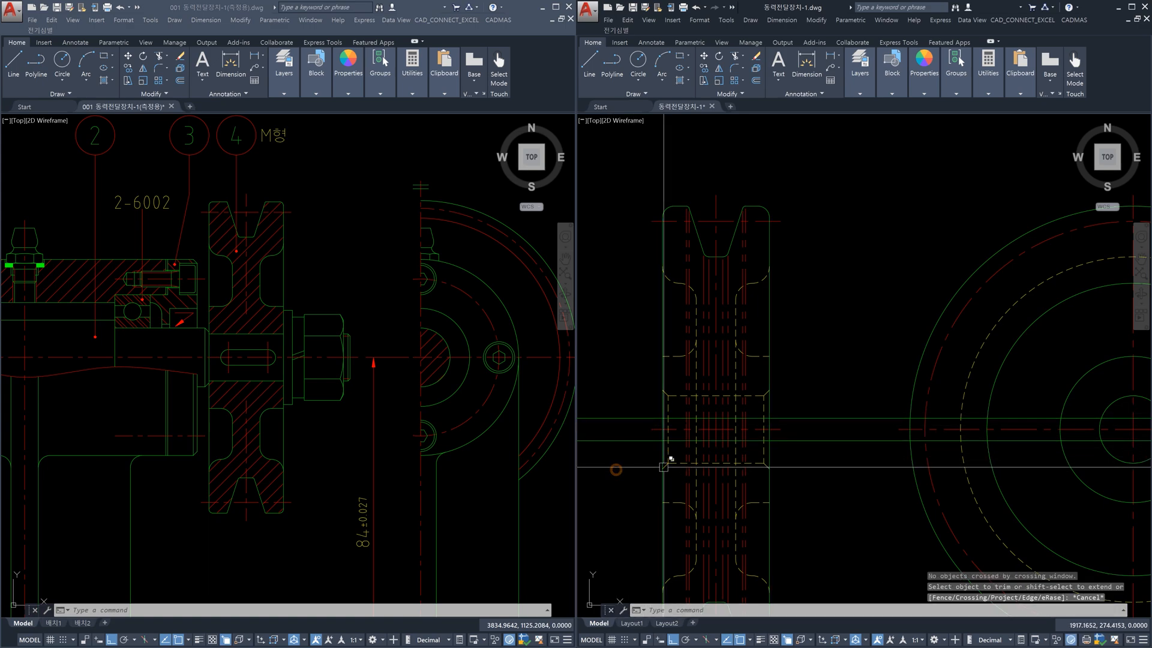
Trim the two keyway construction lines outside the pulley's side view and up to the outer circle of its front view
{"action": "key", "text": "Return"}
{"action": "left_click", "coordinate": [661, 457]}
{"action": "left_click", "coordinate": [771, 454]}
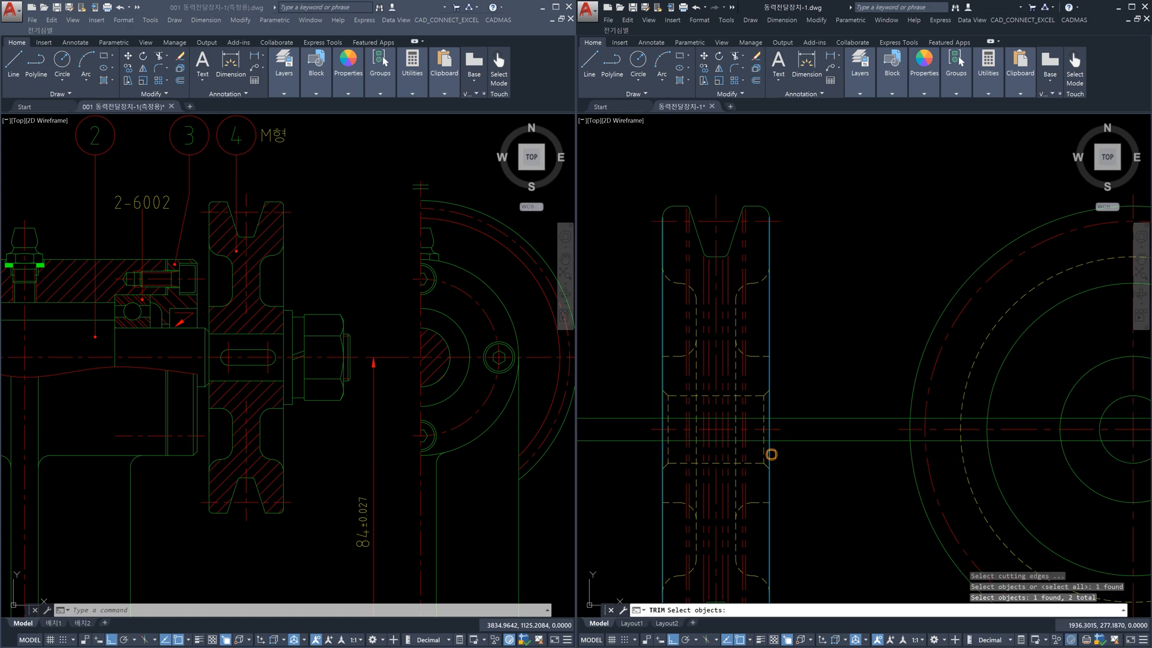
{"action": "scroll", "coordinate": [757, 449], "scroll_direction": "down", "scroll_amount": 3}
{"action": "scroll", "coordinate": [943, 426], "scroll_direction": "up", "scroll_amount": 1}
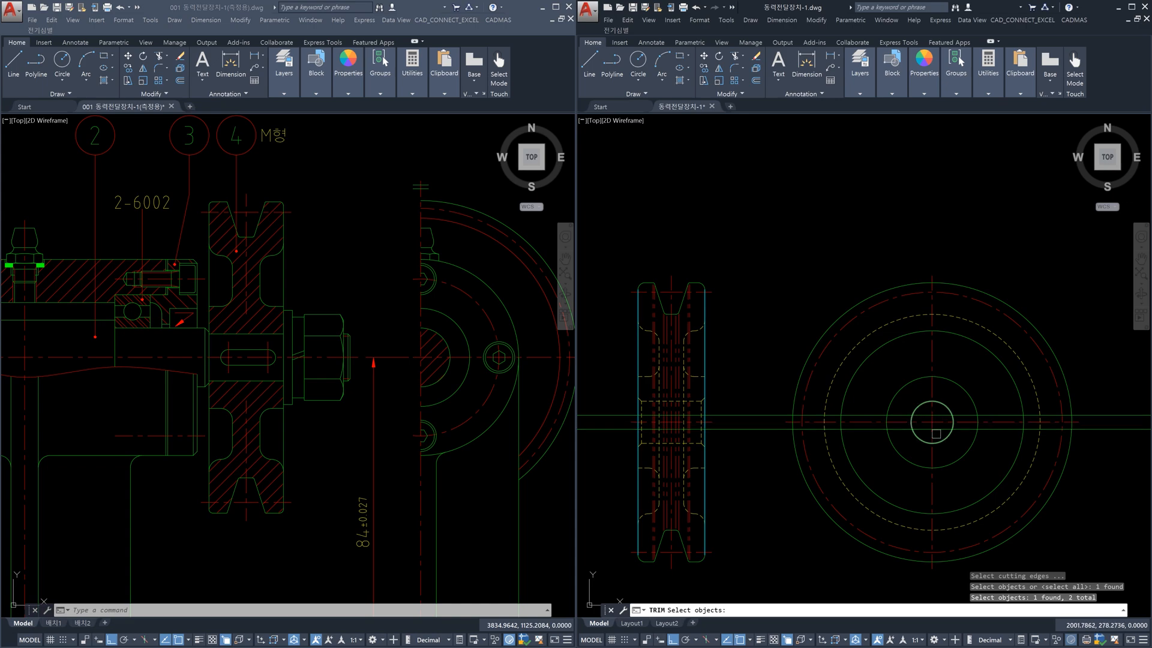
{"action": "key", "text": "Return"}
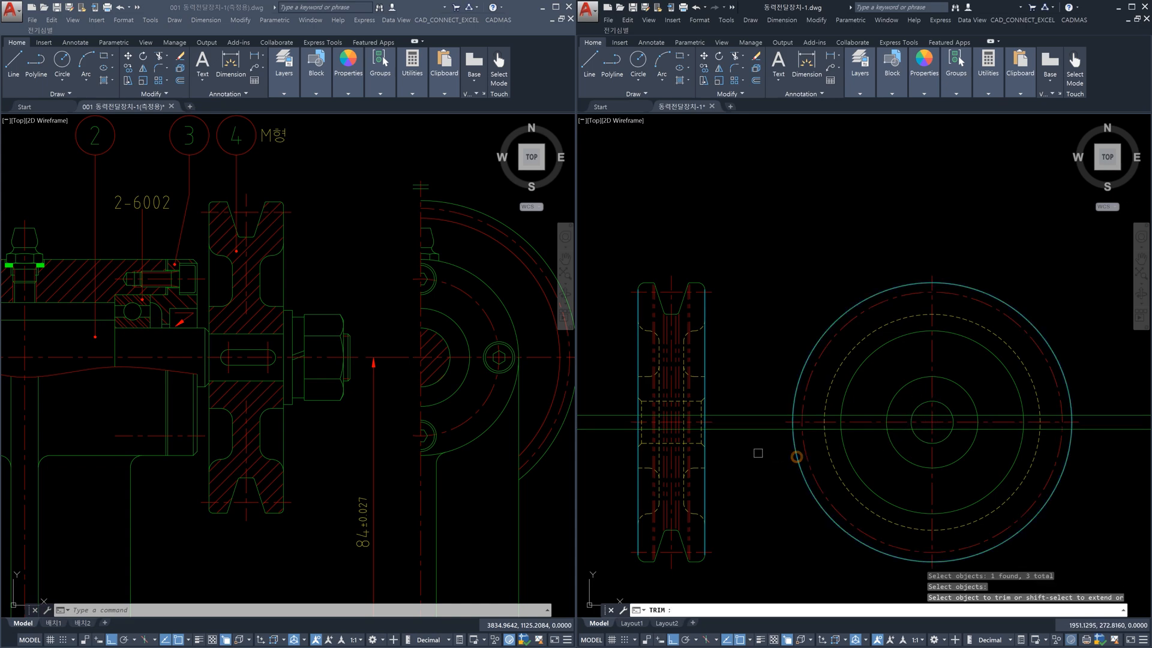
{"action": "left_click", "coordinate": [733, 388]}
{"action": "left_click", "coordinate": [675, 437]}
{"action": "key", "text": "Escape"}
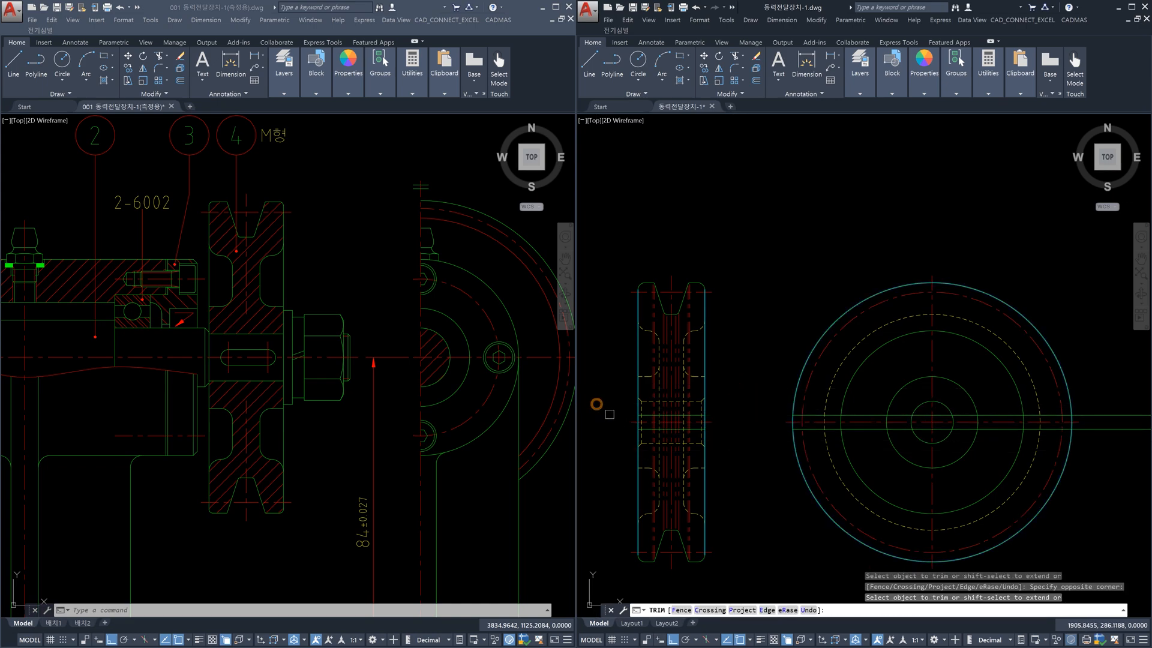
Match the two keyway lines in the pulley's side view to the properties of the hidden bore line
{"action": "scroll", "coordinate": [716, 464], "scroll_direction": "up", "scroll_amount": 3}
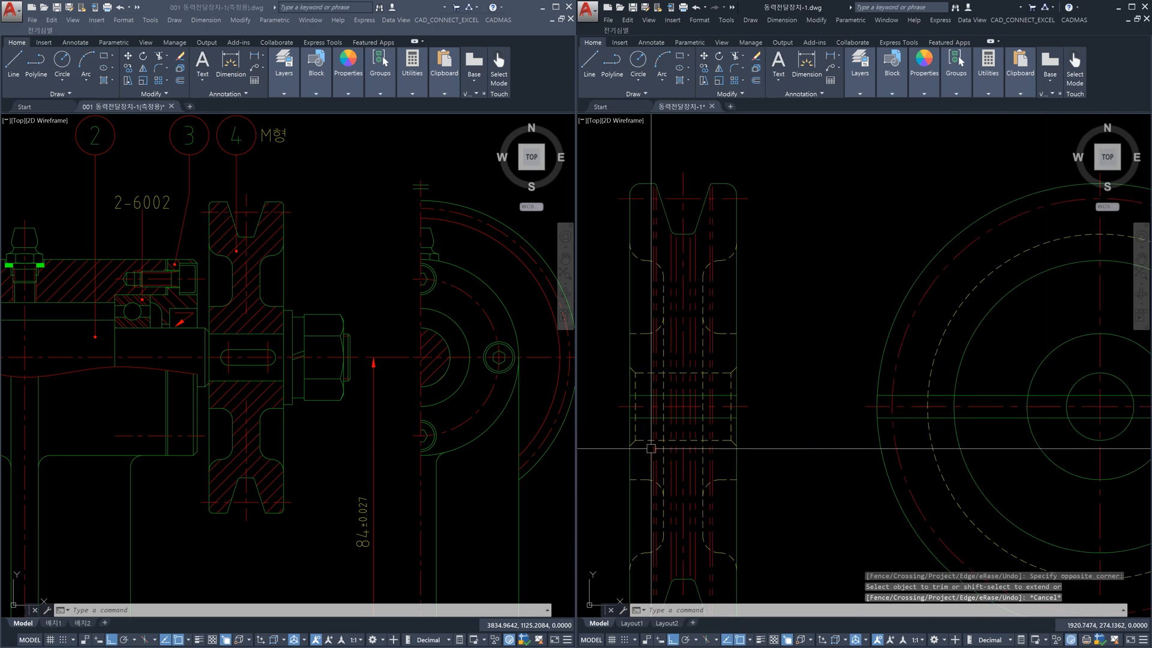
{"action": "scroll", "coordinate": [780, 441], "scroll_direction": "up", "scroll_amount": 2}
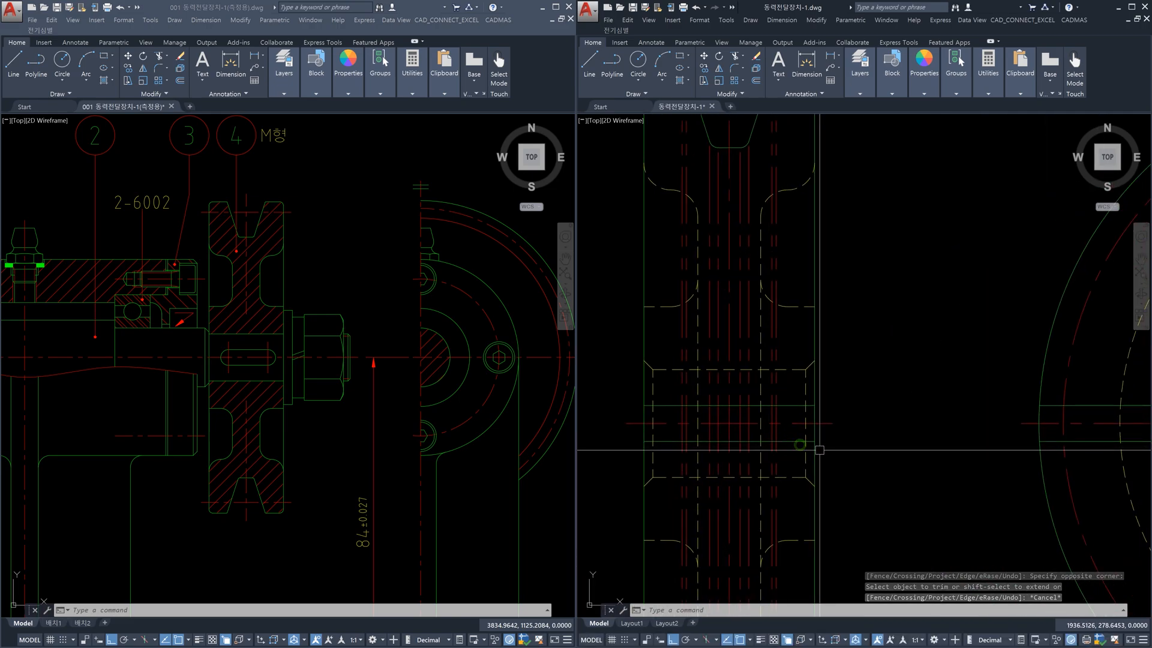
{"action": "type", "text": "ma"}
{"action": "key", "text": "Return"}
{"action": "left_click", "coordinate": [780, 478]}
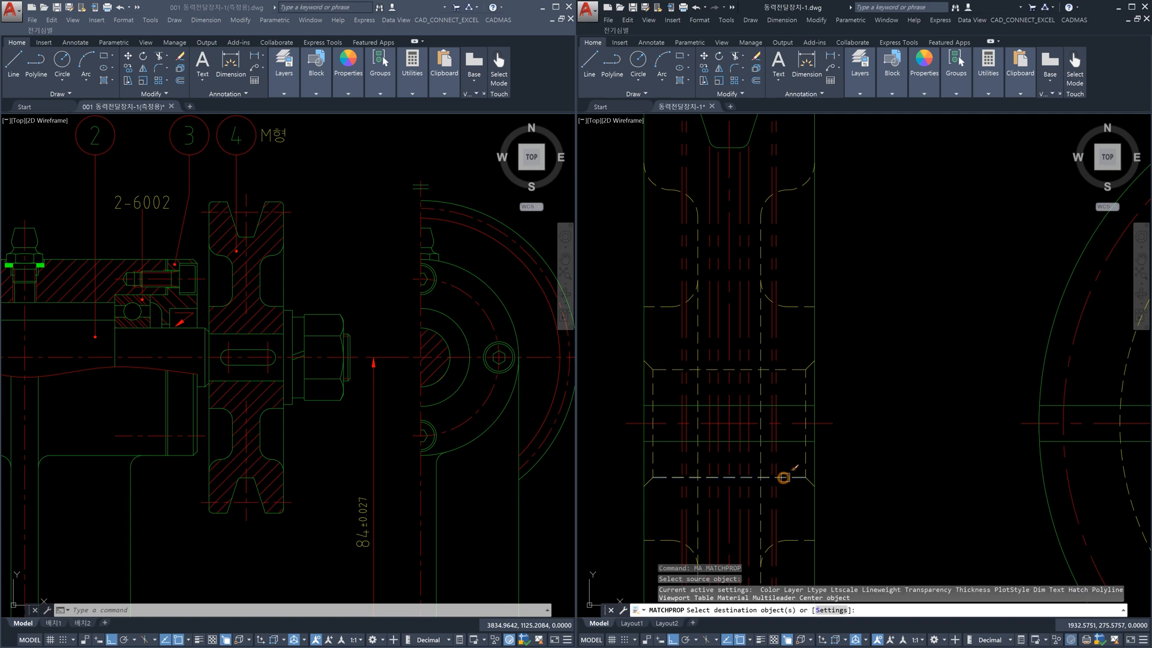
{"action": "left_click", "coordinate": [791, 442]}
{"action": "key", "text": "Escape"}
Try to trim the right-hand hidden chamfer edge between the two keyway lines in the pulley's side view
{"action": "scroll", "coordinate": [791, 406], "scroll_direction": "up", "scroll_amount": 4}
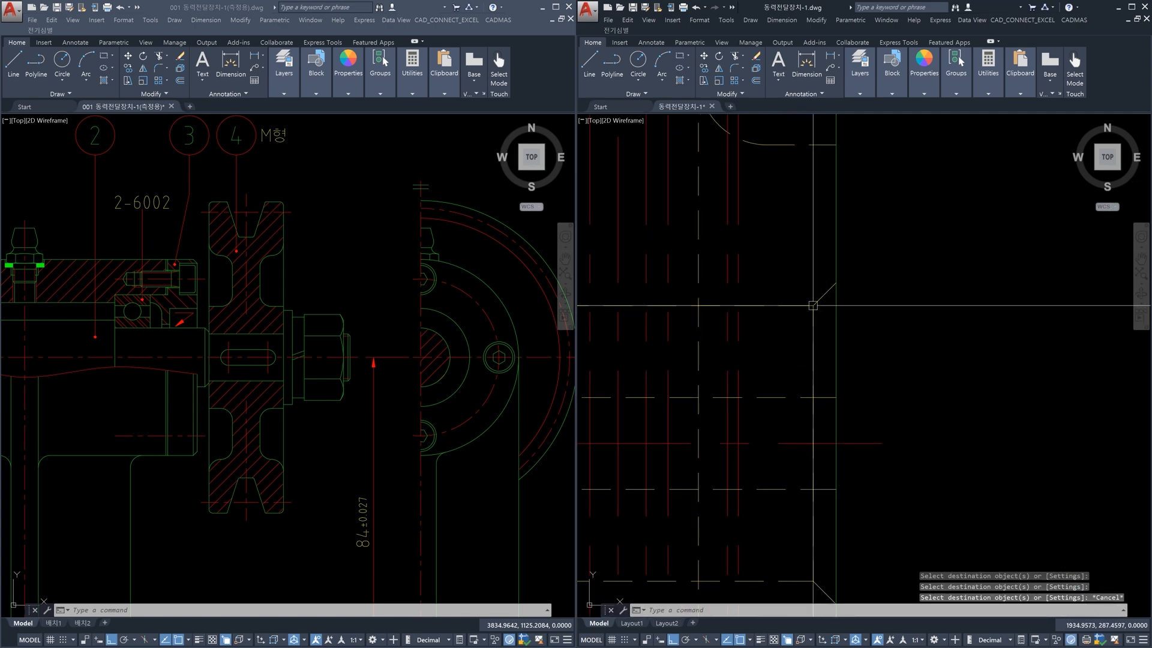
{"action": "left_click", "coordinate": [814, 418]}
{"action": "type", "text": "tr"}
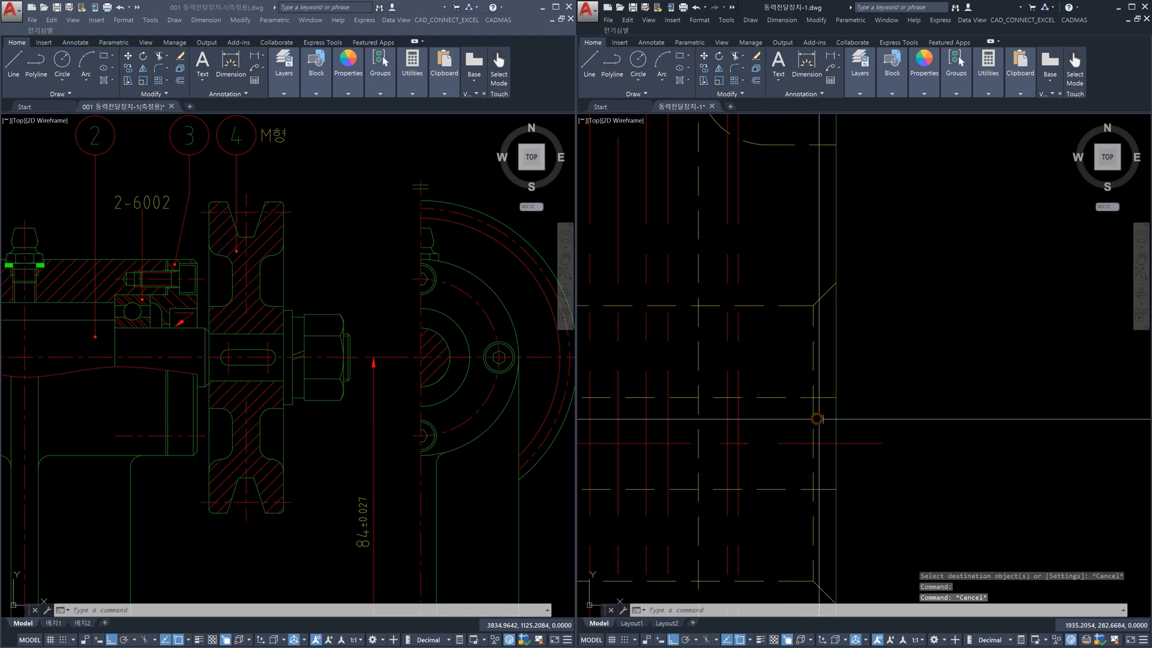
{"action": "key", "text": "Return"}
{"action": "left_click", "coordinate": [800, 410]}
{"action": "left_click", "coordinate": [786, 377]}
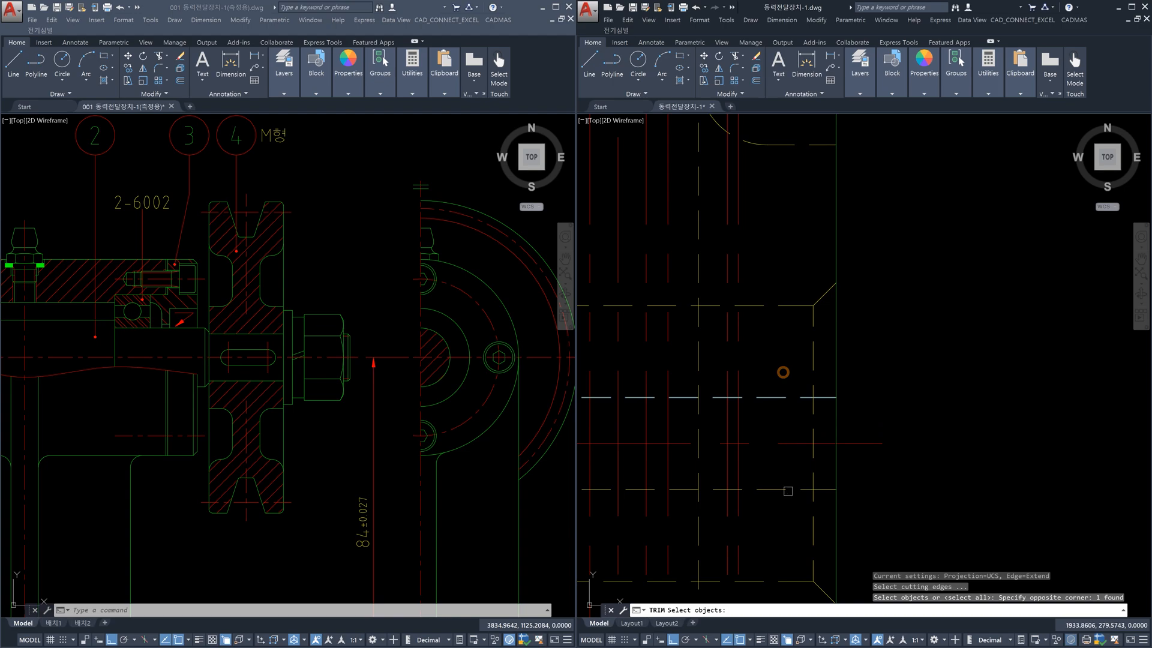
{"action": "right_click", "coordinate": [776, 491]}
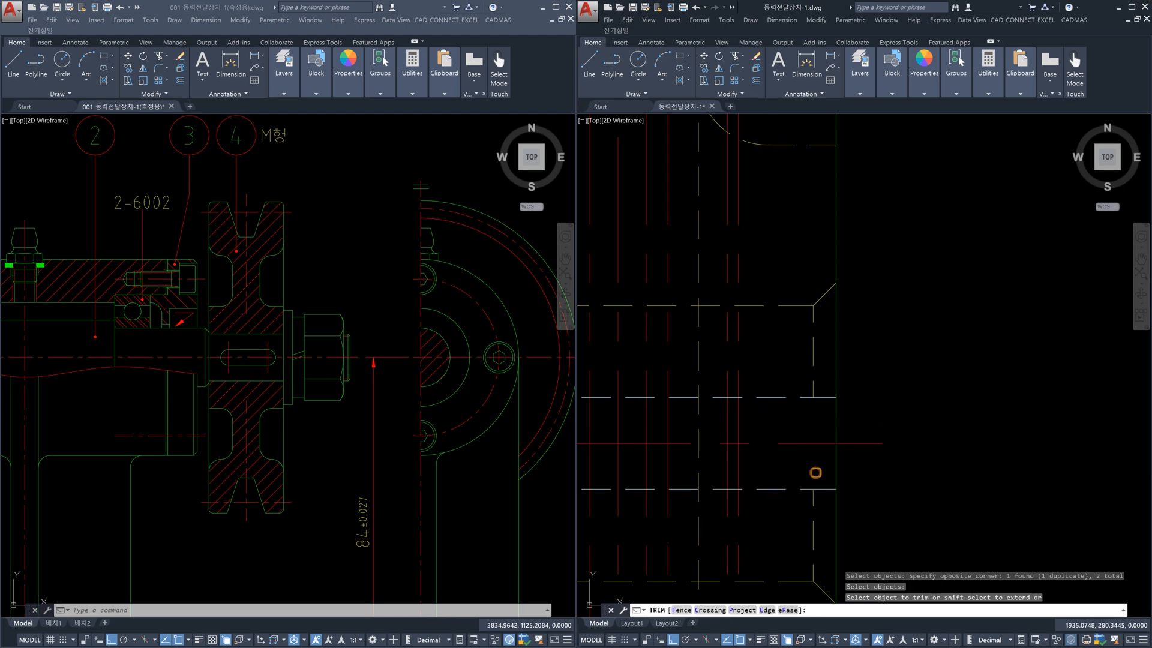
{"action": "key", "text": "Escape"}
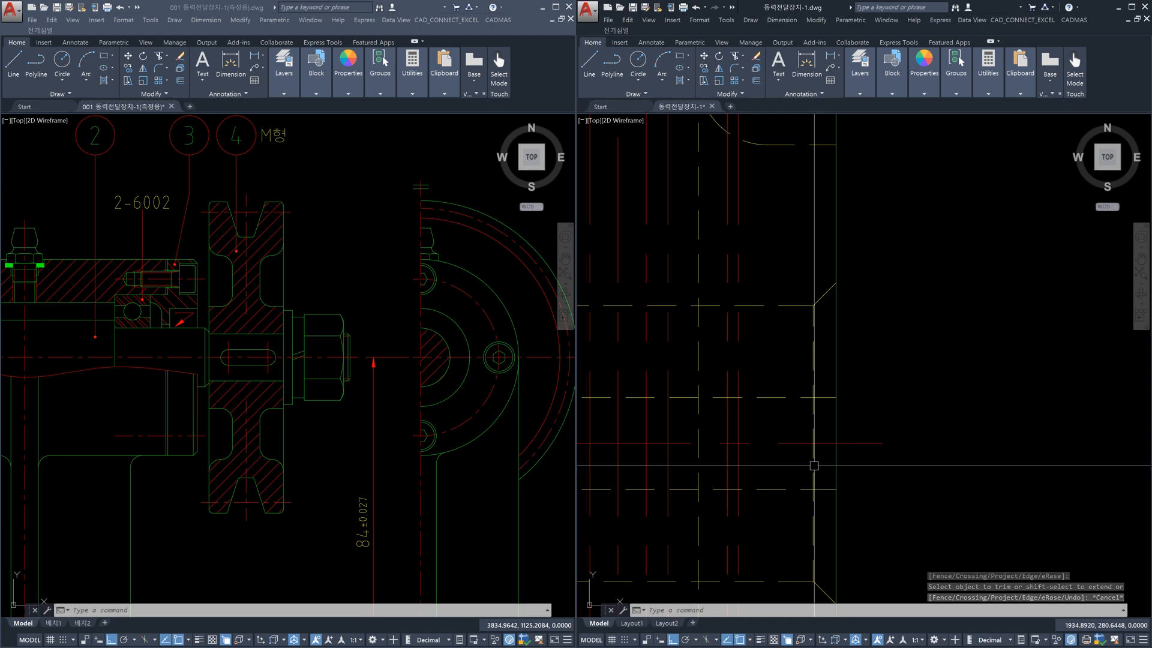
{"action": "key", "text": "ctrl+z"}
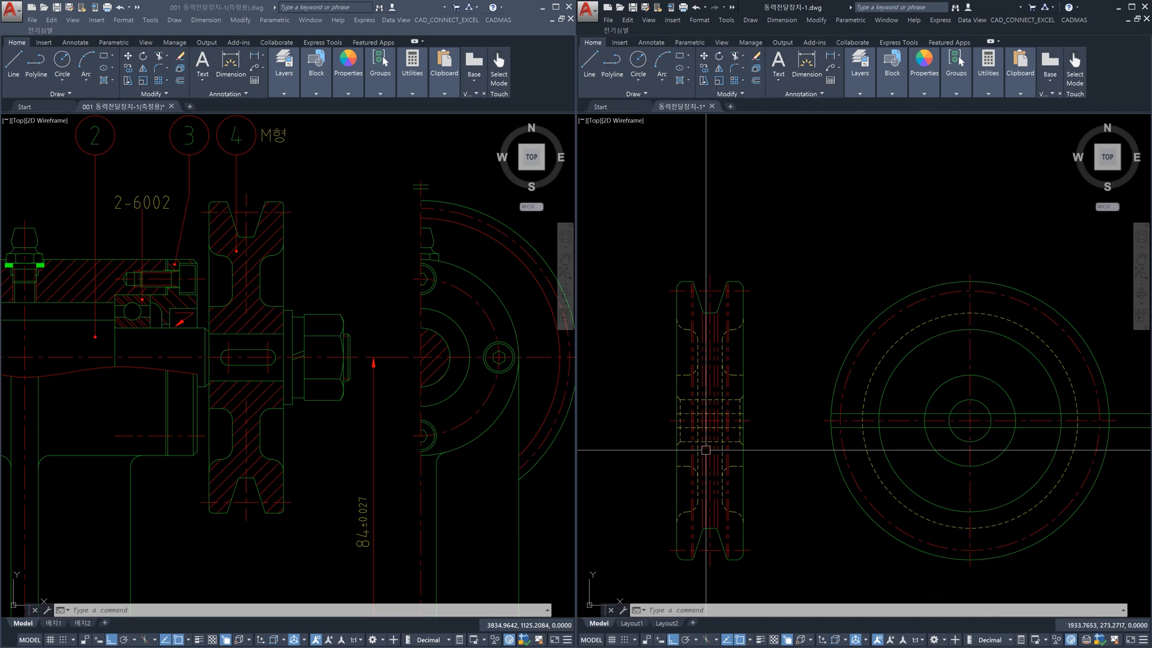
Draw a vertical construction line through the leftmost point of the bore circle in the pulley's front view
{"action": "scroll", "coordinate": [711, 414], "scroll_direction": "up", "scroll_amount": 4}
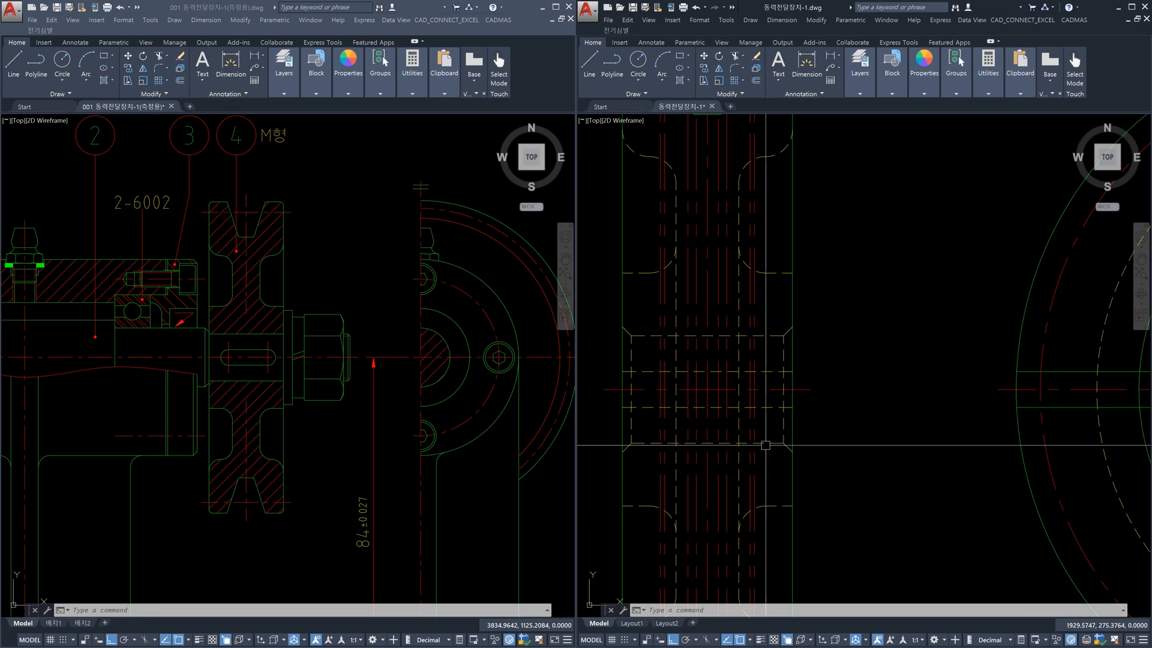
{"action": "scroll", "coordinate": [778, 432], "scroll_direction": "down", "scroll_amount": 4}
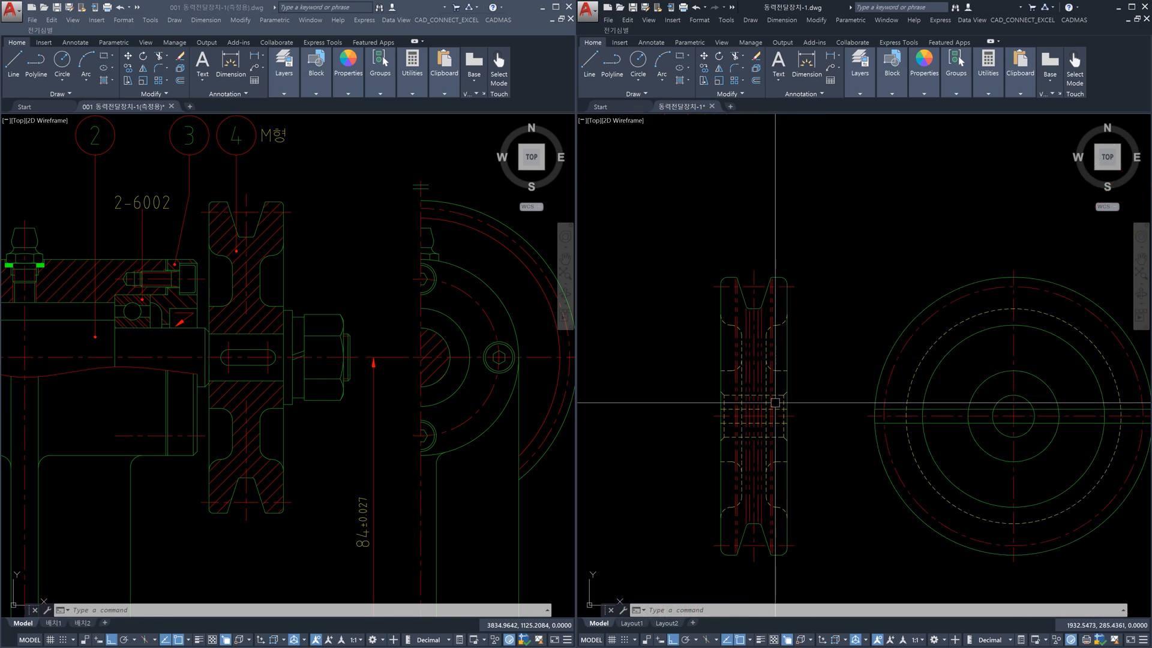
{"action": "middle_click_drag", "start_coordinate": [913, 420], "coordinate": [712, 389]}
{"action": "scroll", "coordinate": [799, 383], "scroll_direction": "up", "scroll_amount": 3}
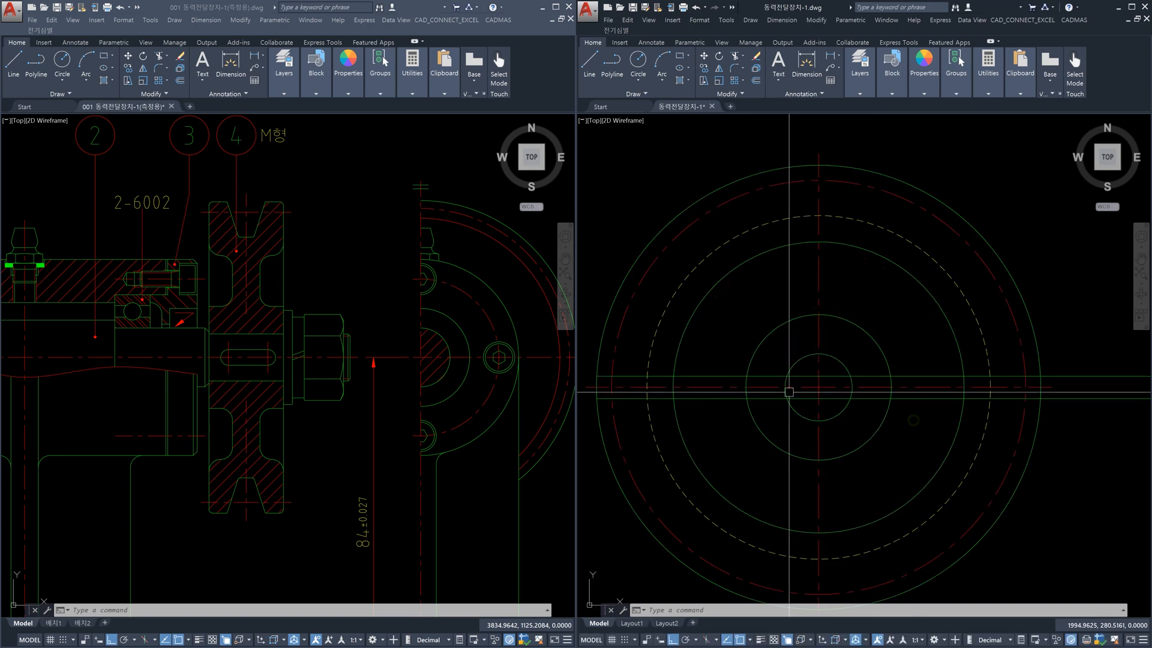
{"action": "scroll", "coordinate": [779, 386], "scroll_direction": "up", "scroll_amount": 4}
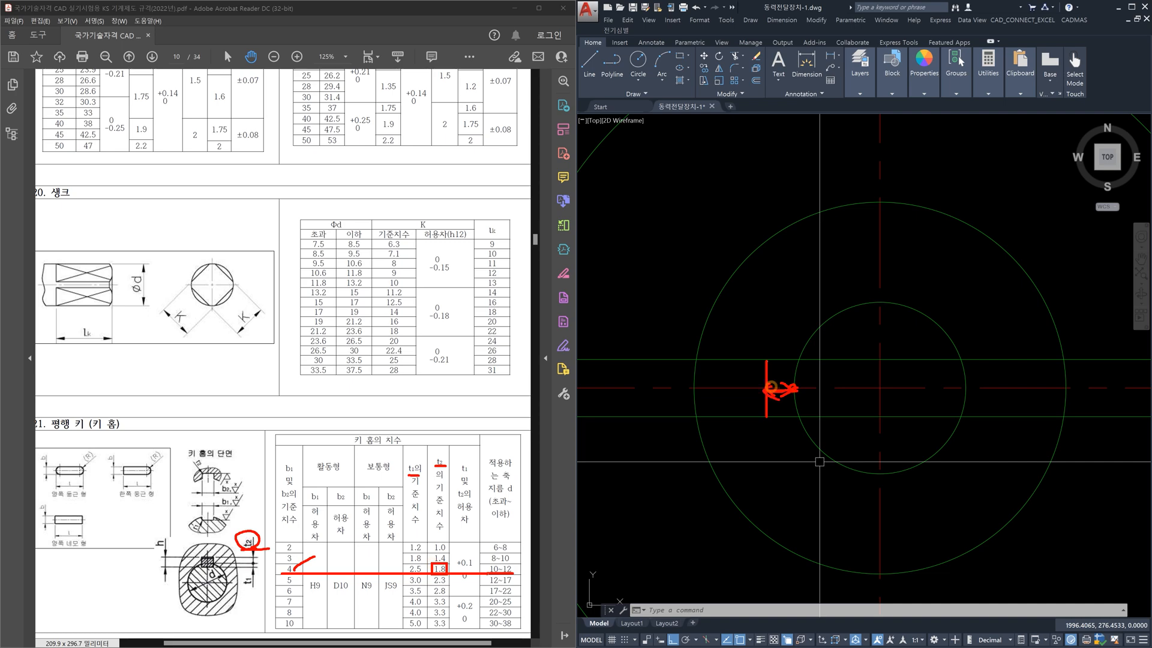
{"action": "key", "text": "Escape"}
{"action": "type", "text": "x"}
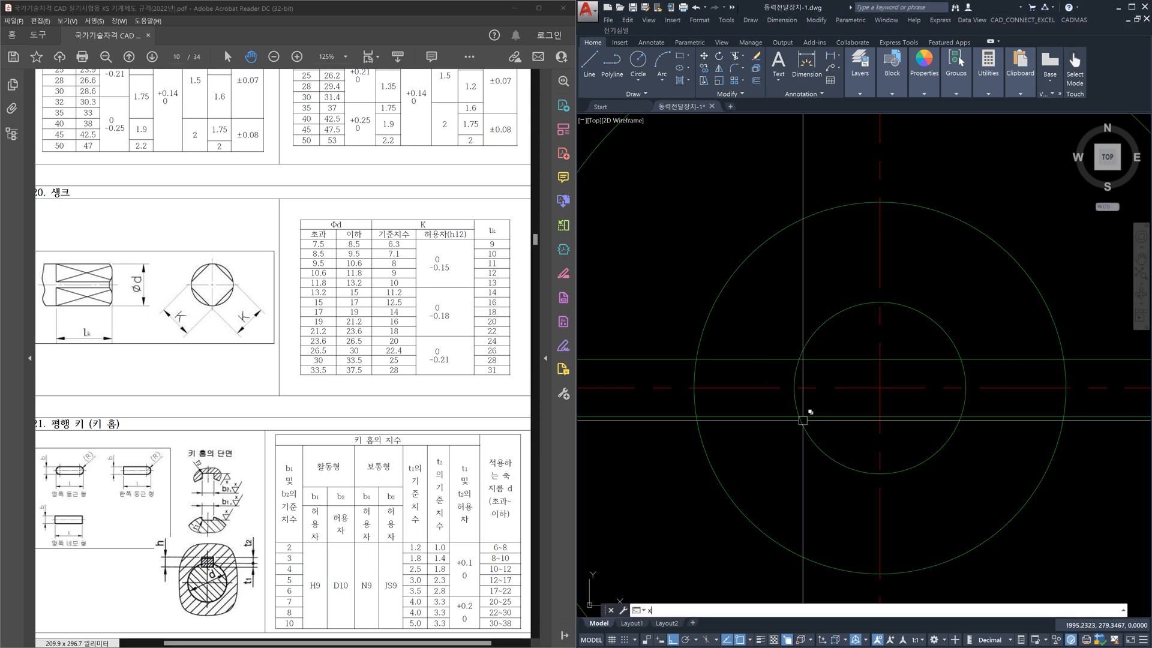
{"action": "type", "text": "l"}
{"action": "key", "text": "Return"}
{"action": "left_click", "coordinate": [795, 385]}
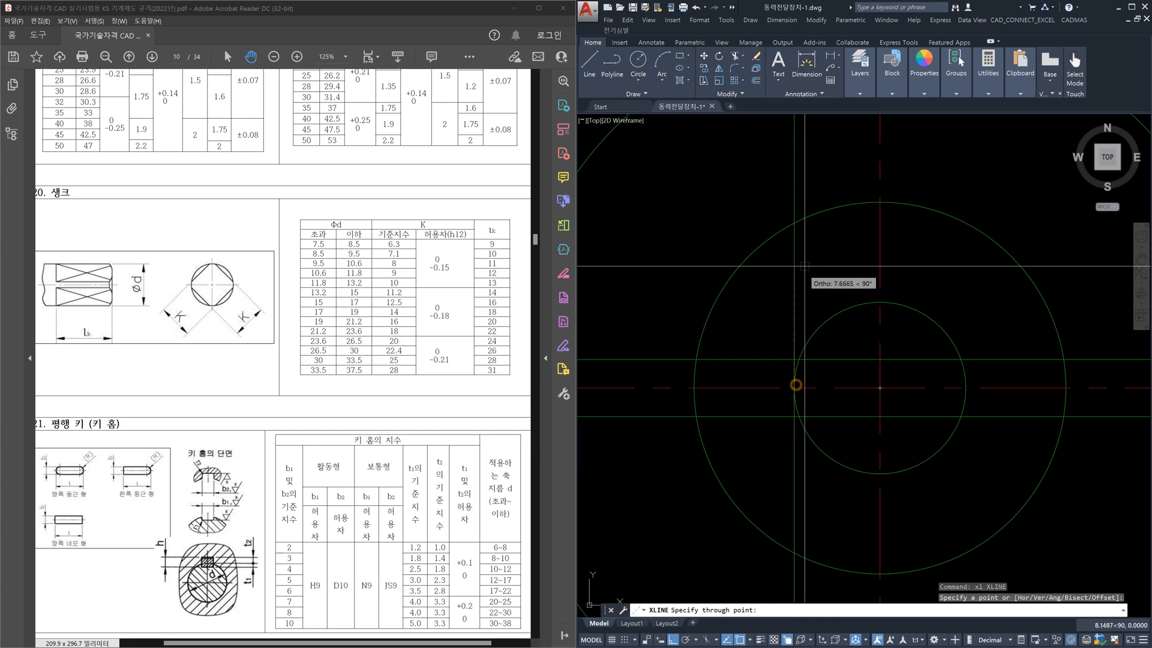
{"action": "left_click", "coordinate": [806, 258]}
{"action": "key", "text": "Escape"}
Move the vertical construction line 1.8 mm to the left of the bore, the t2 keyway depth for a 4 mm key
{"action": "type", "text": "m"}
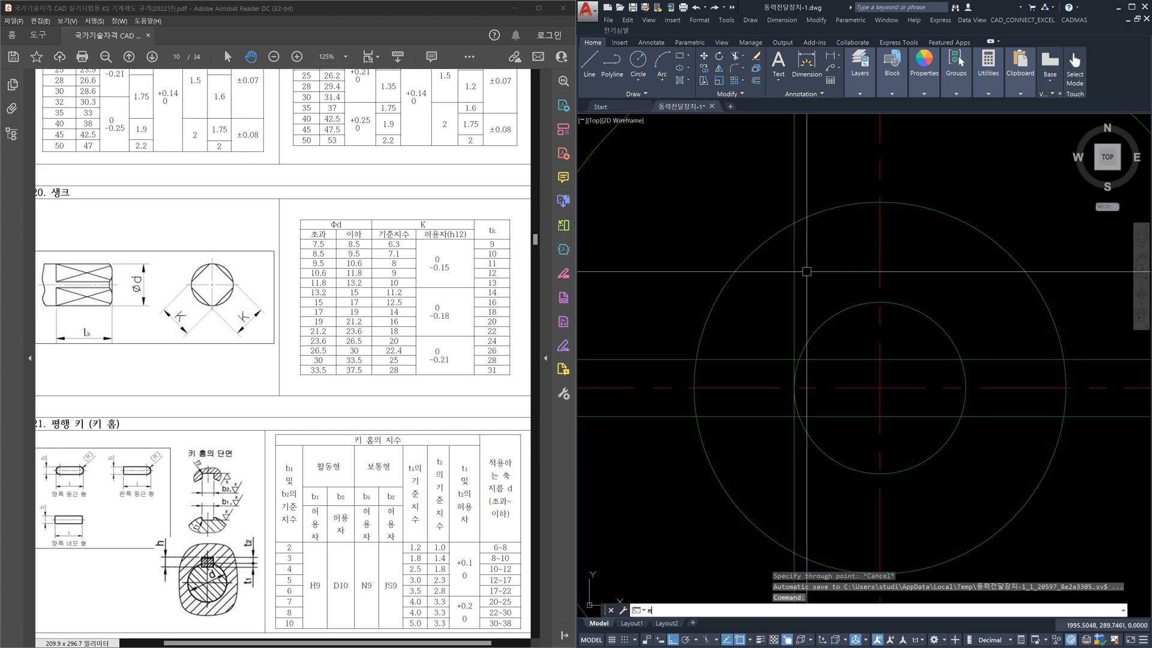
{"action": "key", "text": "Return"}
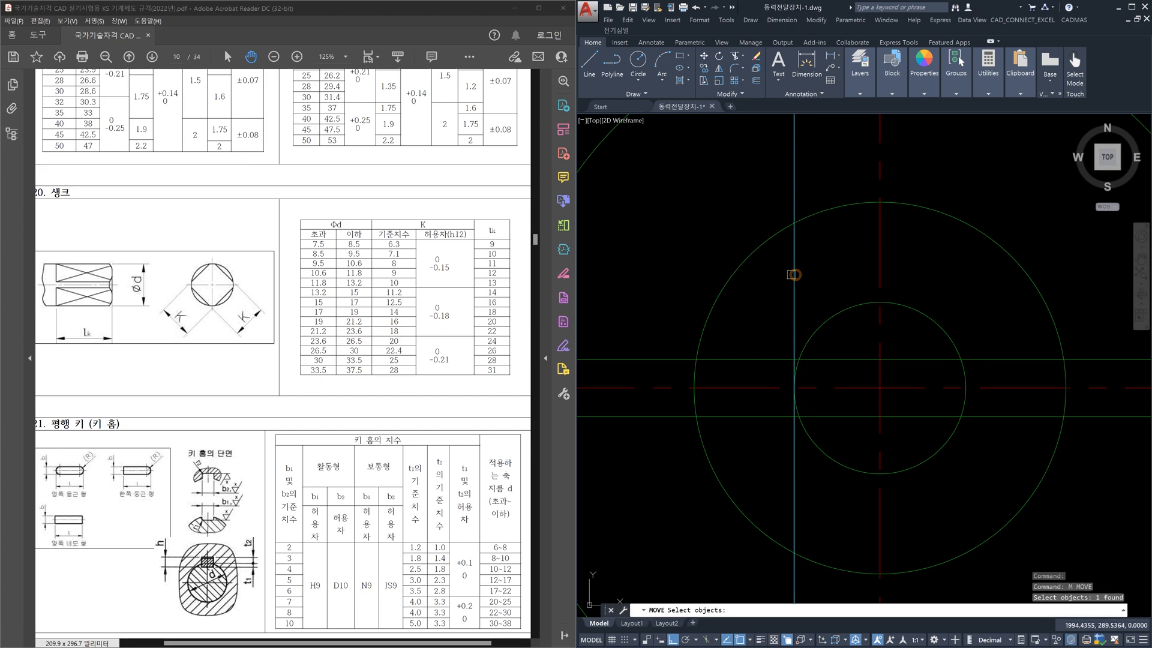
{"action": "key", "text": "Return"}
{"action": "left_click", "coordinate": [711, 222]}
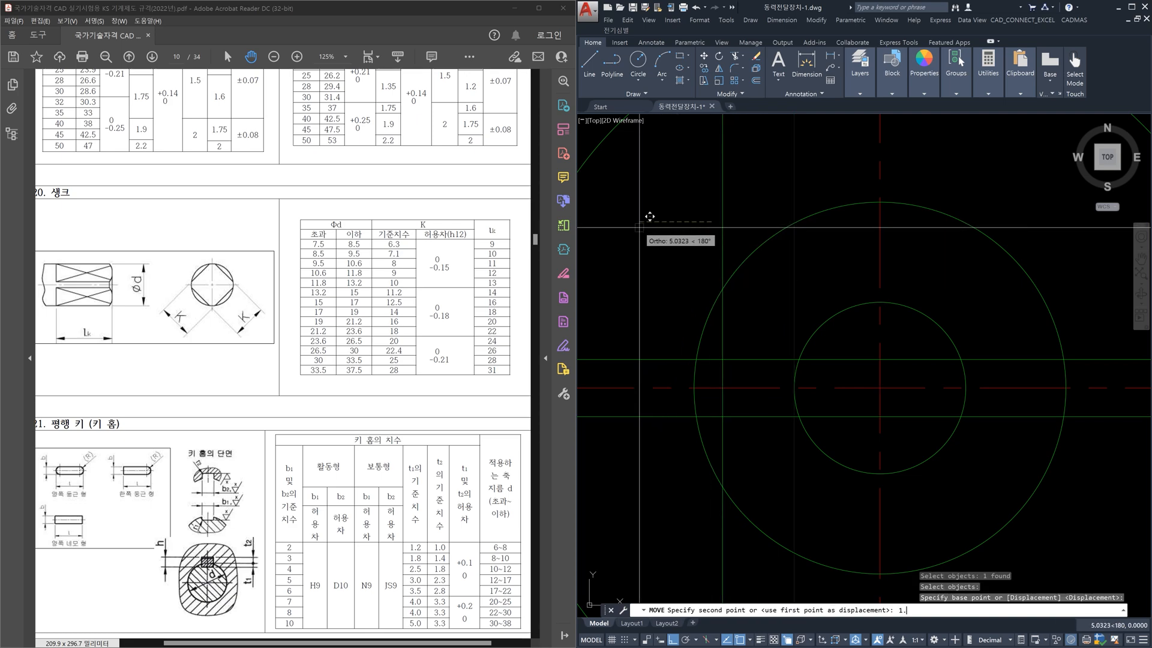
{"action": "key", "text": "Return"}
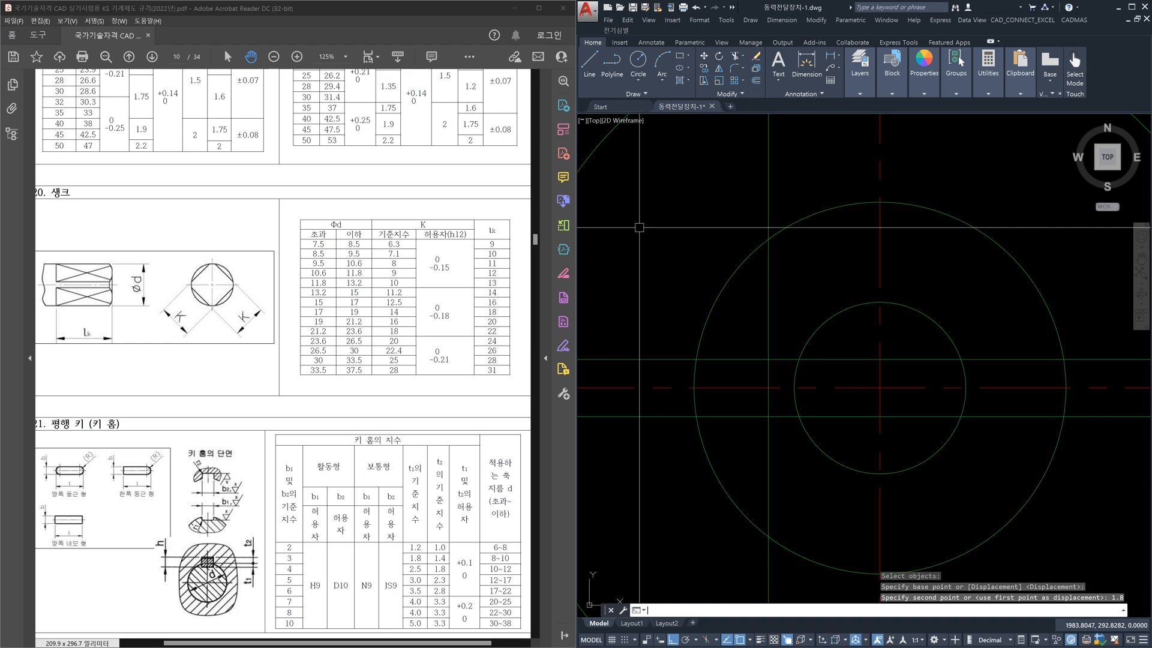
Trim the crossing construction lines into the closed left end of the keyway and remove the bore arc inside it
{"action": "type", "text": "tr"}
{"action": "key", "text": "Return"}
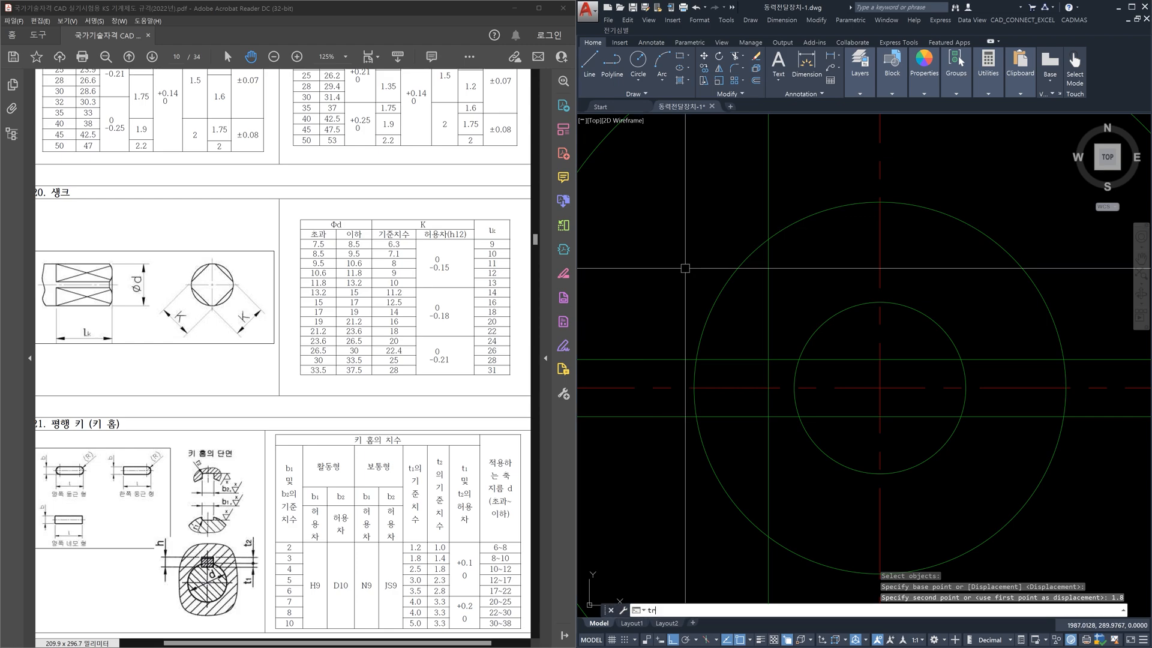
{"action": "left_click", "coordinate": [774, 420]}
{"action": "left_click", "coordinate": [761, 408]}
{"action": "key", "text": "Return"}
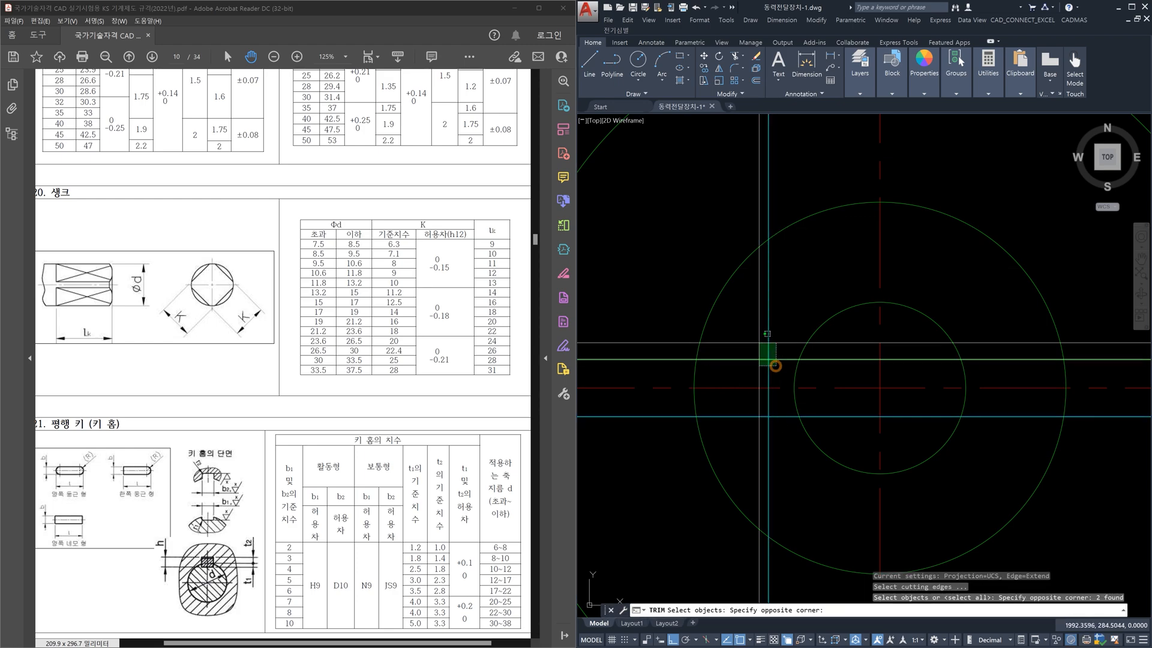
{"action": "left_click", "coordinate": [761, 337]}
{"action": "left_click", "coordinate": [775, 331]}
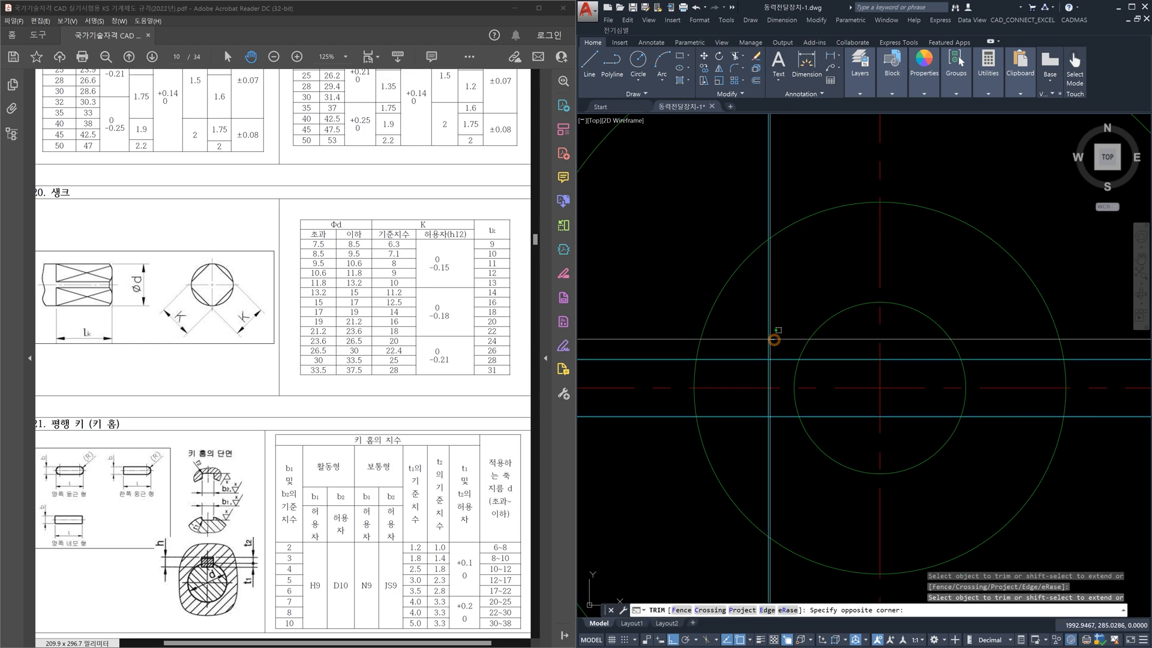
{"action": "left_click", "coordinate": [757, 370]}
{"action": "left_click", "coordinate": [750, 344]}
{"action": "left_click", "coordinate": [751, 429]}
{"action": "left_click", "coordinate": [744, 404]}
{"action": "left_click", "coordinate": [771, 440]}
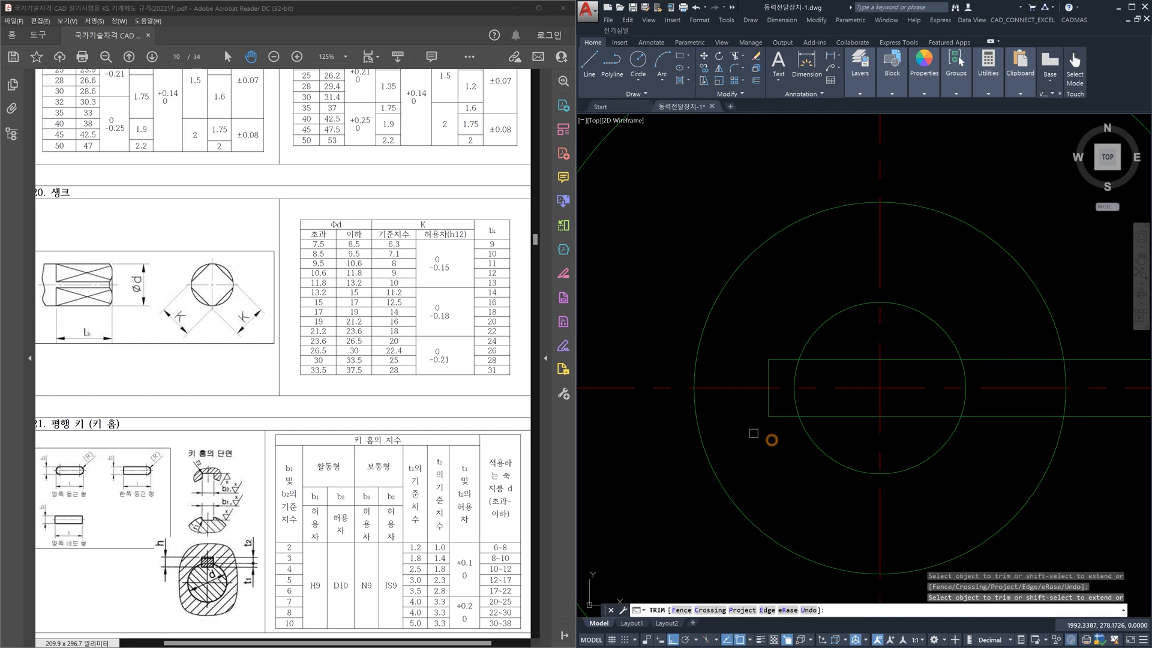
{"action": "left_click", "coordinate": [753, 439]}
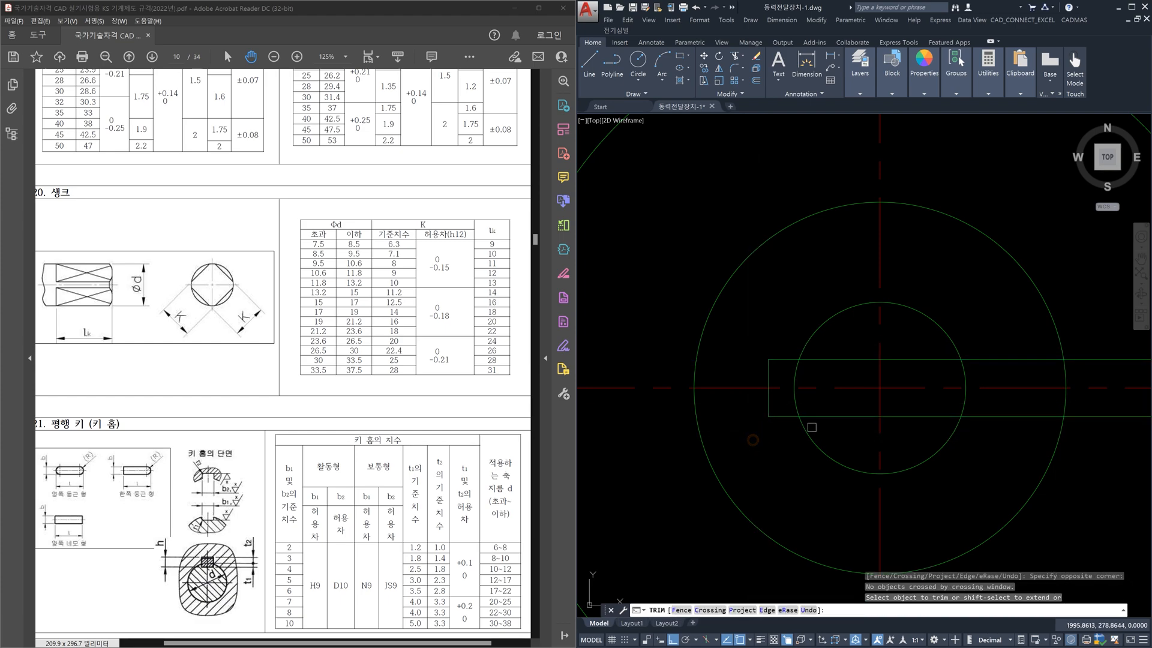
{"action": "left_click", "coordinate": [795, 403]}
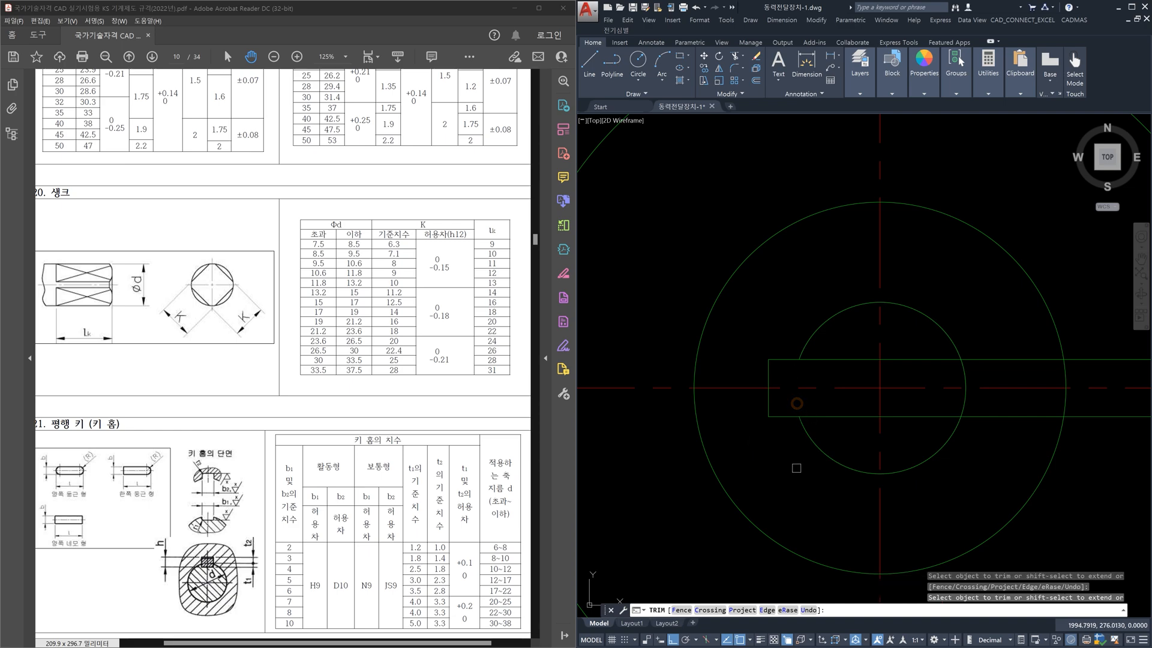
{"action": "key", "text": "Escape"}
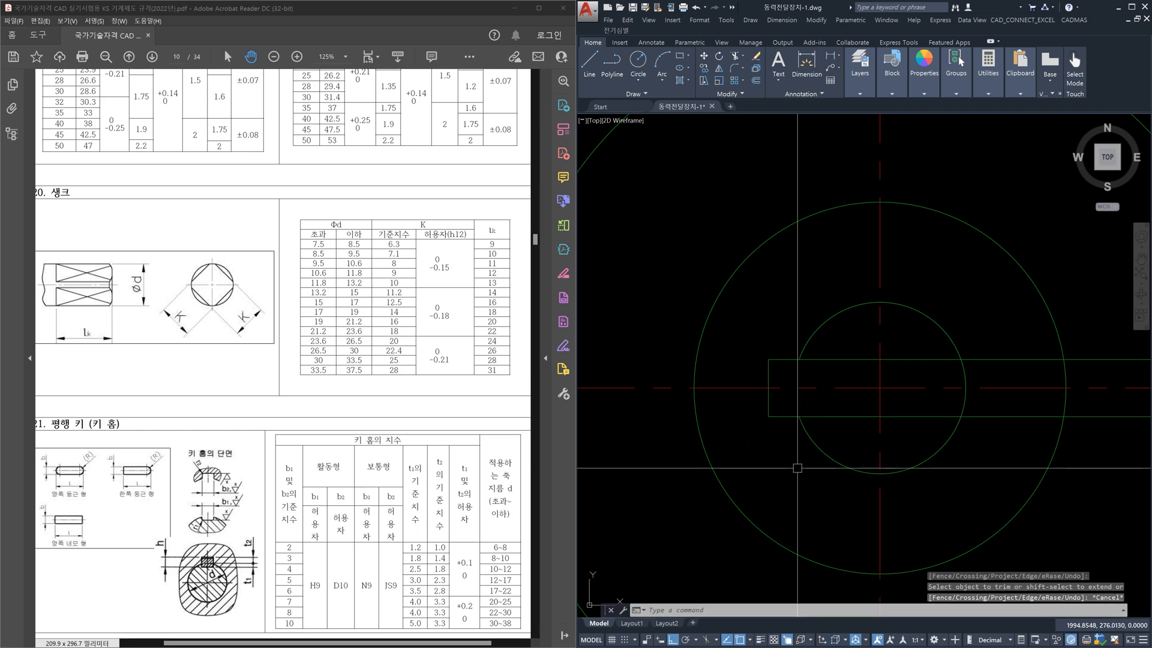
Trim the two keyway lines inside the bore circle and erase their leftover segments to the right of the bore in the pulley's front view
{"action": "type", "text": "tr"}
{"action": "key", "text": "Return"}
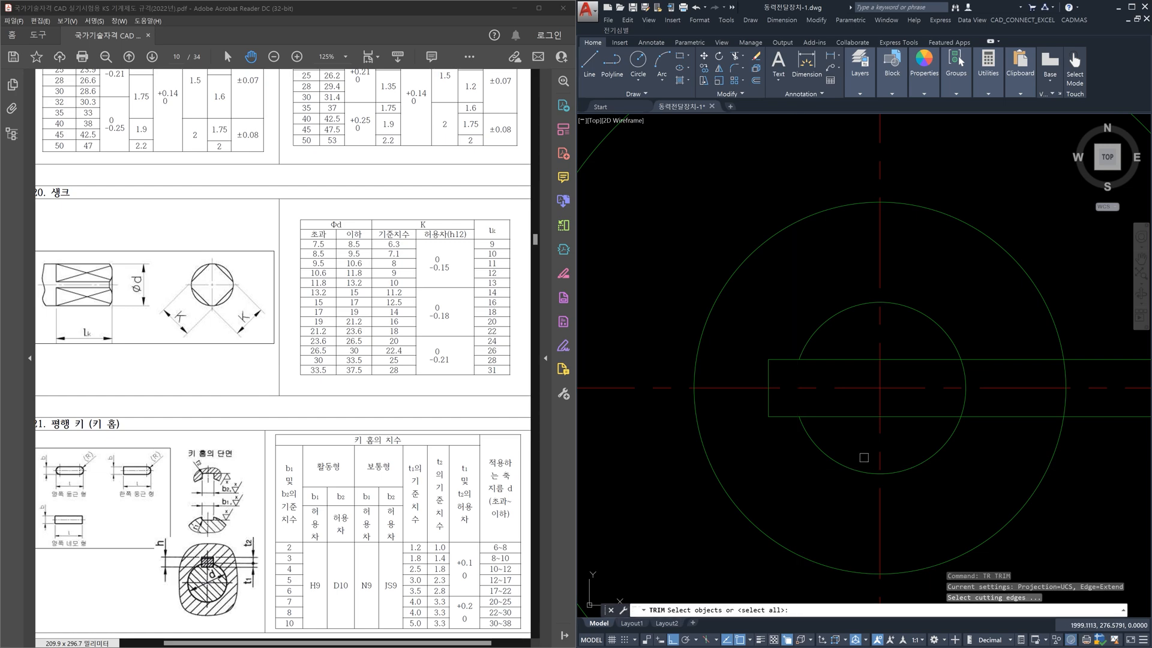
{"action": "left_click", "coordinate": [921, 456]}
{"action": "key", "text": "Return"}
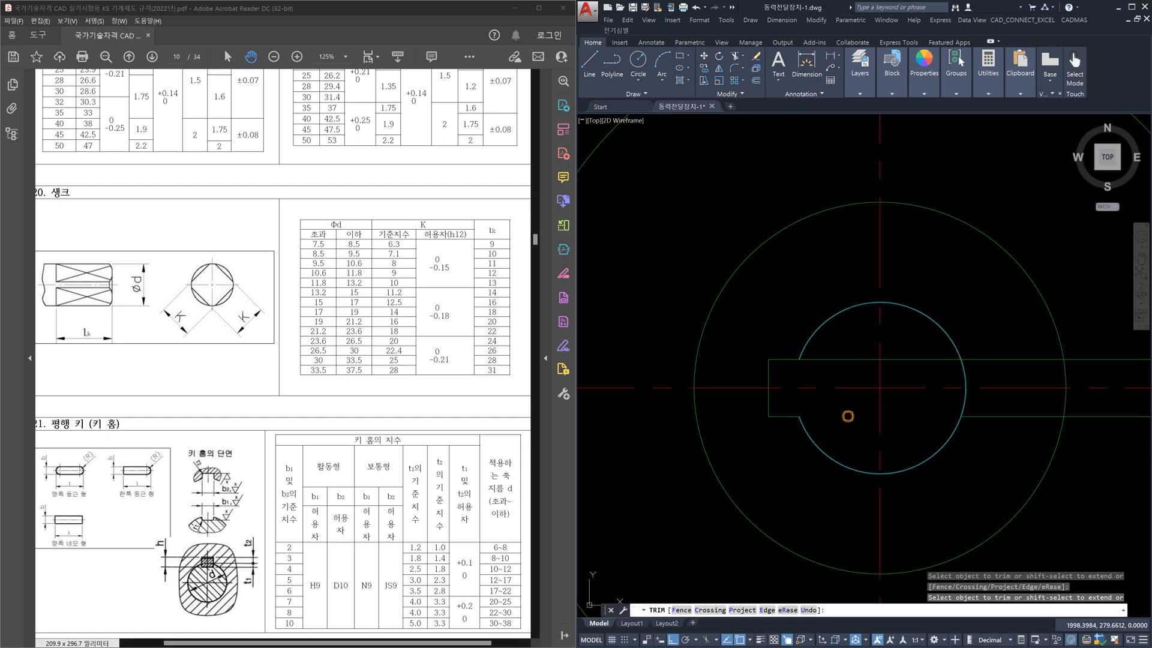
{"action": "key", "text": "Escape"}
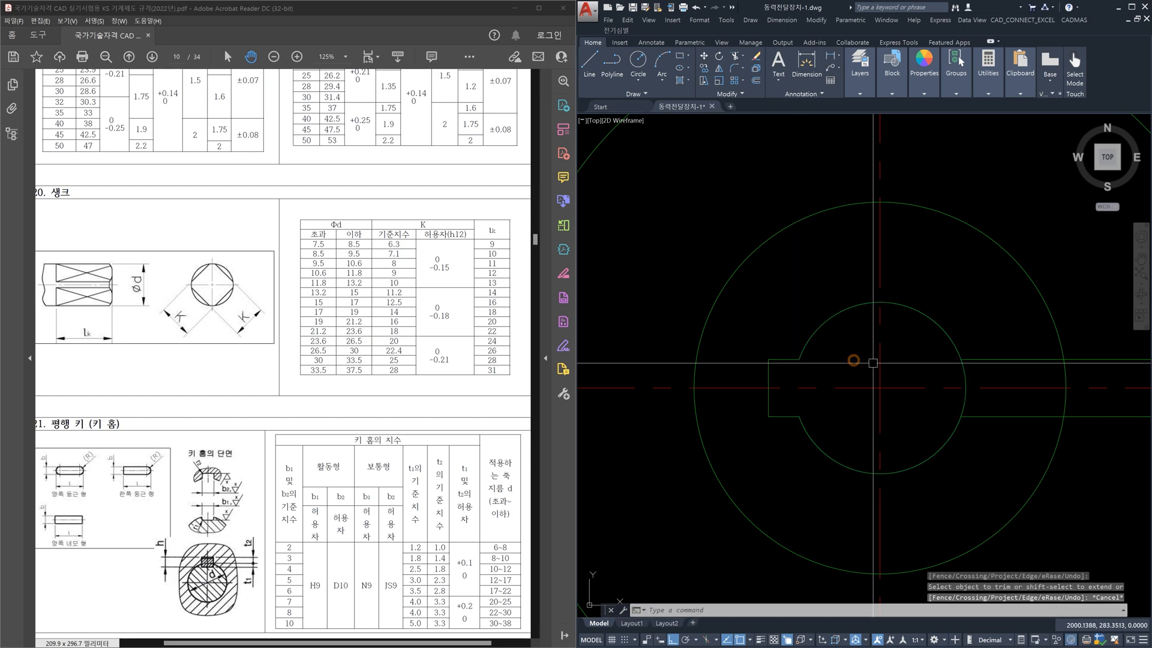
{"action": "left_click", "coordinate": [976, 359]}
{"action": "left_click", "coordinate": [995, 415]}
{"action": "key", "text": "Delete"}
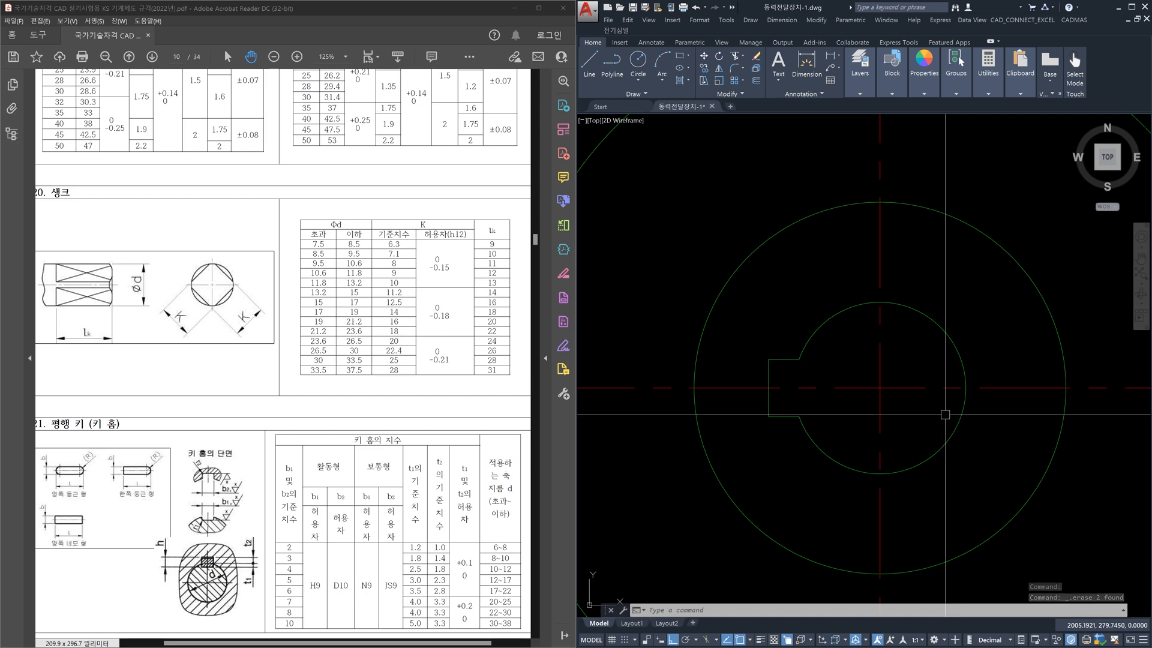
Copy the pulley's complete side view about 101 mm straight down below the original
{"action": "scroll", "coordinate": [945, 414], "scroll_direction": "down", "scroll_amount": 6}
{"action": "scroll", "coordinate": [958, 396], "scroll_direction": "up", "scroll_amount": 3}
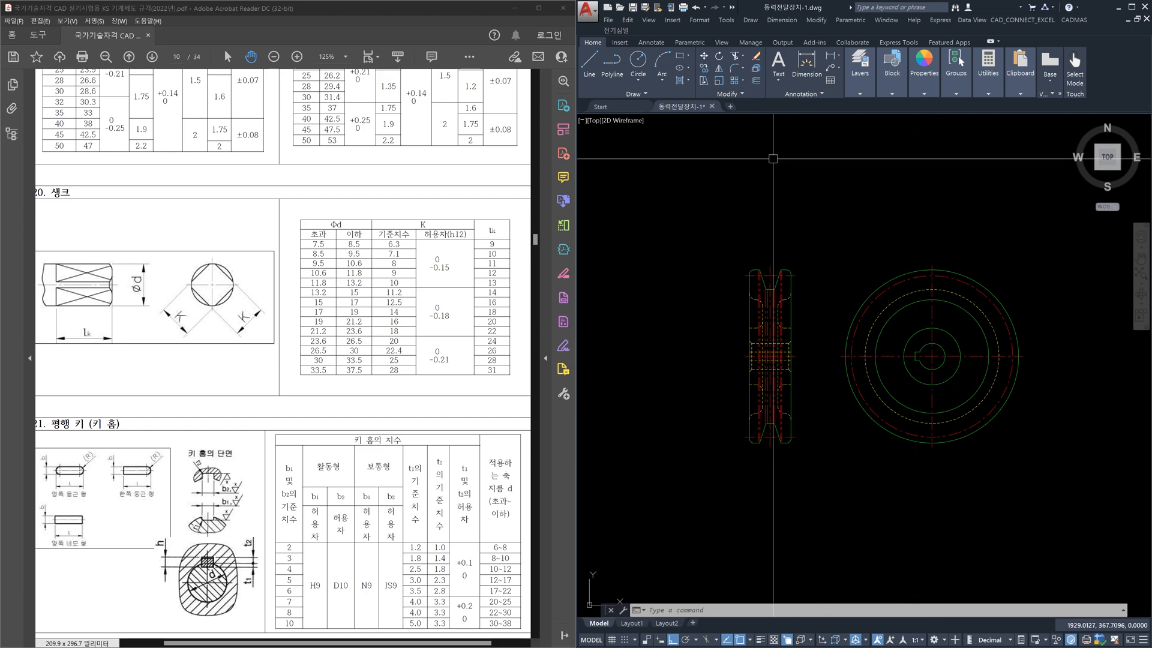
{"action": "middle_click_drag", "start_coordinate": [791, 517], "coordinate": [786, 412]}
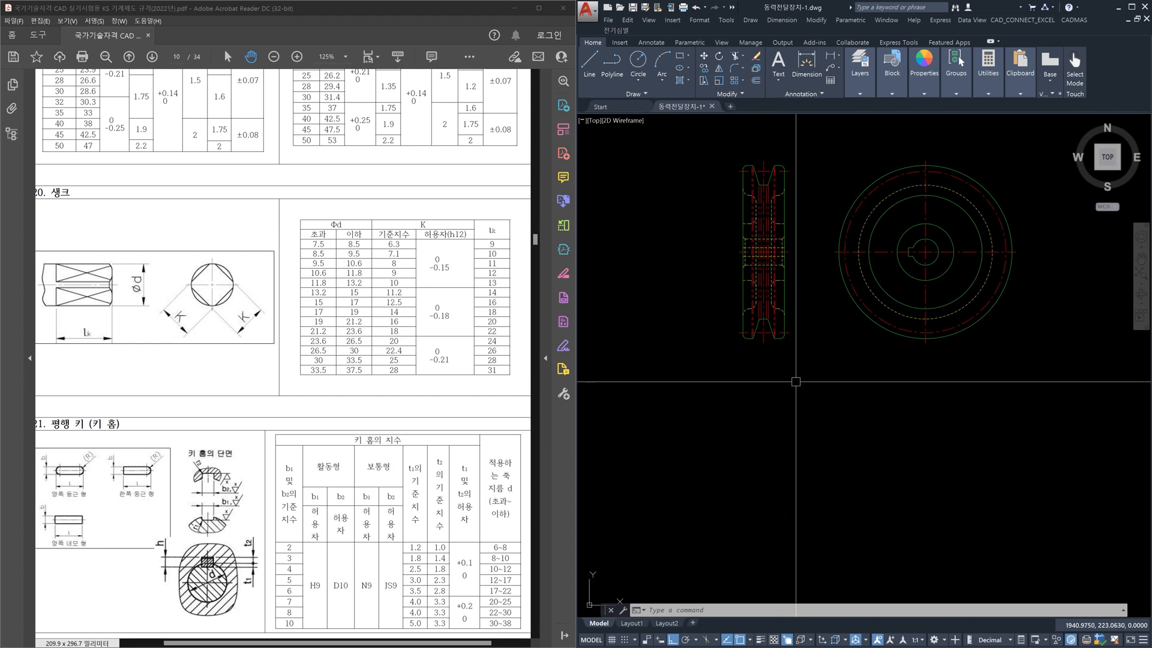
{"action": "key", "text": "Escape"}
{"action": "middle_click_drag", "start_coordinate": [783, 380], "coordinate": [786, 431]}
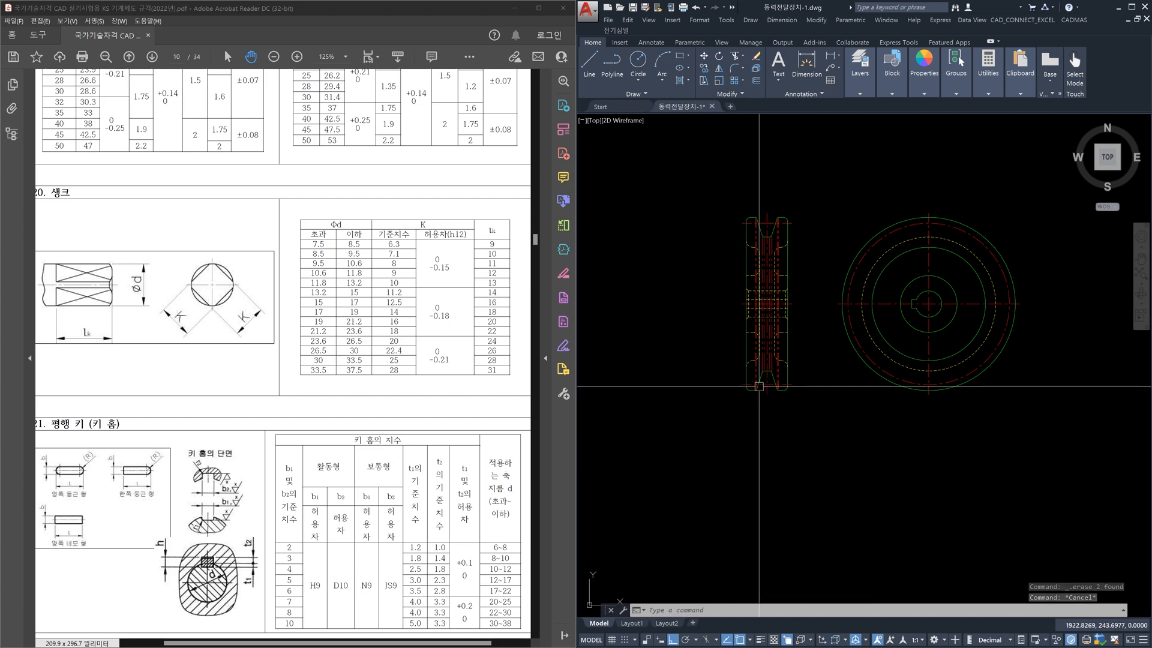
{"action": "type", "text": "co"}
{"action": "key", "text": "space"}
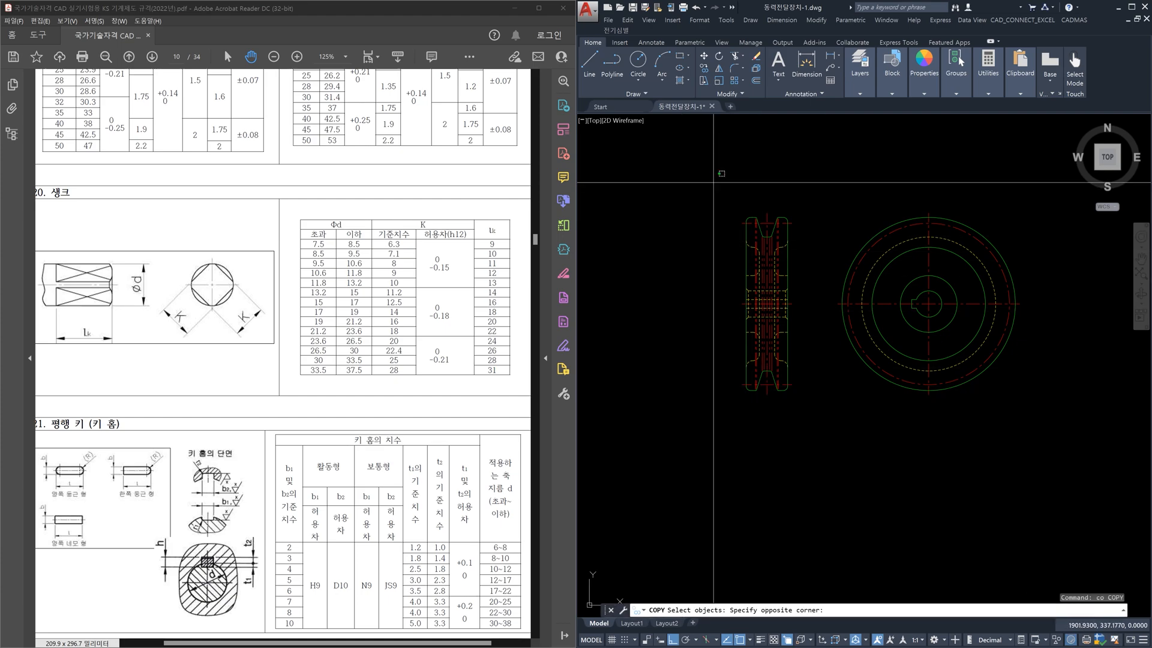
{"action": "left_click", "coordinate": [813, 419]}
{"action": "key", "text": "space"}
{"action": "left_click", "coordinate": [806, 198]}
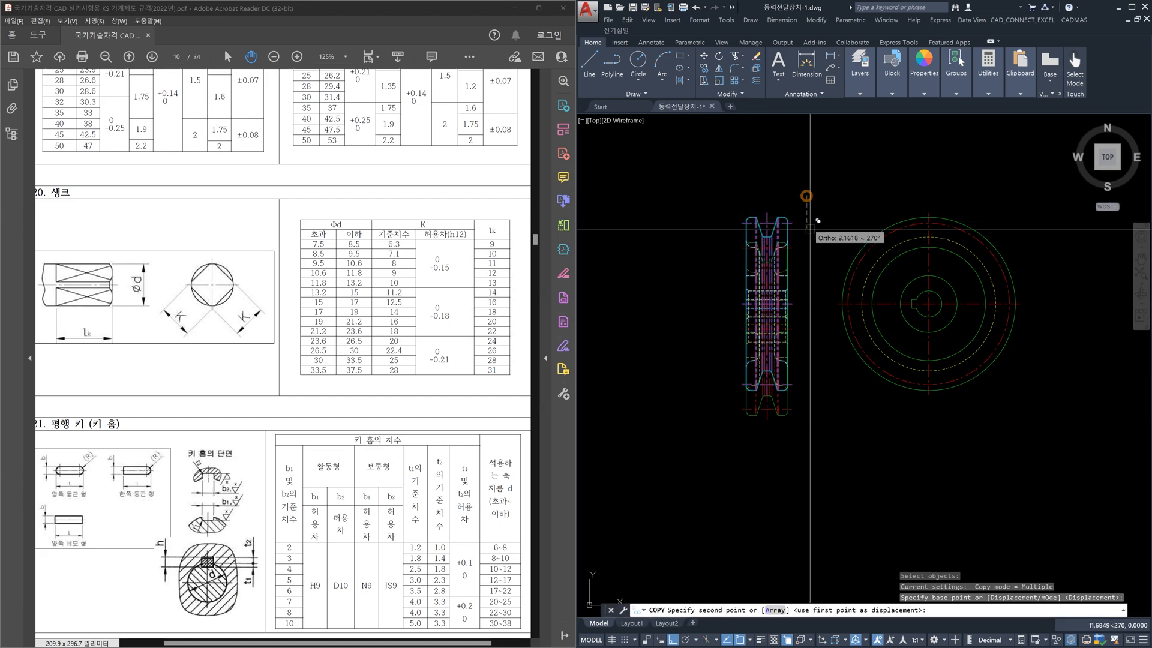
{"action": "left_click", "coordinate": [819, 419]}
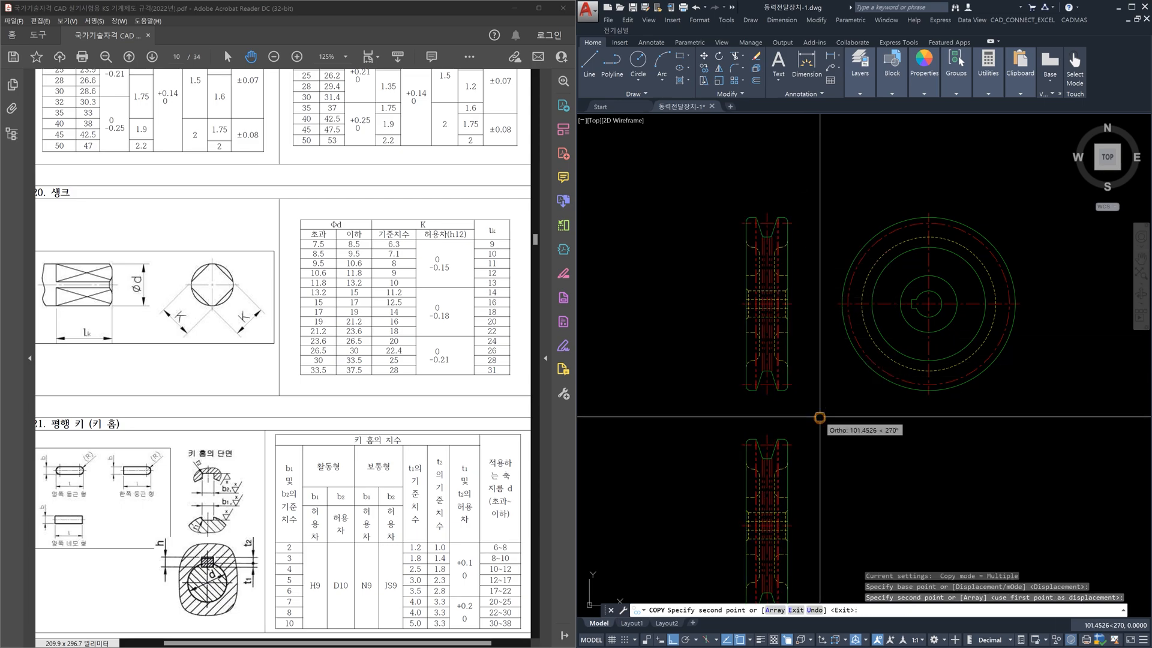
{"action": "key", "text": "Escape"}
{"action": "scroll", "coordinate": [837, 420], "scroll_direction": "up", "scroll_amount": 4}
{"action": "scroll", "coordinate": [837, 420], "scroll_direction": "up", "scroll_amount": 2}
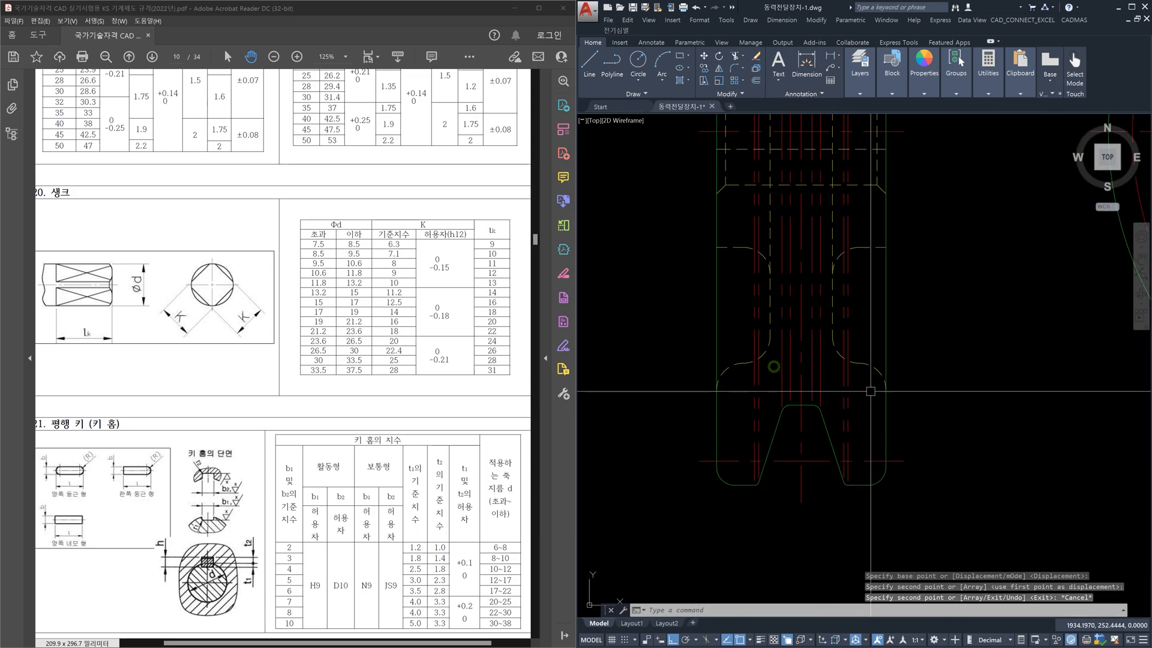
{"action": "left_click", "coordinate": [833, 387]}
{"action": "left_click", "coordinate": [810, 372]}
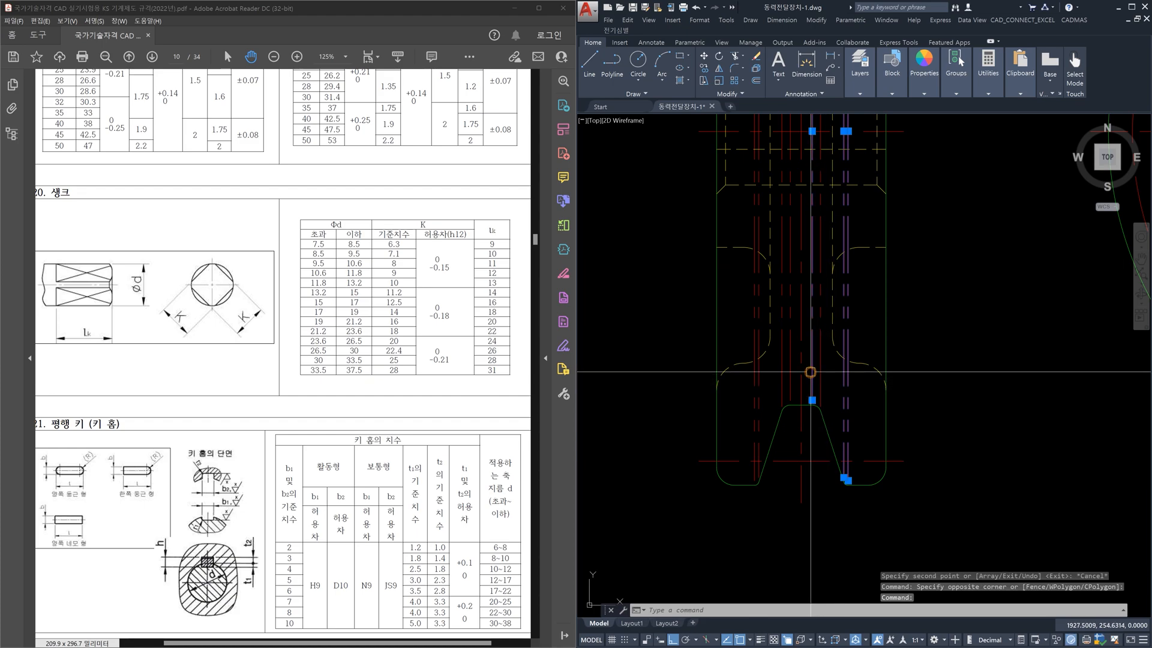
{"action": "left_click", "coordinate": [821, 379]}
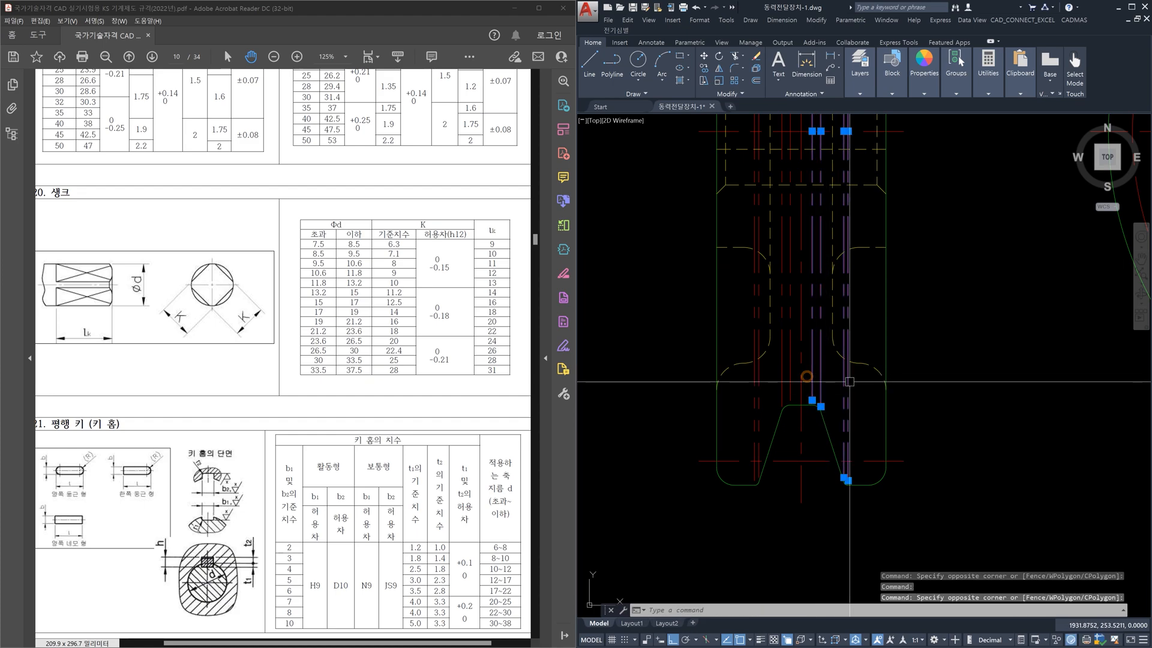
{"action": "key", "text": "Escape"}
Erase the eight red vertical lines at the groove edges in the lower copy of the side view, keeping the centre line
{"action": "scroll", "coordinate": [838, 342], "scroll_direction": "down", "scroll_amount": 2}
{"action": "scroll", "coordinate": [839, 345], "scroll_direction": "down", "scroll_amount": 2}
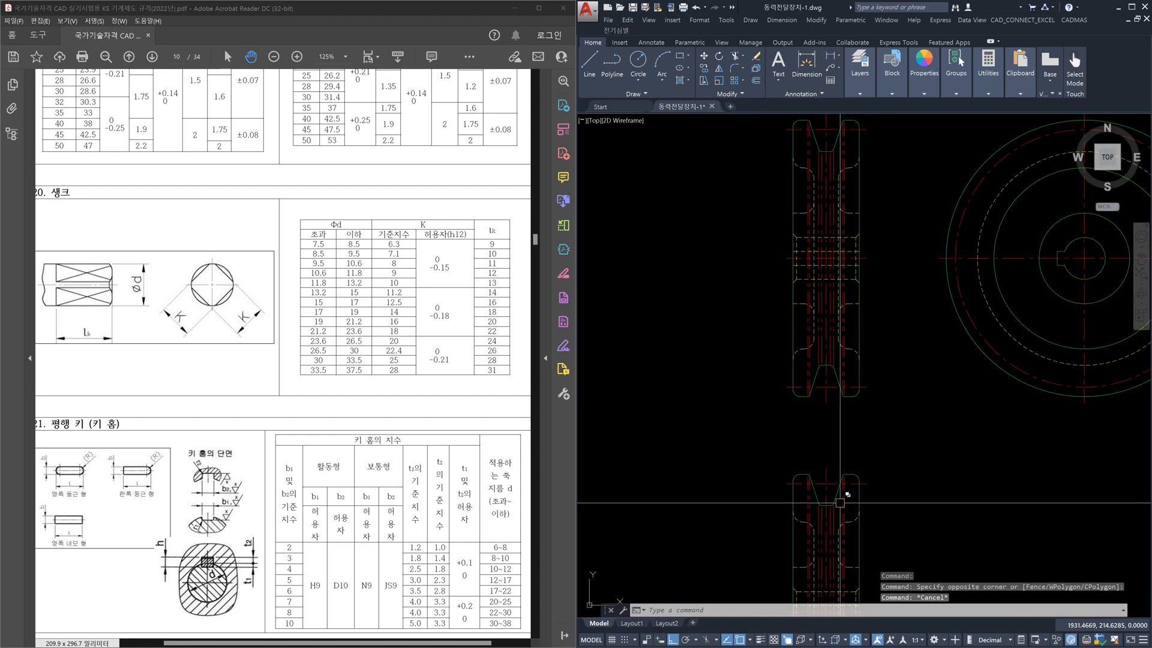
{"action": "scroll", "coordinate": [840, 503], "scroll_direction": "up", "scroll_amount": 6}
{"action": "left_click", "coordinate": [864, 384]}
{"action": "left_click", "coordinate": [844, 392]}
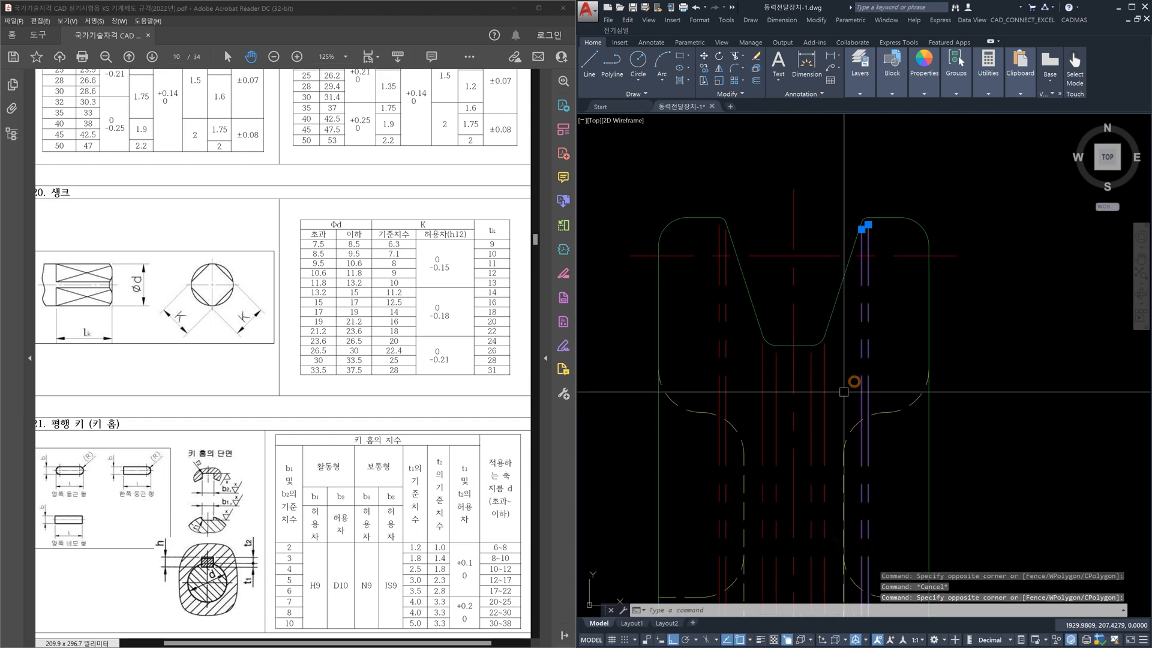
{"action": "left_click", "coordinate": [807, 400]}
{"action": "left_click", "coordinate": [775, 404]}
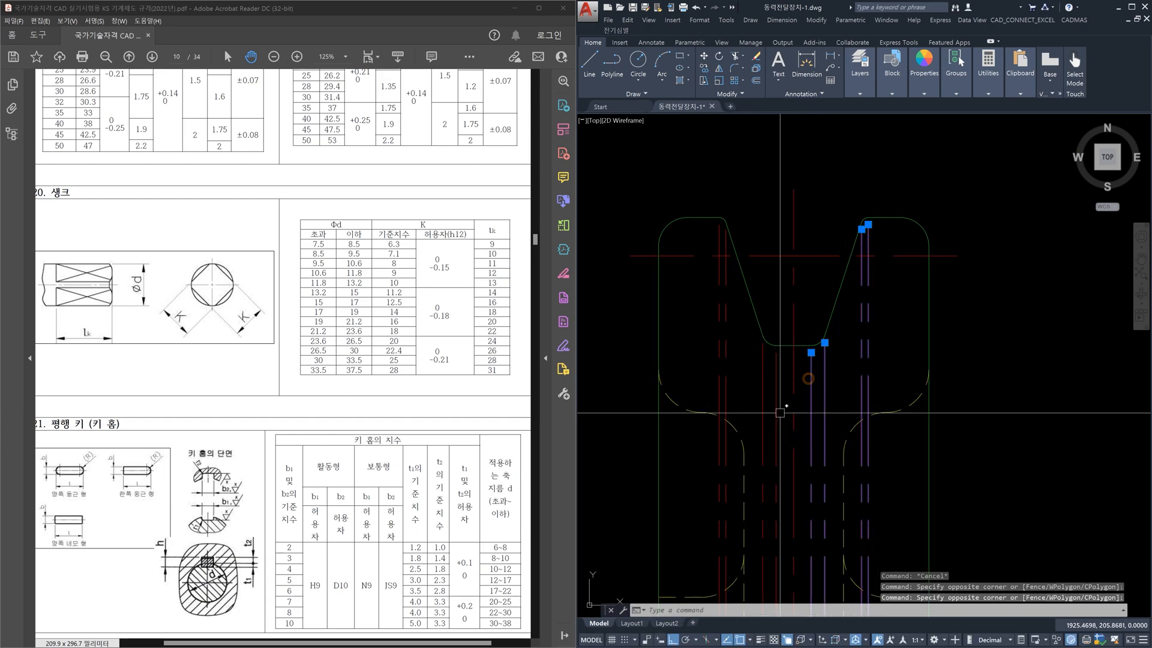
{"action": "left_click", "coordinate": [703, 376]}
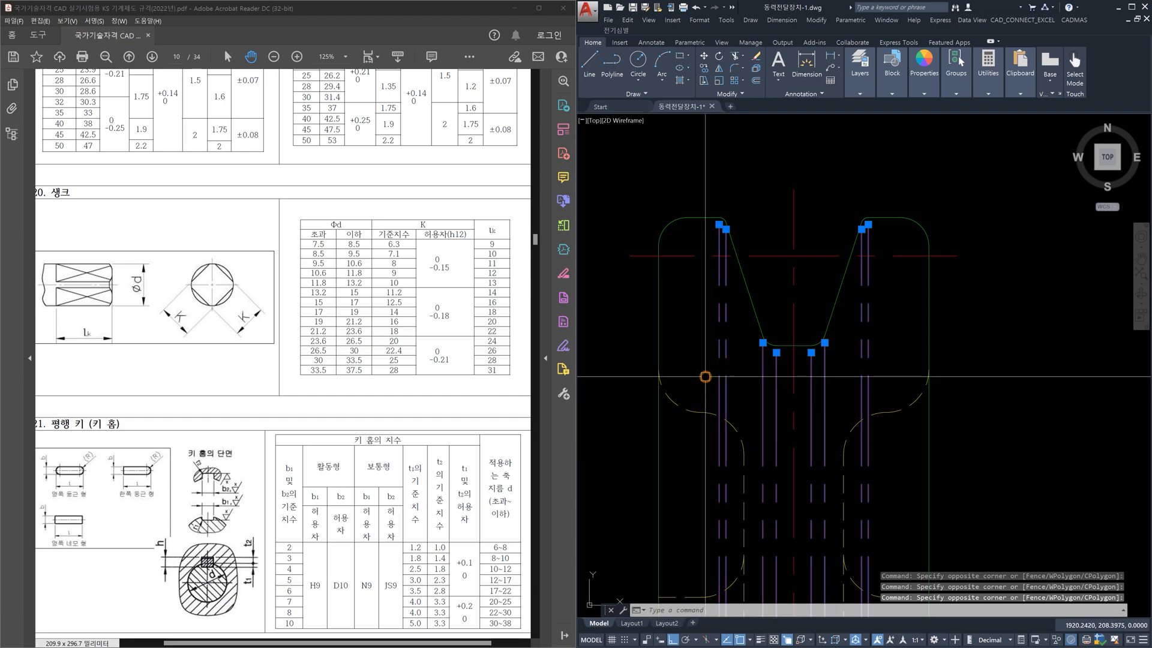
{"action": "key", "text": "Delete"}
{"action": "scroll", "coordinate": [863, 348], "scroll_direction": "down", "scroll_amount": 5}
{"action": "middle_click_drag", "start_coordinate": [874, 354], "coordinate": [850, 397]}
{"action": "scroll", "coordinate": [849, 397], "scroll_direction": "up", "scroll_amount": 2}
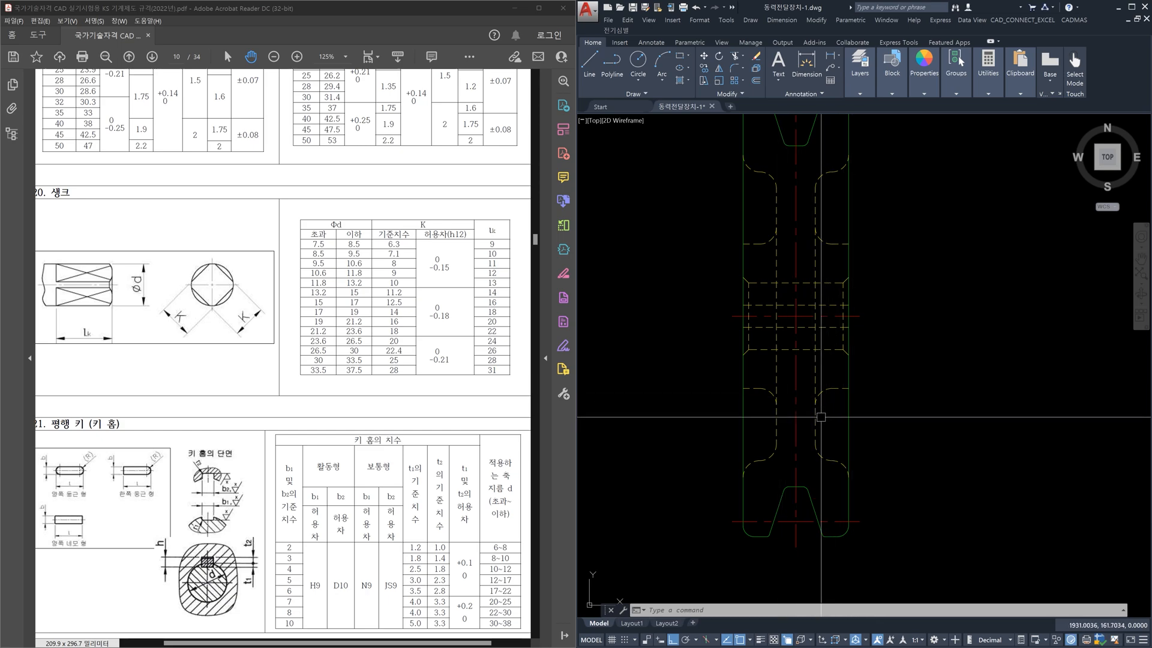
{"action": "scroll", "coordinate": [837, 417], "scroll_direction": "down", "scroll_amount": 3}
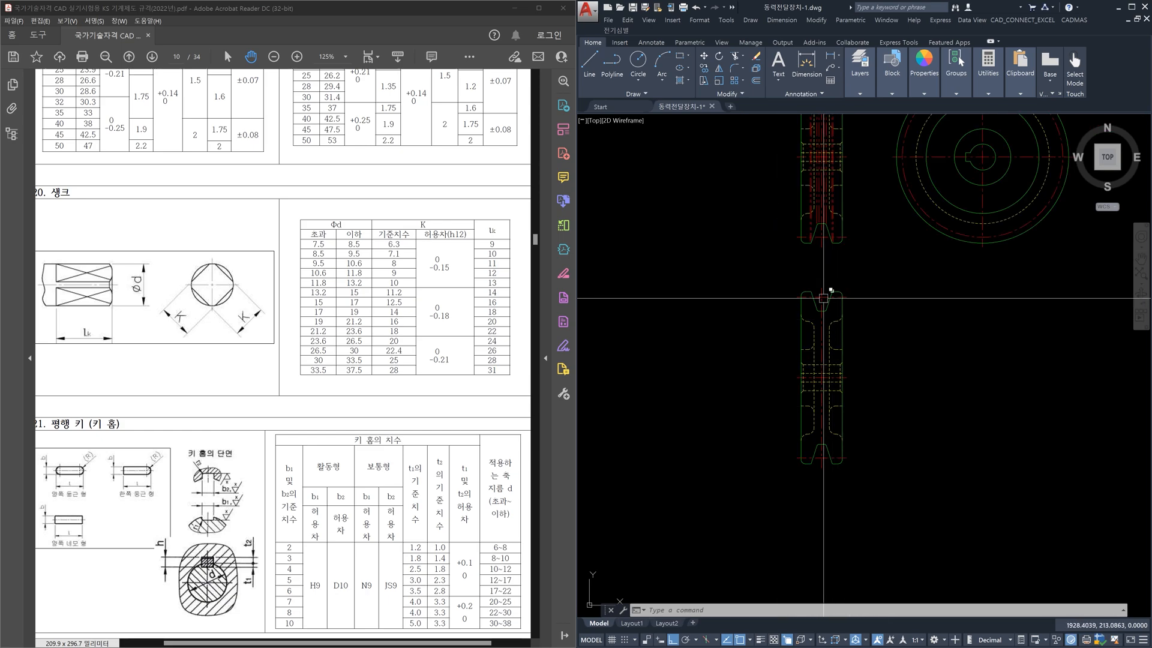
{"action": "scroll", "coordinate": [823, 296], "scroll_direction": "up", "scroll_amount": 7}
{"action": "left_click", "coordinate": [874, 364]}
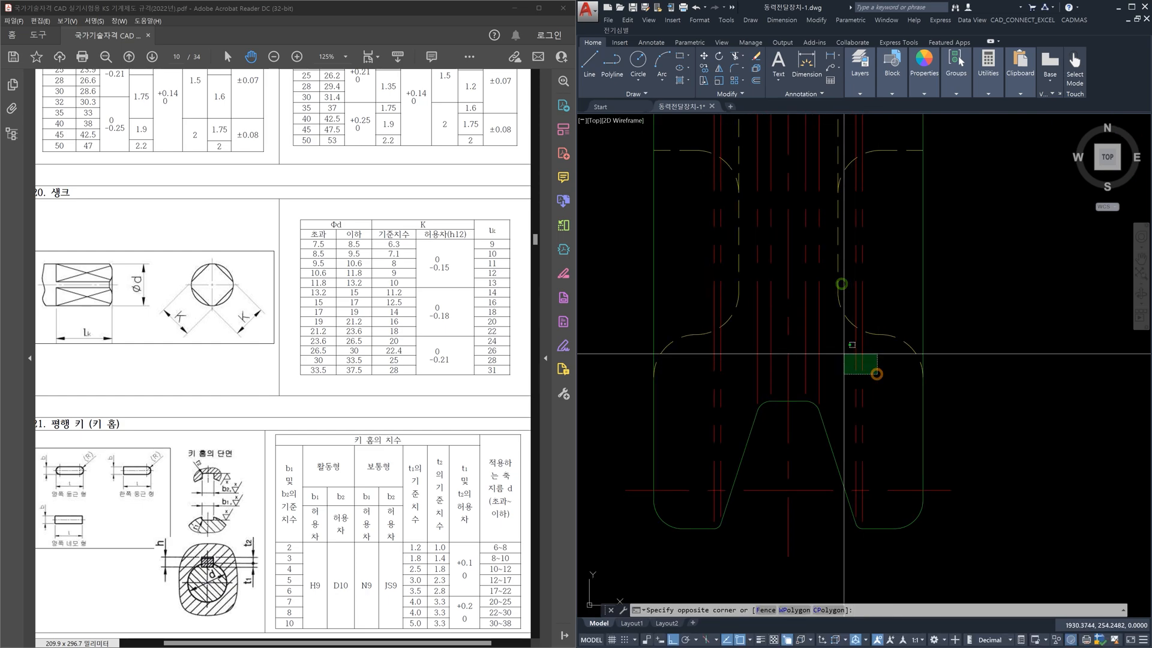
{"action": "key", "text": "Escape"}
{"action": "key", "text": "Escape"}
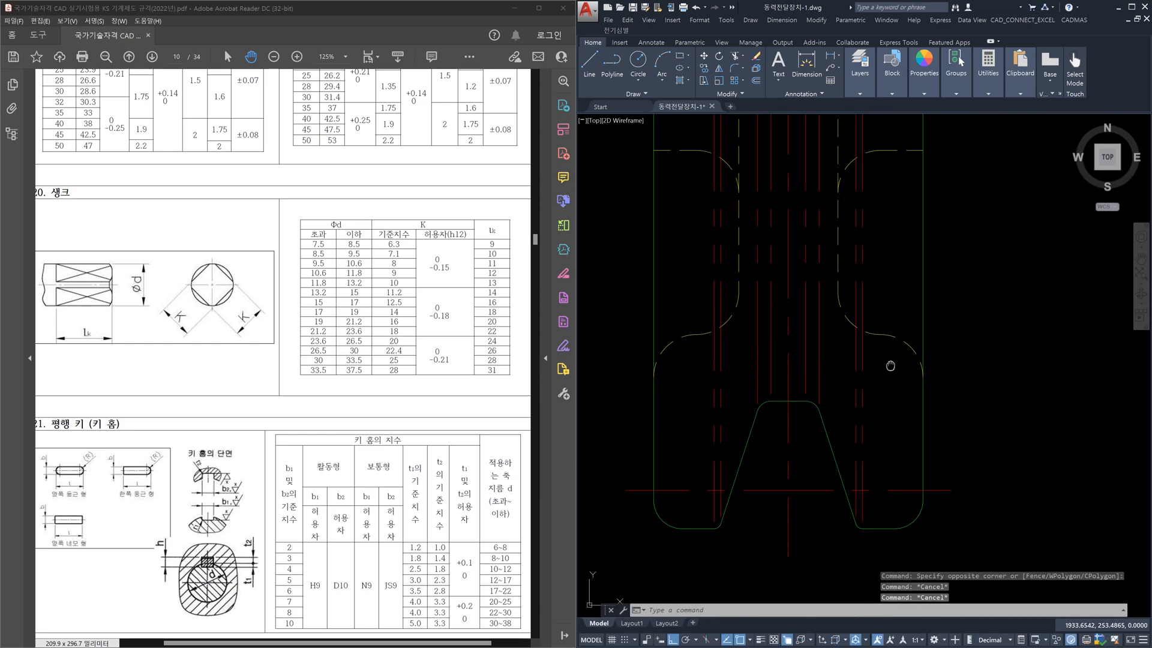
{"action": "middle_click_drag", "start_coordinate": [887, 360], "coordinate": [883, 427]}
{"action": "left_click", "coordinate": [881, 446]}
{"action": "left_click", "coordinate": [847, 419]}
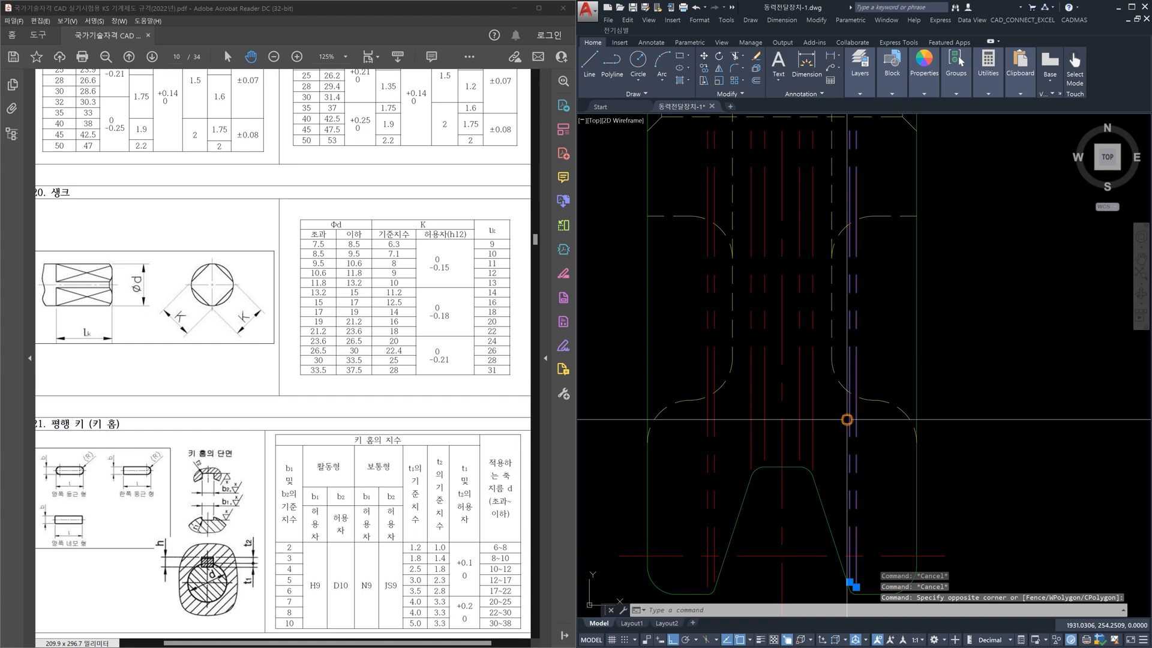
{"action": "key", "text": "Escape"}
{"action": "key", "text": "Escape"}
{"action": "scroll", "coordinate": [832, 207], "scroll_direction": "down", "scroll_amount": 4}
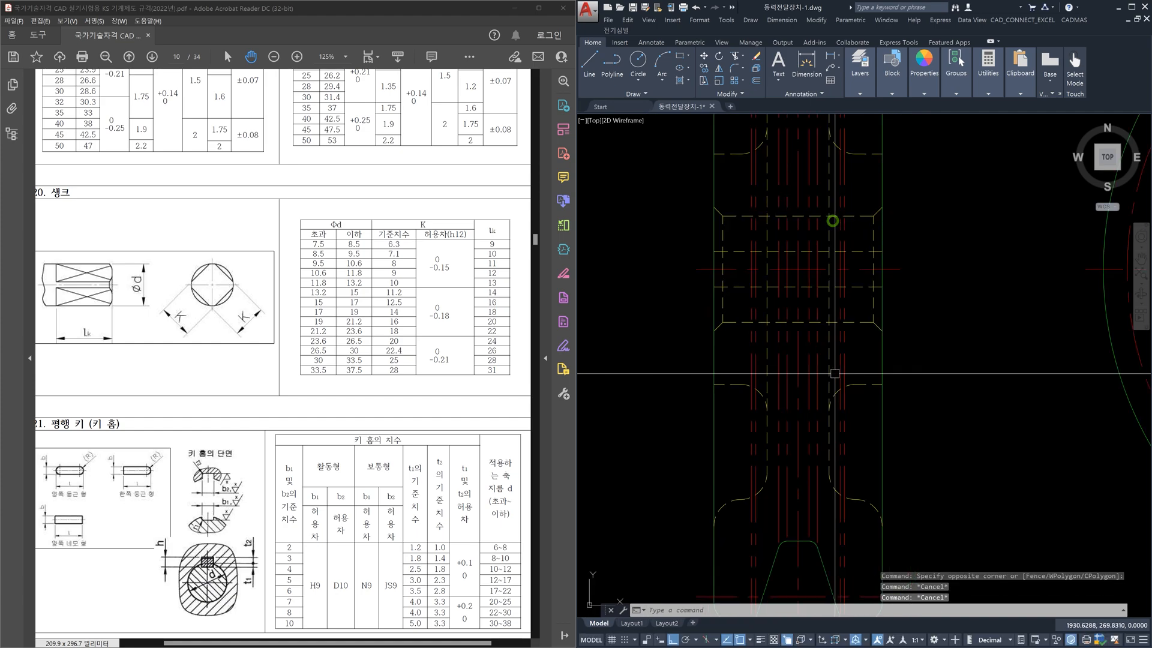
{"action": "left_click", "coordinate": [828, 146]}
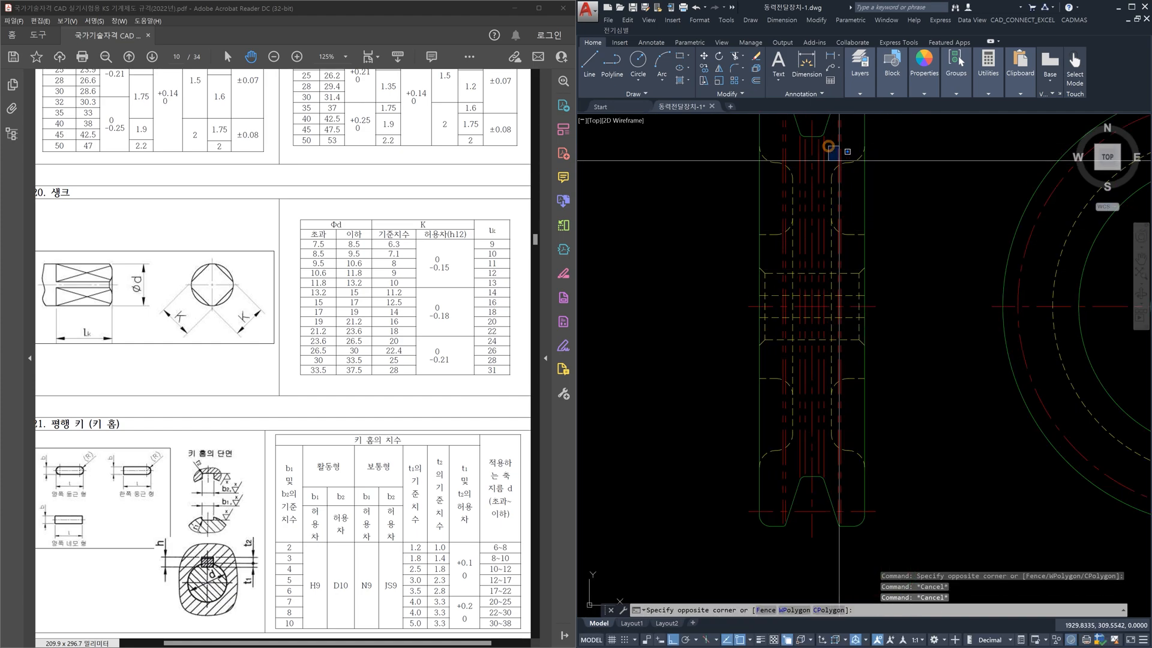
{"action": "key", "text": "Escape"}
{"action": "key", "text": "Escape"}
{"action": "scroll", "coordinate": [903, 456], "scroll_direction": "down", "scroll_amount": 5}
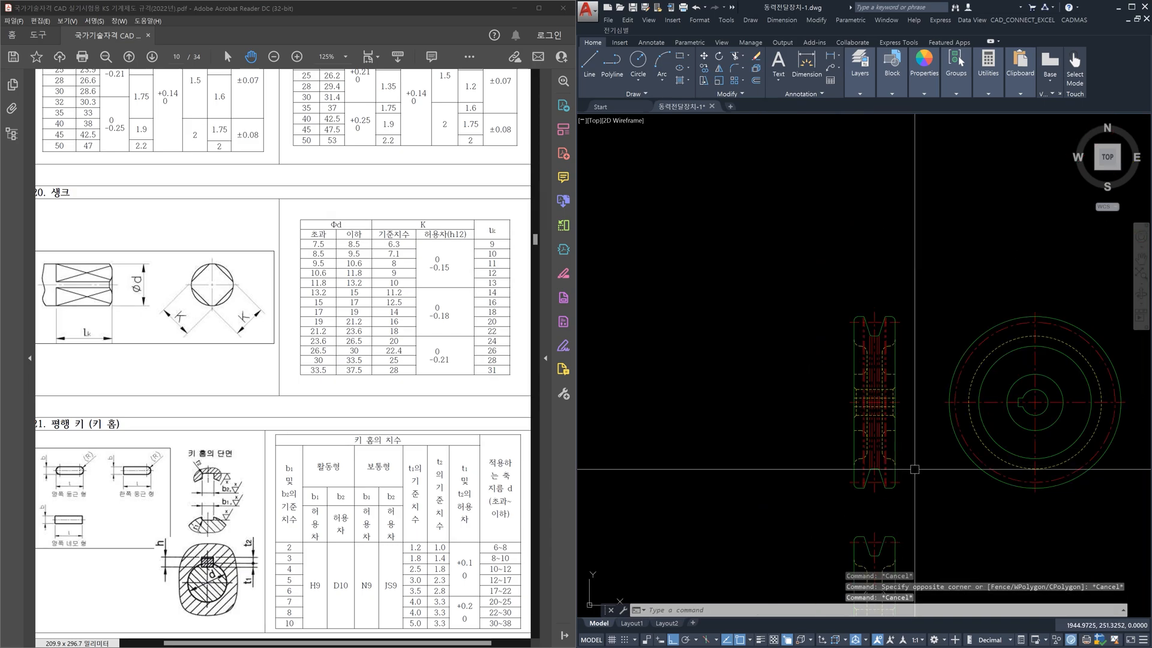
Copy the original pulley side view horizontally to the empty area on its left
{"action": "type", "text": "co"}
{"action": "key", "text": "Return"}
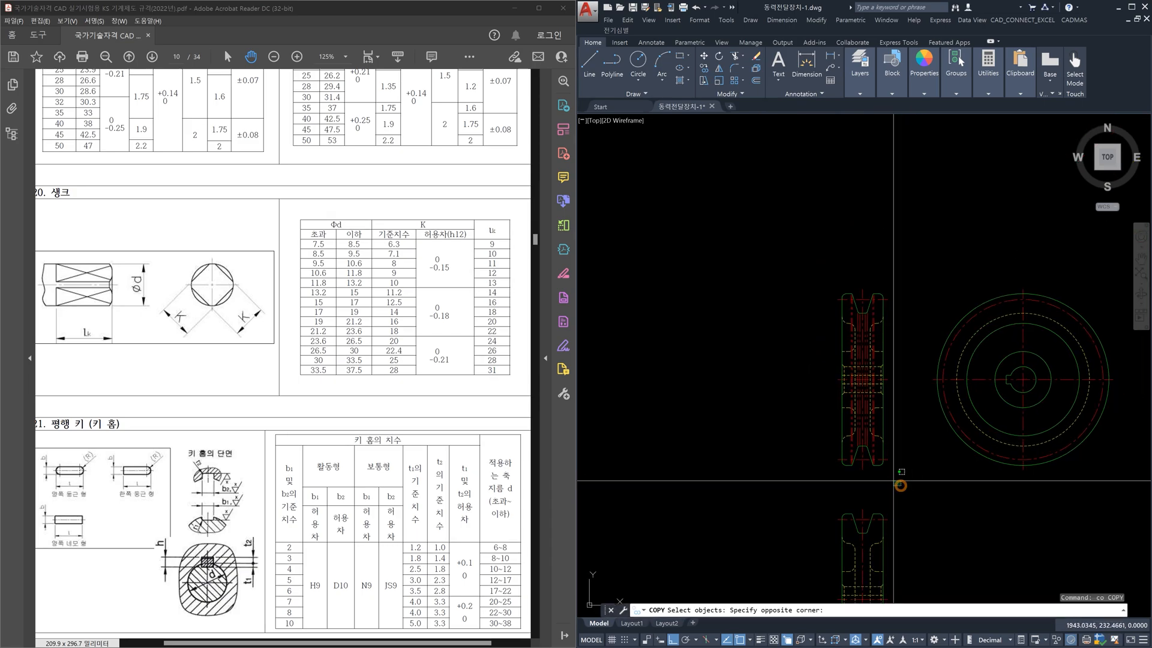
{"action": "left_click", "coordinate": [900, 475]}
{"action": "left_click", "coordinate": [808, 267]}
{"action": "key", "text": "Return"}
{"action": "left_click", "coordinate": [840, 244]}
{"action": "left_click", "coordinate": [738, 255]}
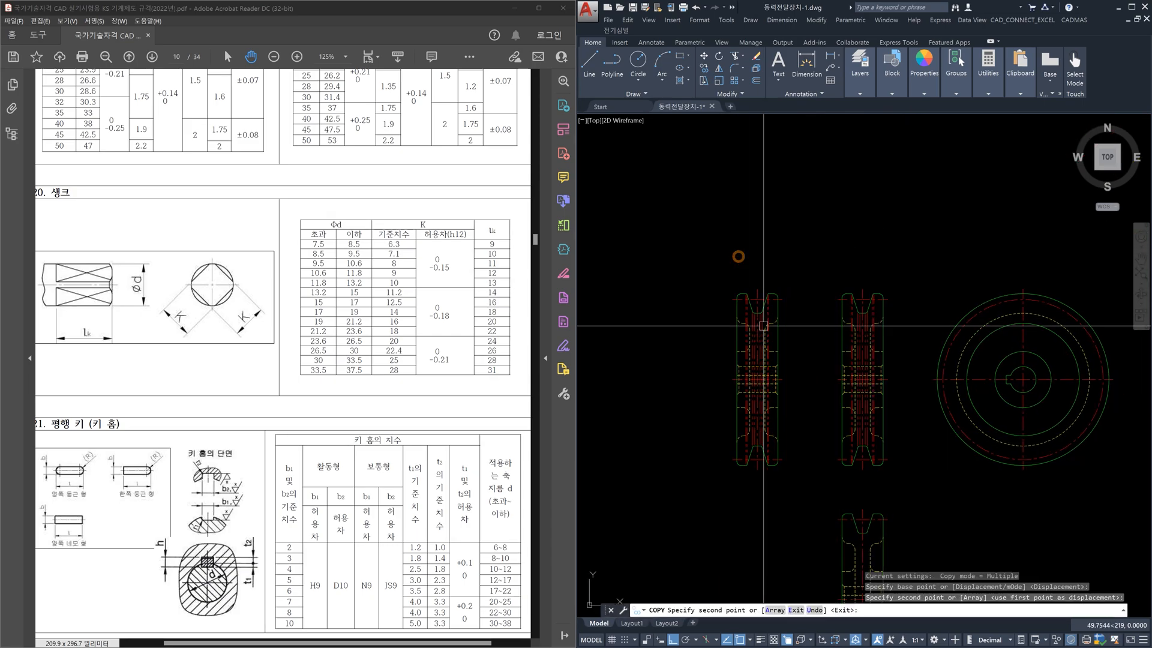
Erase the dashed hub outline, chamfers and bore lines from the leftmost copy of the pulley side view
{"action": "key", "text": "Escape"}
{"action": "scroll", "coordinate": [749, 375], "scroll_direction": "up", "scroll_amount": 4}
{"action": "scroll", "coordinate": [748, 376], "scroll_direction": "up", "scroll_amount": 2}
{"action": "left_click", "coordinate": [616, 336]}
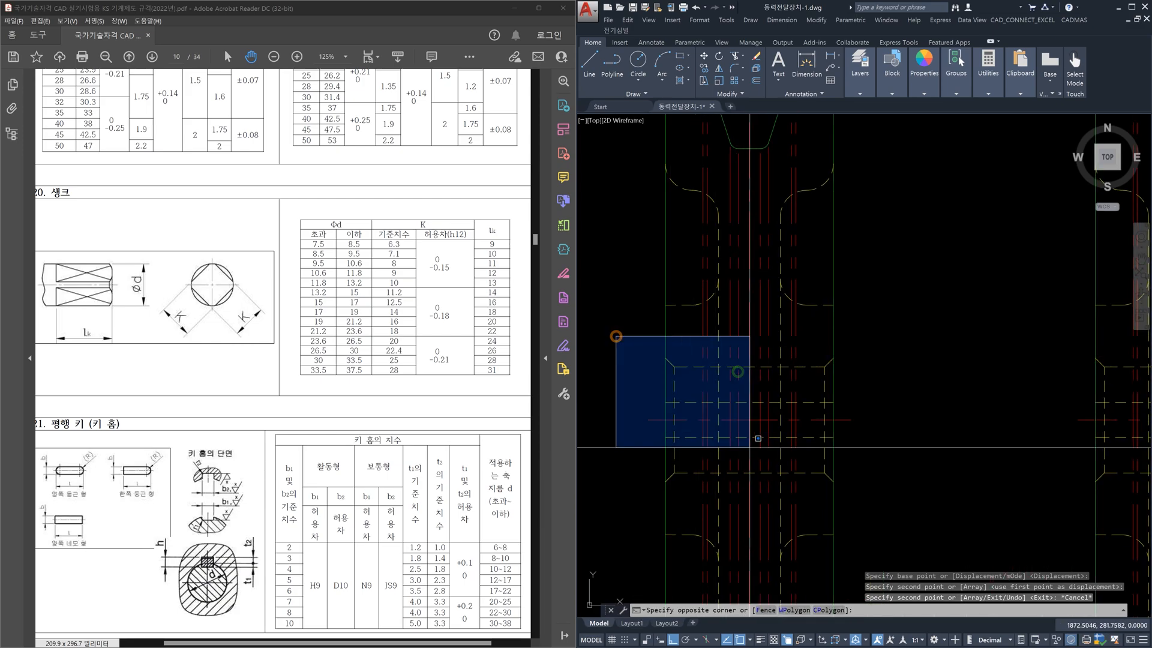
{"action": "left_click", "coordinate": [845, 489]}
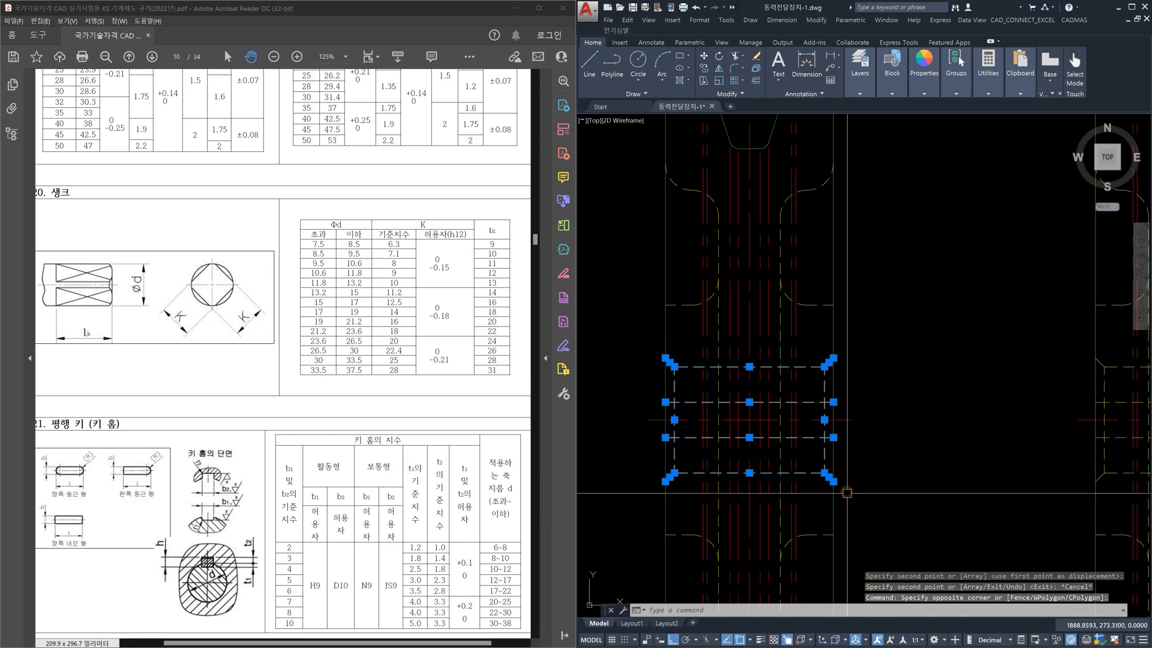
{"action": "key", "text": "Delete"}
Erase the lower hub lines and lower-right web fillet arcs with their vertical web line from the leftmost pulley copy
{"action": "left_click", "coordinate": [600, 501]}
{"action": "left_click", "coordinate": [869, 562]}
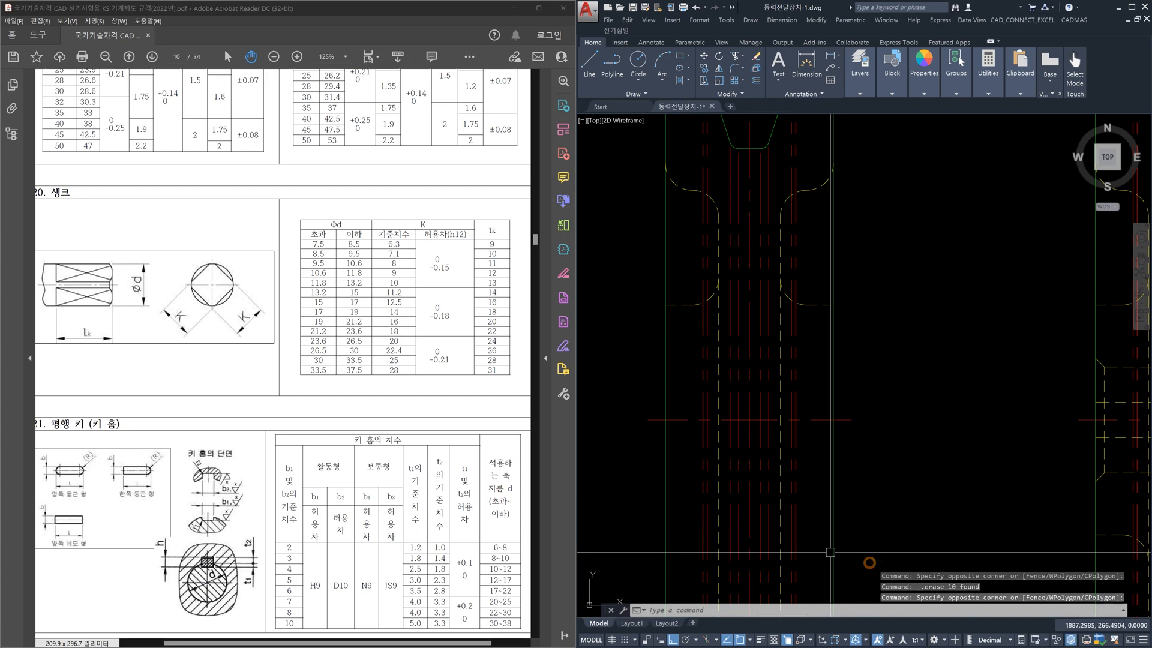
{"action": "middle_click_drag", "start_coordinate": [829, 549], "coordinate": [828, 359]}
{"action": "scroll", "coordinate": [808, 465], "scroll_direction": "up", "scroll_amount": 2}
{"action": "left_click", "coordinate": [841, 482]}
{"action": "left_click", "coordinate": [817, 416]}
{"action": "key", "text": "Delete"}
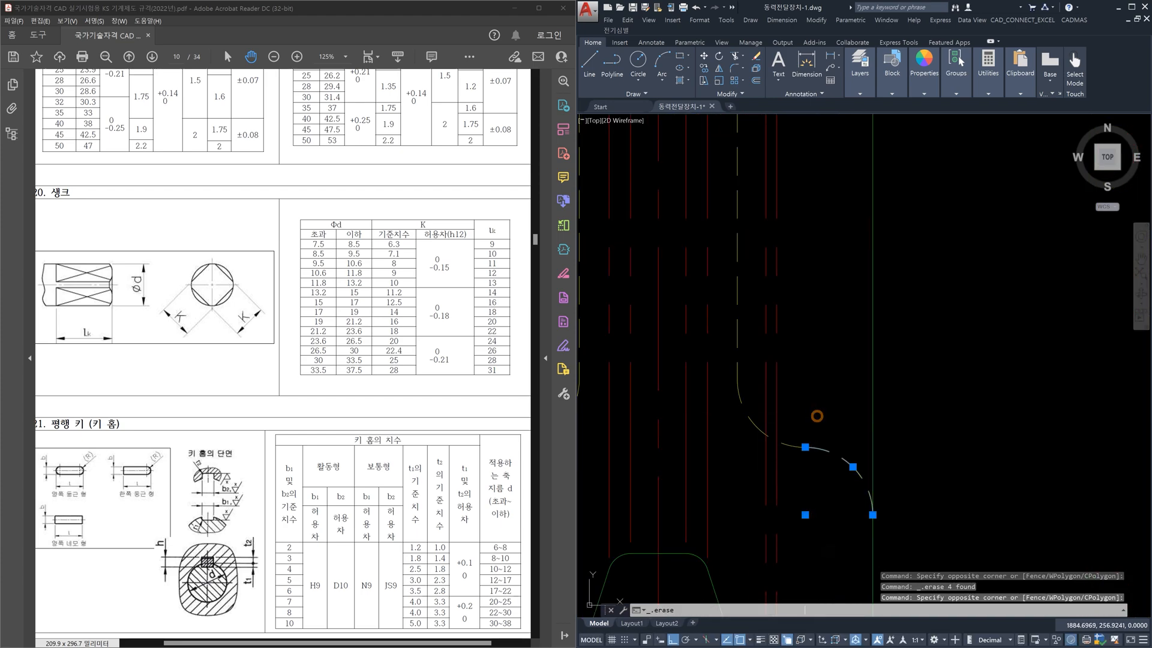
{"action": "left_click", "coordinate": [758, 442]}
{"action": "left_click", "coordinate": [730, 326]}
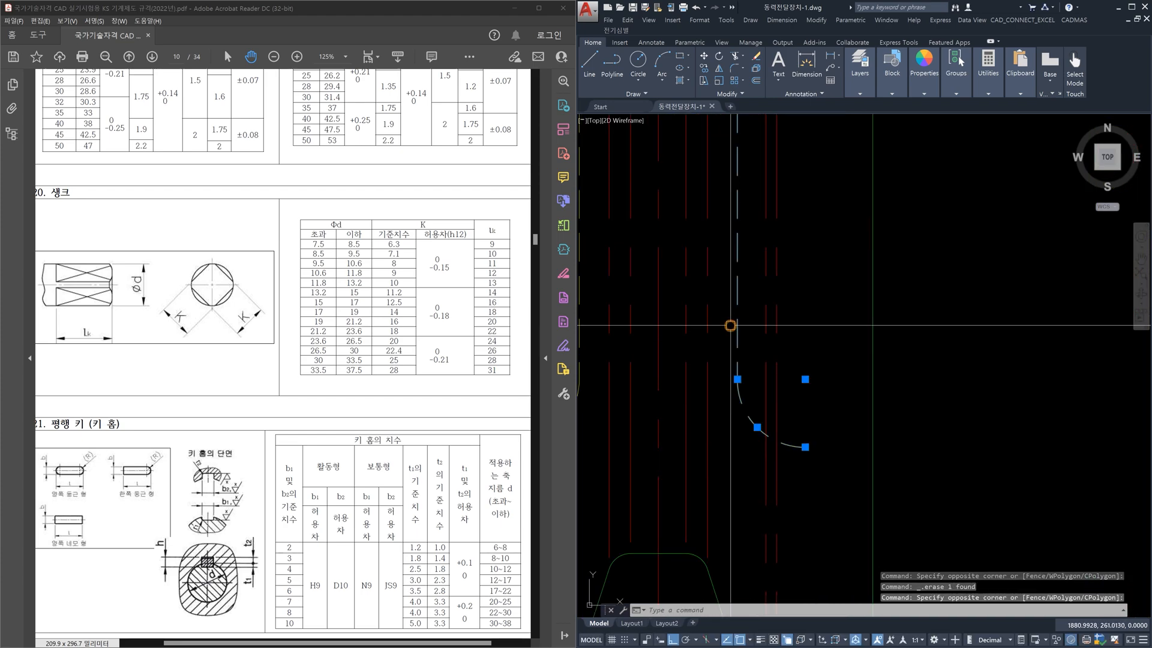
{"action": "key", "text": "Delete"}
Erase the lower-left fillet arcs and the adjoining vertical web line from the leftmost pulley copy
{"action": "scroll", "coordinate": [730, 382], "scroll_direction": "down", "scroll_amount": 3}
{"action": "middle_click_drag", "start_coordinate": [714, 383], "coordinate": [825, 432]}
{"action": "scroll", "coordinate": [826, 433], "scroll_direction": "up", "scroll_amount": 5}
{"action": "left_click", "coordinate": [827, 446]}
{"action": "left_click", "coordinate": [800, 325]}
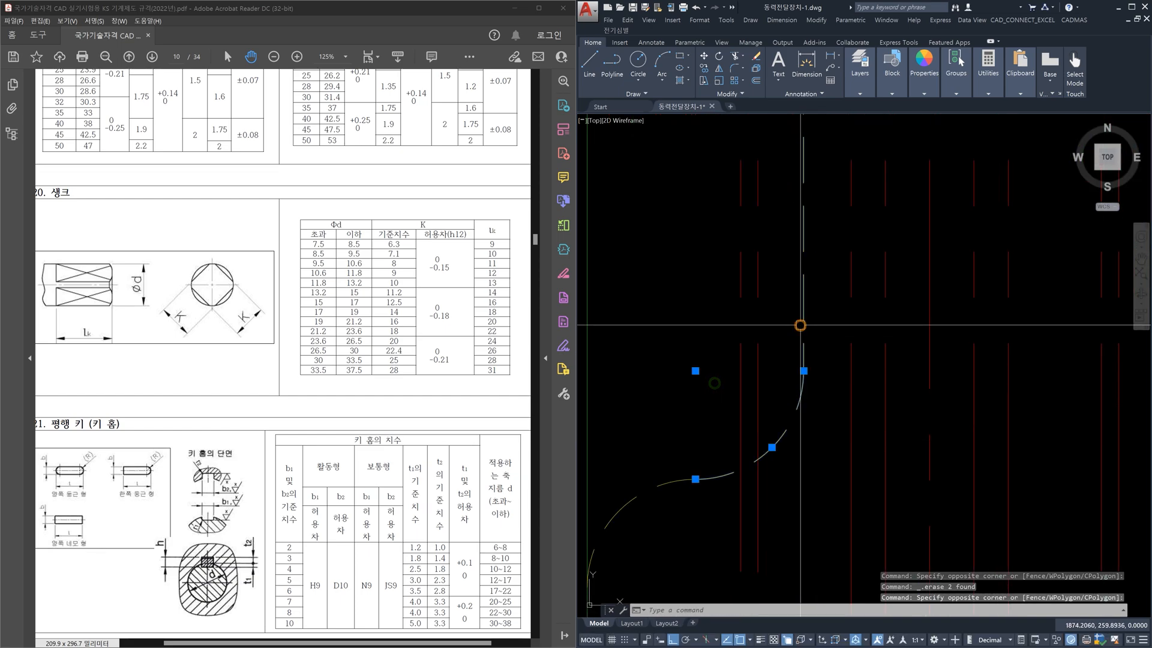
{"action": "scroll", "coordinate": [800, 325], "scroll_direction": "down", "scroll_amount": 2}
{"action": "key", "text": "Delete"}
Erase the remaining upper dashed fillet arcs and horizontal hub lines on both sides of the leftmost pulley copy
{"action": "scroll", "coordinate": [673, 452], "scroll_direction": "down", "scroll_amount": 3}
{"action": "middle_click_drag", "start_coordinate": [819, 405], "coordinate": [818, 332]}
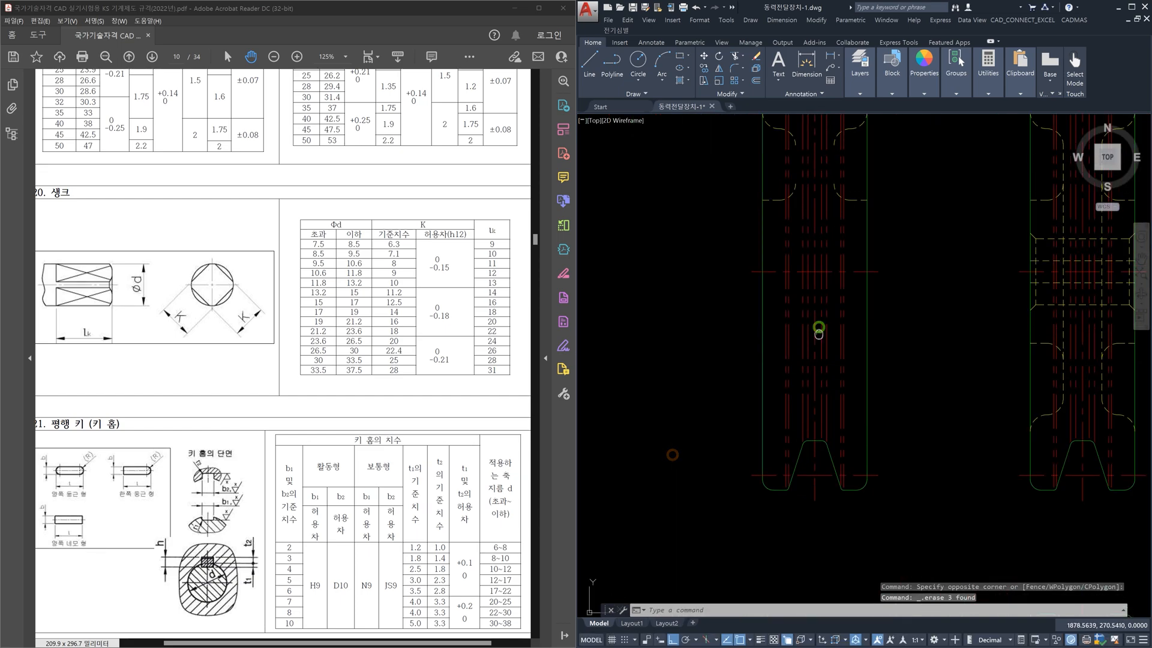
{"action": "scroll", "coordinate": [818, 331], "scroll_direction": "up", "scroll_amount": 3}
{"action": "scroll", "coordinate": [794, 327], "scroll_direction": "up", "scroll_amount": 2}
{"action": "left_click", "coordinate": [754, 412]}
{"action": "left_click", "coordinate": [740, 365]}
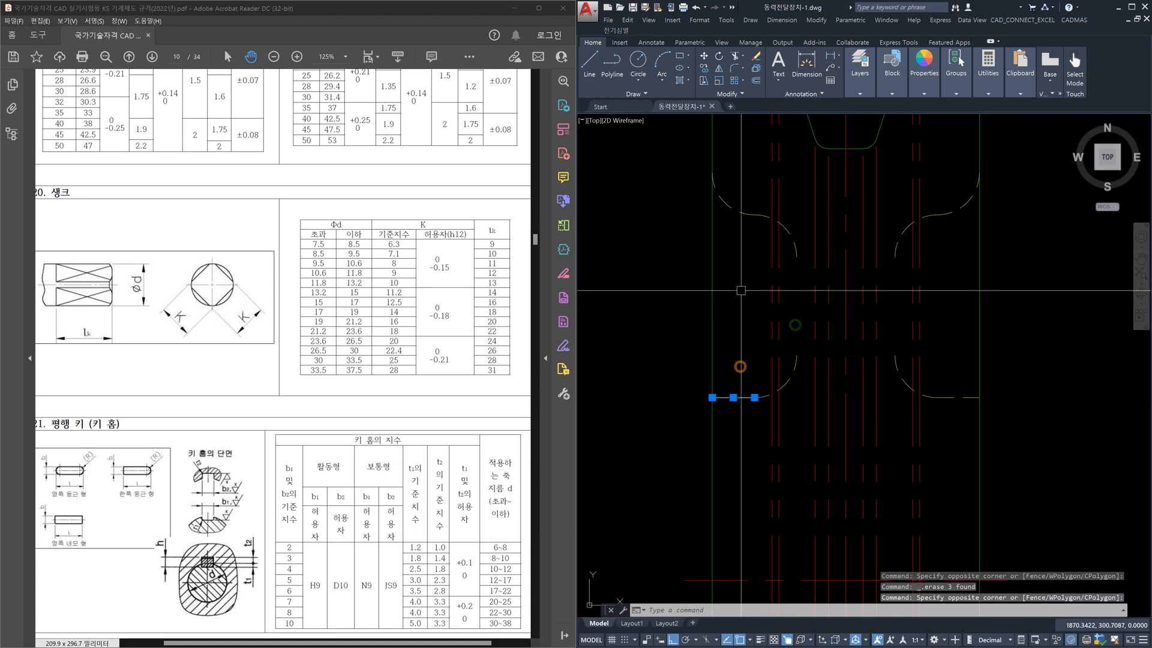
{"action": "left_click", "coordinate": [738, 252]}
{"action": "left_click", "coordinate": [728, 197]}
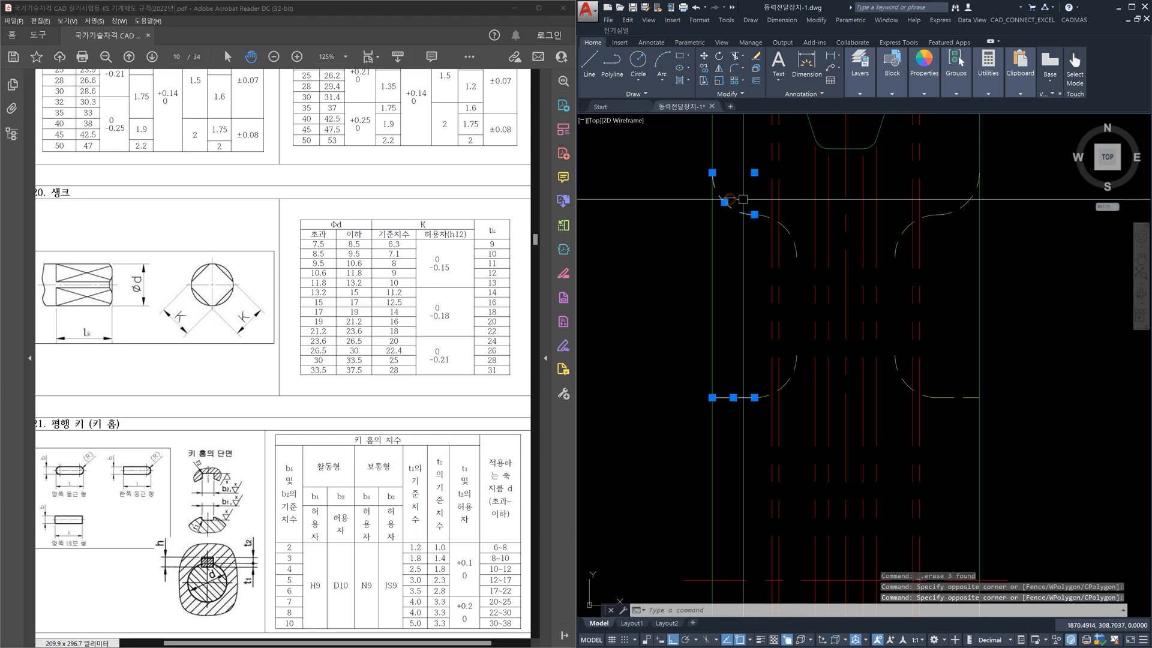
{"action": "left_click", "coordinate": [744, 193]}
{"action": "left_click", "coordinate": [814, 430]}
{"action": "left_click", "coordinate": [881, 177]}
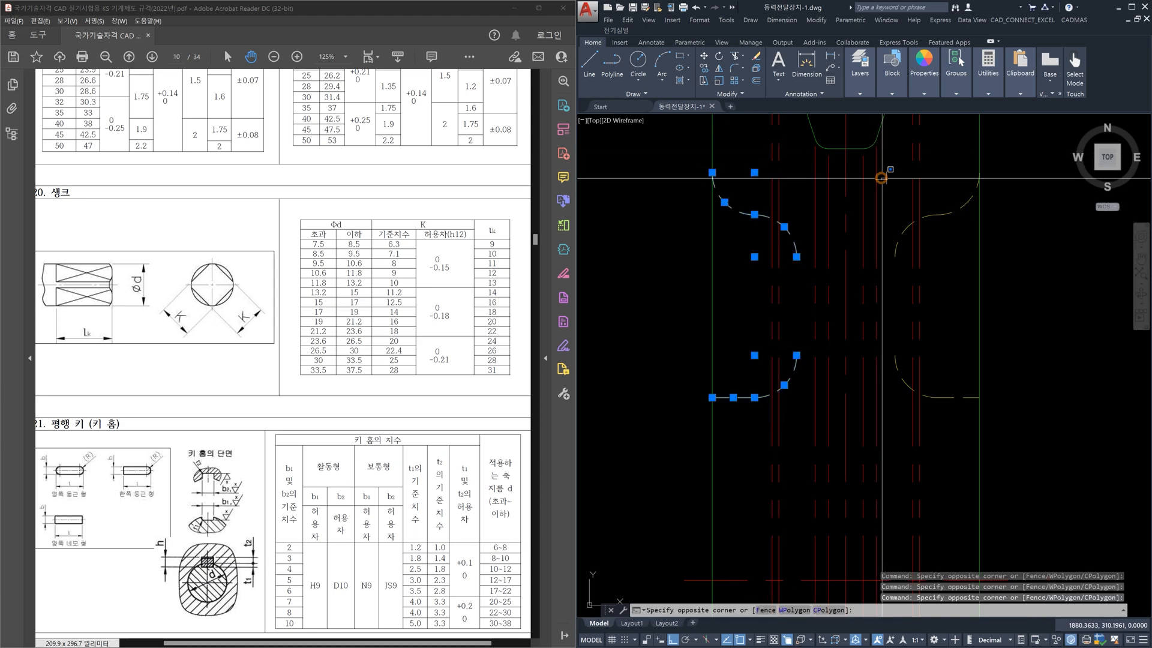
{"action": "left_click", "coordinate": [1020, 416]}
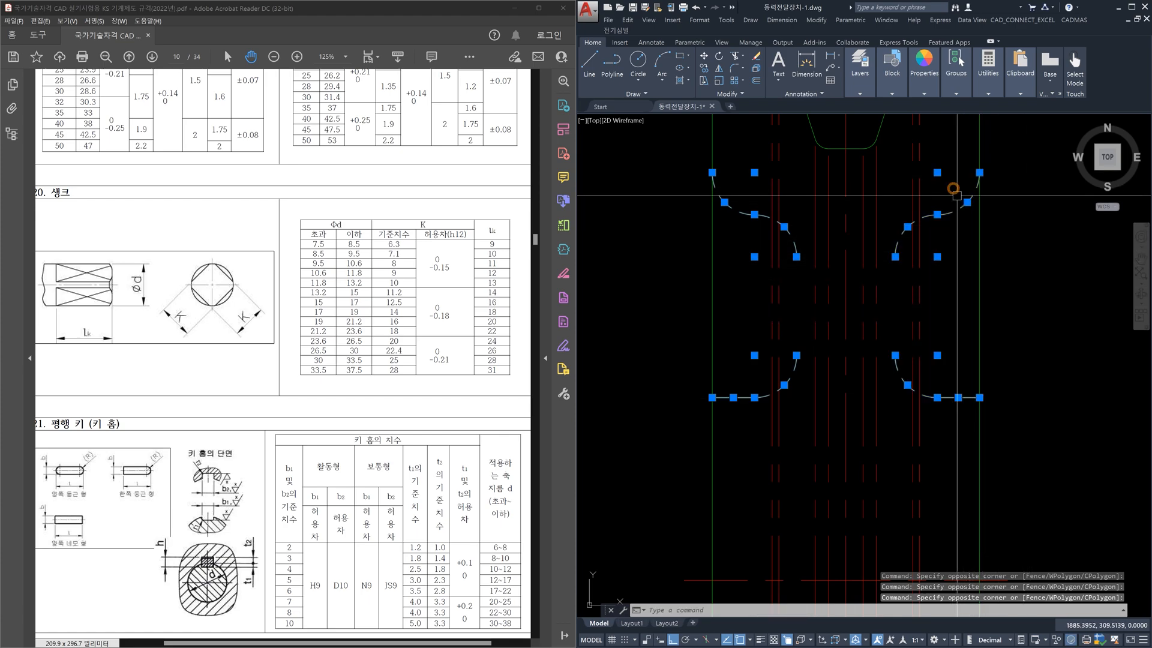
{"action": "key", "text": "Delete"}
{"action": "scroll", "coordinate": [912, 308], "scroll_direction": "down", "scroll_amount": 5}
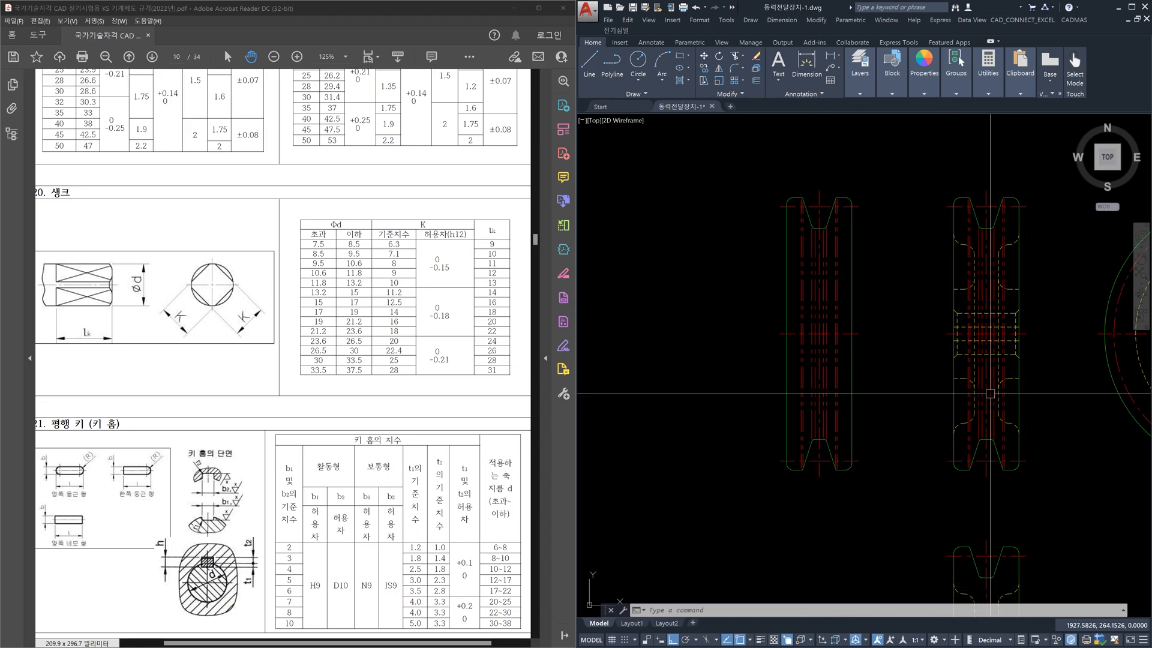
Erase the whole leftmost copy of the pulley side view
{"action": "left_click", "coordinate": [757, 172]}
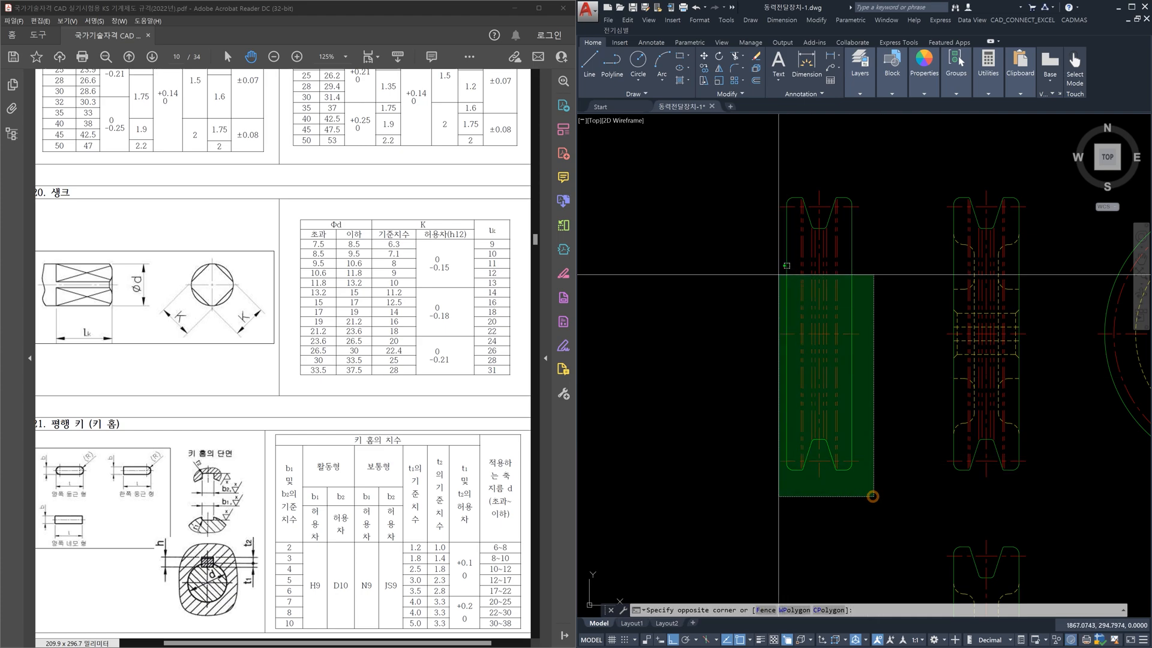
{"action": "left_click", "coordinate": [872, 496]}
{"action": "key", "text": "Delete"}
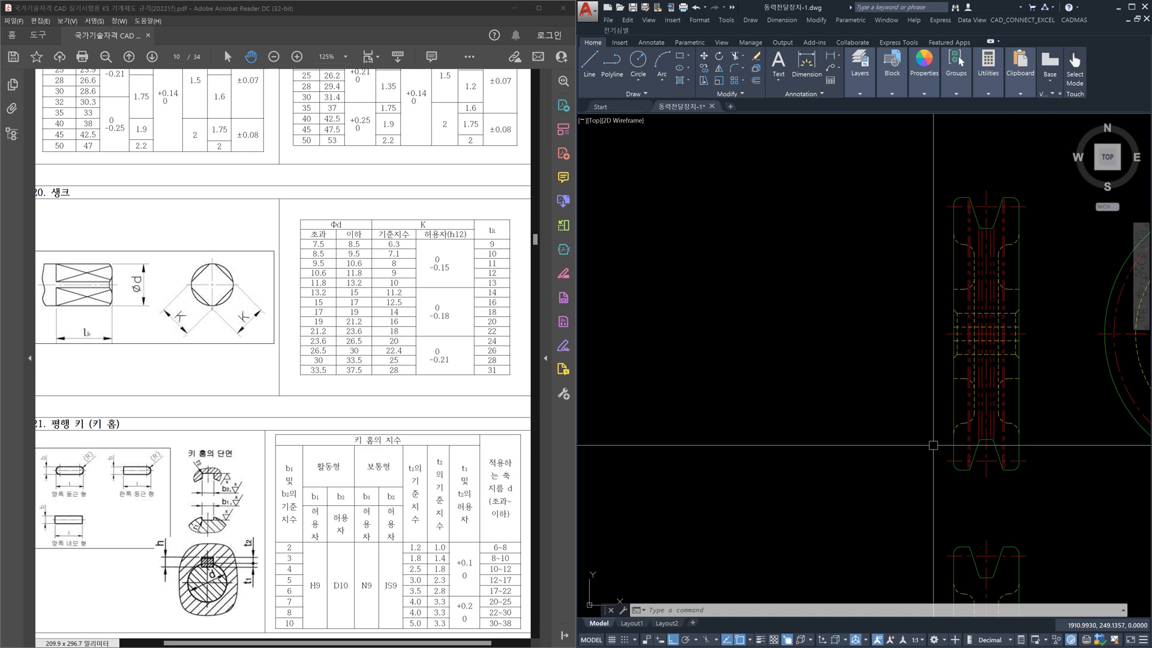
Erase the two inner horizontal dashed lines above and below the hub centreline in the lower pulley view
{"action": "scroll", "coordinate": [960, 480], "scroll_direction": "down", "scroll_amount": 4}
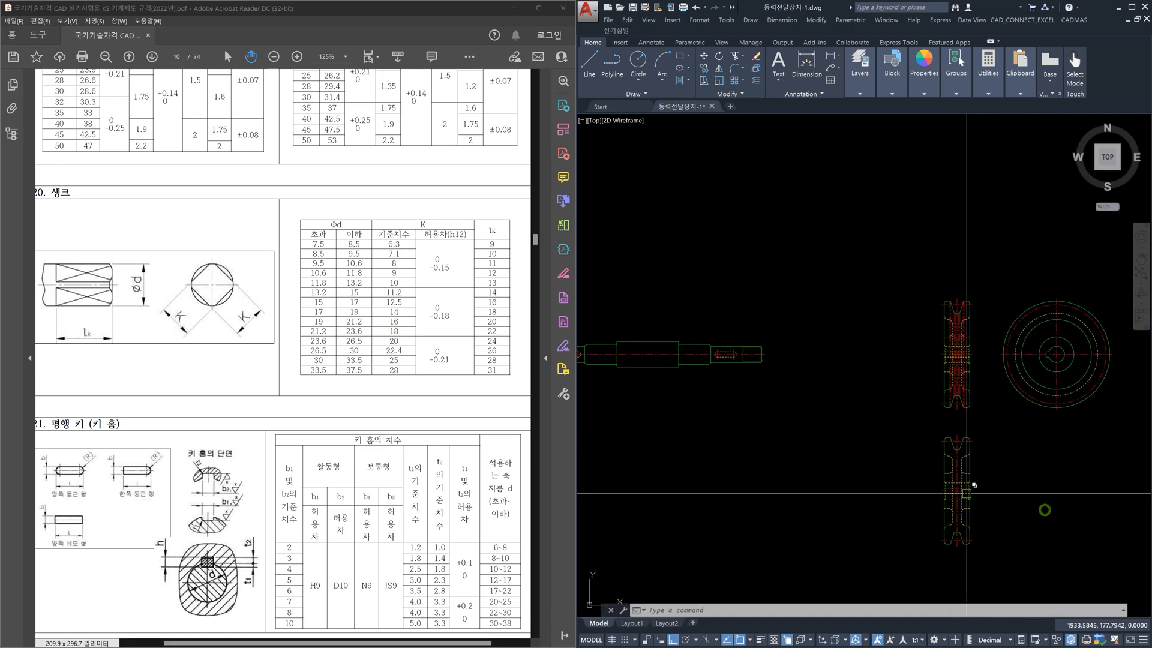
{"action": "scroll", "coordinate": [966, 493], "scroll_direction": "up", "scroll_amount": 3}
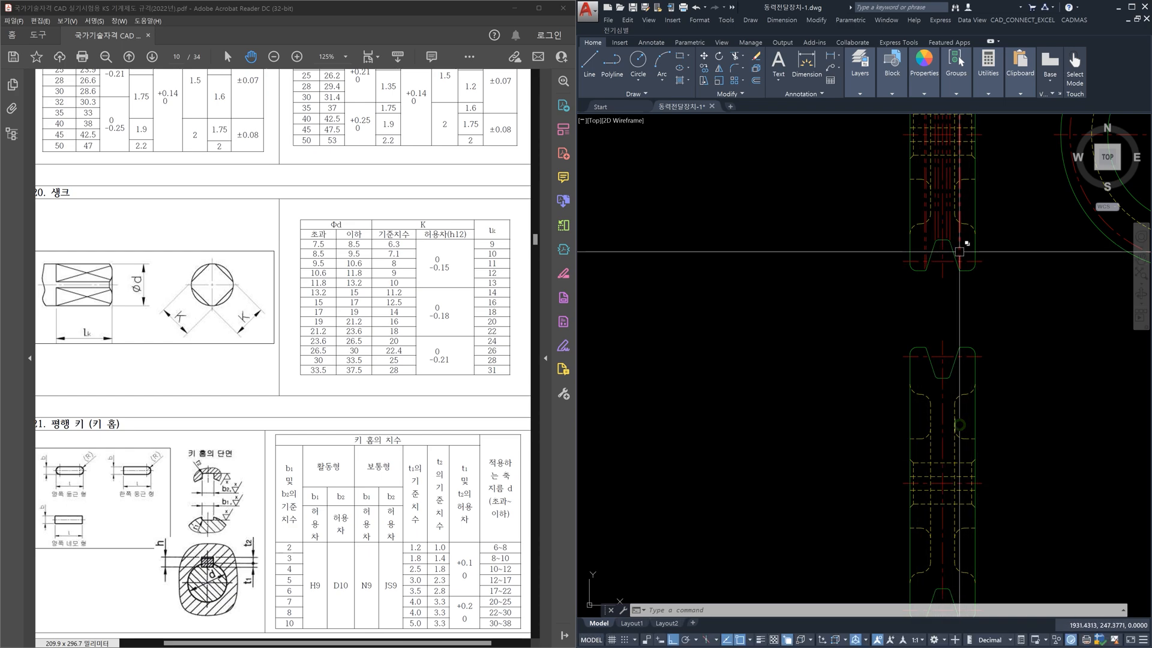
{"action": "mouse_move", "coordinate": [957, 251]}
{"action": "middle_mouse_down"}
{"action": "mouse_move", "coordinate": [960, 430]}
{"action": "mouse_move", "coordinate": [944, 391]}
{"action": "middle_mouse_up"}
{"action": "scroll", "coordinate": [968, 419], "scroll_direction": "down", "scroll_amount": 4}
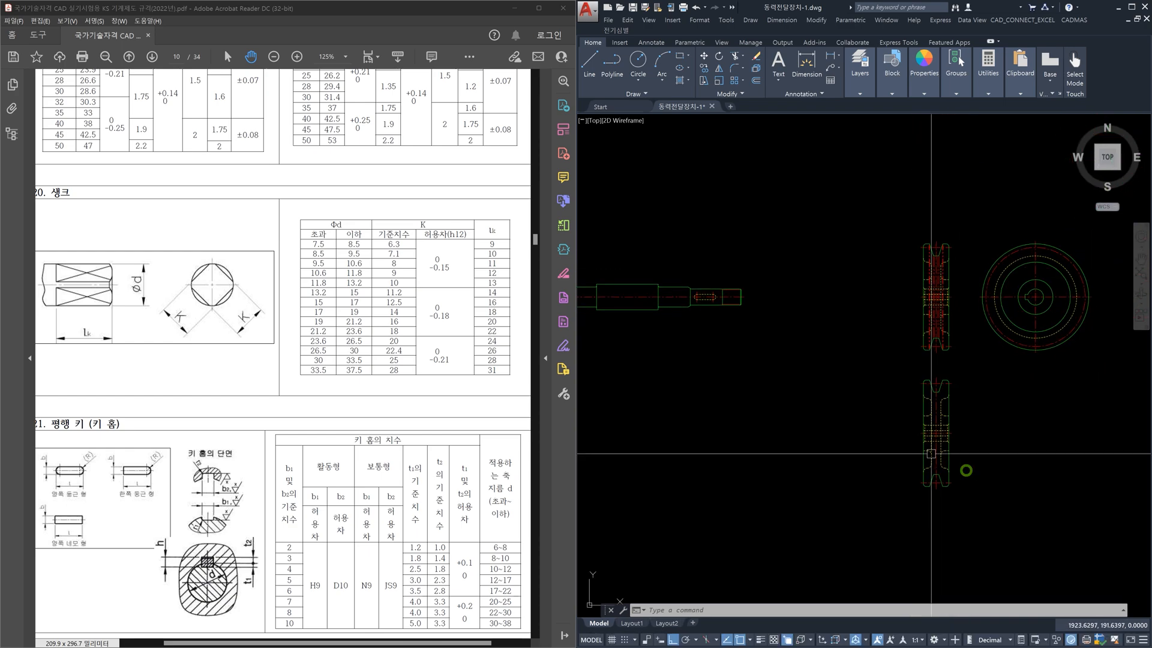
{"action": "scroll", "coordinate": [935, 440], "scroll_direction": "up", "scroll_amount": 6}
{"action": "middle_click_drag", "start_coordinate": [935, 438], "coordinate": [893, 425]}
{"action": "scroll", "coordinate": [868, 362], "scroll_direction": "up", "scroll_amount": 2}
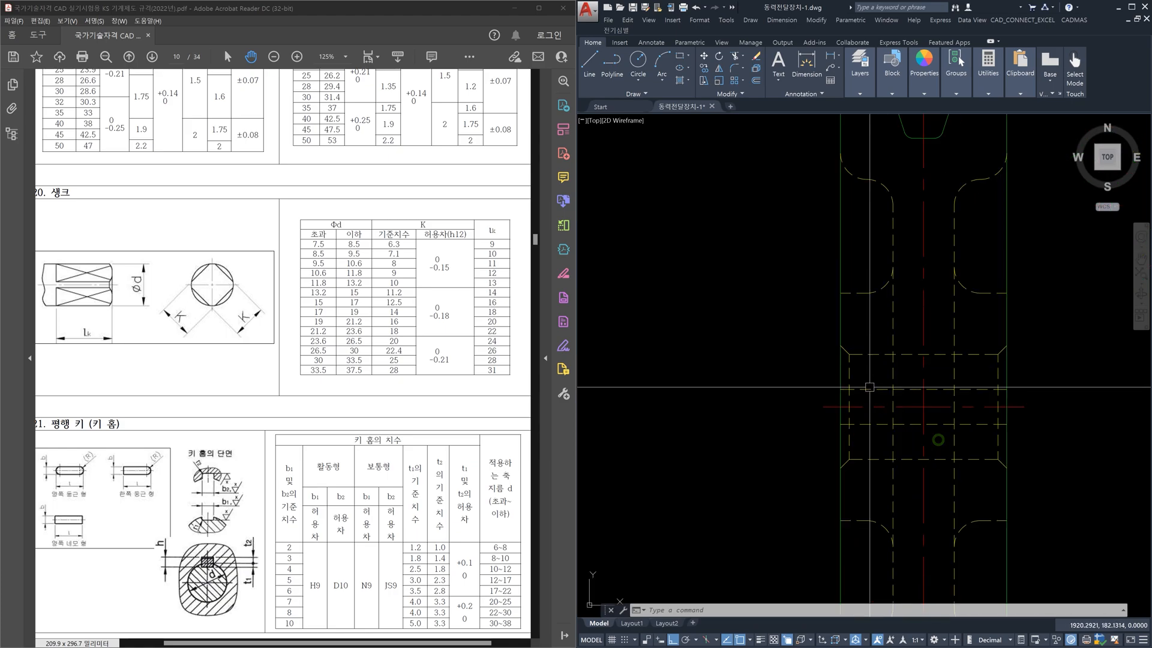
{"action": "left_click", "coordinate": [809, 376]}
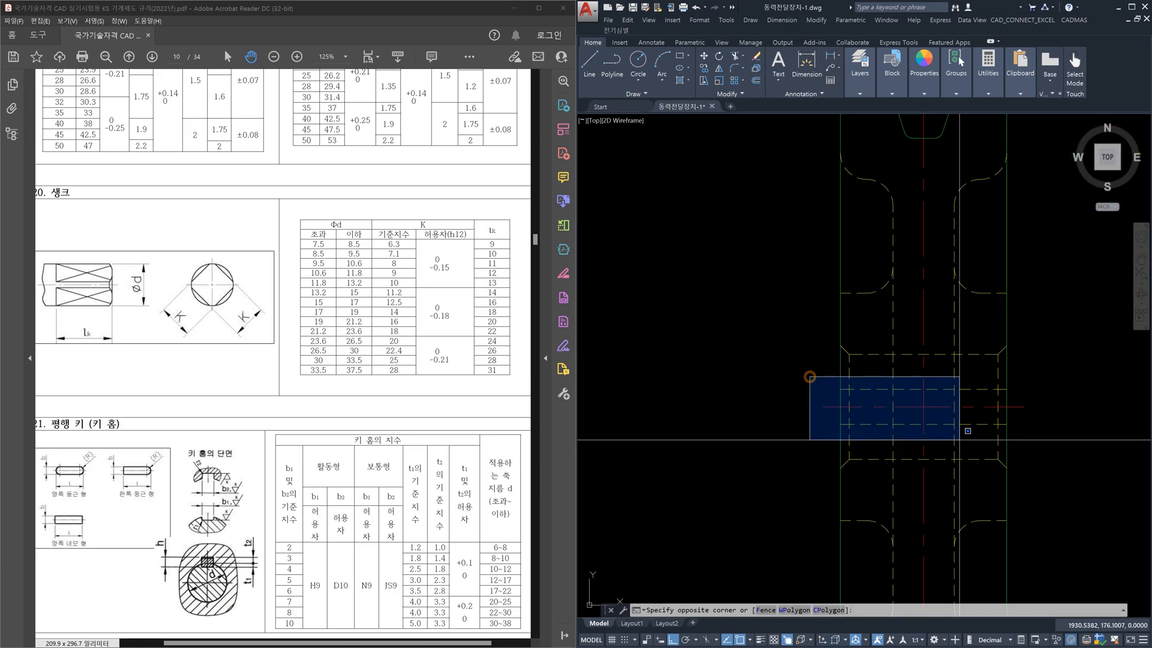
{"action": "left_click", "coordinate": [1020, 441]}
{"action": "key", "text": "Delete"}
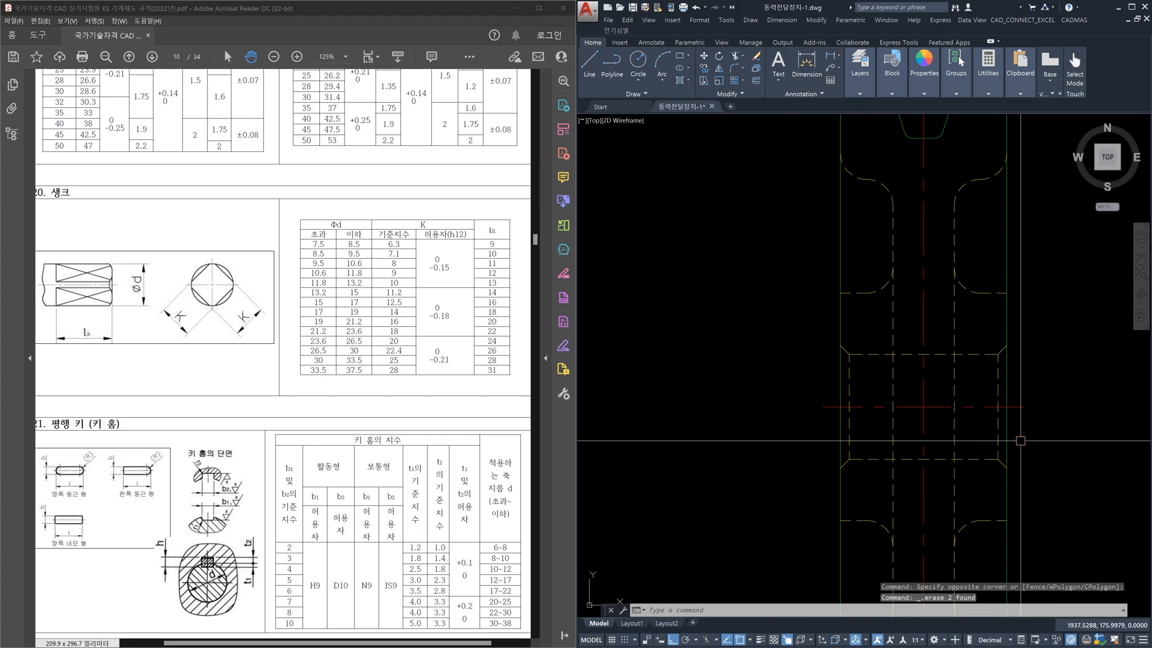
Draw a horizontal construction line along the centreline of the lower pulley view
{"action": "scroll", "coordinate": [979, 420], "scroll_direction": "down", "scroll_amount": 5}
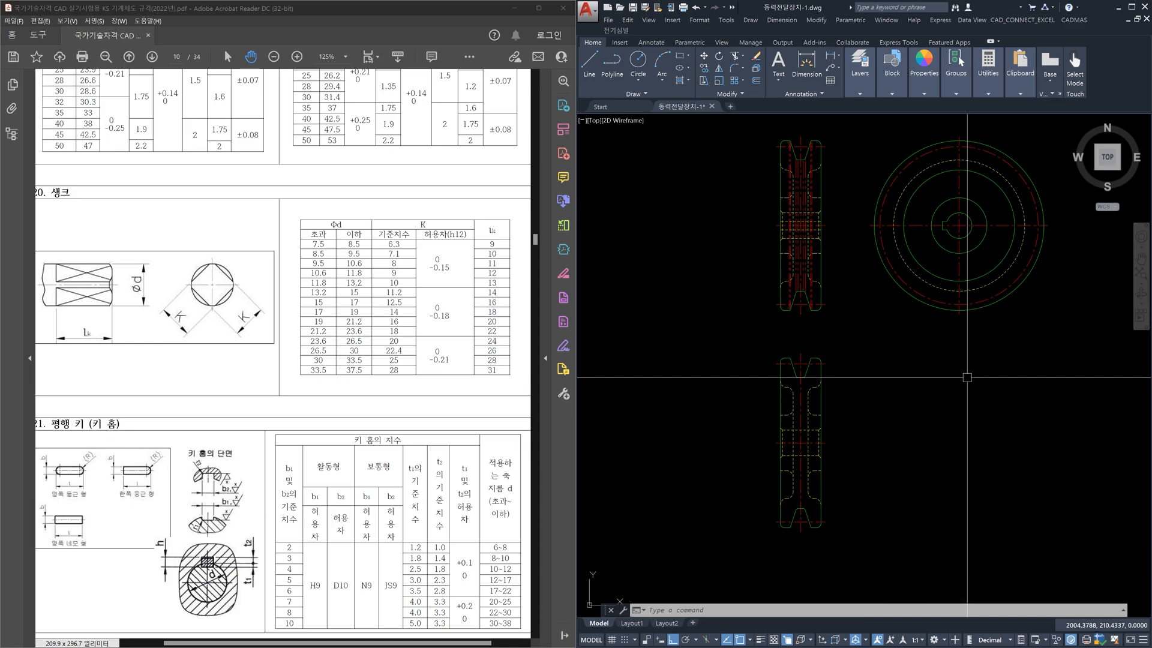
{"action": "type", "text": "xl"}
{"action": "key", "text": "Return"}
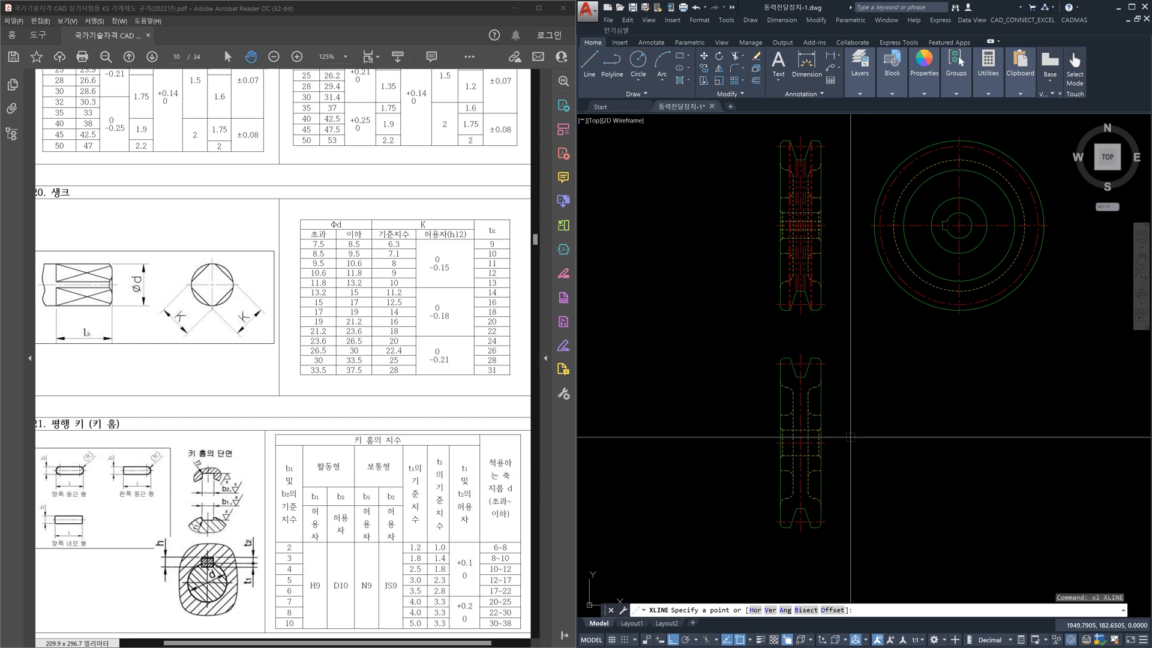
{"action": "left_click", "coordinate": [828, 440]}
{"action": "left_click", "coordinate": [988, 443]}
{"action": "key", "text": "Escape"}
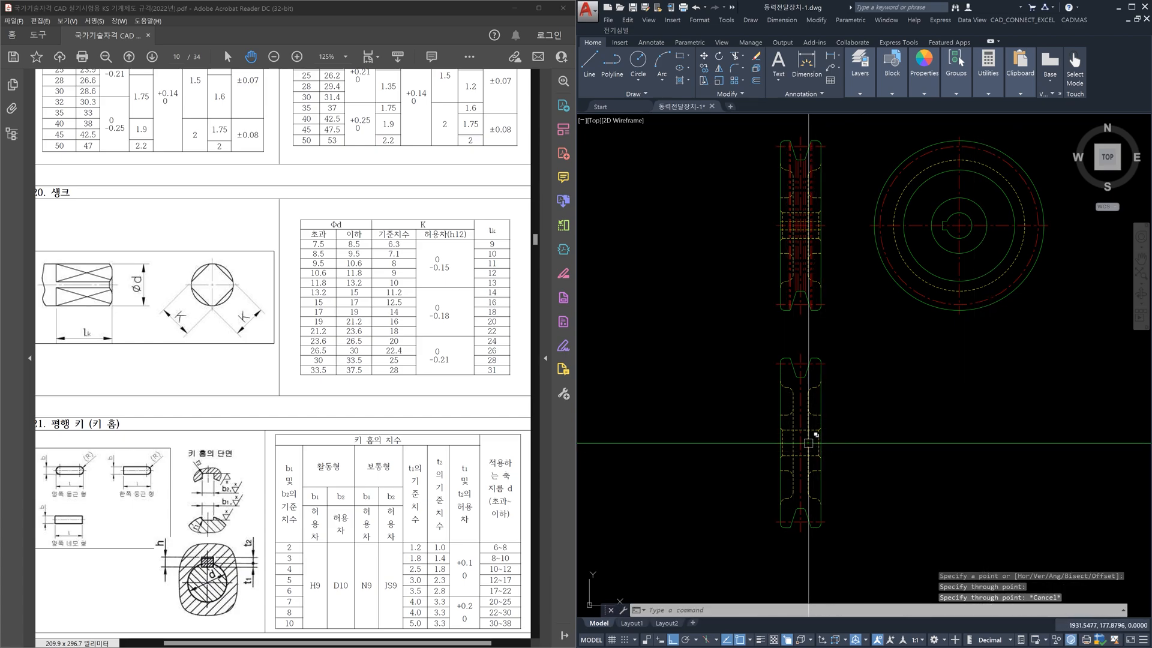
Draw a vertical construction line along the vertical centreline of the circular pulley view
{"action": "key", "text": "Return"}
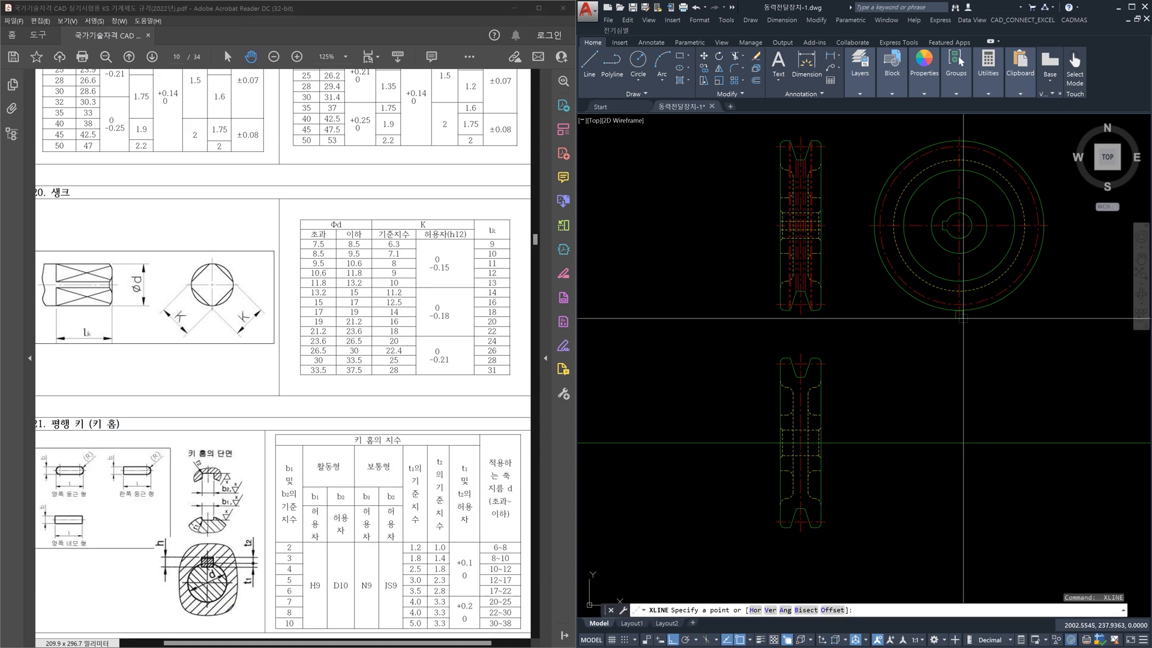
{"action": "left_click", "coordinate": [959, 319]}
{"action": "left_click", "coordinate": [991, 498]}
{"action": "key", "text": "Escape"}
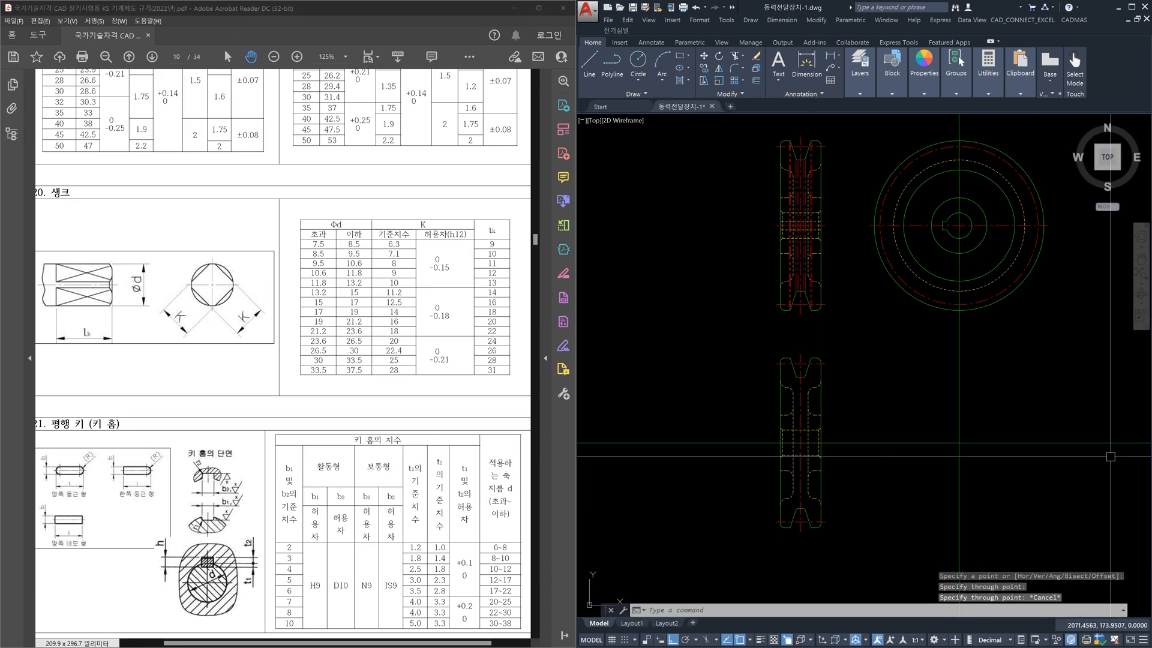
Draw a construction line at -45° through the intersection of the horizontal and vertical construction lines
{"action": "scroll", "coordinate": [998, 365], "scroll_direction": "down", "scroll_amount": 2}
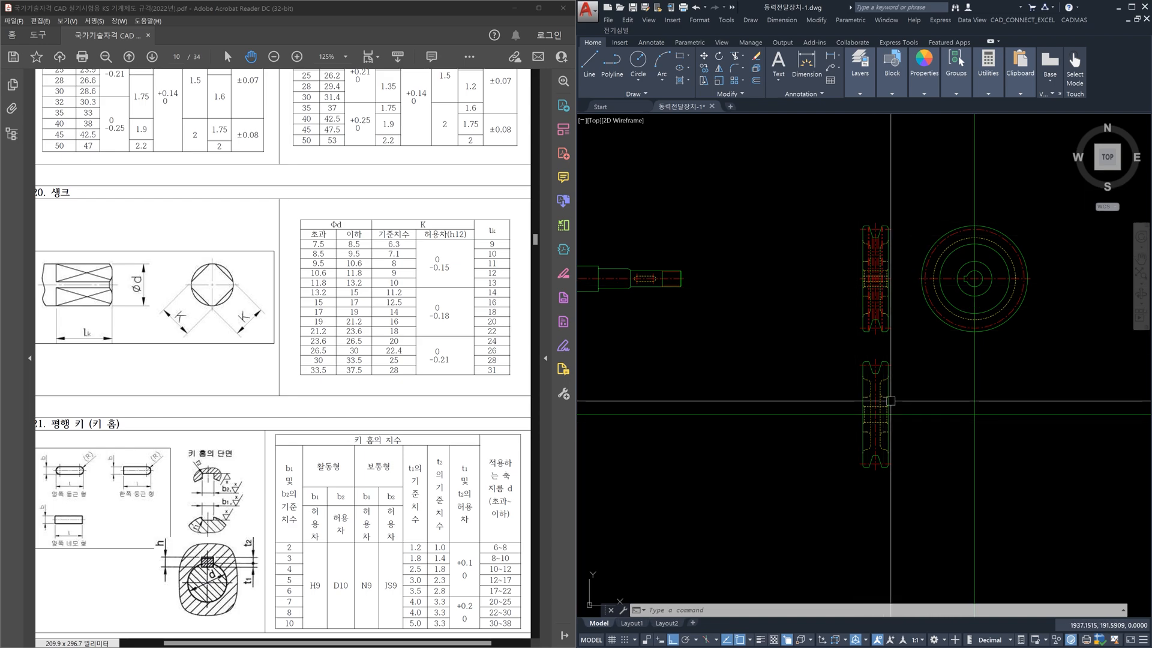
{"action": "middle_click_drag", "start_coordinate": [1022, 414], "coordinate": [992, 412]}
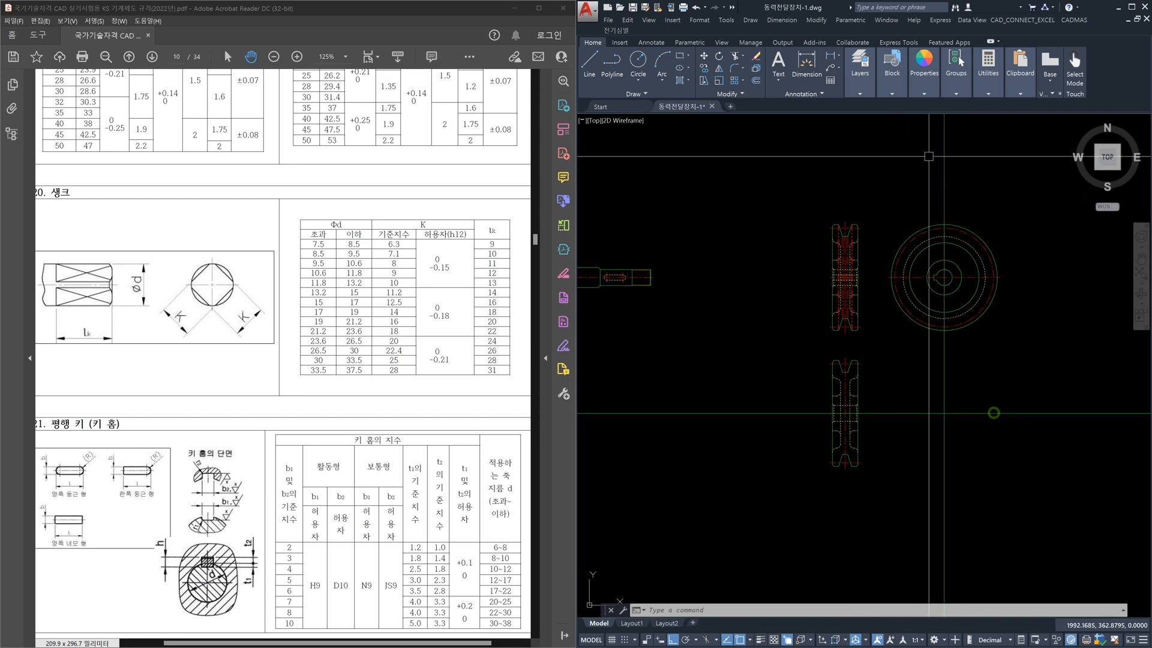
{"action": "middle_click_drag", "start_coordinate": [909, 443], "coordinate": [883, 436]}
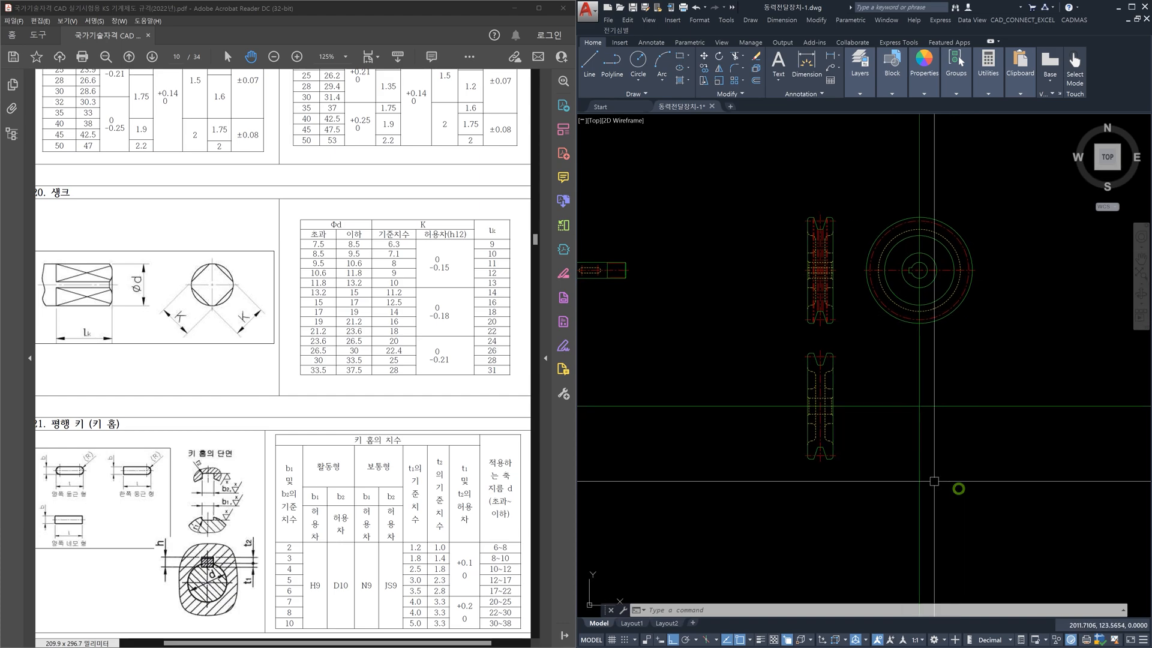
{"action": "scroll", "coordinate": [941, 412], "scroll_direction": "up", "scroll_amount": 2}
{"action": "type", "text": "xl"}
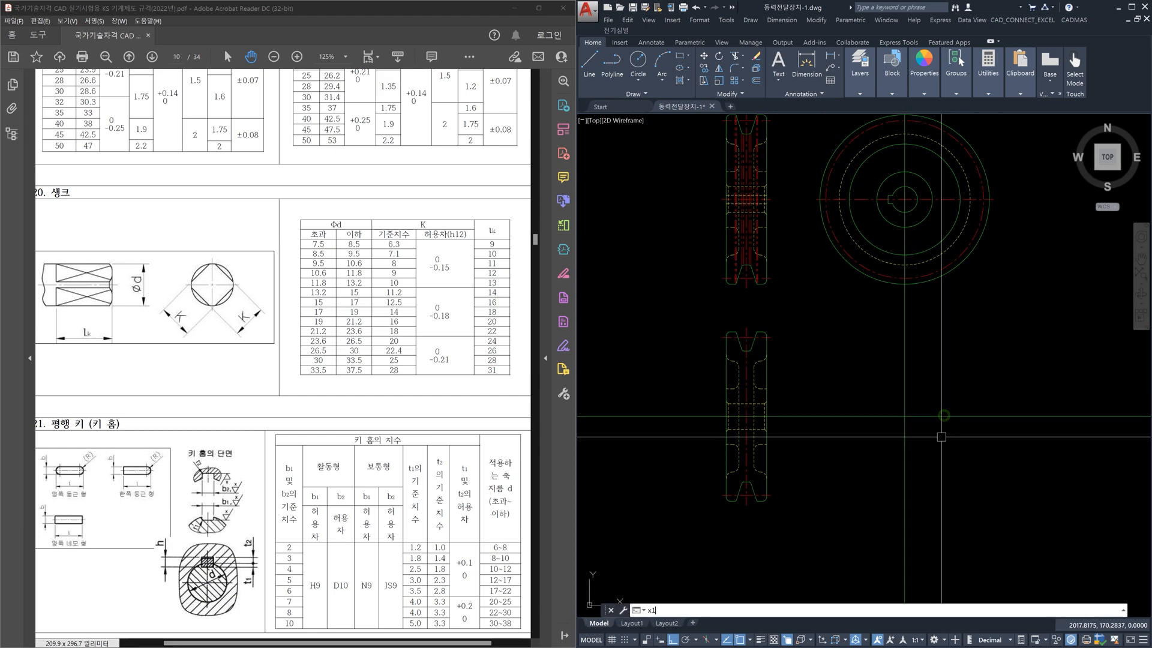
{"action": "key", "text": "Return"}
{"action": "type", "text": "a"}
{"action": "key", "text": "Return"}
{"action": "key", "text": "Return"}
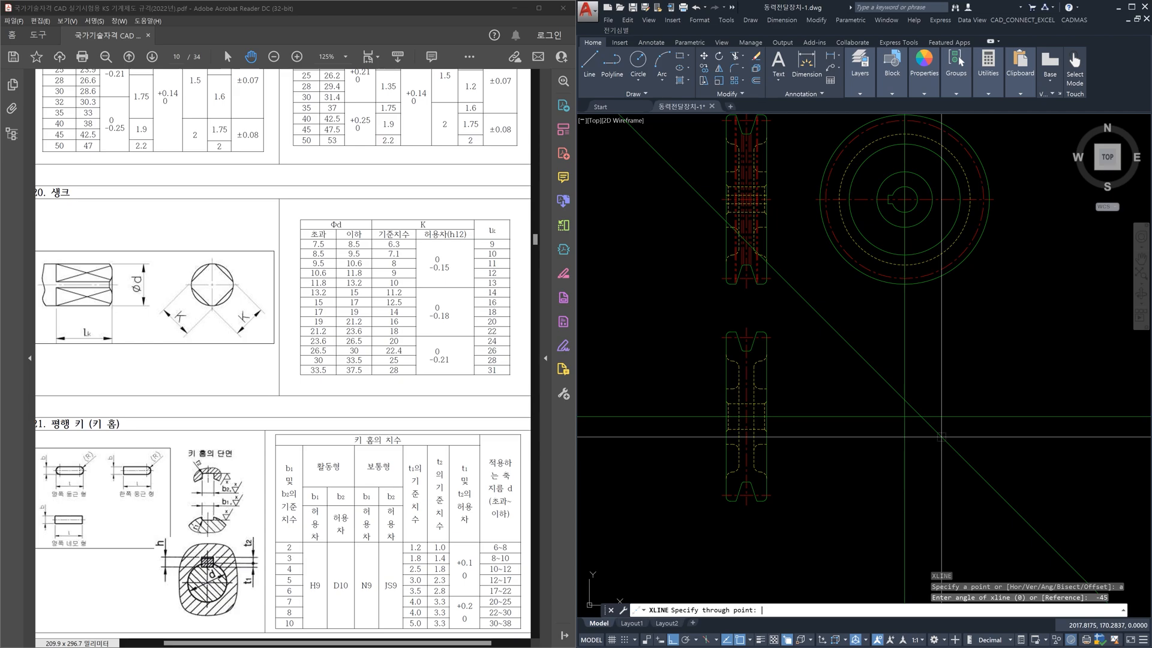
{"action": "left_click", "coordinate": [904, 417]}
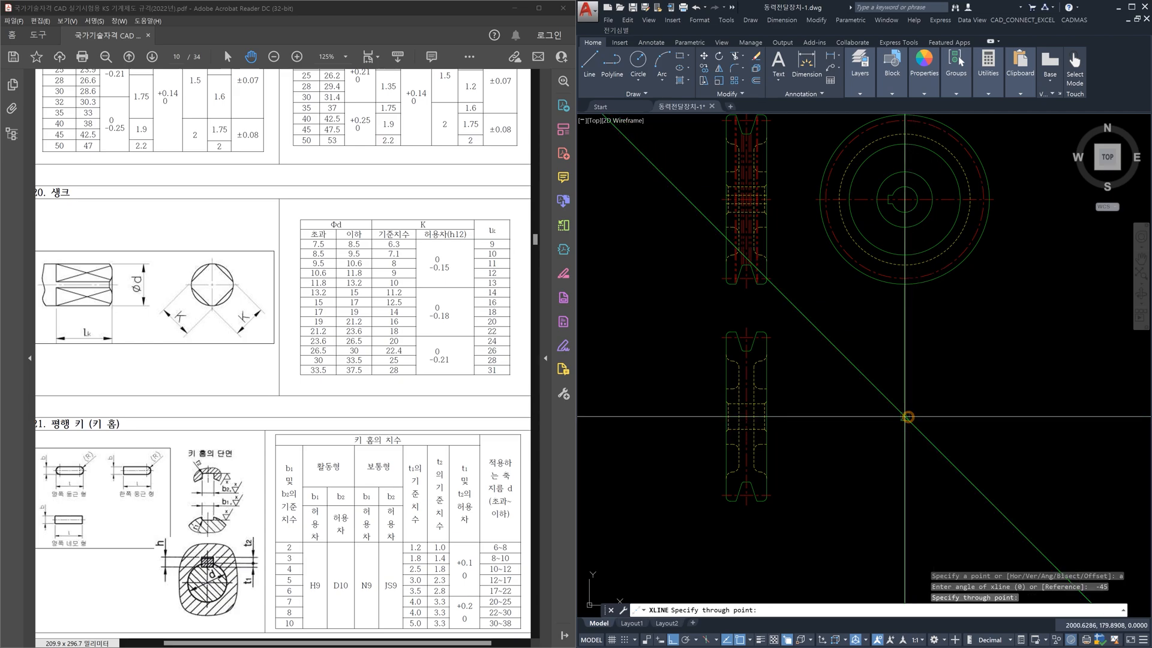
{"action": "scroll", "coordinate": [904, 416], "scroll_direction": "down", "scroll_amount": 4}
{"action": "key", "text": "Escape"}
{"action": "key", "text": "Escape"}
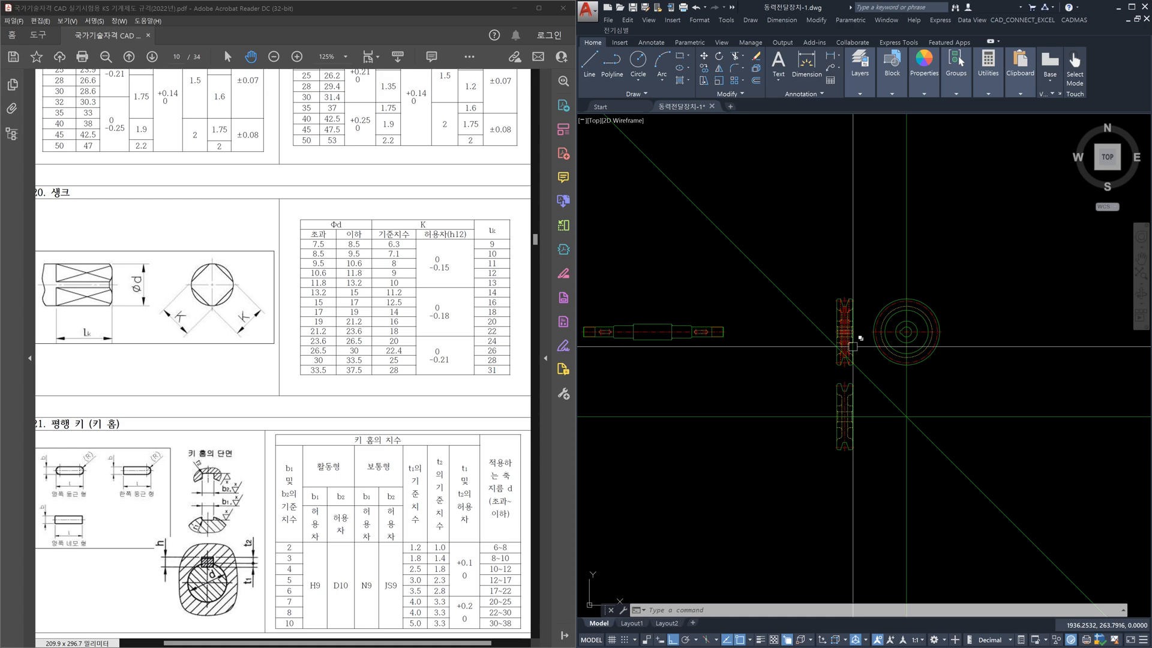
{"action": "scroll", "coordinate": [848, 339], "scroll_direction": "up", "scroll_amount": 2}
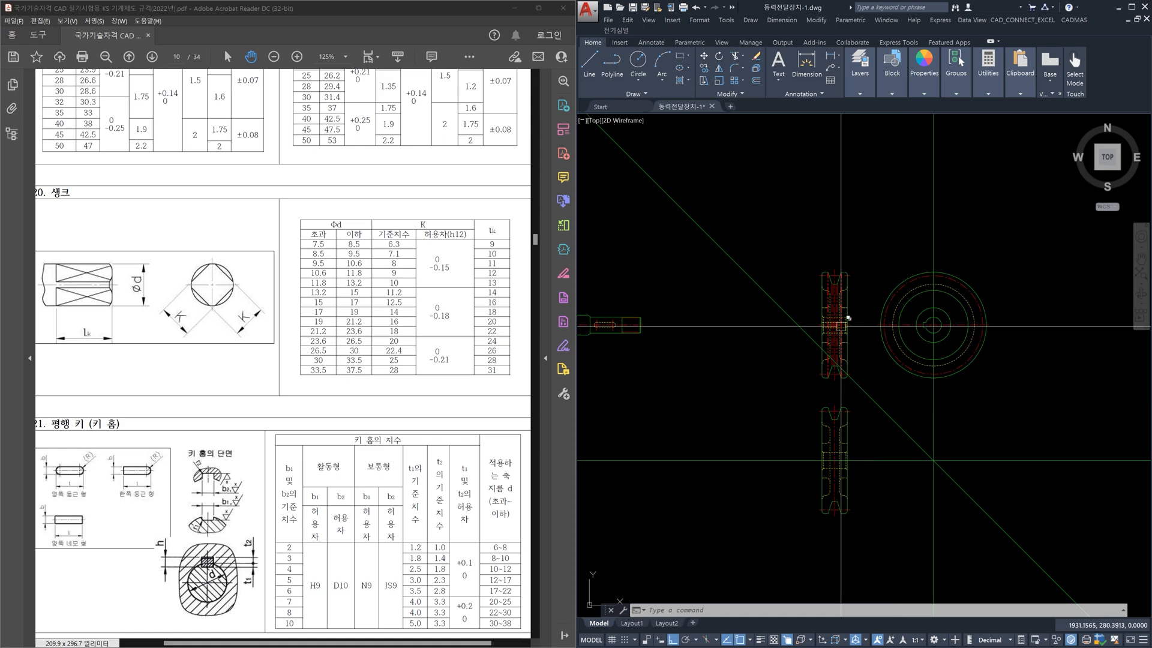
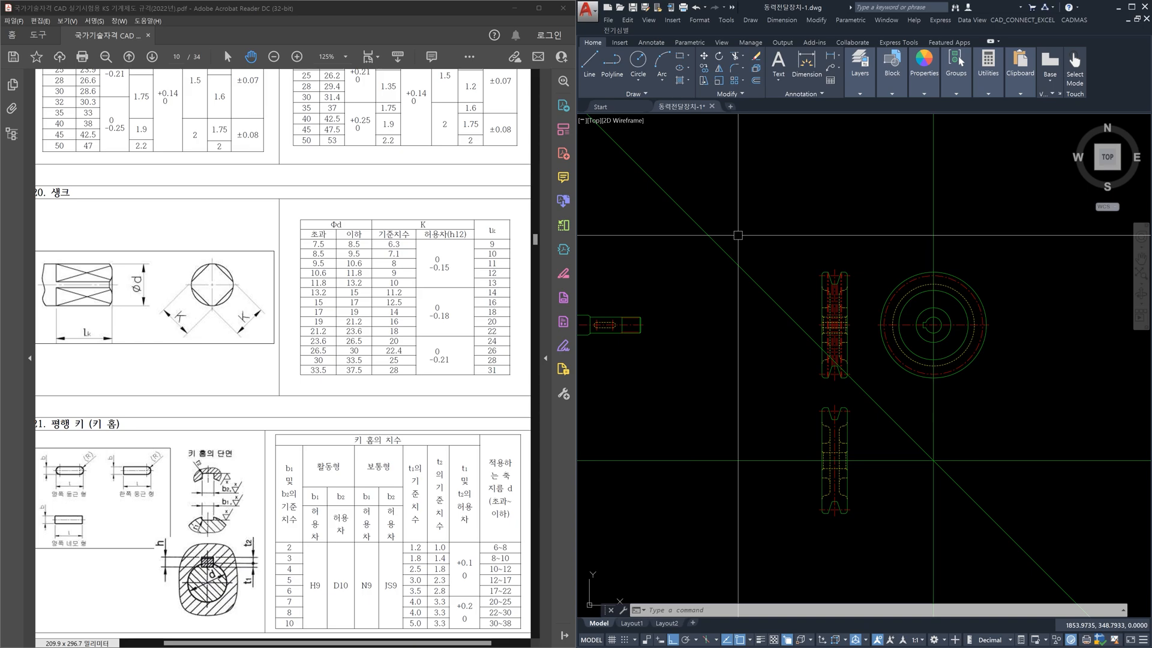
{"action": "scroll", "coordinate": [923, 360], "scroll_direction": "up", "scroll_amount": 5}
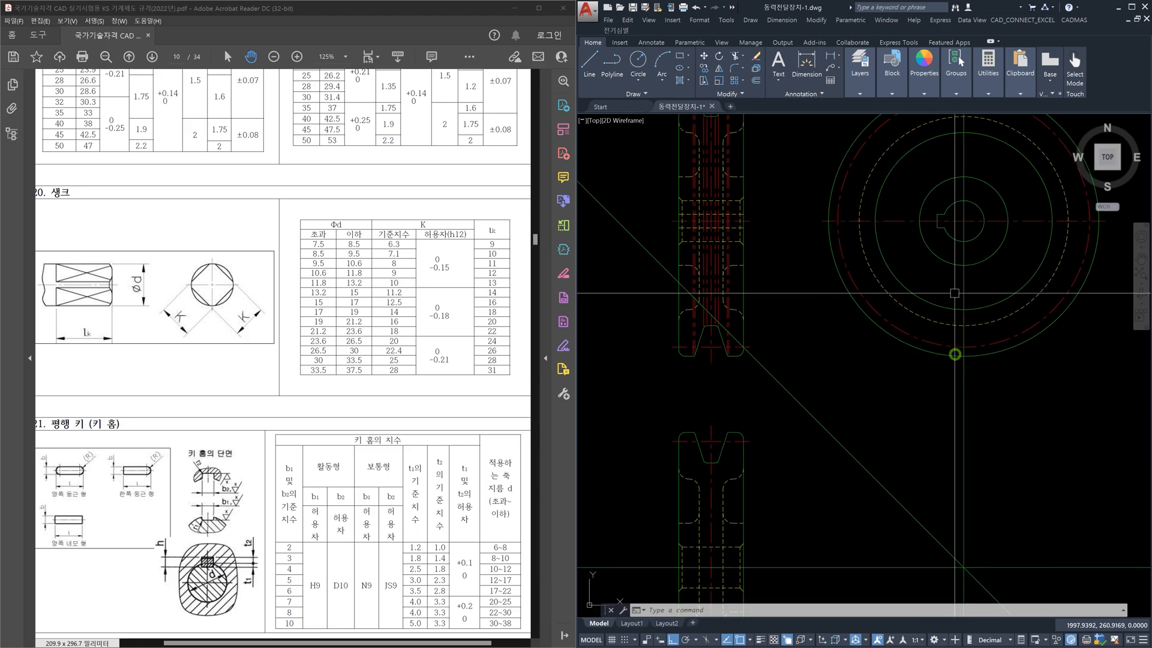
{"action": "key", "text": "Escape"}
{"action": "key", "text": "Escape"}
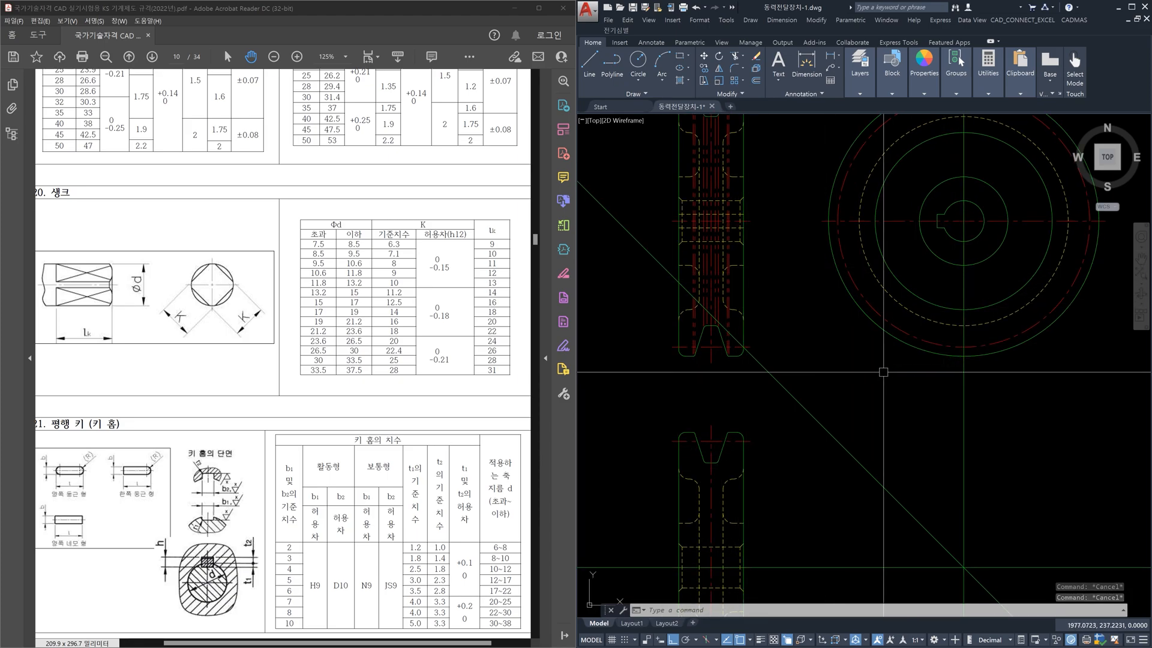
{"action": "scroll", "coordinate": [935, 252], "scroll_direction": "up", "scroll_amount": 3}
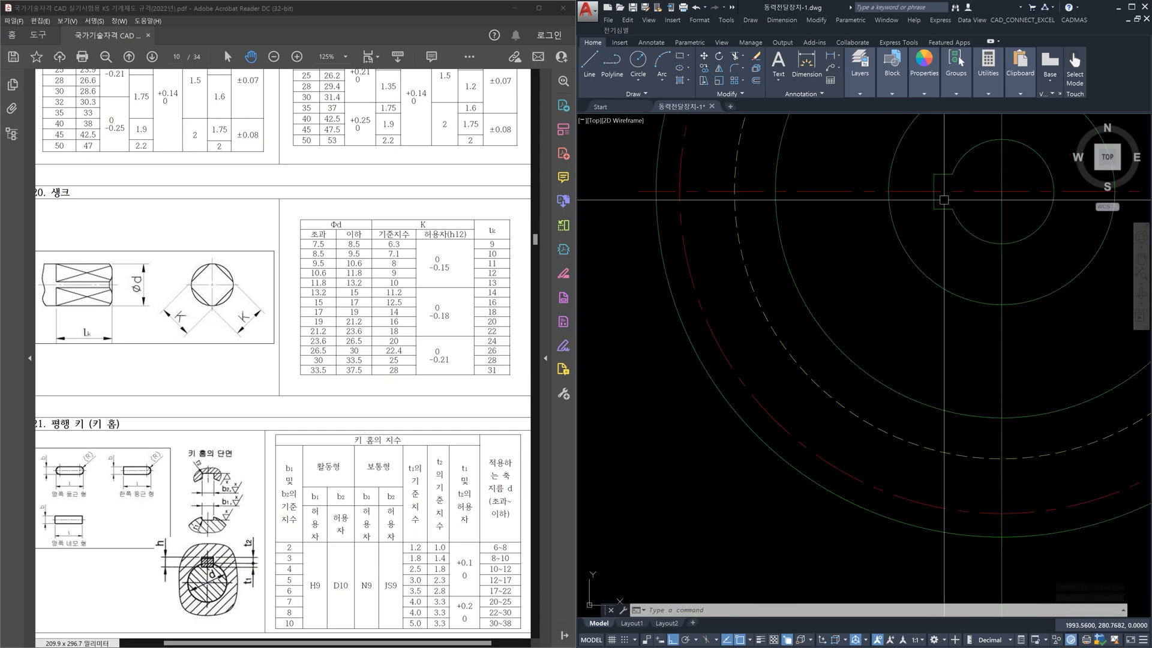
{"action": "left_click", "coordinate": [930, 155]}
{"action": "left_click", "coordinate": [955, 213]}
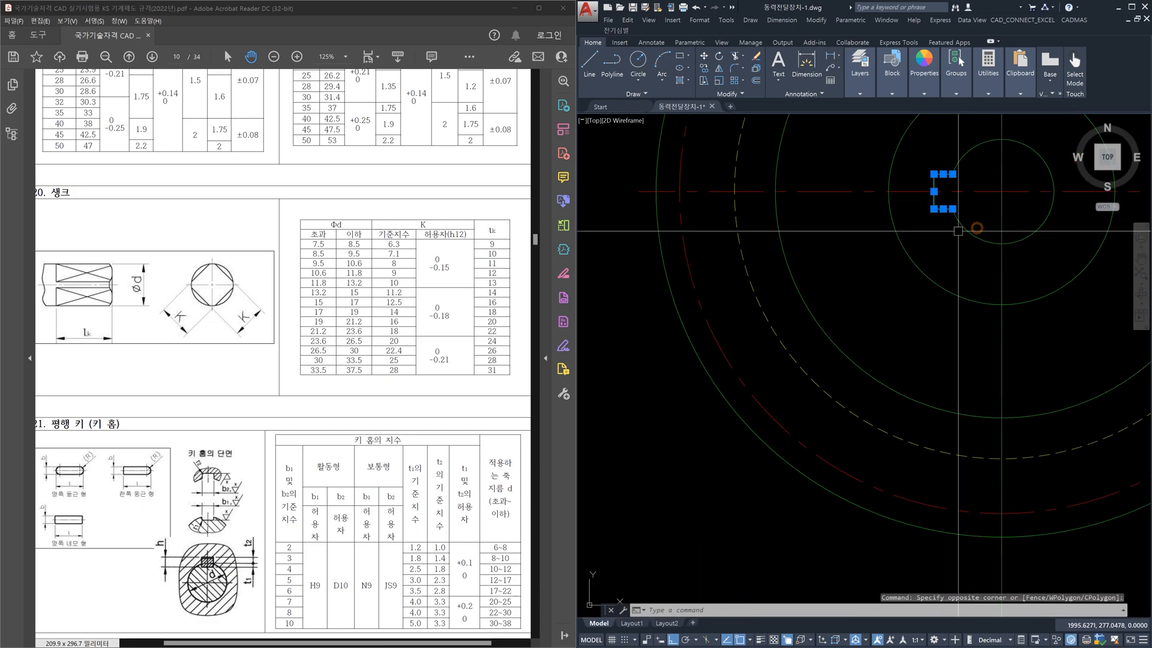
{"action": "key", "text": "Escape"}
{"action": "key", "text": "Escape"}
Draw a line from the keyway's lower outer corner vertically down to the -45° construction line, with polar tracking on
{"action": "middle_click_drag", "start_coordinate": [945, 231], "coordinate": [980, 211]}
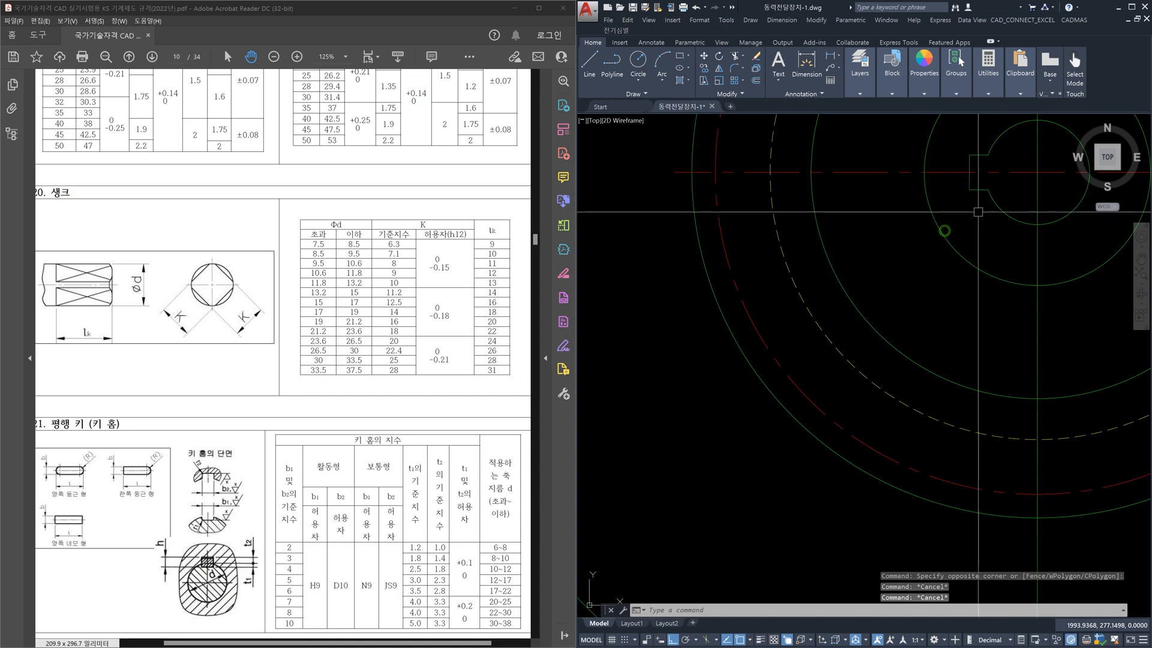
{"action": "type", "text": "l"}
{"action": "key", "text": "Return"}
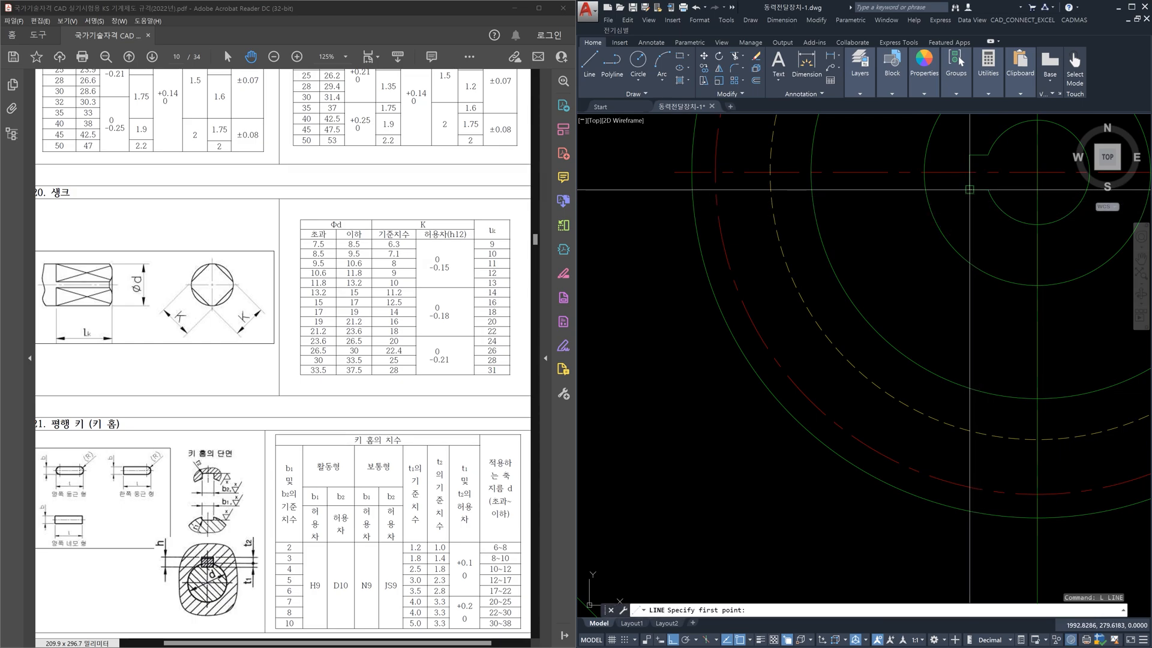
{"action": "scroll", "coordinate": [969, 189], "scroll_direction": "down", "scroll_amount": 5}
{"action": "left_click", "coordinate": [989, 224]}
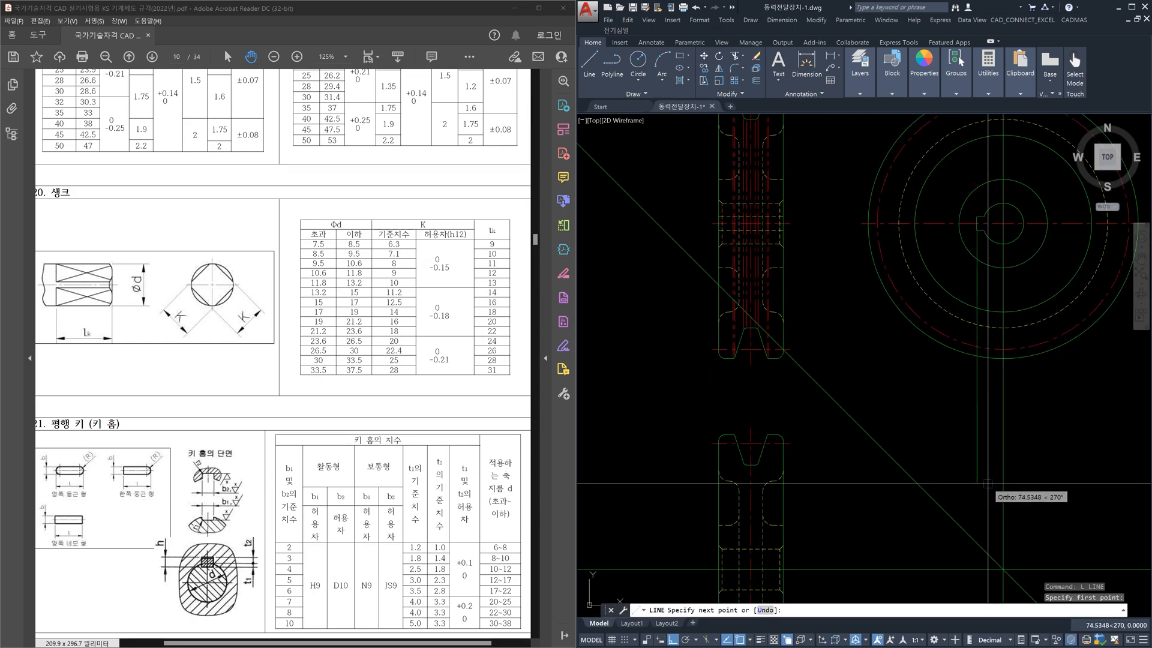
{"action": "key", "text": "F10"}
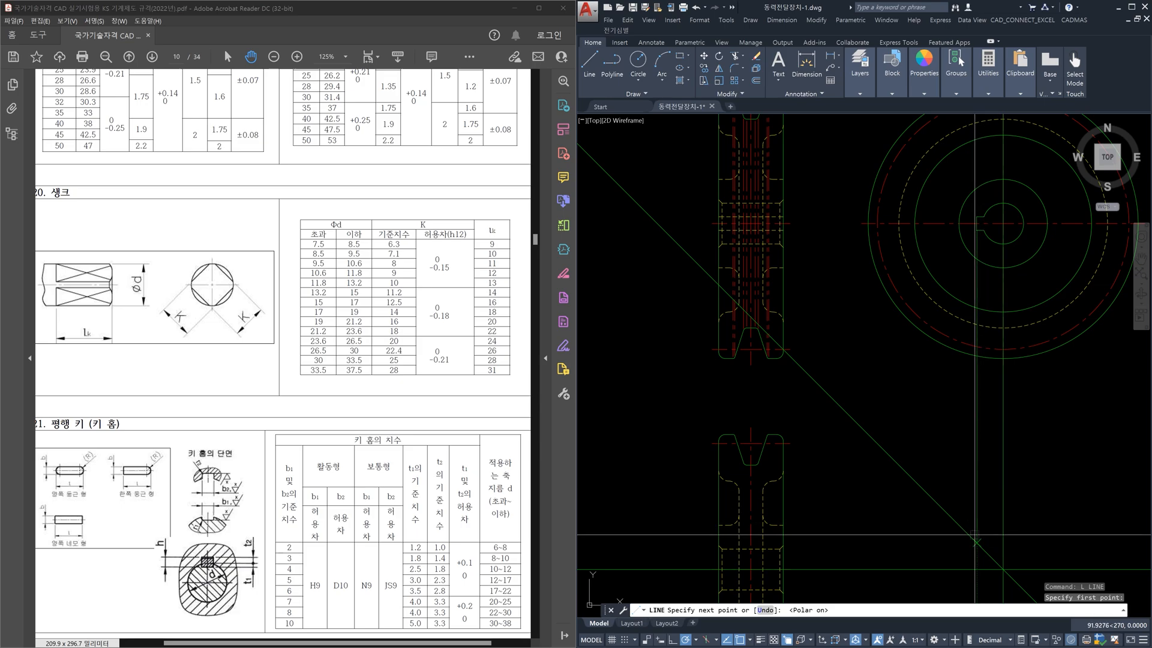
{"action": "left_click", "coordinate": [977, 542]}
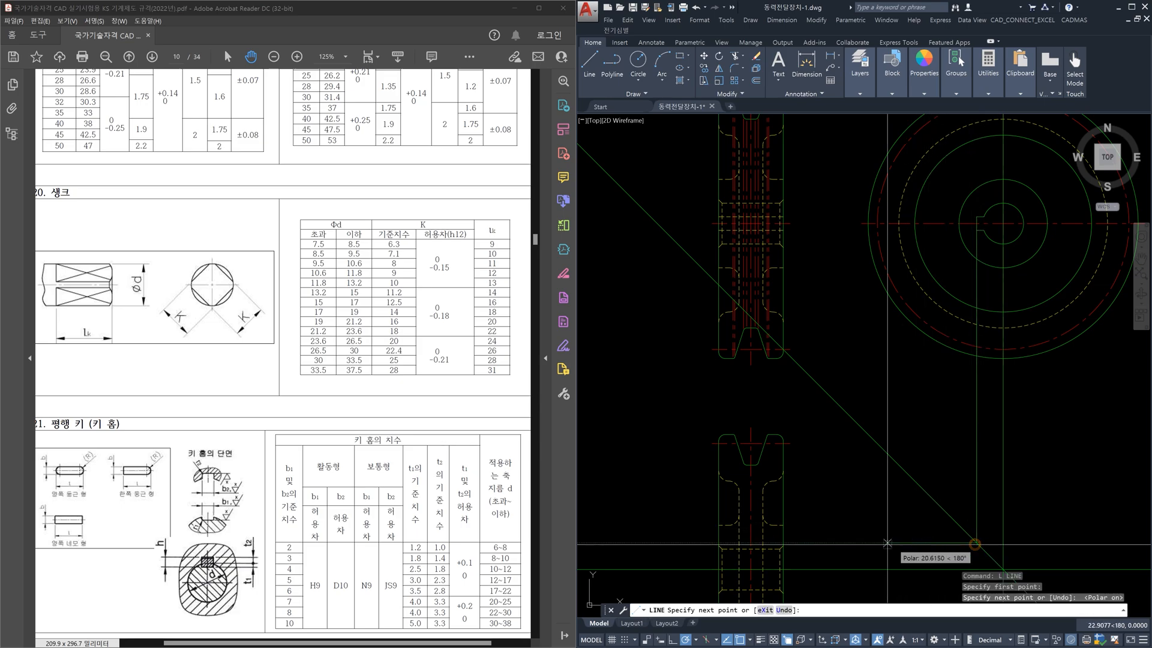
Continue the keyway projection line horizontally from the -45° line to the lower pulley view and across to its far edge
{"action": "scroll", "coordinate": [809, 542], "scroll_direction": "up", "scroll_amount": 2}
{"action": "mouse_move", "coordinate": [790, 542]}
{"action": "middle_mouse_down"}
{"action": "mouse_move", "coordinate": [869, 547]}
{"action": "mouse_move", "coordinate": [819, 398]}
{"action": "mouse_move", "coordinate": [807, 396]}
{"action": "middle_mouse_up"}
{"action": "scroll", "coordinate": [848, 545], "scroll_direction": "up", "scroll_amount": 2}
{"action": "scroll", "coordinate": [806, 398], "scroll_direction": "down", "scroll_amount": 1}
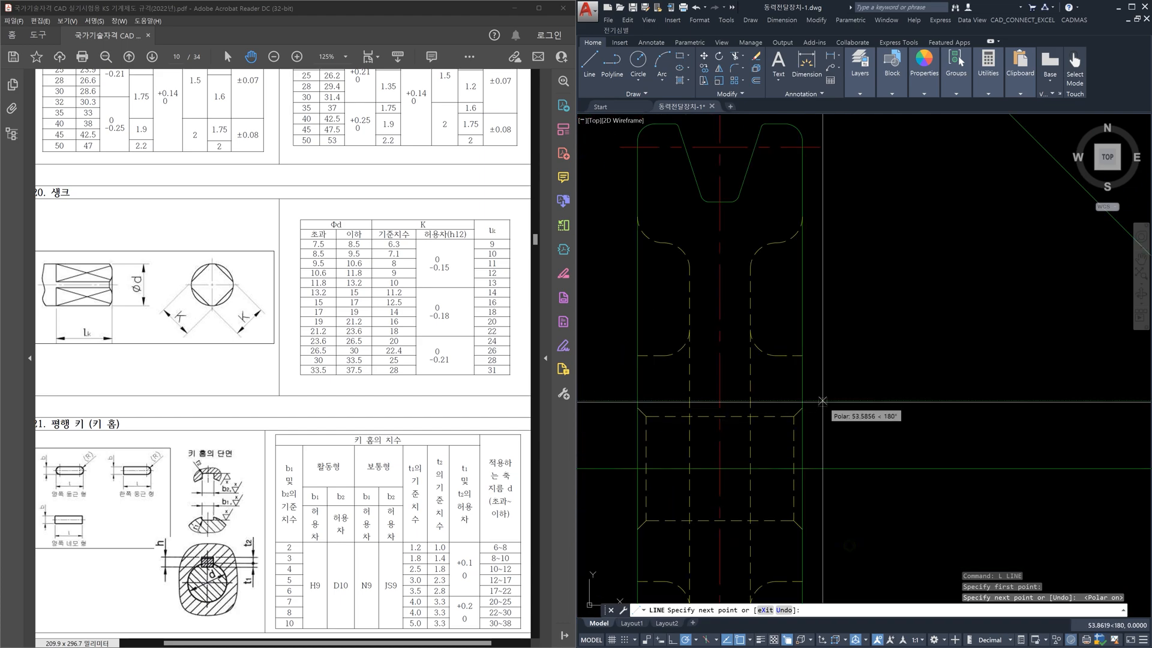
{"action": "left_click", "coordinate": [803, 400]}
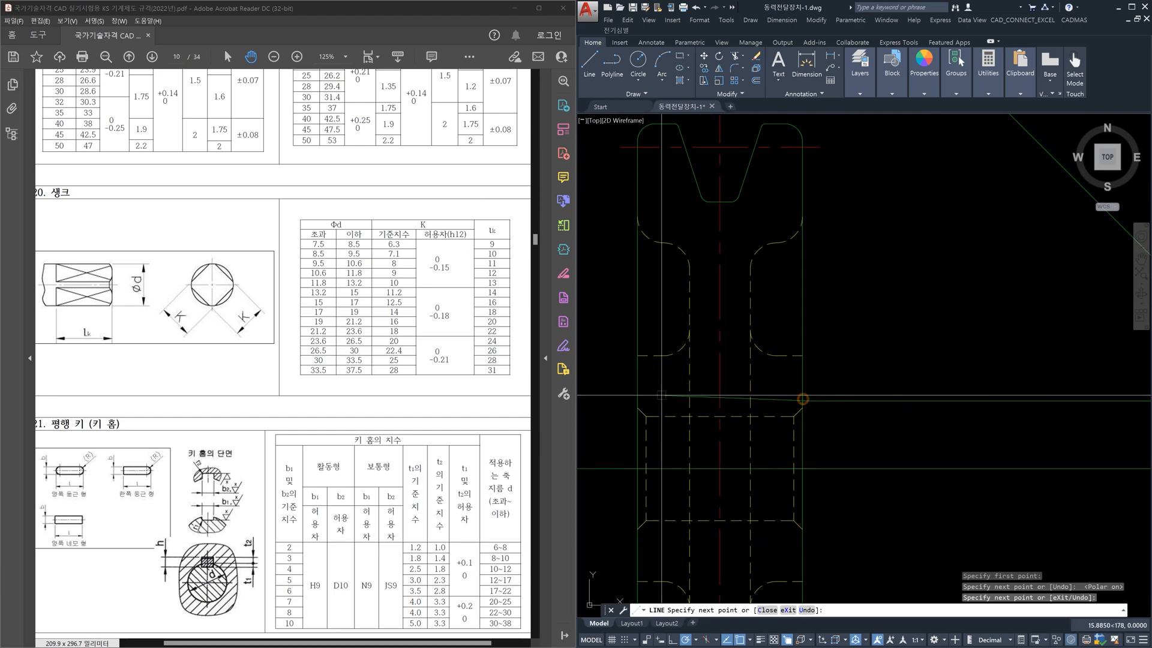
{"action": "key", "text": "Escape"}
{"action": "key", "text": "Escape"}
{"action": "scroll", "coordinate": [636, 399], "scroll_direction": "down", "scroll_amount": 4}
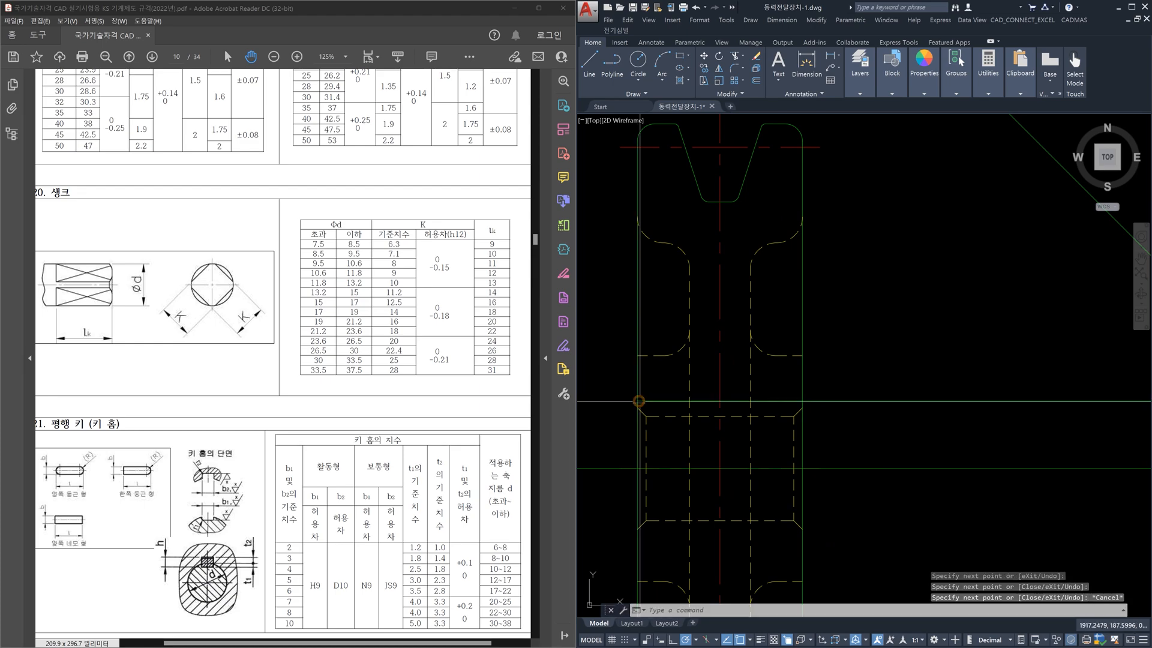
{"action": "middle_click_drag", "start_coordinate": [750, 328], "coordinate": [816, 448]}
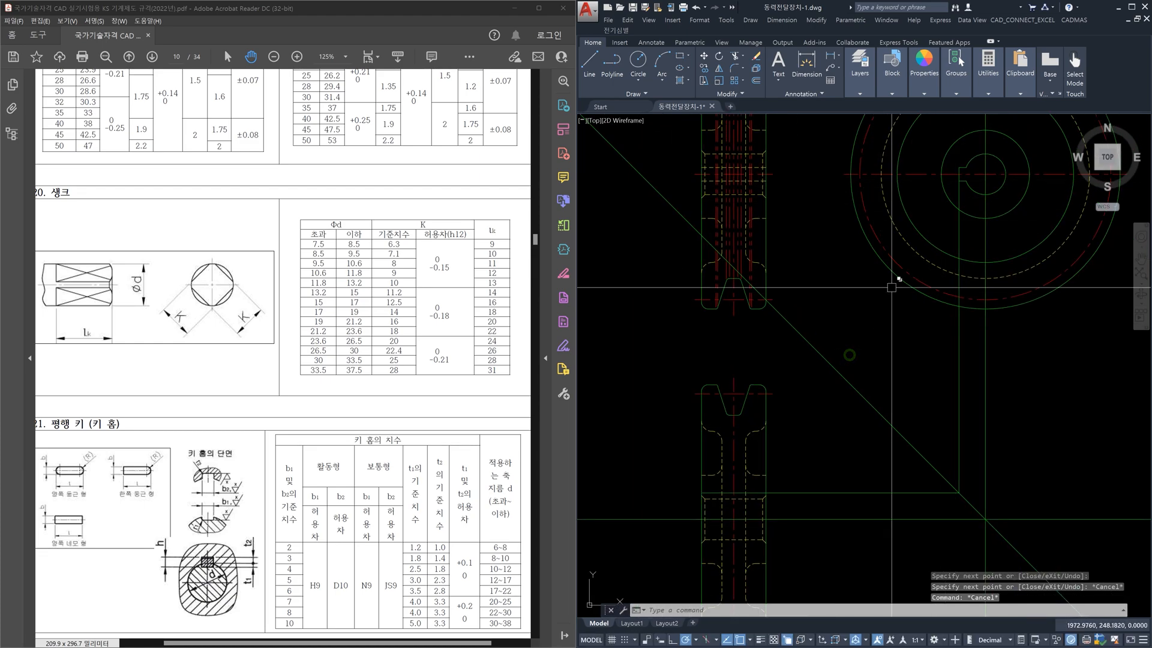
{"action": "scroll", "coordinate": [826, 514], "scroll_direction": "up", "scroll_amount": 6}
{"action": "left_click", "coordinate": [930, 532]}
{"action": "left_click", "coordinate": [915, 494]}
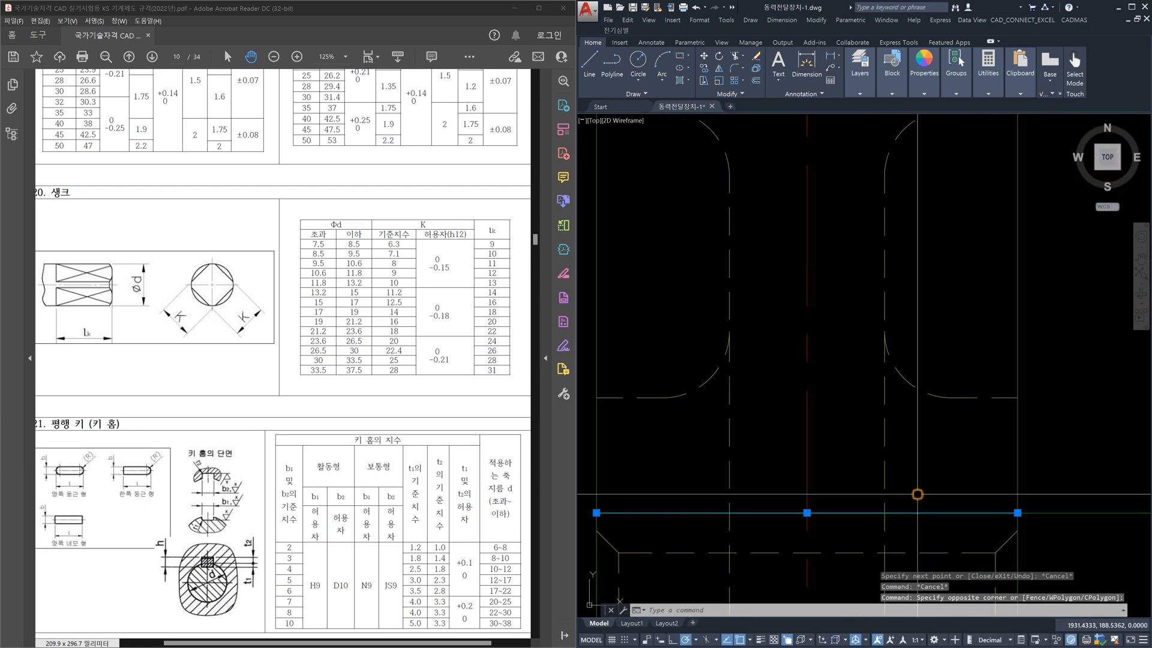
{"action": "left_click", "coordinate": [923, 490]}
{"action": "left_click", "coordinate": [923, 491]}
{"action": "key", "text": "Escape"}
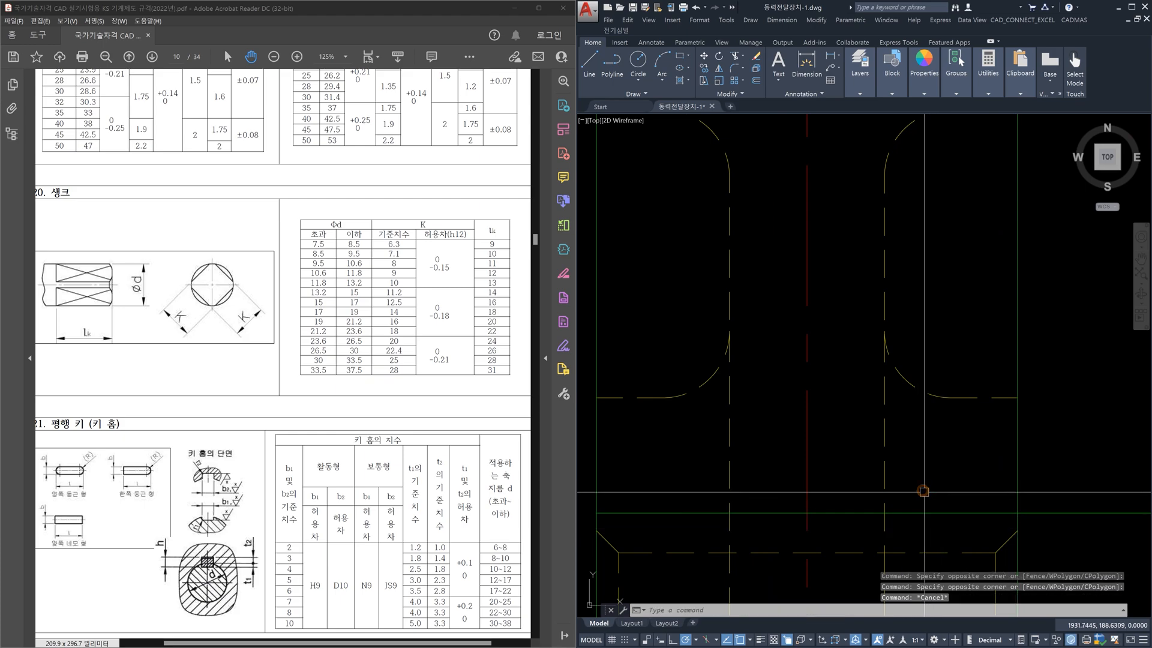
Match the new keyway line across the lower pulley hub to the properties of the dashed hidden line above it
{"action": "type", "text": "ma"}
{"action": "key", "text": "Return"}
{"action": "left_click", "coordinate": [961, 397]}
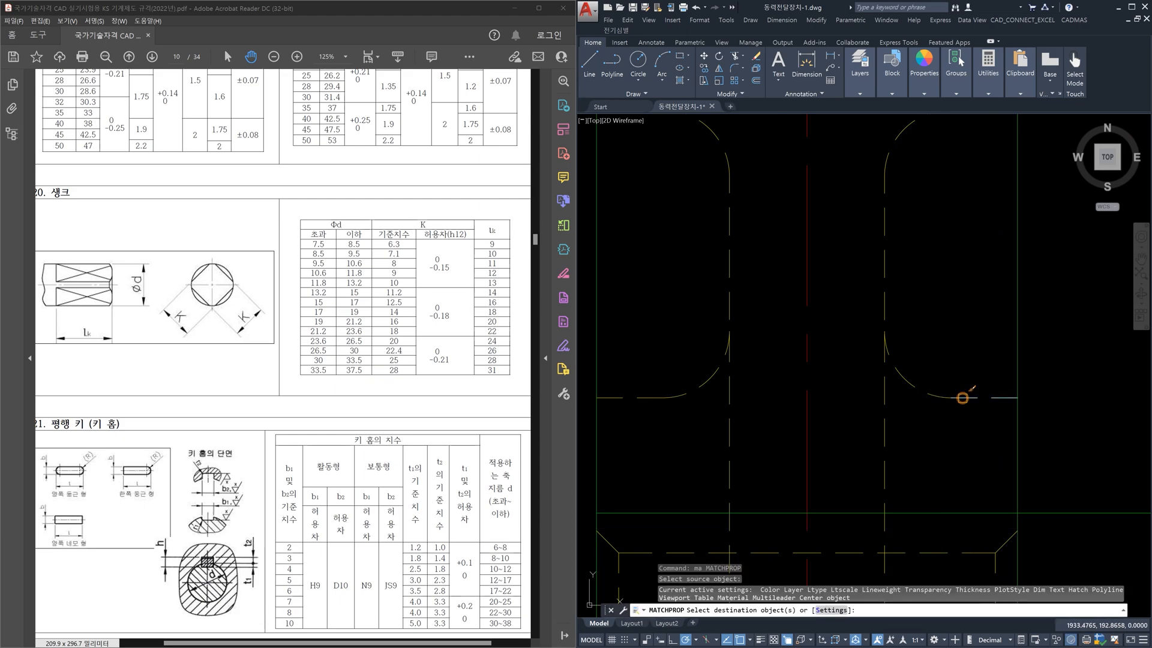
{"action": "left_click", "coordinate": [968, 519]}
{"action": "left_click", "coordinate": [951, 485]}
{"action": "key", "text": "Escape"}
Erase the horizontal and vertical projection lines between the keyway and the lower pulley view
{"action": "scroll", "coordinate": [950, 486], "scroll_direction": "down", "scroll_amount": 2}
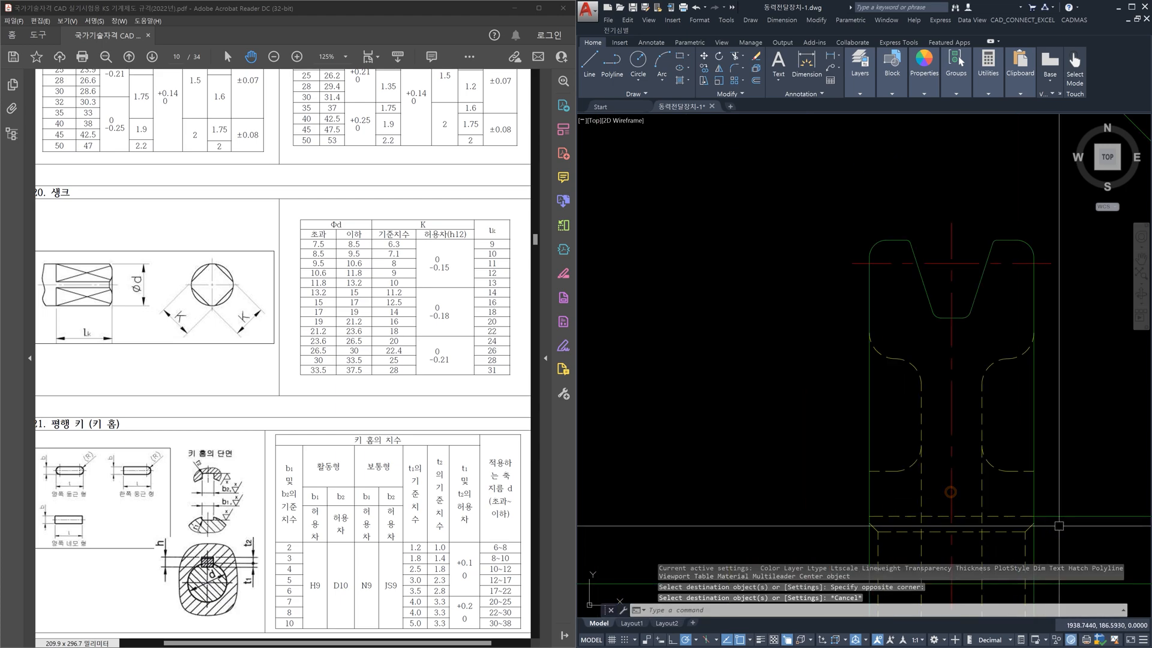
{"action": "middle_click_drag", "start_coordinate": [972, 480], "coordinate": [789, 468]}
{"action": "left_click", "coordinate": [882, 458]}
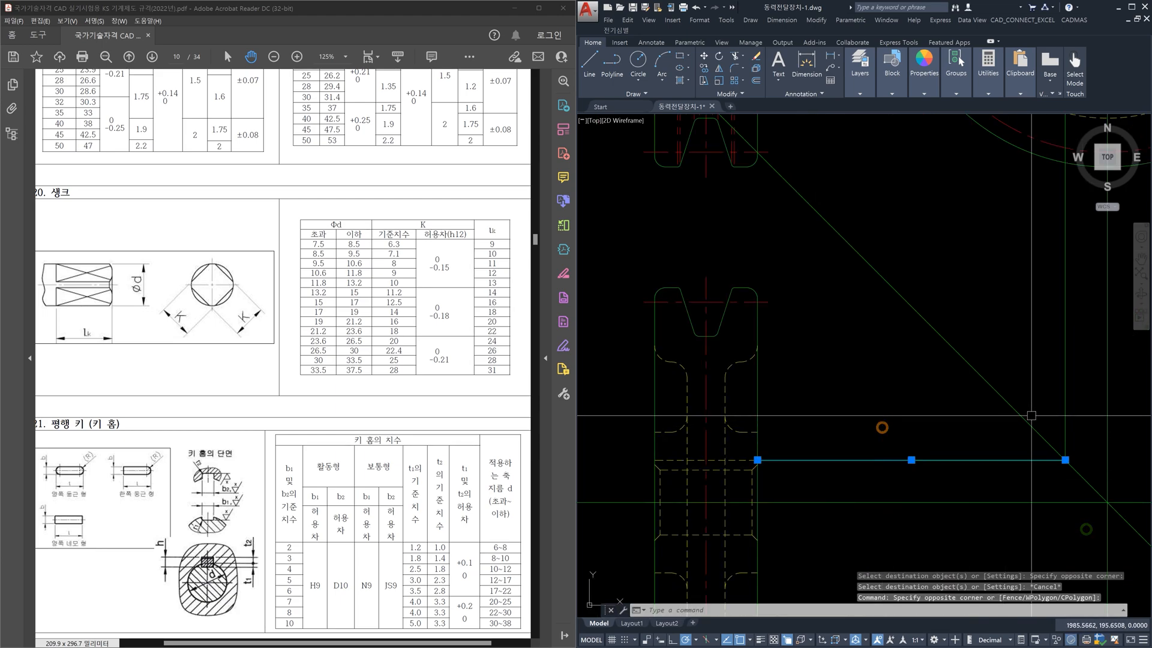
{"action": "left_click", "coordinate": [1072, 427]}
{"action": "left_click", "coordinate": [1054, 394]}
{"action": "key", "text": "Delete"}
Draw a circle centred on the pulley bore, with its radius reaching the corner where the bore meets the keyway
{"action": "mouse_move", "coordinate": [1053, 394]}
{"action": "middle_mouse_down"}
{"action": "mouse_move", "coordinate": [1050, 313]}
{"action": "mouse_move", "coordinate": [932, 387]}
{"action": "middle_mouse_up"}
{"action": "scroll", "coordinate": [939, 288], "scroll_direction": "up", "scroll_amount": 4}
{"action": "middle_click_drag", "start_coordinate": [939, 288], "coordinate": [817, 366]}
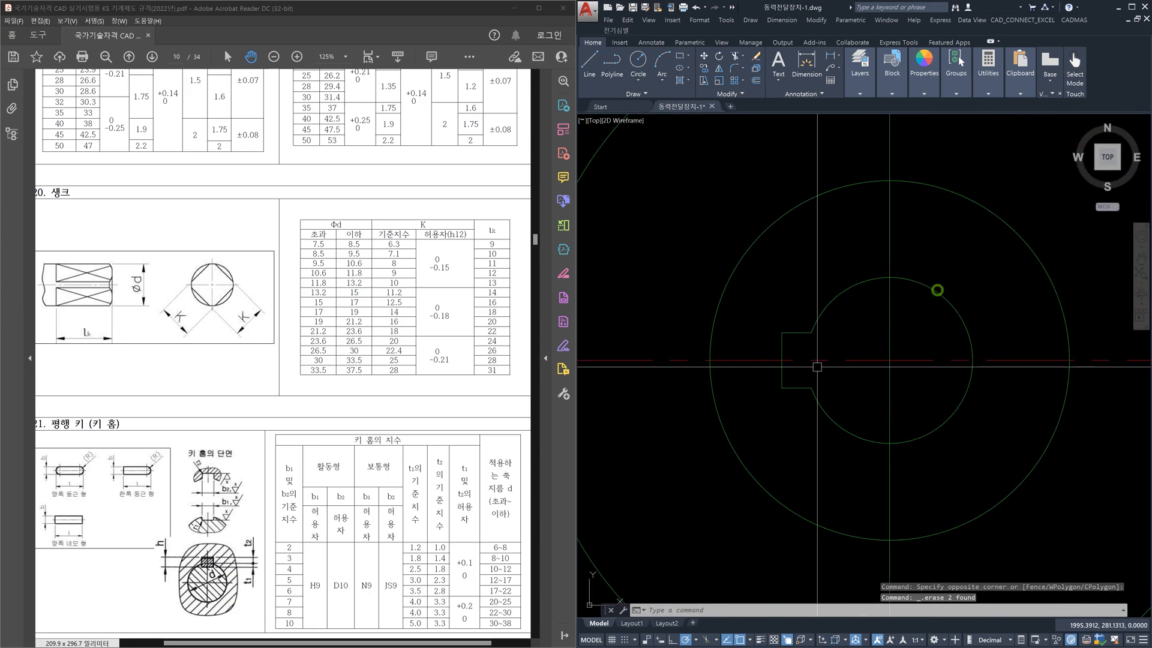
{"action": "type", "text": "c"}
{"action": "key", "text": "Return"}
{"action": "left_click", "coordinate": [890, 358]}
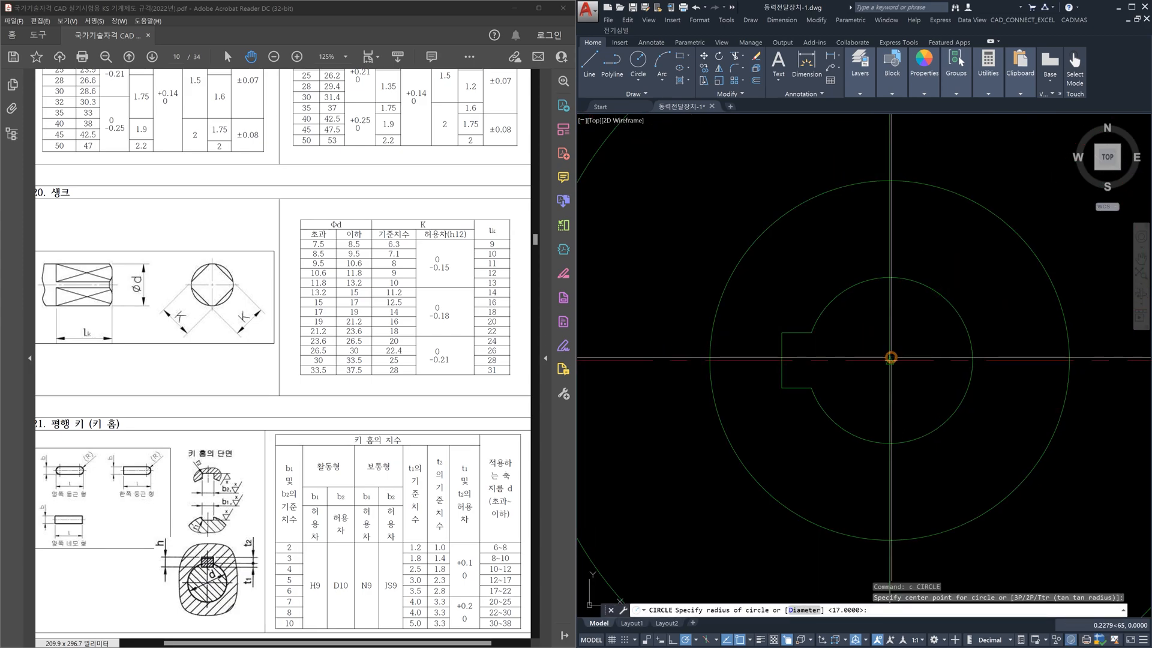
{"action": "key", "text": "Escape"}
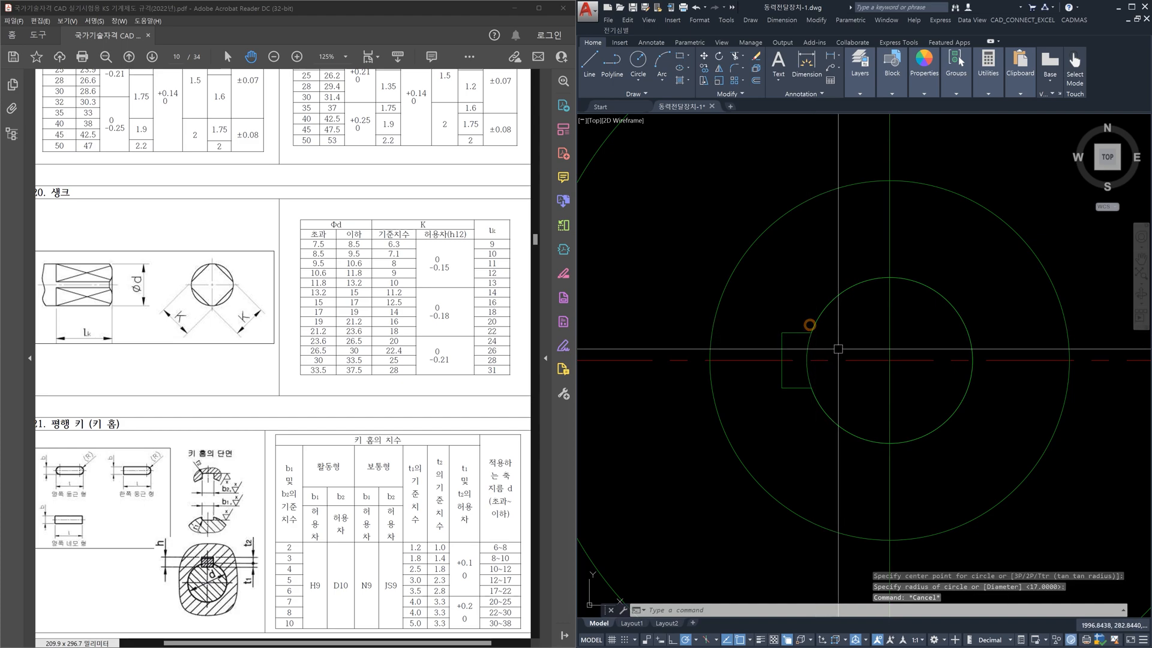
Match the new bore circle to the properties of the horizontal centreline
{"action": "type", "text": "ma"}
{"action": "key", "text": "Return"}
{"action": "left_click", "coordinate": [847, 359]}
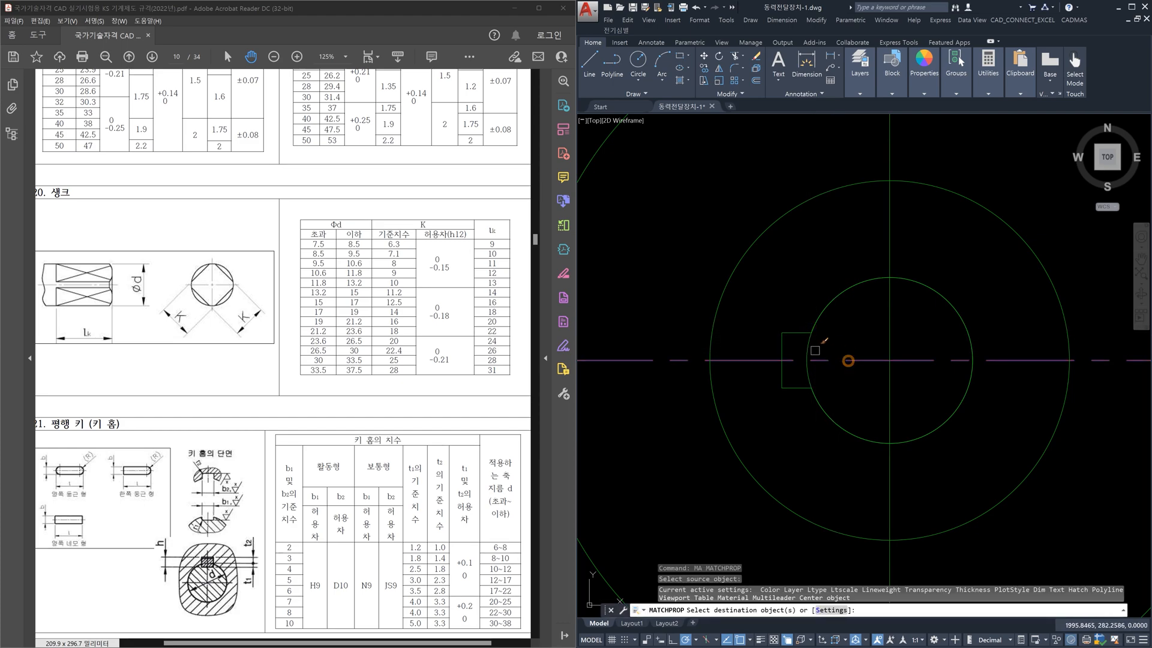
{"action": "left_click", "coordinate": [807, 348]}
{"action": "key", "text": "Escape"}
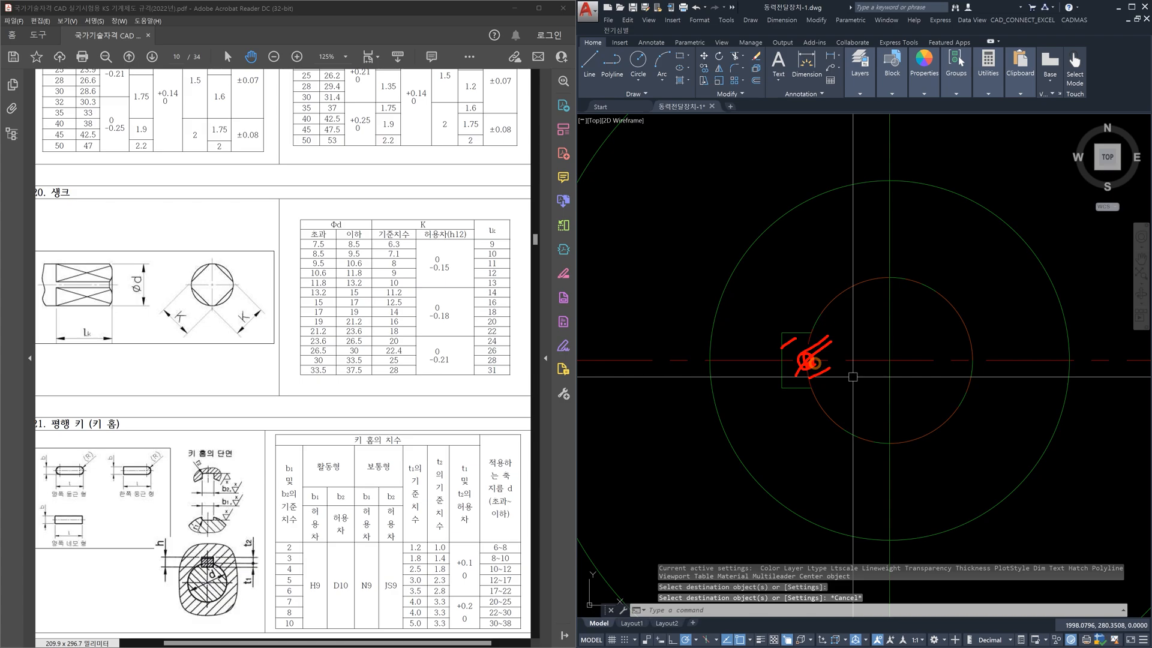
Erase the centreline-style circle drawn over the pulley bore
{"action": "scroll", "coordinate": [853, 377], "scroll_direction": "down", "scroll_amount": 6}
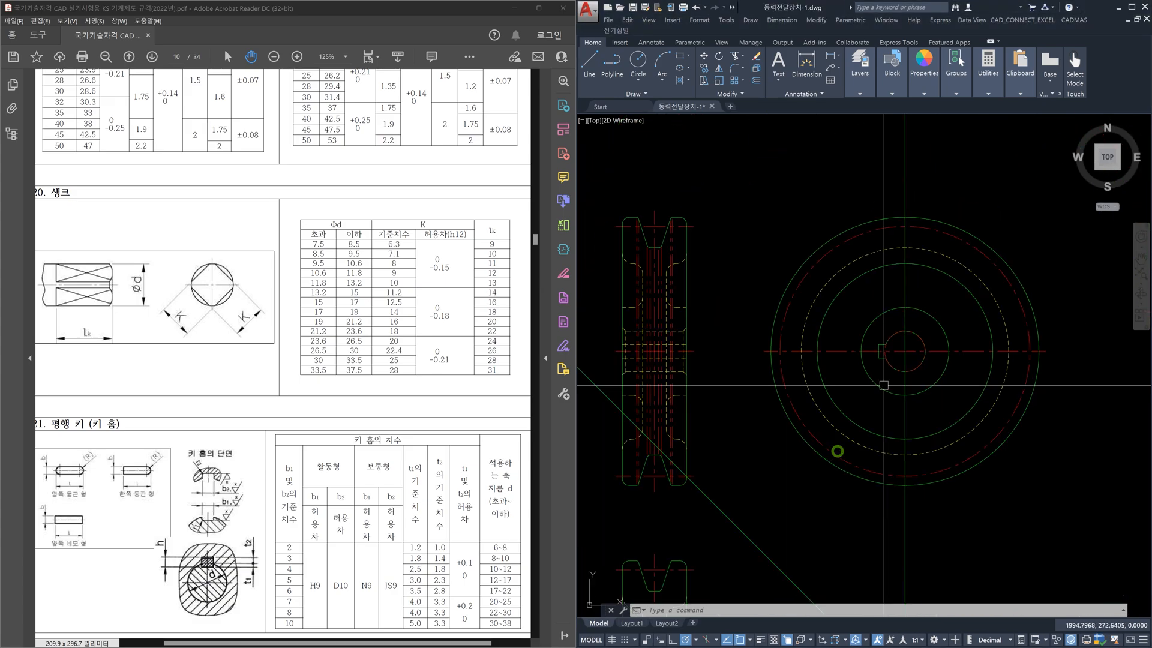
{"action": "middle_click_drag", "start_coordinate": [864, 473], "coordinate": [887, 392]}
{"action": "scroll", "coordinate": [757, 453], "scroll_direction": "up", "scroll_amount": 8}
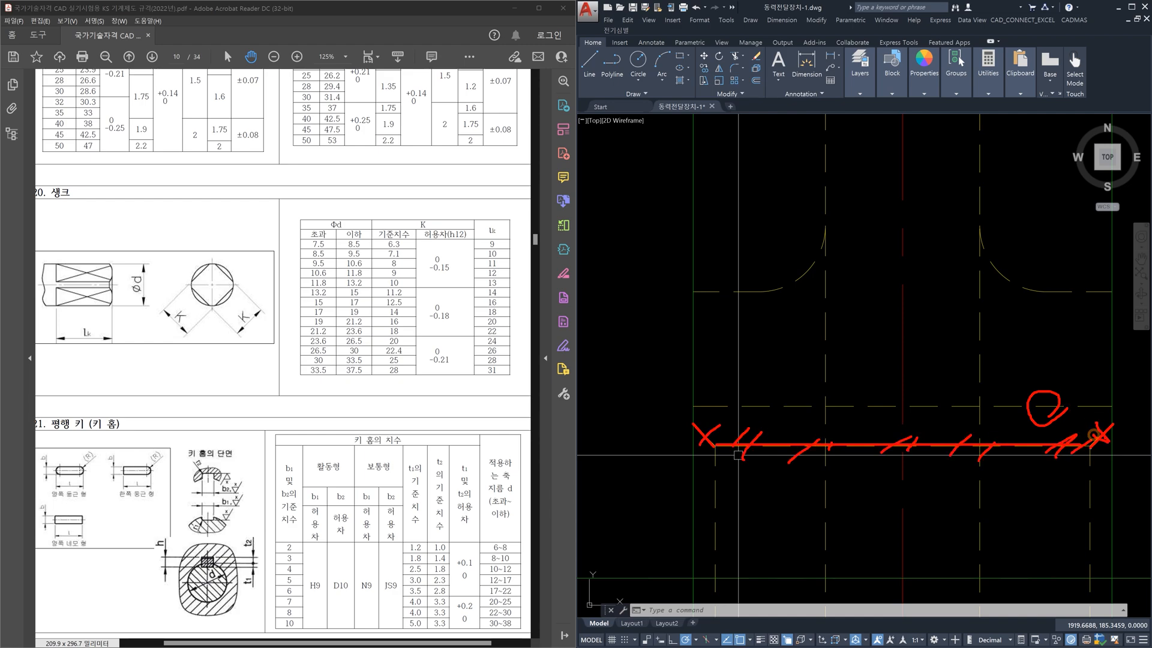
{"action": "key", "text": "Escape"}
{"action": "scroll", "coordinate": [900, 371], "scroll_direction": "down", "scroll_amount": 9}
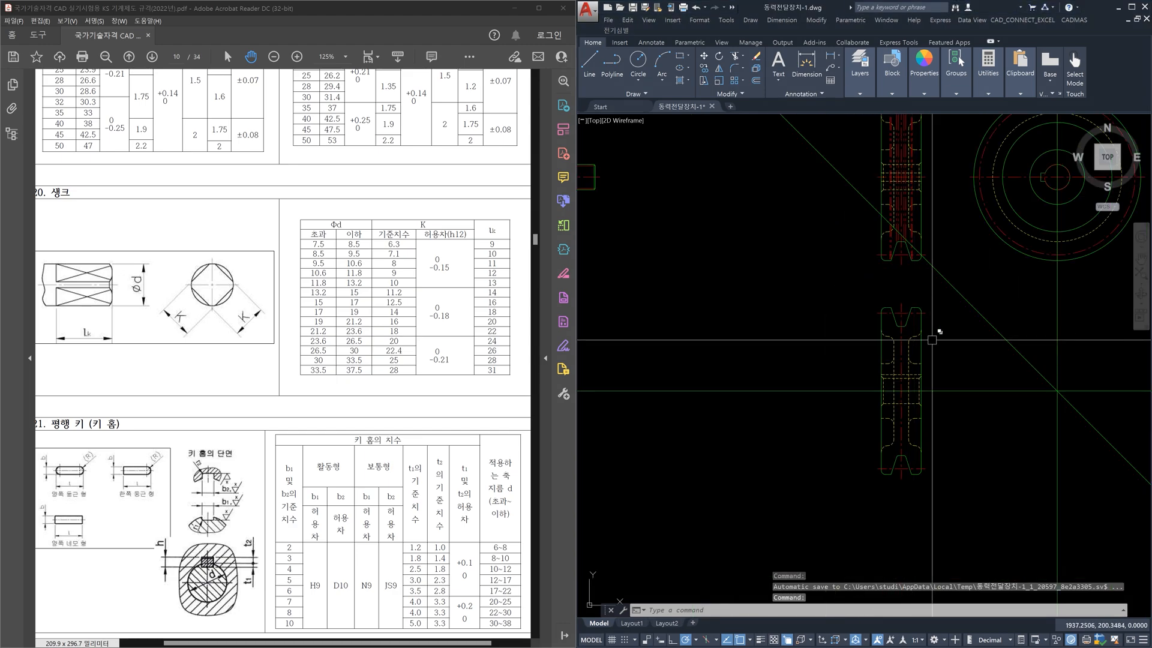
{"action": "scroll", "coordinate": [931, 340], "scroll_direction": "up", "scroll_amount": 10}
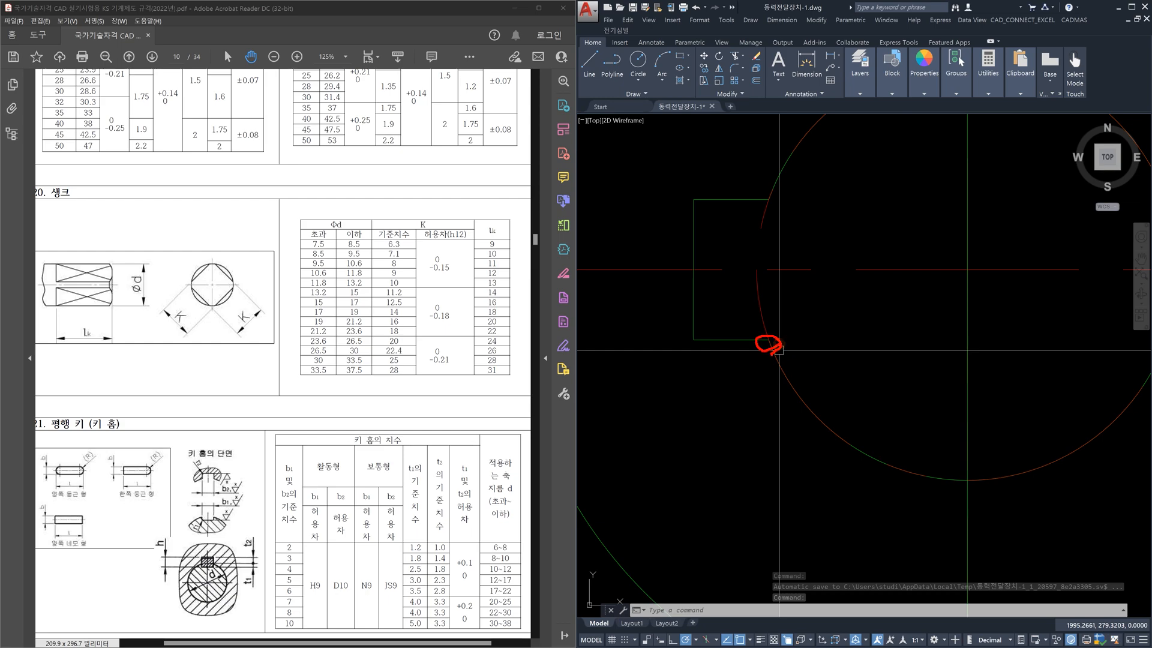
{"action": "key", "text": "Escape"}
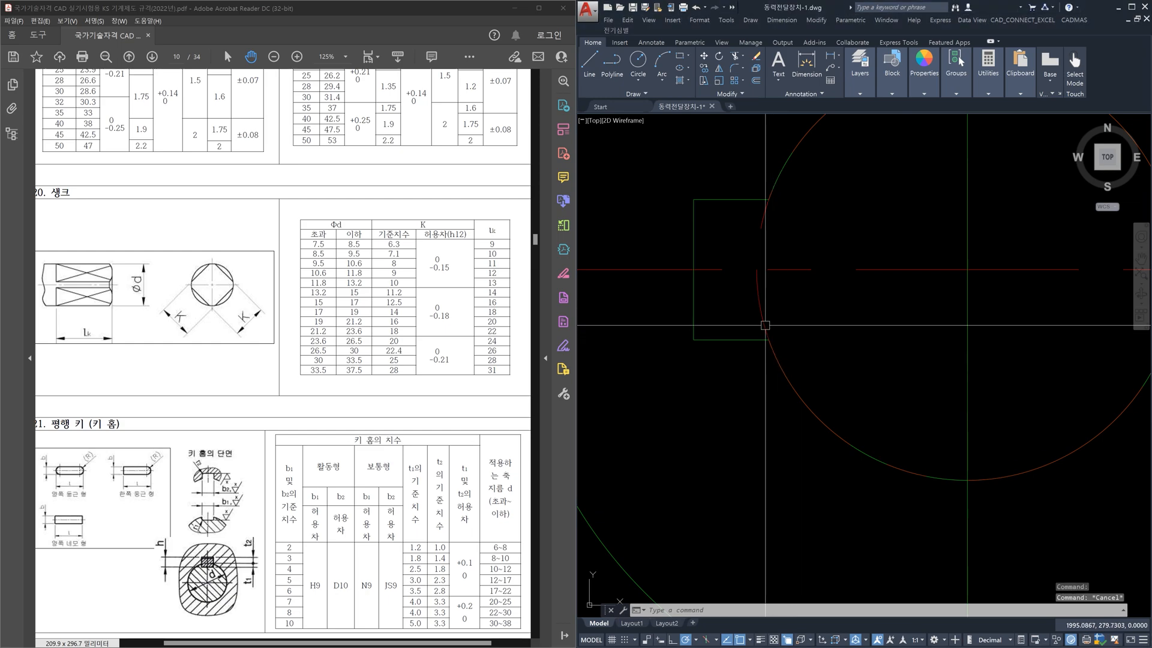
{"action": "left_click", "coordinate": [759, 319]}
{"action": "key", "text": "Delete"}
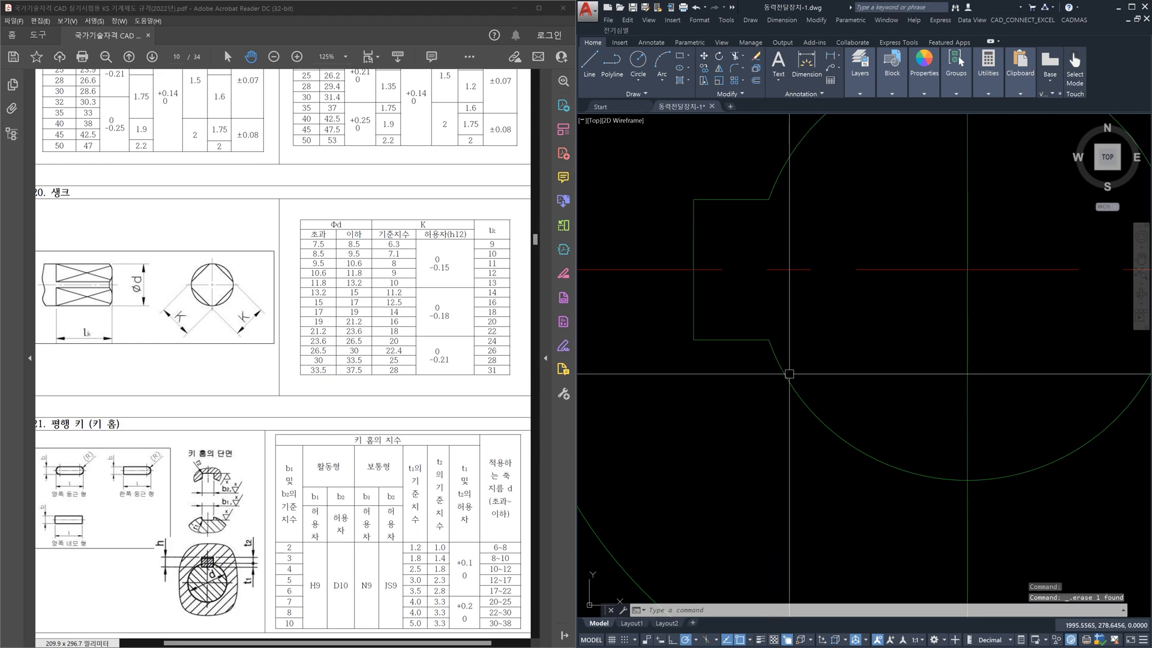
Draw a line from the lower corner where the keyway meets the bore vertically down to the -45° construction line
{"action": "type", "text": "l"}
{"action": "key", "text": "Return"}
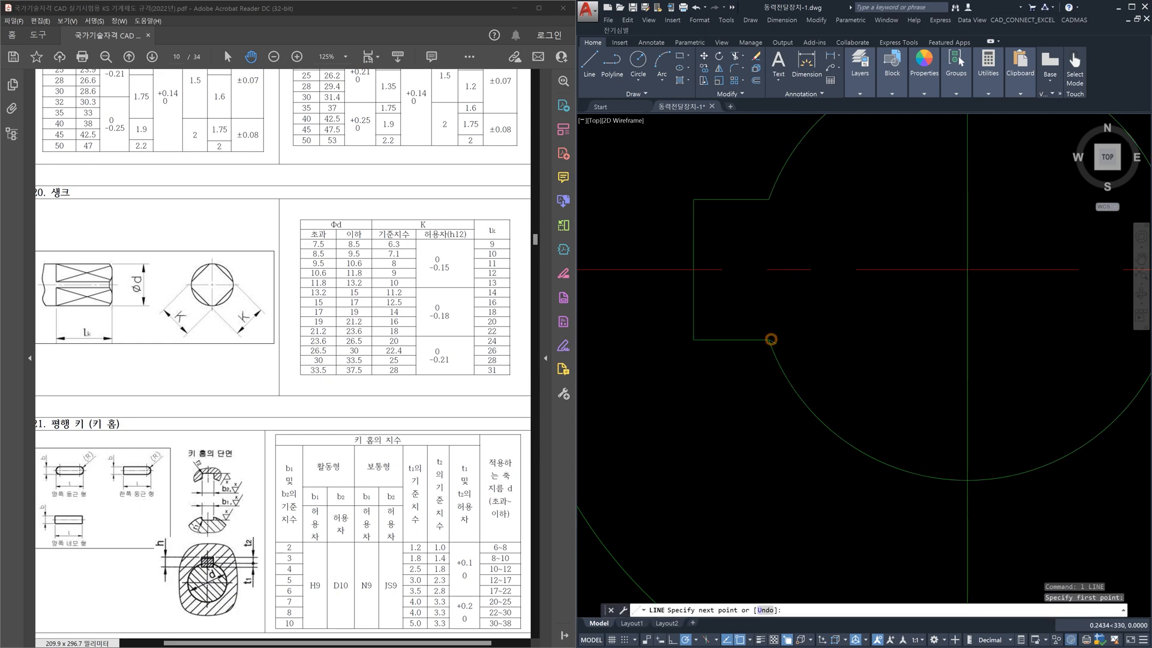
{"action": "scroll", "coordinate": [772, 339], "scroll_direction": "down", "scroll_amount": 3}
{"action": "scroll", "coordinate": [792, 466], "scroll_direction": "up", "scroll_amount": 2}
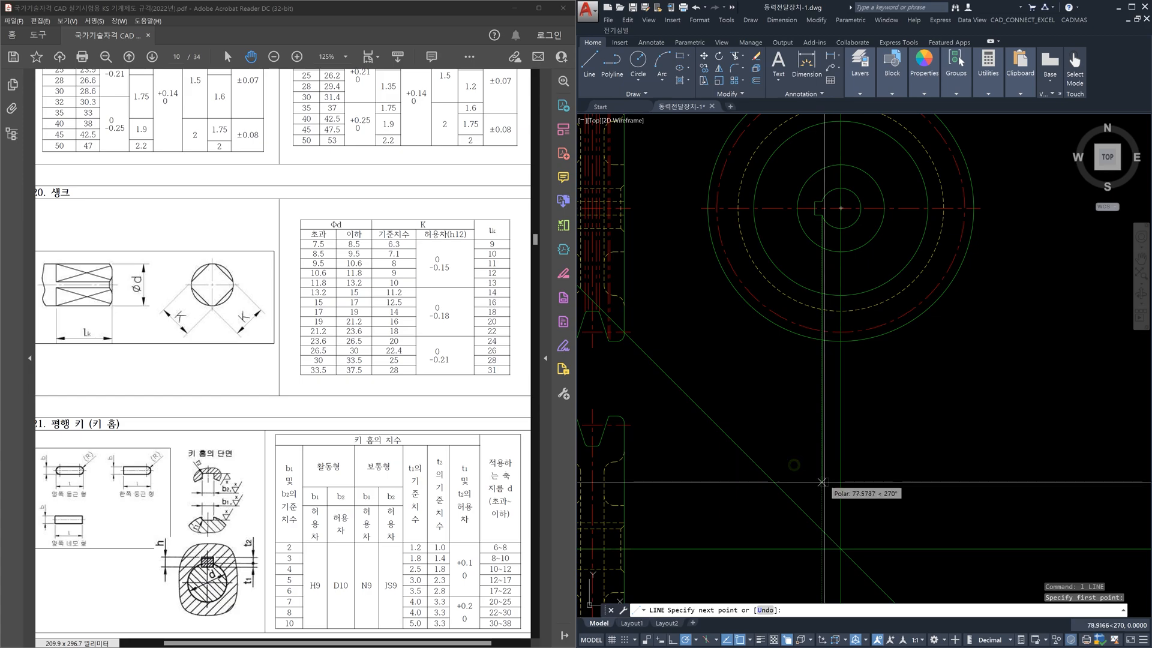
{"action": "left_click", "coordinate": [822, 528]}
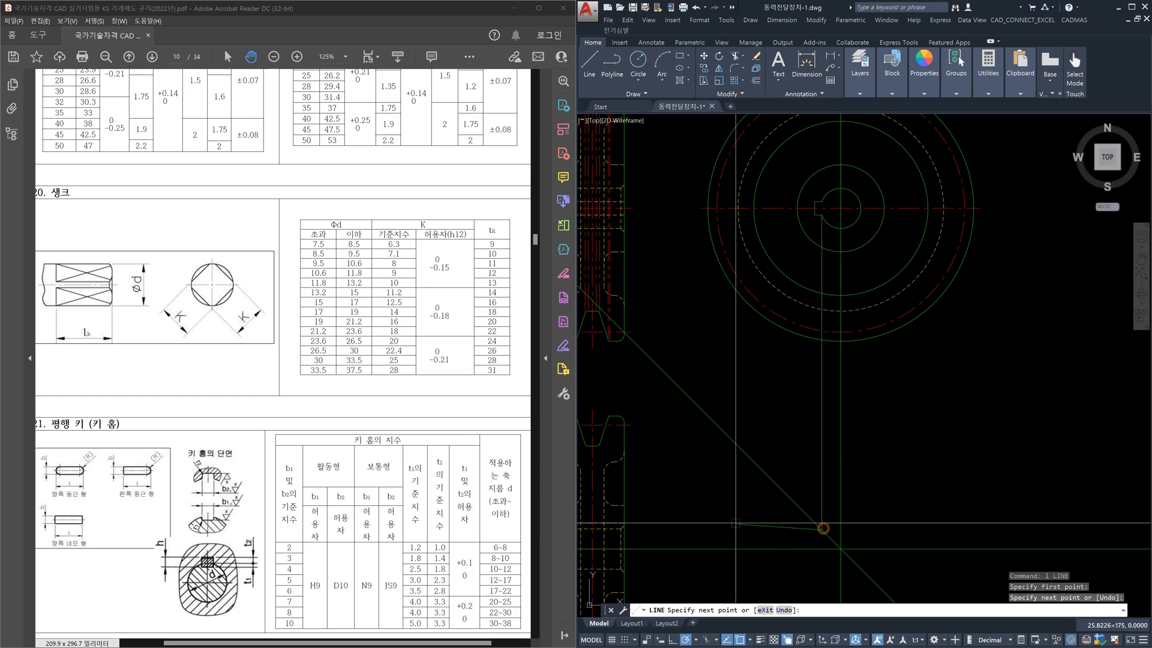
Continue the bore-corner projection line horizontally to the lower pulley view and across to its far edge
{"action": "middle_click_drag", "start_coordinate": [736, 522], "coordinate": [950, 478]}
{"action": "scroll", "coordinate": [877, 491], "scroll_direction": "up", "scroll_amount": 3}
{"action": "middle_click_drag", "start_coordinate": [876, 490], "coordinate": [989, 456]}
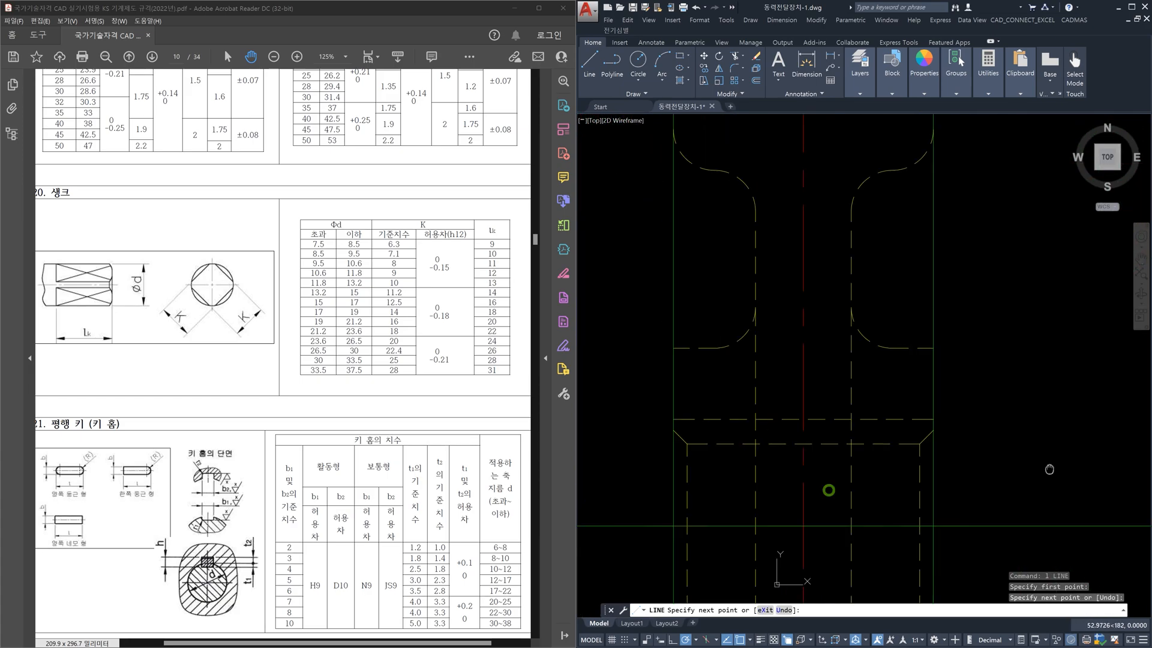
{"action": "scroll", "coordinate": [991, 449], "scroll_direction": "up", "scroll_amount": 2}
{"action": "left_click", "coordinate": [987, 446]}
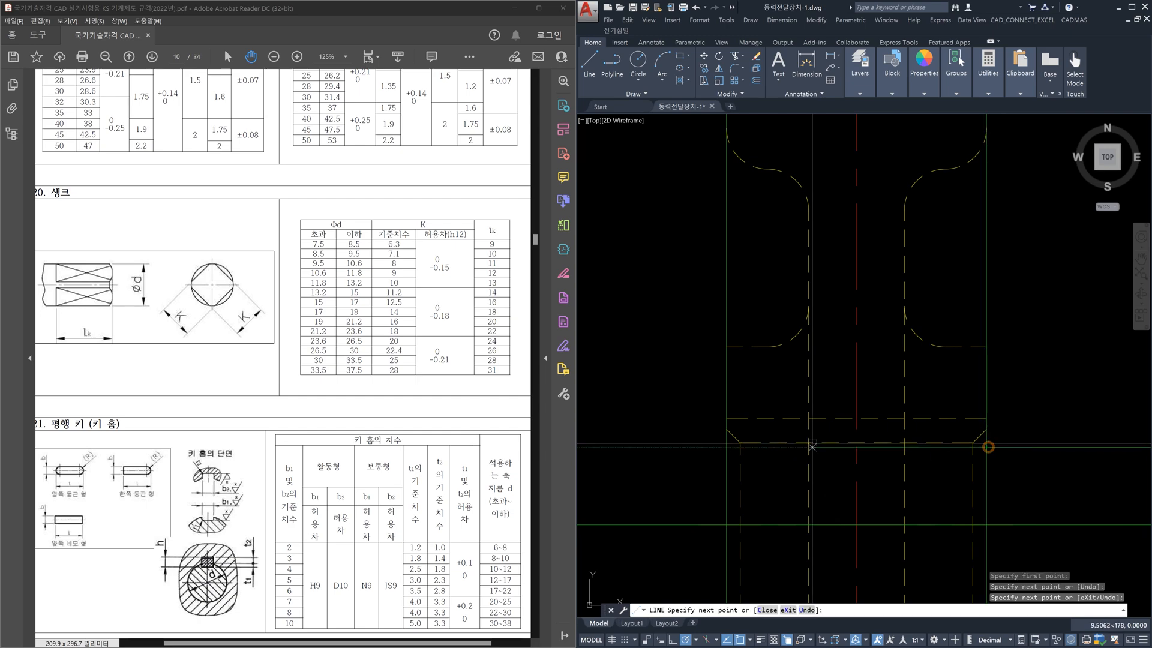
{"action": "key", "text": "Escape"}
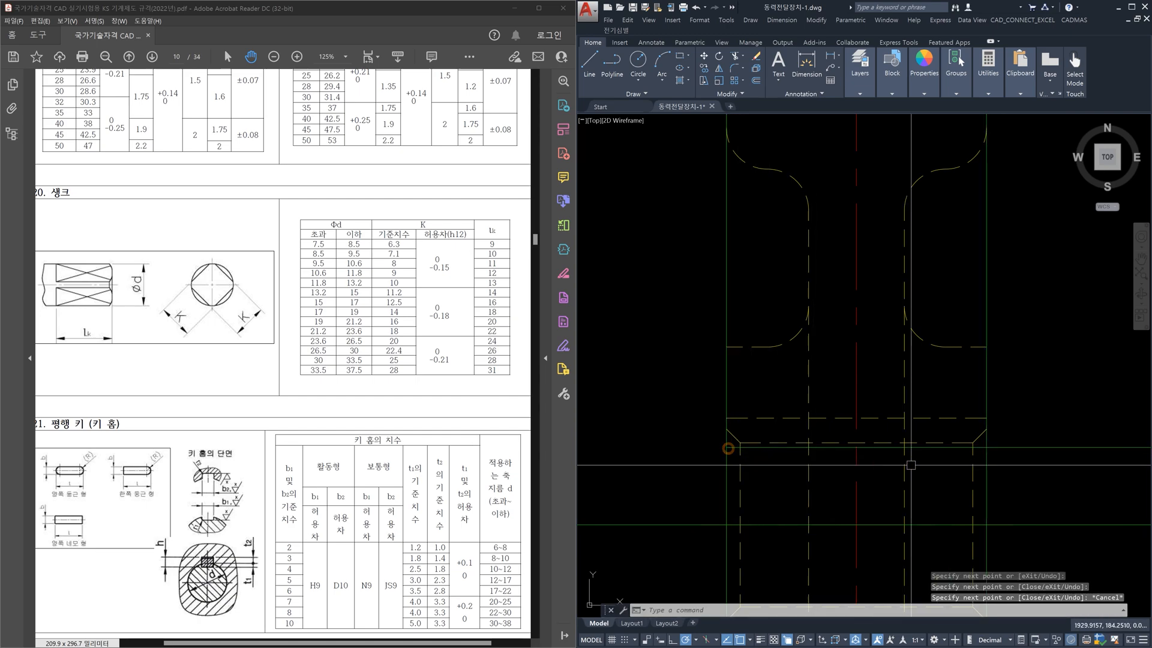
Erase the horizontal projection line between the lower pulley view's edge and the -45° construction line
{"action": "scroll", "coordinate": [972, 442], "scroll_direction": "up", "scroll_amount": 3}
{"action": "key", "text": "Escape"}
{"action": "left_click", "coordinate": [965, 441]}
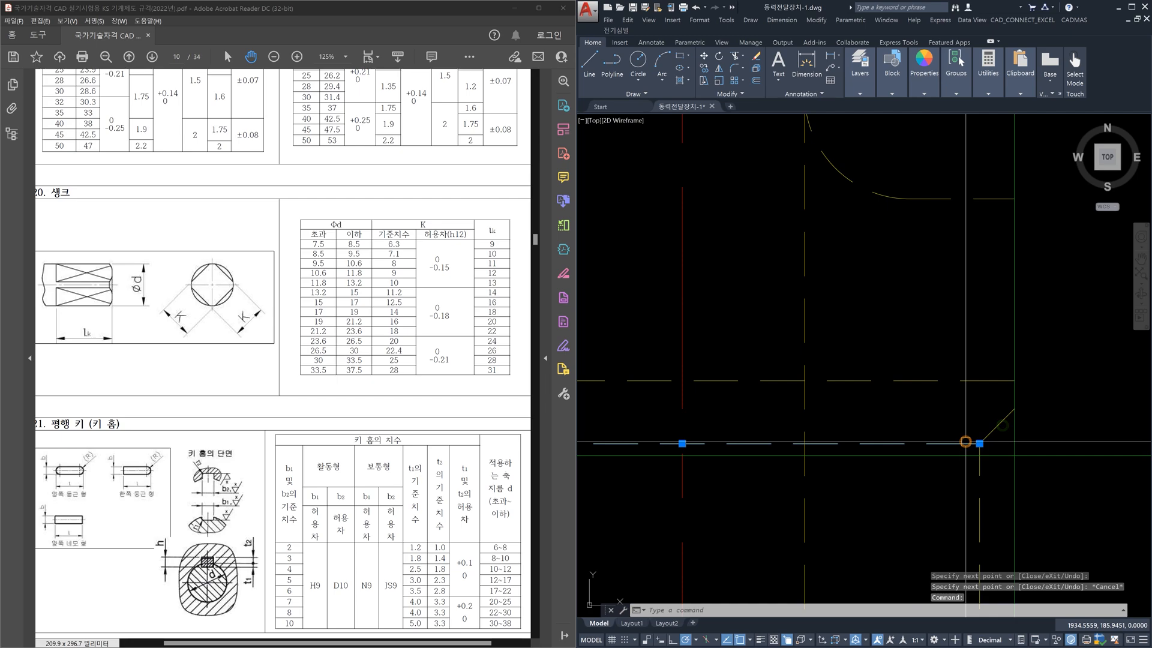
{"action": "key", "text": "Escape"}
{"action": "left_click", "coordinate": [999, 456]}
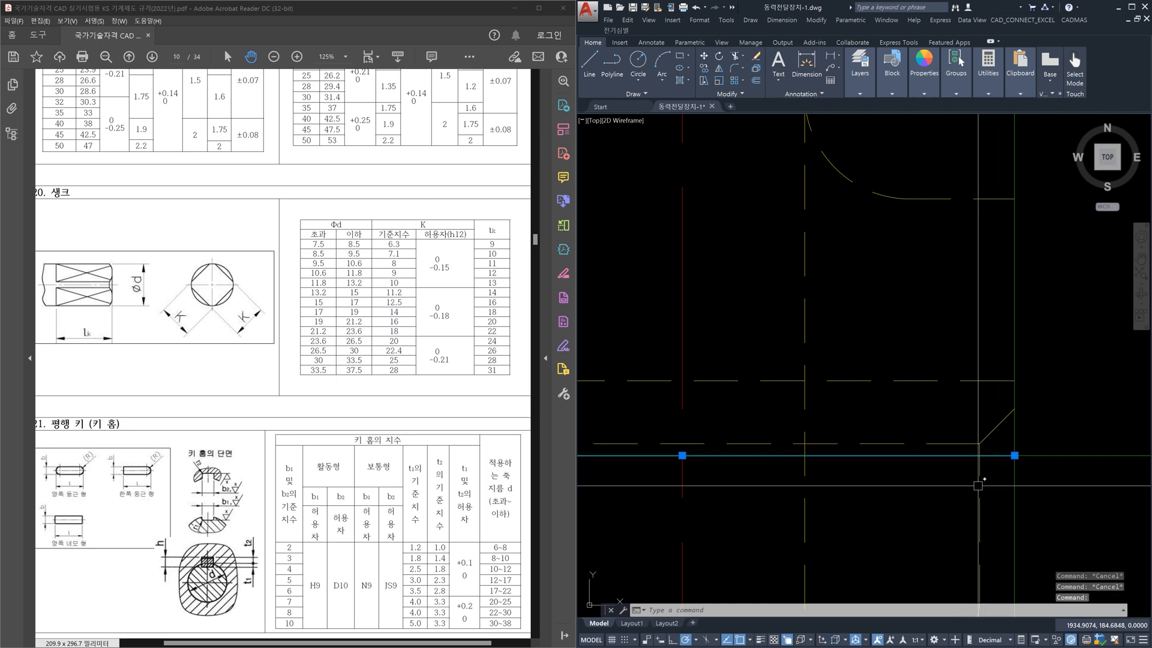
{"action": "key", "text": "Escape"}
{"action": "left_click", "coordinate": [1095, 482]}
{"action": "left_click", "coordinate": [1079, 422]}
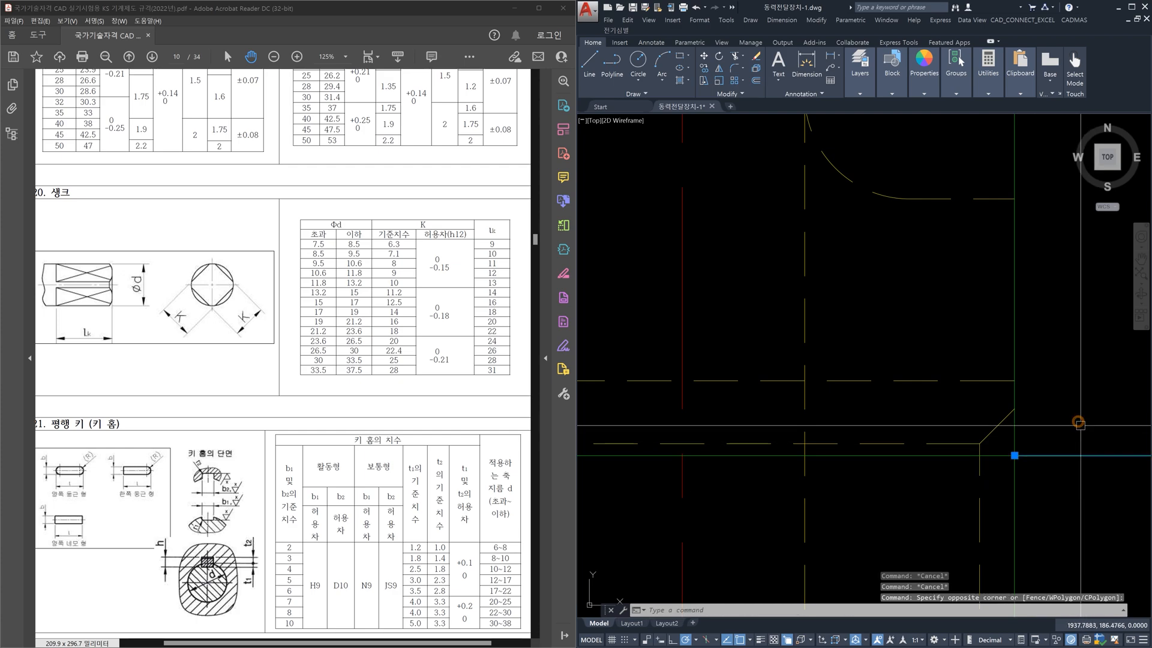
{"action": "key", "text": "Delete"}
Match the projected horizontal bore-corner line in the lower pulley view to the properties of the dashed vertical bore line
{"action": "type", "text": "ma"}
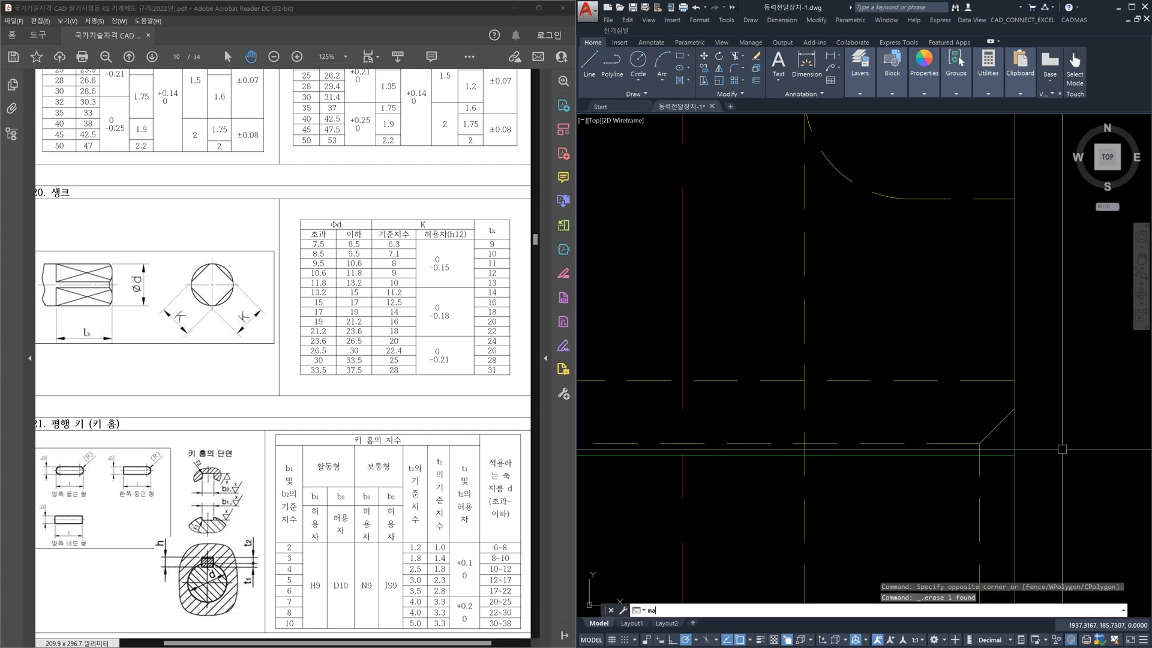
{"action": "key", "text": "Return"}
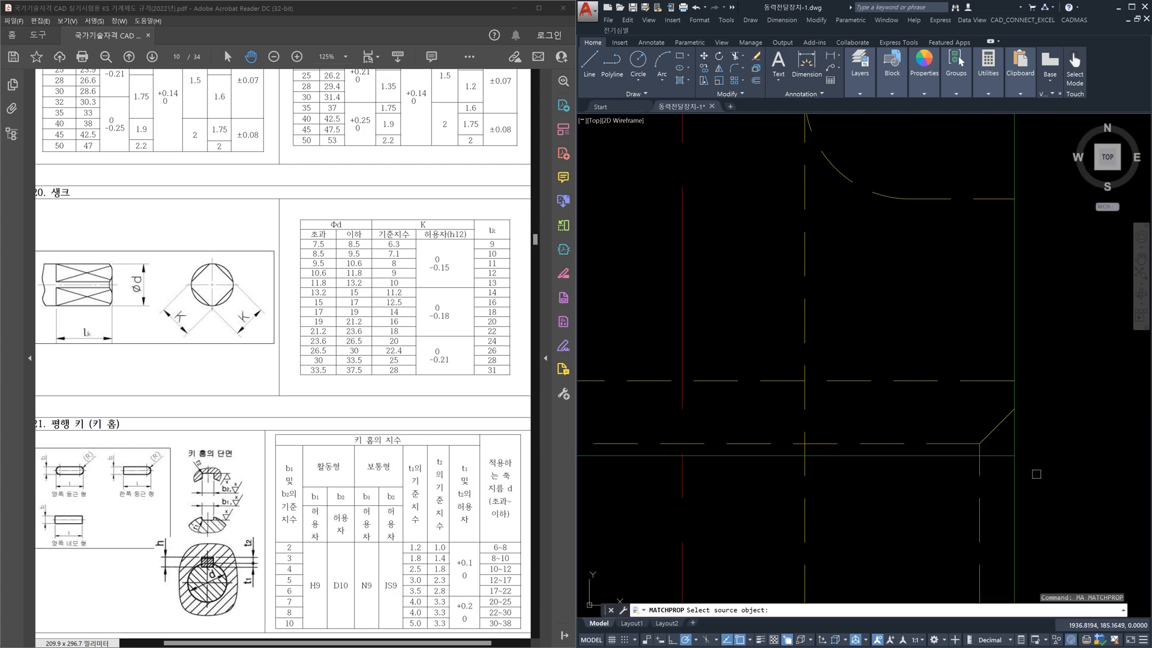
{"action": "left_click", "coordinate": [979, 497]}
{"action": "left_click", "coordinate": [991, 456]}
{"action": "key", "text": "Escape"}
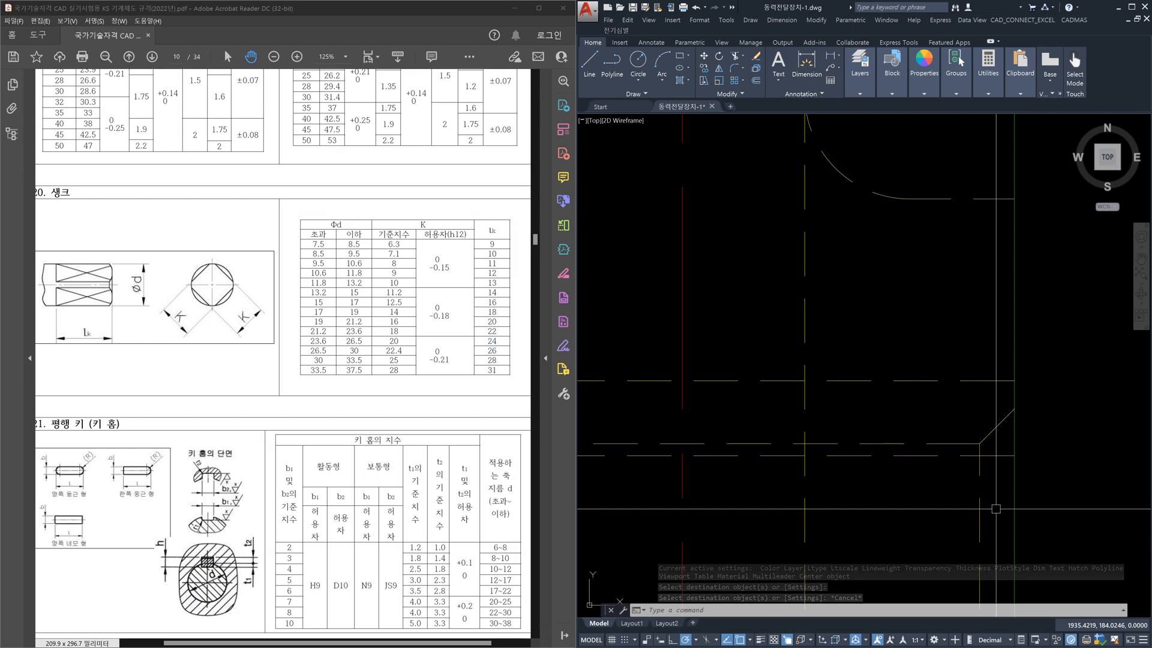
Examine the chamfer, bore edge and vertical hidden lines that meet at the upper bore corner of the lower pulley view
{"action": "scroll", "coordinate": [1003, 509], "scroll_direction": "down", "scroll_amount": 5}
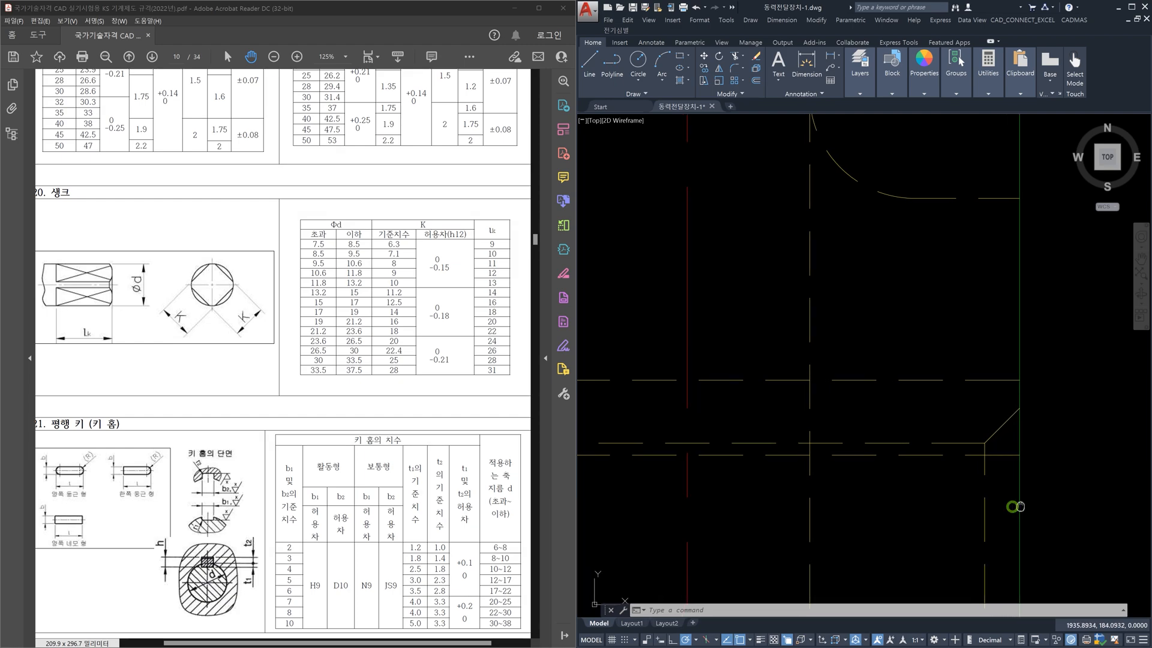
{"action": "scroll", "coordinate": [1021, 469], "scroll_direction": "up", "scroll_amount": 3}
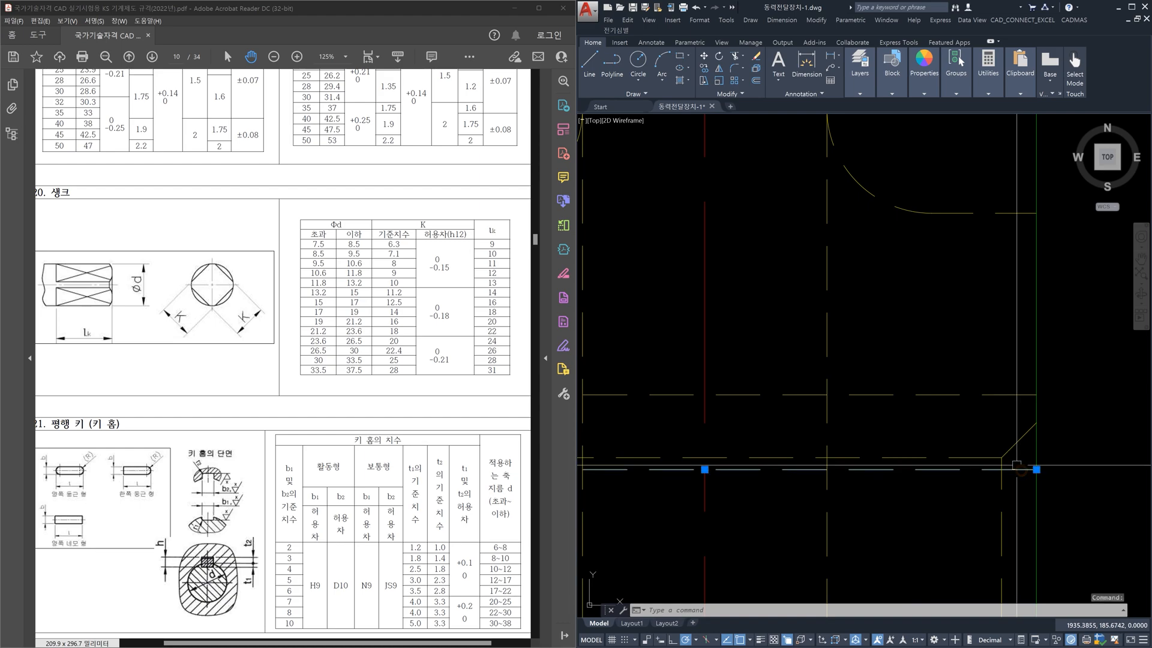
{"action": "key", "text": "Escape"}
{"action": "left_click_drag", "start_coordinate": [1017, 465], "coordinate": [986, 447]}
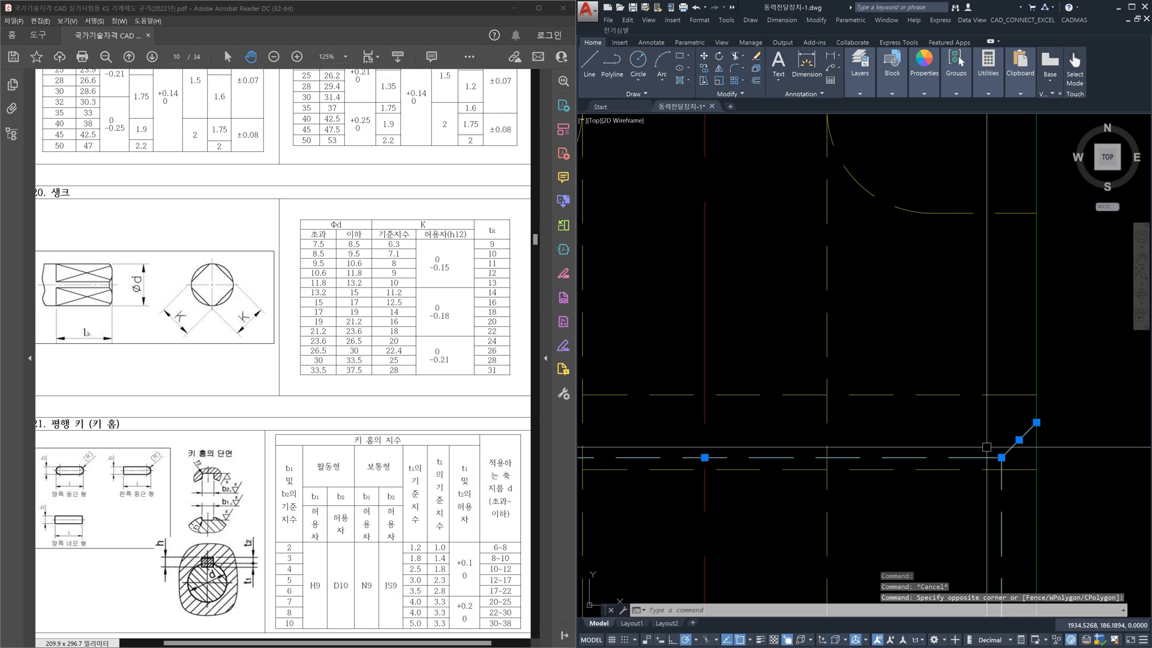
{"action": "scroll", "coordinate": [986, 447], "scroll_direction": "up", "scroll_amount": 4}
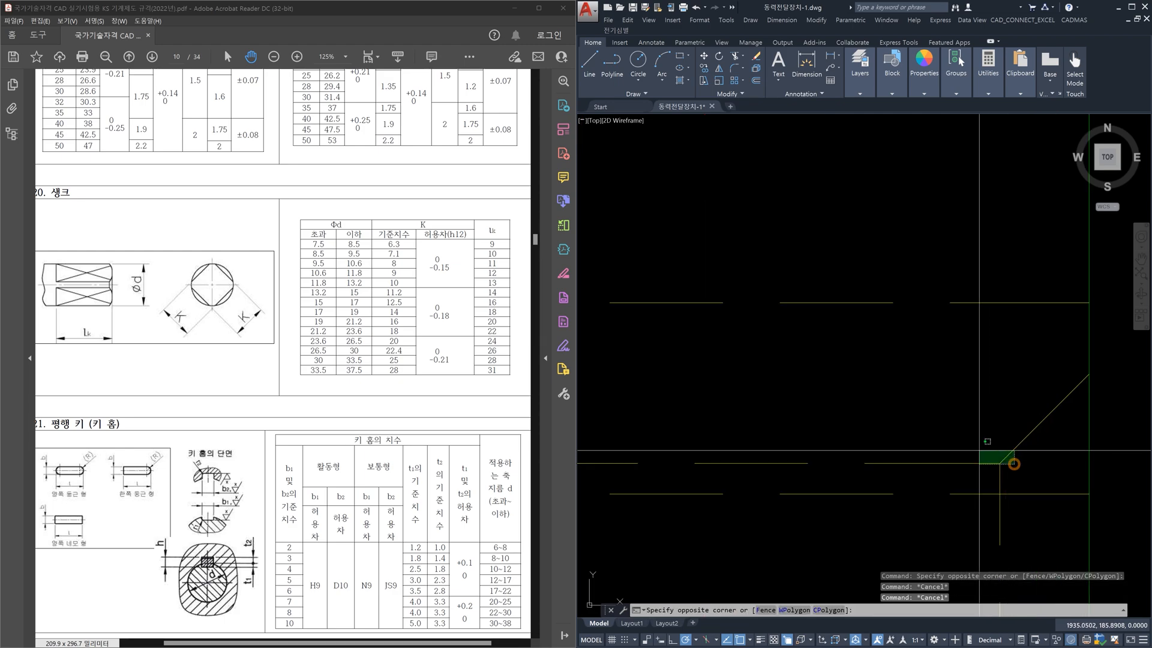
{"action": "key", "text": "Escape"}
{"action": "left_click_drag", "start_coordinate": [1015, 459], "coordinate": [966, 438]}
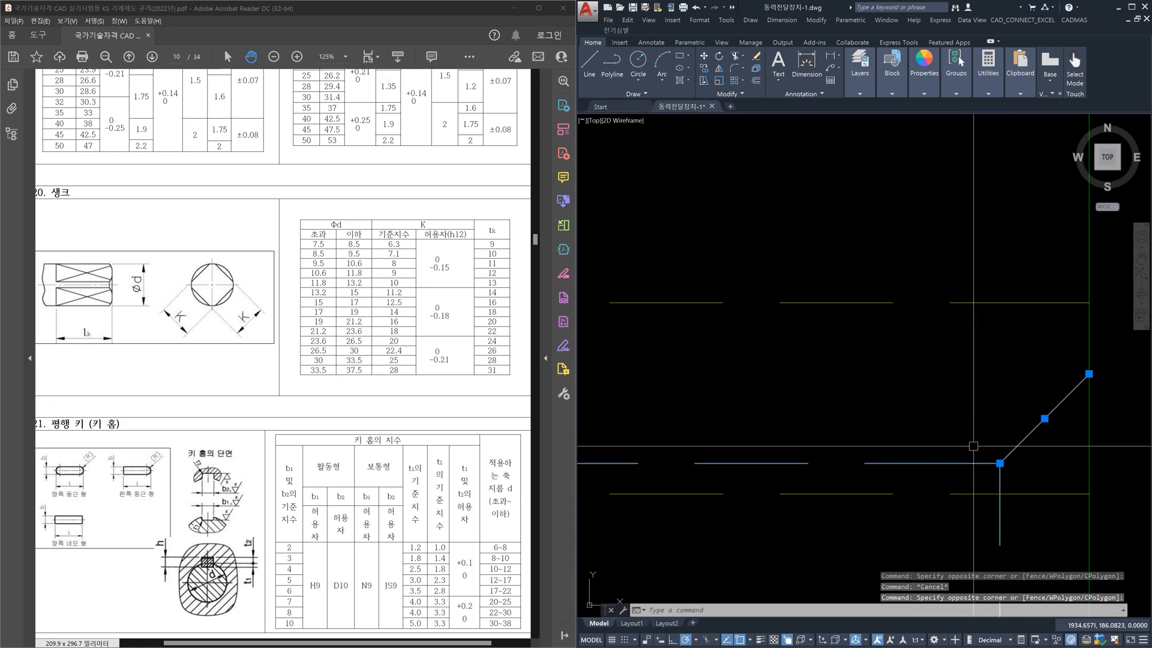
{"action": "key", "text": "Escape"}
{"action": "scroll", "coordinate": [973, 446], "scroll_direction": "down", "scroll_amount": 4}
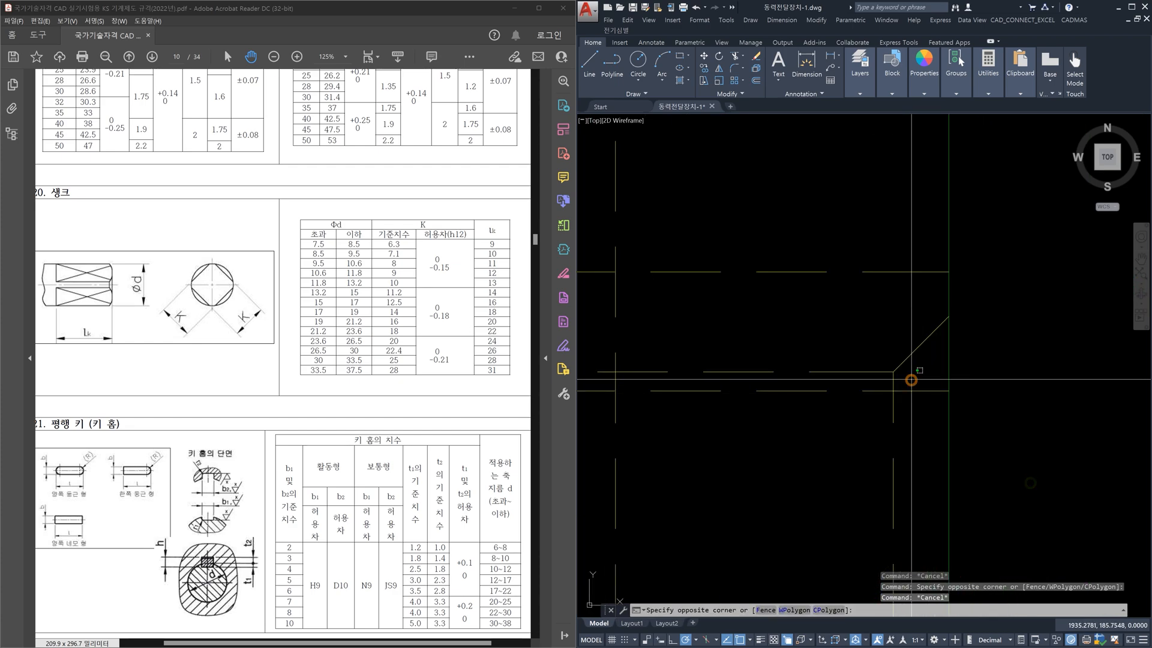
{"action": "scroll", "coordinate": [909, 387], "scroll_direction": "up", "scroll_amount": 2}
{"action": "left_click_drag", "start_coordinate": [905, 384], "coordinate": [847, 345]}
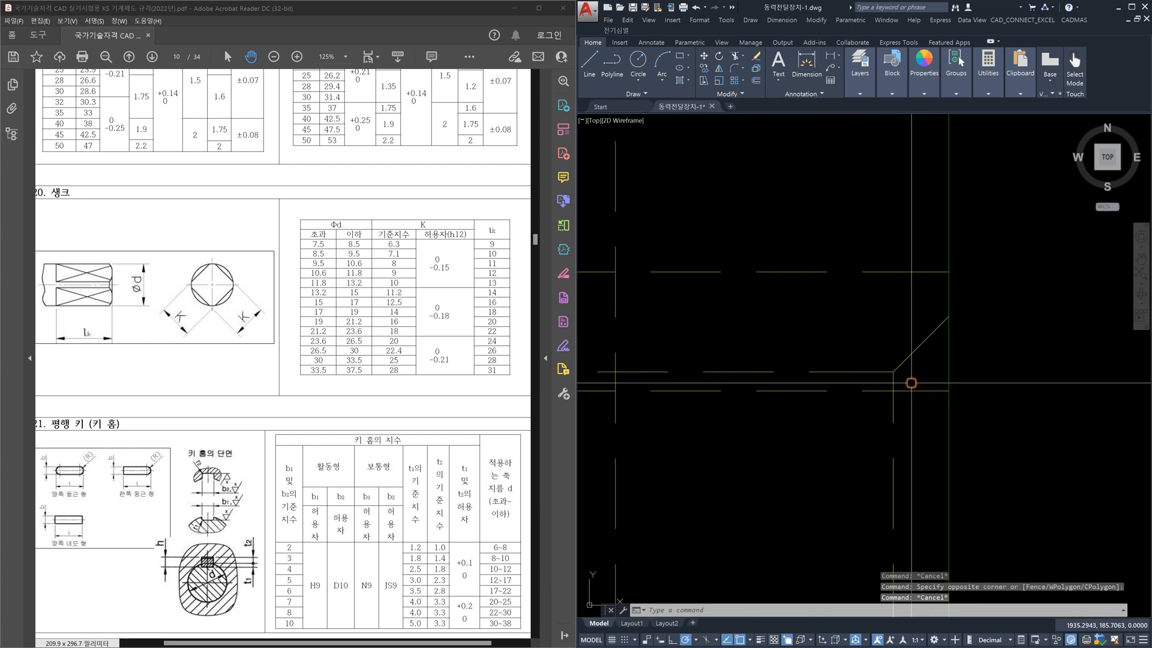
{"action": "key", "text": "Escape"}
{"action": "scroll", "coordinate": [862, 358], "scroll_direction": "down", "scroll_amount": 5}
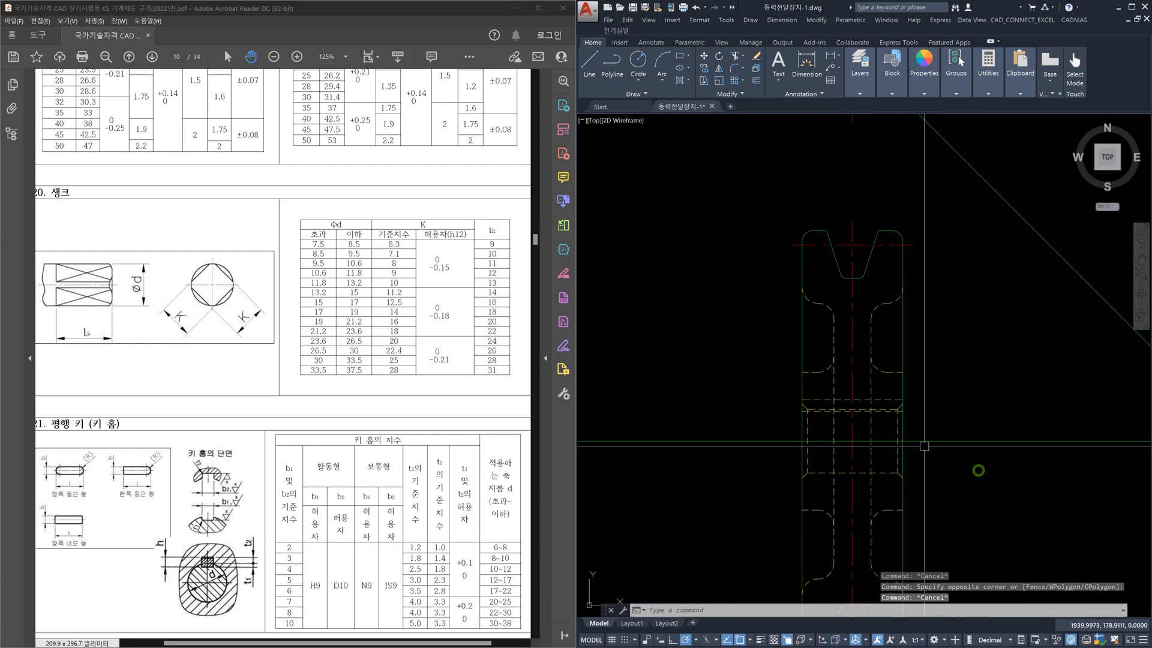
Add a vertical linear dimension between the upper and lower bore edges at the chamfer corners of the lower pulley view
{"action": "type", "text": "dli"}
{"action": "key", "text": "Return"}
{"action": "scroll", "coordinate": [899, 456], "scroll_direction": "up", "scroll_amount": 4}
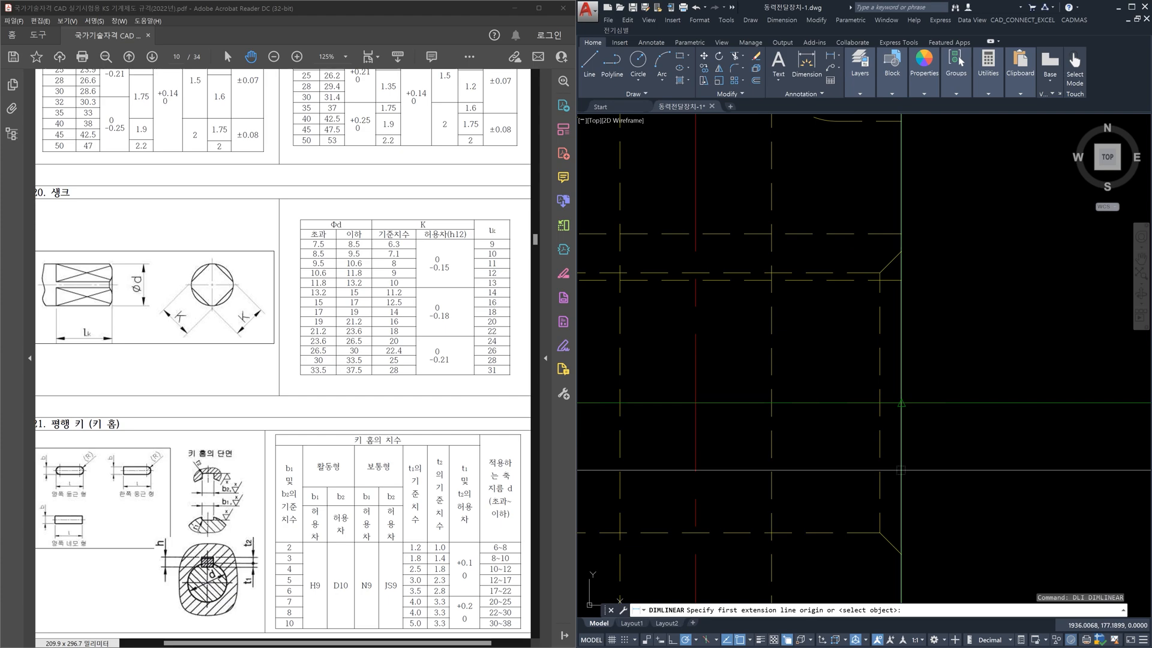
{"action": "left_click", "coordinate": [880, 531]}
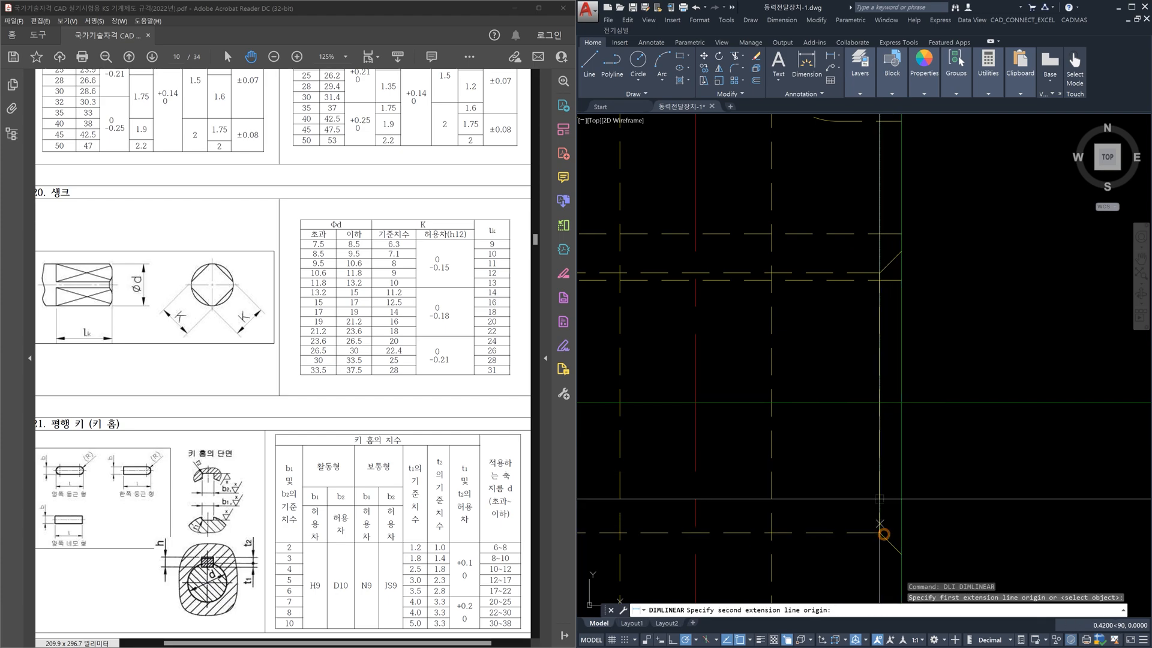
{"action": "left_click", "coordinate": [881, 275]}
{"action": "left_click", "coordinate": [1036, 384]}
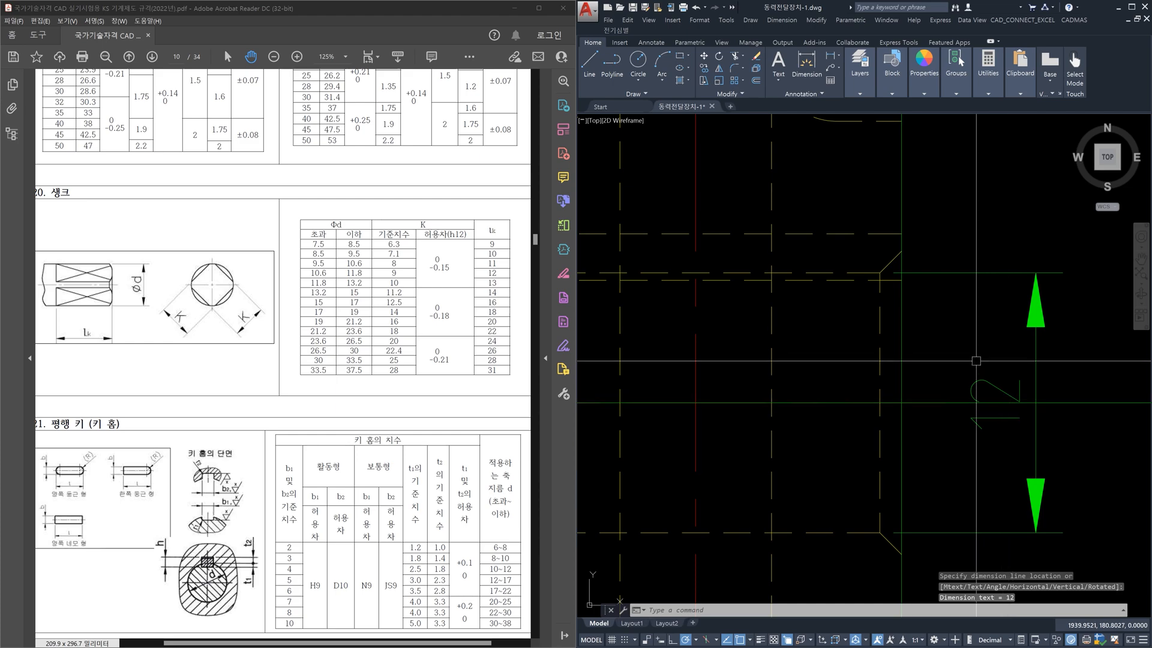
{"action": "left_click", "coordinate": [868, 273]}
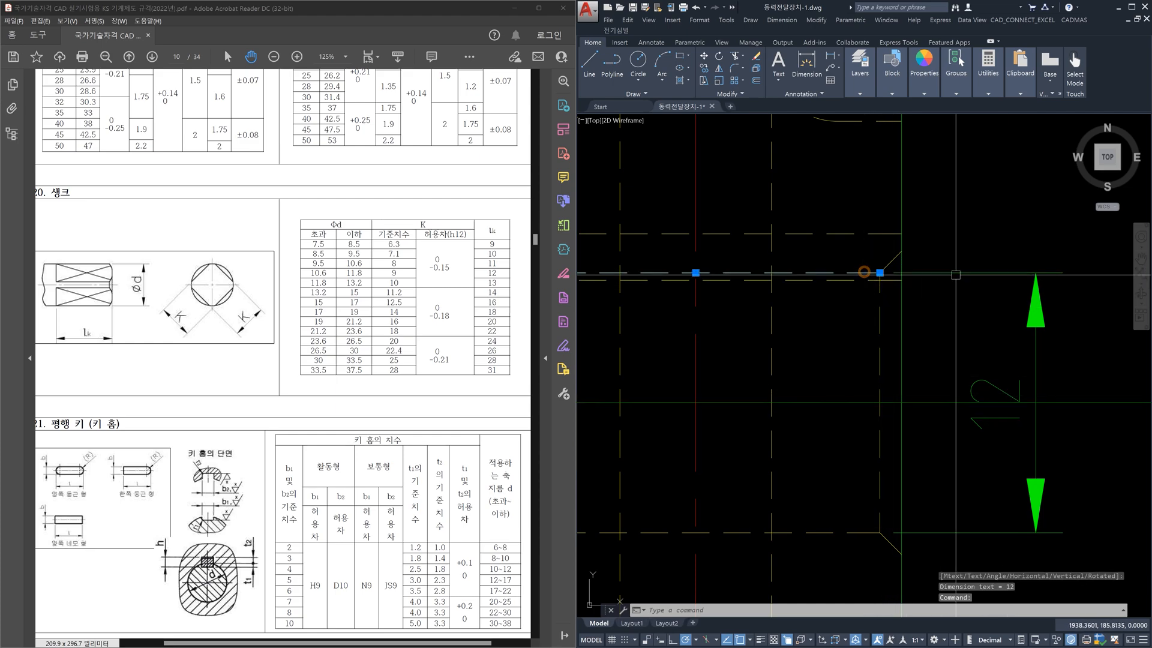
{"action": "left_click", "coordinate": [955, 274]}
{"action": "left_click", "coordinate": [946, 255]}
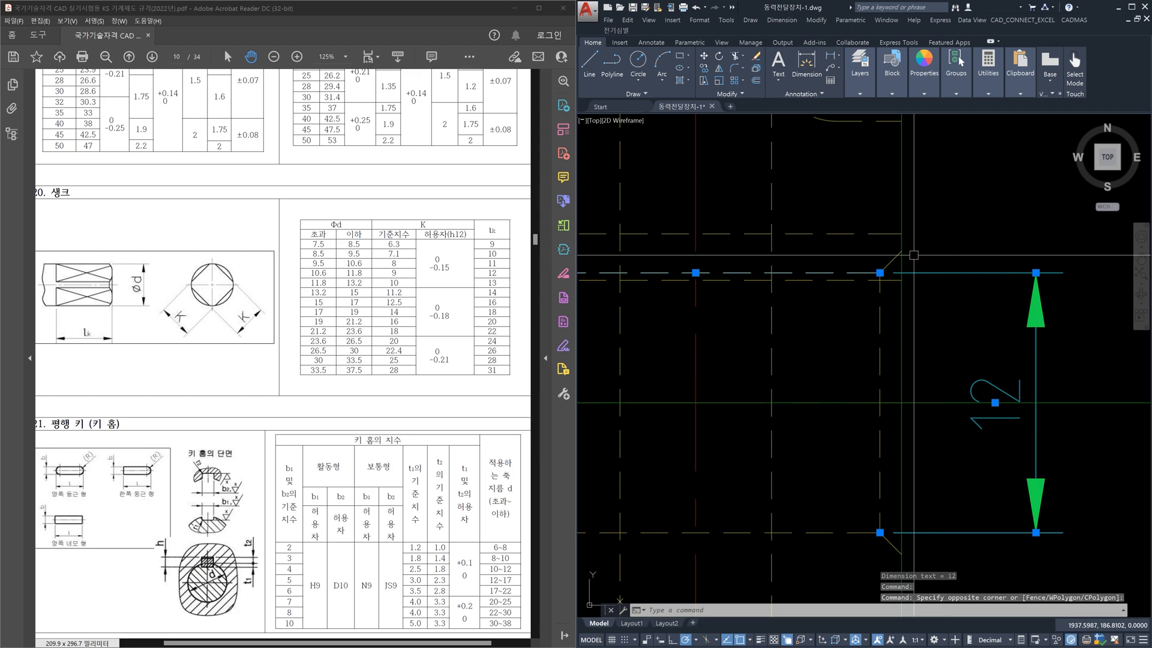
{"action": "key", "text": "Escape"}
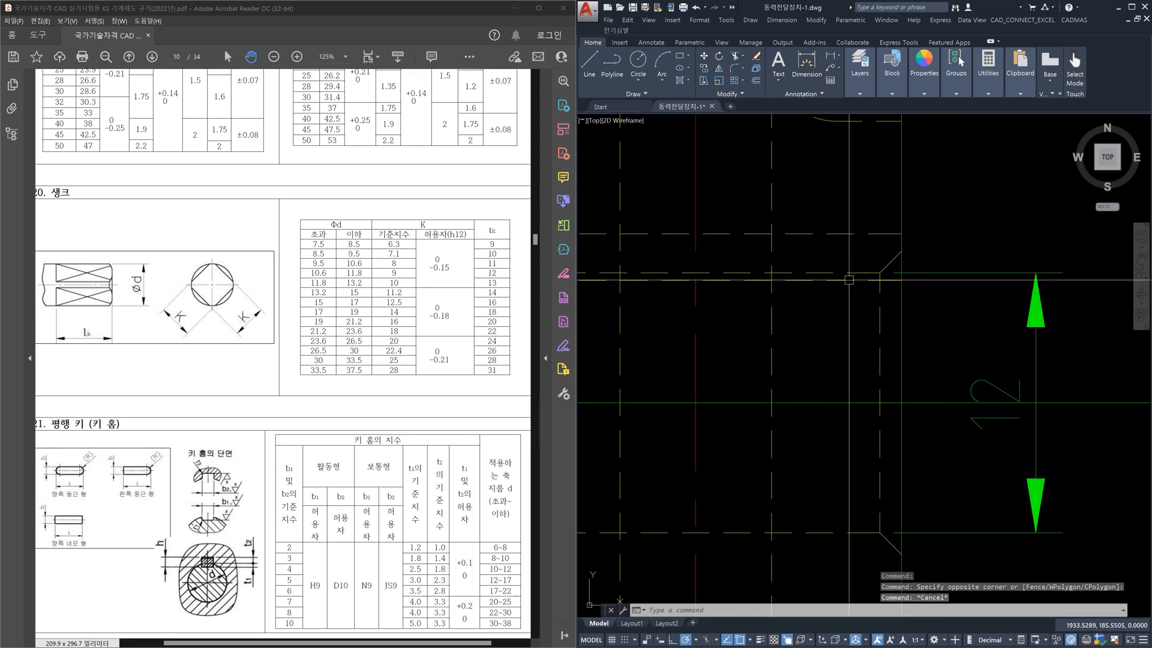
Erase the linear dimension of the bore beside the lower pulley view
{"action": "left_click", "coordinate": [1056, 349]}
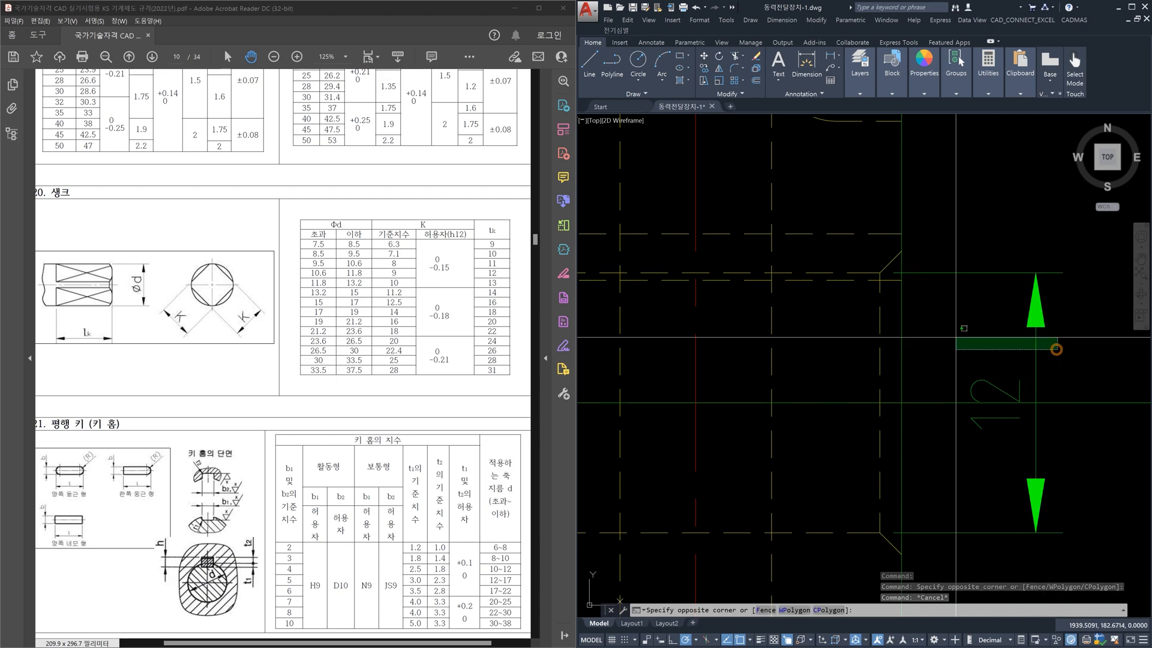
{"action": "left_click", "coordinate": [955, 337]}
{"action": "key", "text": "Delete"}
{"action": "scroll", "coordinate": [954, 333], "scroll_direction": "down", "scroll_amount": 6}
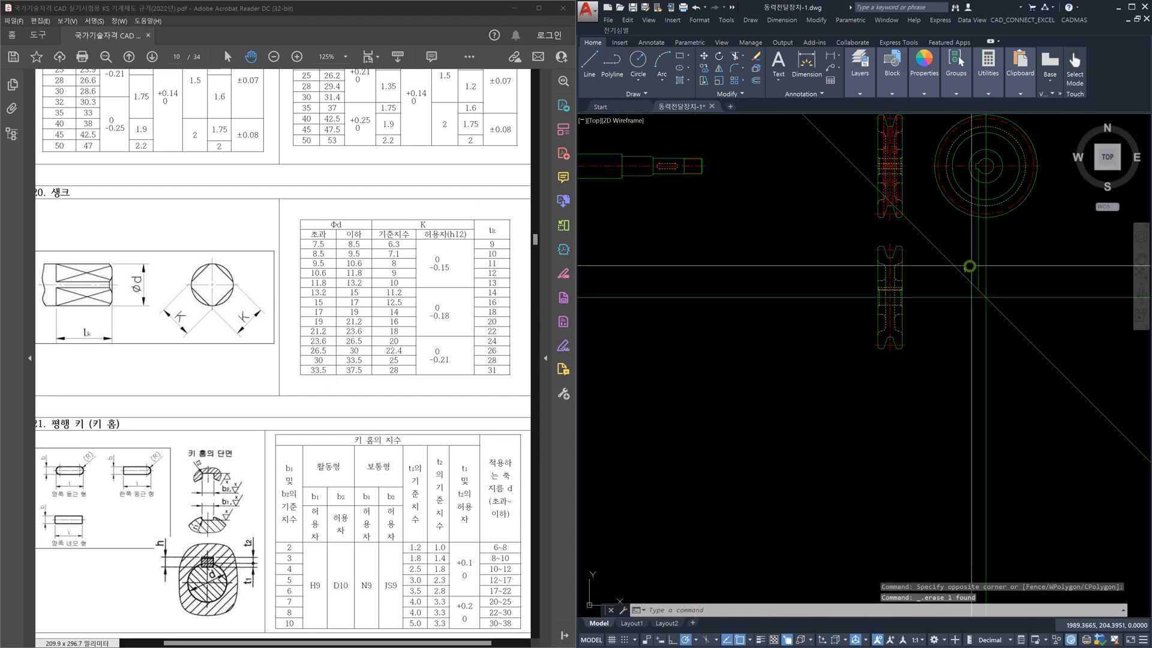
{"action": "middle_click_drag", "start_coordinate": [972, 265], "coordinate": [857, 348]}
{"action": "scroll", "coordinate": [884, 260], "scroll_direction": "up", "scroll_amount": 6}
{"action": "scroll", "coordinate": [809, 209], "scroll_direction": "down", "scroll_amount": 4}
{"action": "middle_click_drag", "start_coordinate": [724, 319], "coordinate": [708, 353]}
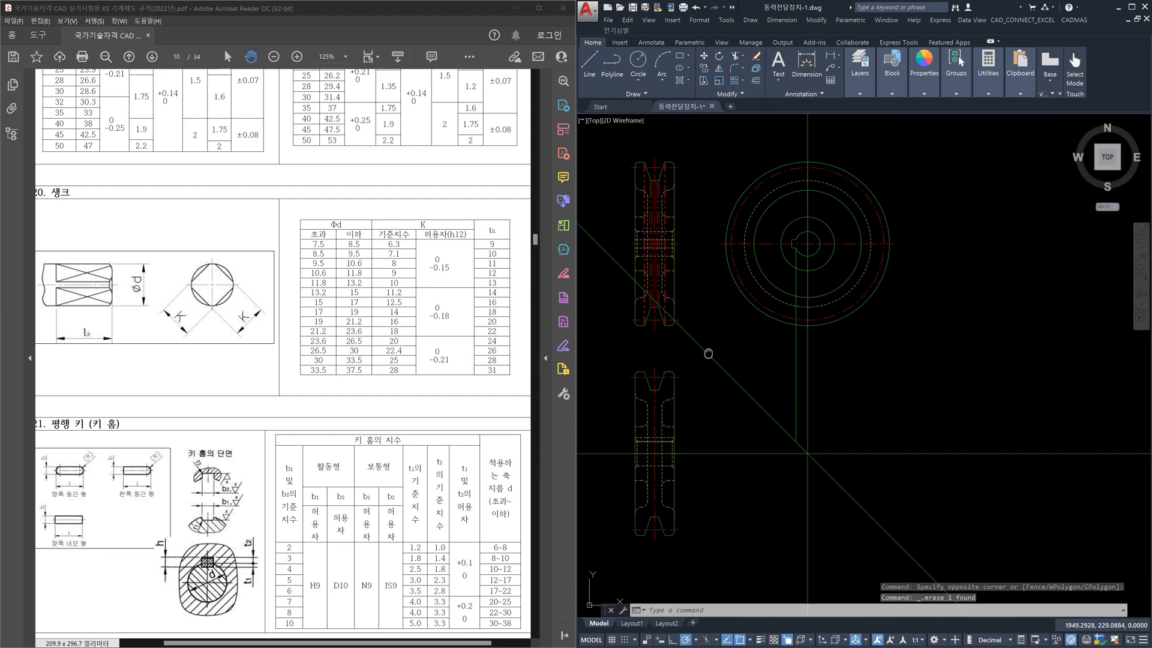
{"action": "scroll", "coordinate": [705, 353], "scroll_direction": "up", "scroll_amount": 5}
{"action": "scroll", "coordinate": [924, 405], "scroll_direction": "up", "scroll_amount": 4}
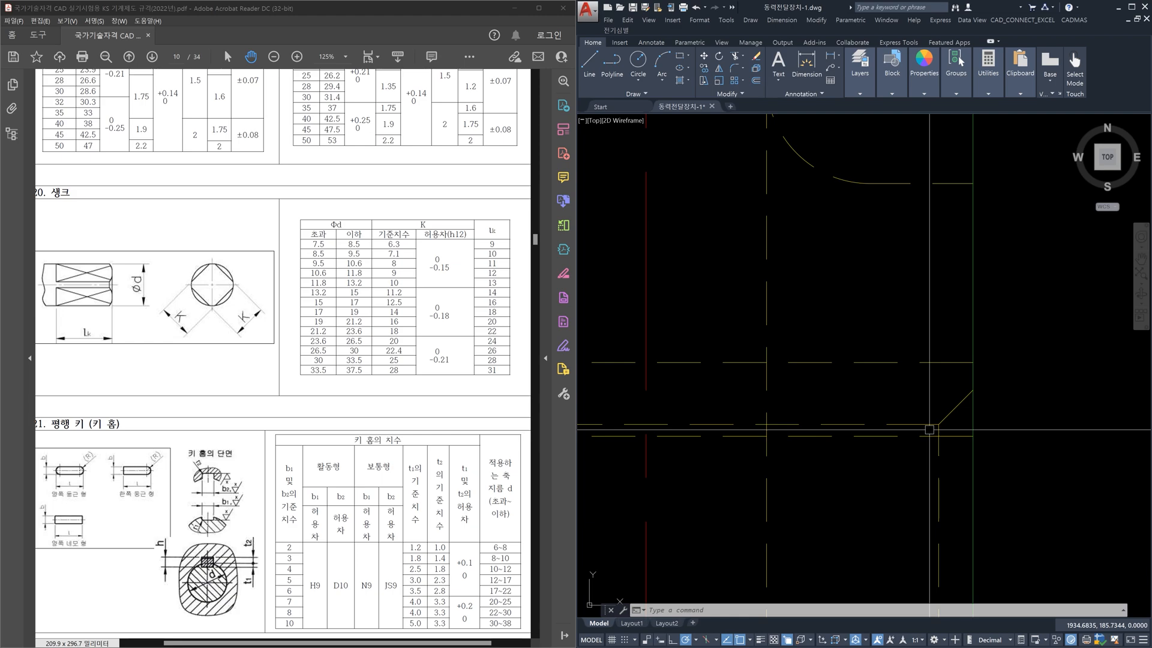
{"action": "left_click", "coordinate": [960, 429]}
{"action": "key", "text": "Delete"}
{"action": "key", "text": "Escape"}
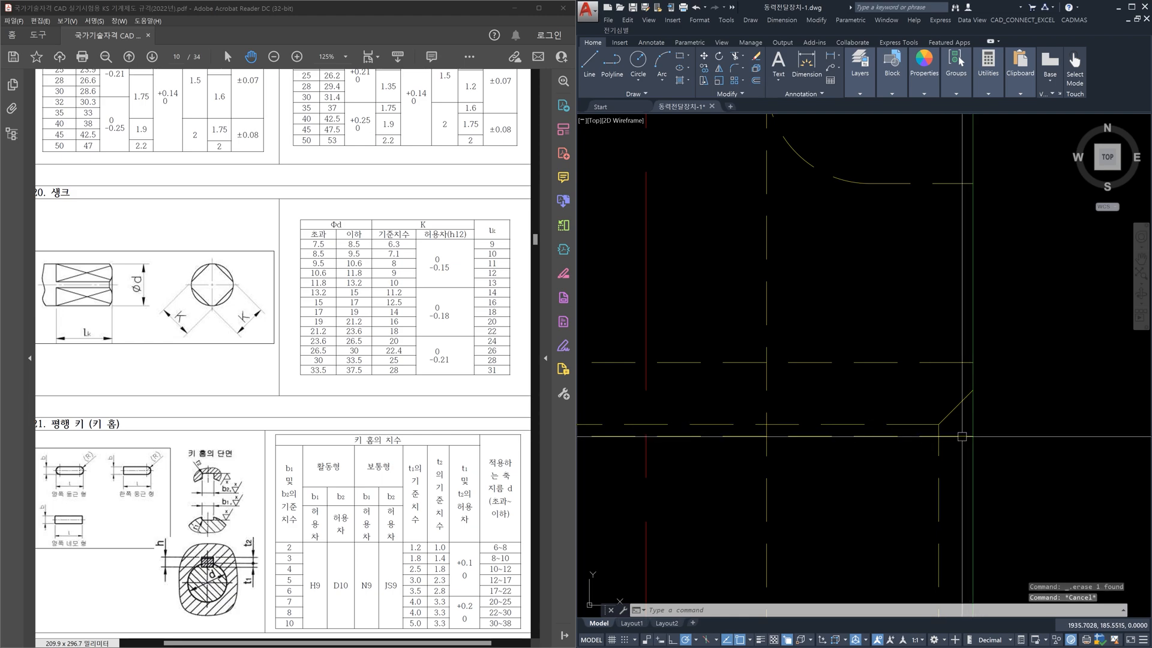
Trim both dashed vertical bore lines above the projected bore-corner line, using that line as the cutting edge
{"action": "middle_click_drag", "start_coordinate": [869, 460], "coordinate": [958, 444]}
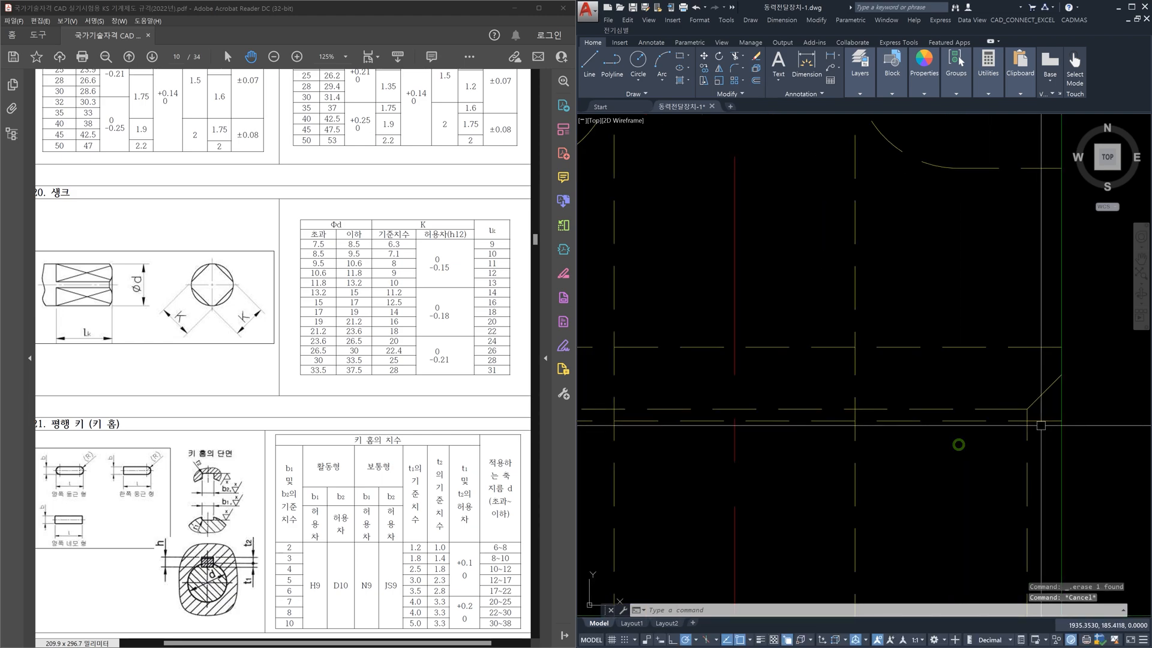
{"action": "type", "text": "tr"}
{"action": "key", "text": "Return"}
{"action": "scroll", "coordinate": [1040, 423], "scroll_direction": "up", "scroll_amount": 2}
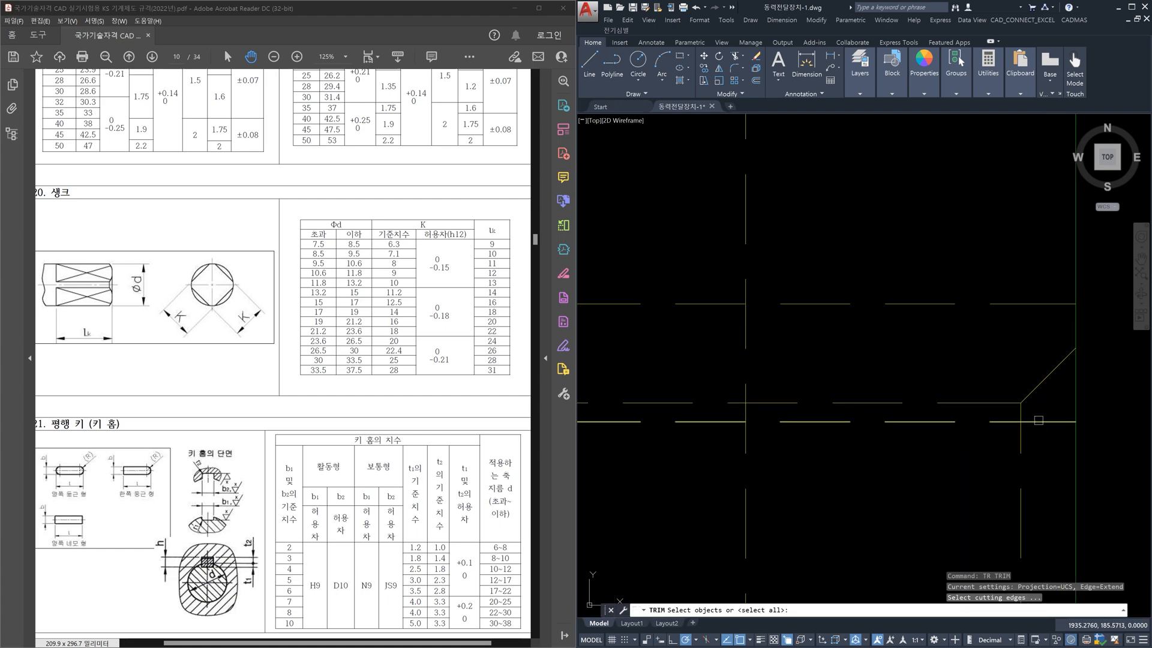
{"action": "left_click", "coordinate": [1038, 421]}
{"action": "key", "text": "Return"}
{"action": "scroll", "coordinate": [1047, 407], "scroll_direction": "down", "scroll_amount": 2}
{"action": "middle_click_drag", "start_coordinate": [848, 404], "coordinate": [948, 425]}
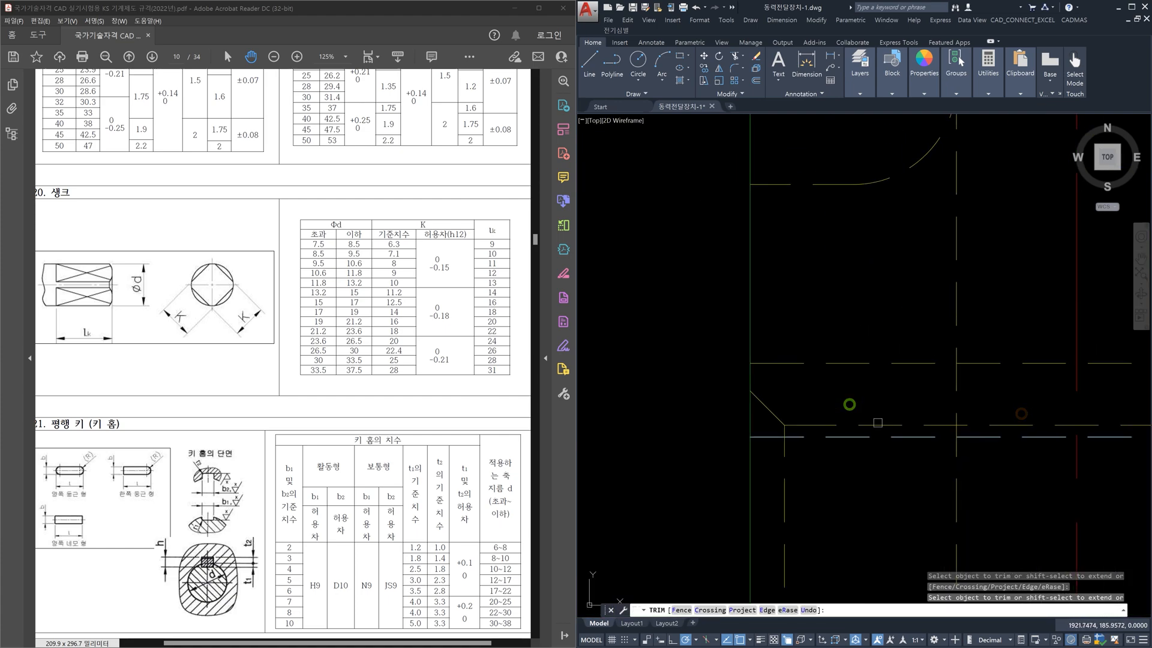
{"action": "scroll", "coordinate": [836, 423], "scroll_direction": "up", "scroll_amount": 2}
{"action": "key", "text": "Escape"}
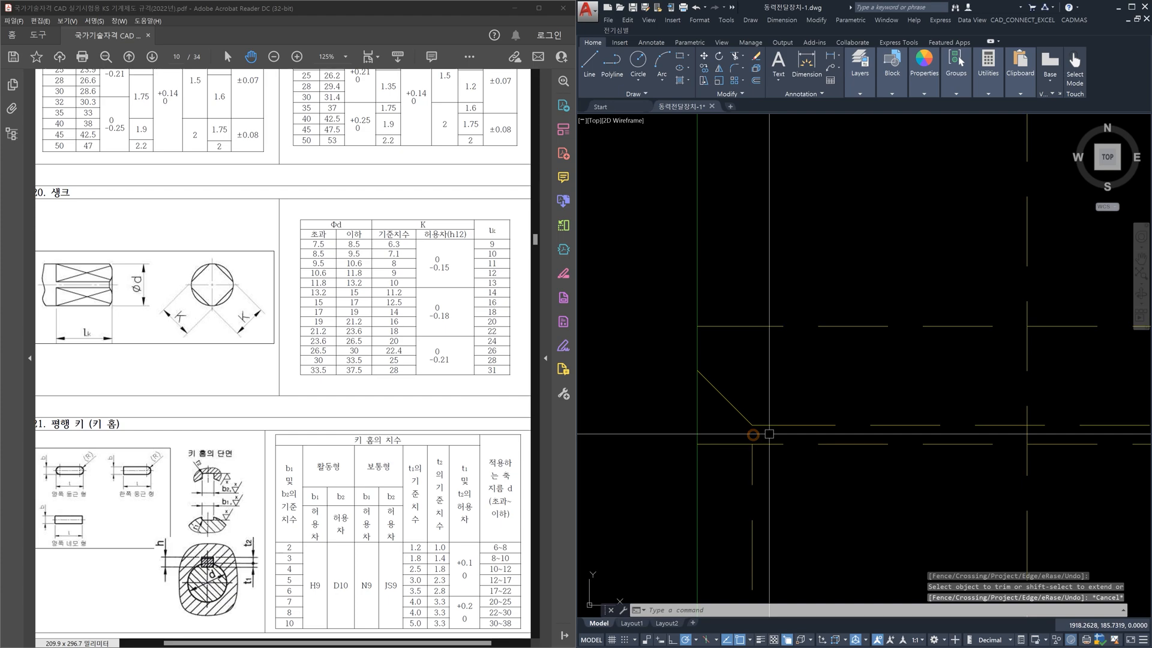
Erase the old upper bore edge and its two chamfer lines from the lower pulley view
{"action": "left_click", "coordinate": [766, 433]}
{"action": "left_click", "coordinate": [744, 405]}
{"action": "scroll", "coordinate": [780, 409], "scroll_direction": "down", "scroll_amount": 2}
{"action": "middle_click_drag", "start_coordinate": [931, 429], "coordinate": [733, 418]}
{"action": "scroll", "coordinate": [967, 393], "scroll_direction": "up", "scroll_amount": 3}
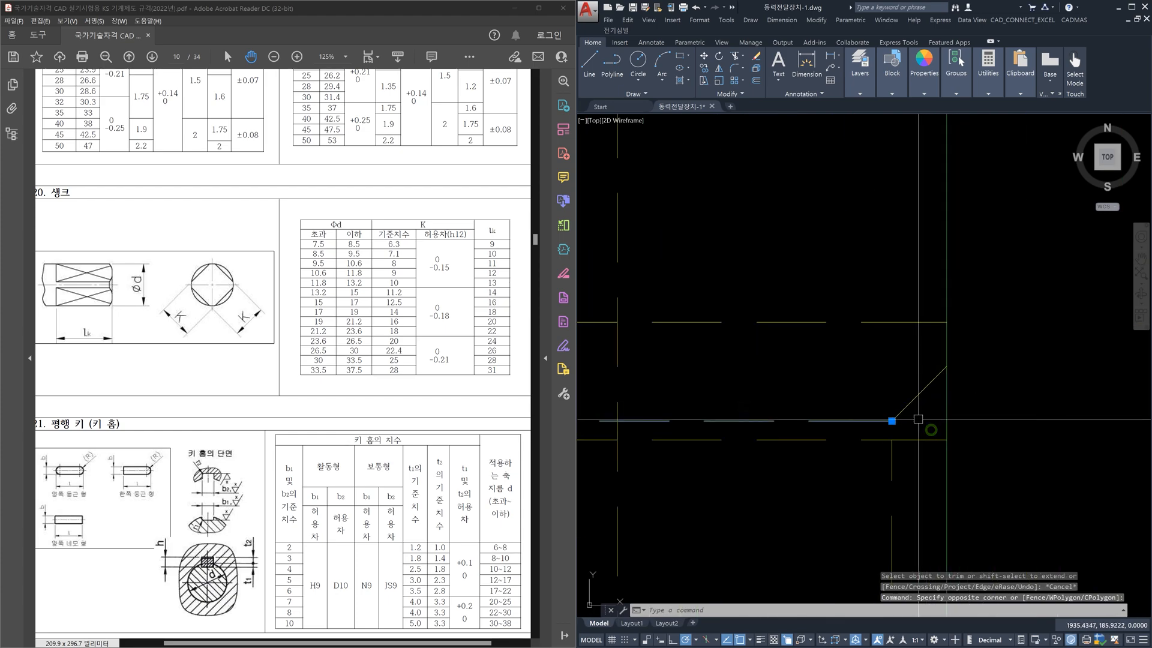
{"action": "left_click", "coordinate": [894, 382]}
{"action": "key", "text": "Delete"}
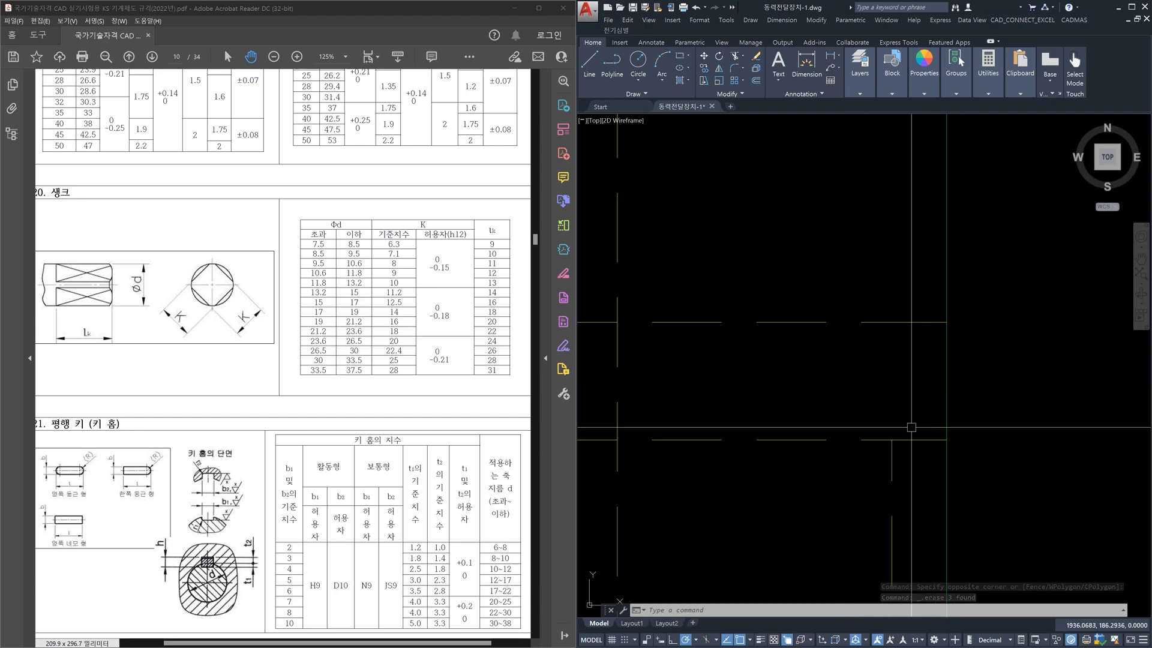
Erase the vertical projection line running down from the keyway's lower bore corner in the circular pulley view
{"action": "scroll", "coordinate": [992, 364], "scroll_direction": "down", "scroll_amount": 4}
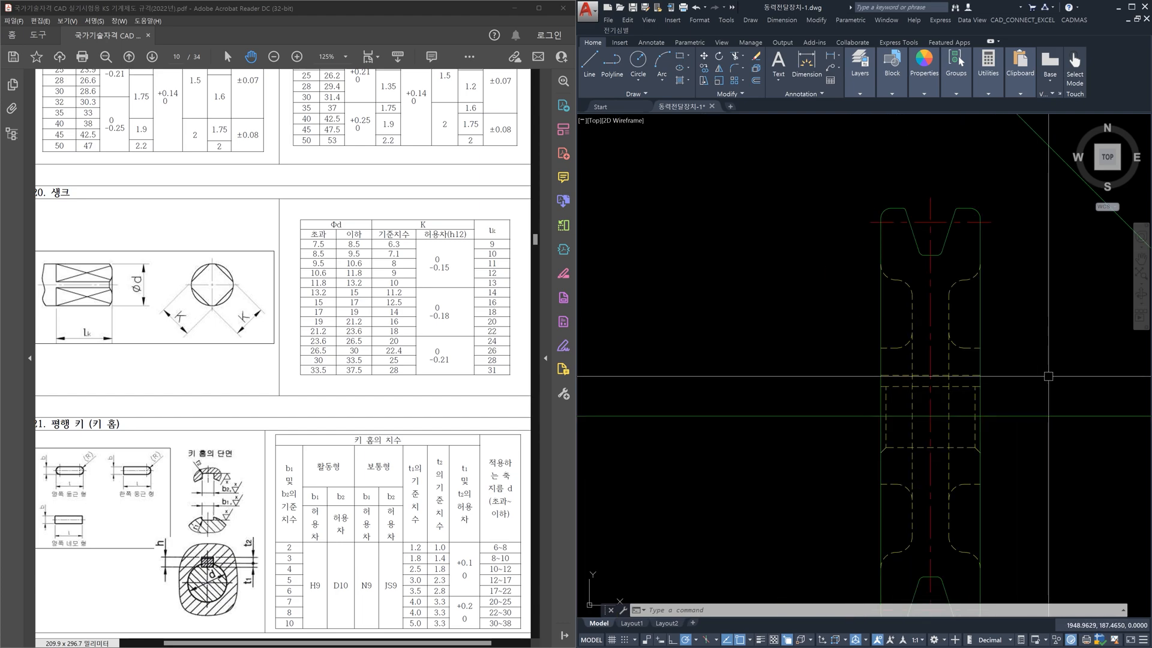
{"action": "scroll", "coordinate": [1048, 376], "scroll_direction": "down", "scroll_amount": 3}
{"action": "middle_click_drag", "start_coordinate": [1048, 376], "coordinate": [947, 333]}
{"action": "scroll", "coordinate": [947, 333], "scroll_direction": "up", "scroll_amount": 5}
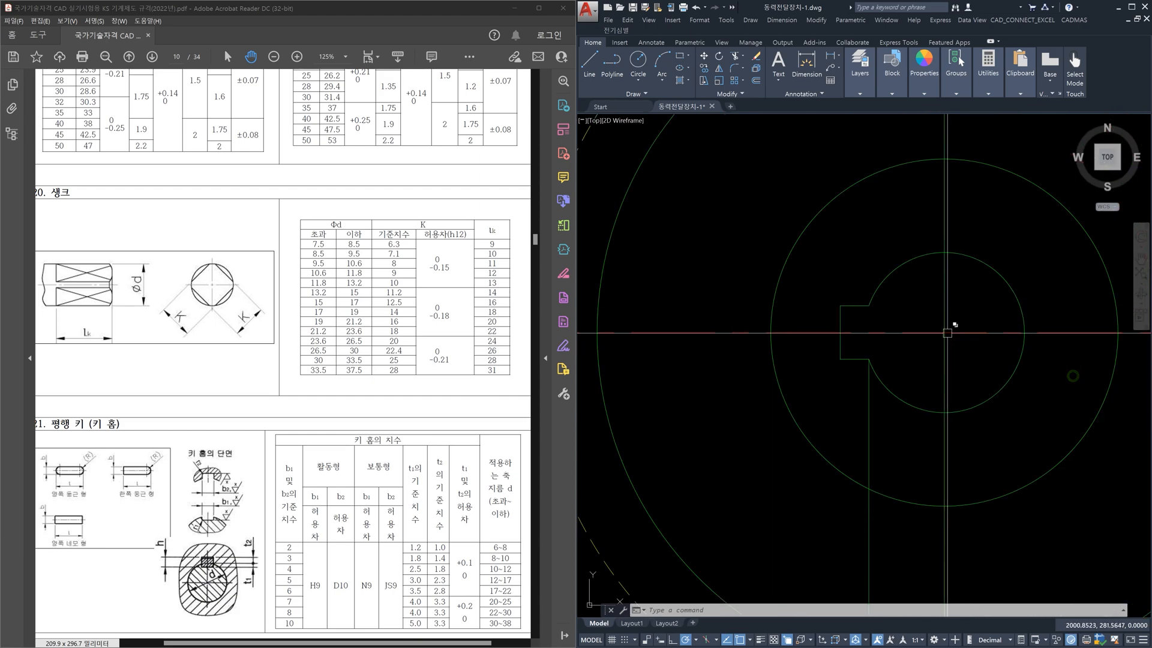
{"action": "left_click", "coordinate": [894, 432]}
{"action": "left_click", "coordinate": [850, 423]}
{"action": "key", "text": "Delete"}
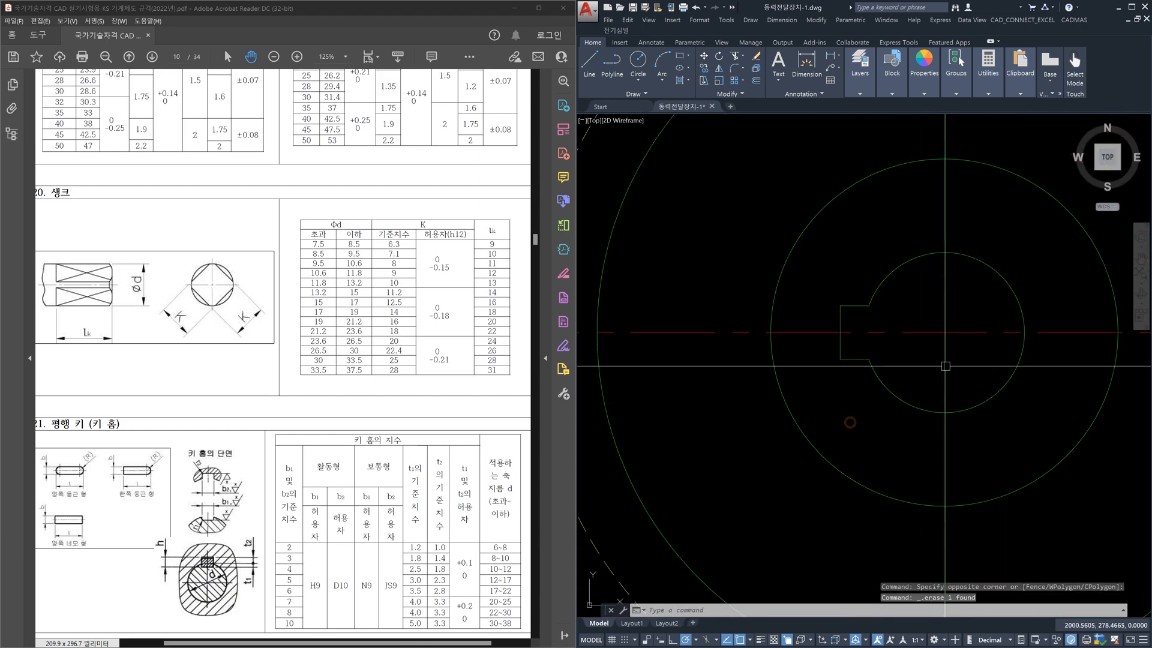
Offset the bore arc in the circular pulley view outward by 1 mm
{"action": "type", "text": "o"}
{"action": "key", "text": "Return"}
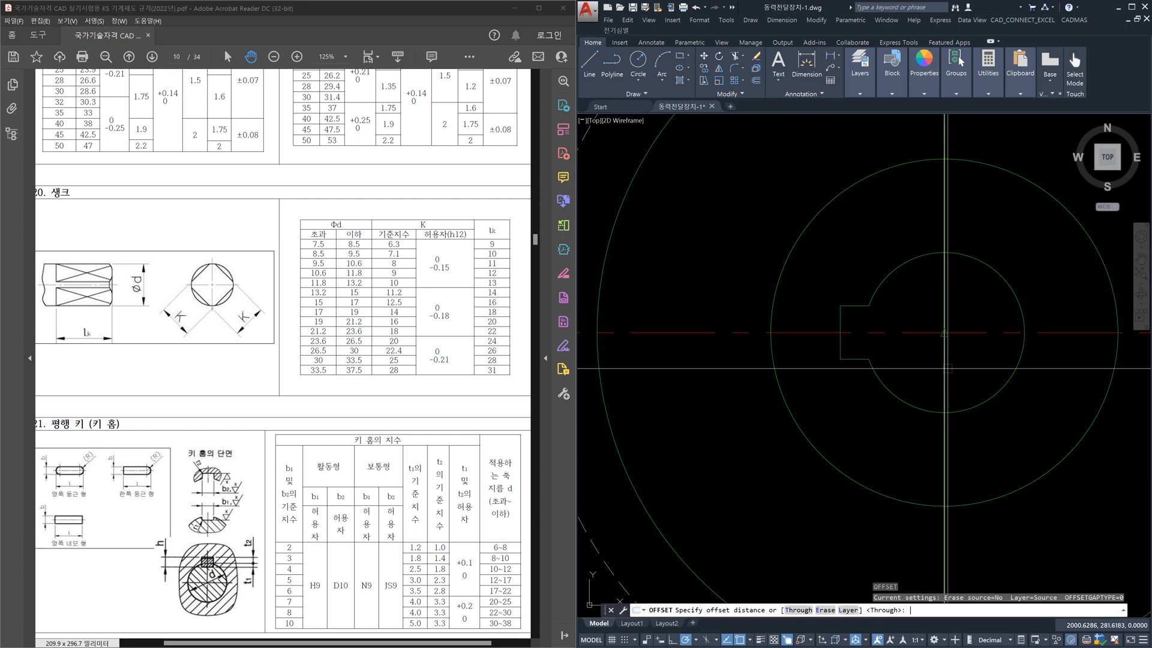
{"action": "type", "text": "1"}
{"action": "key", "text": "Return"}
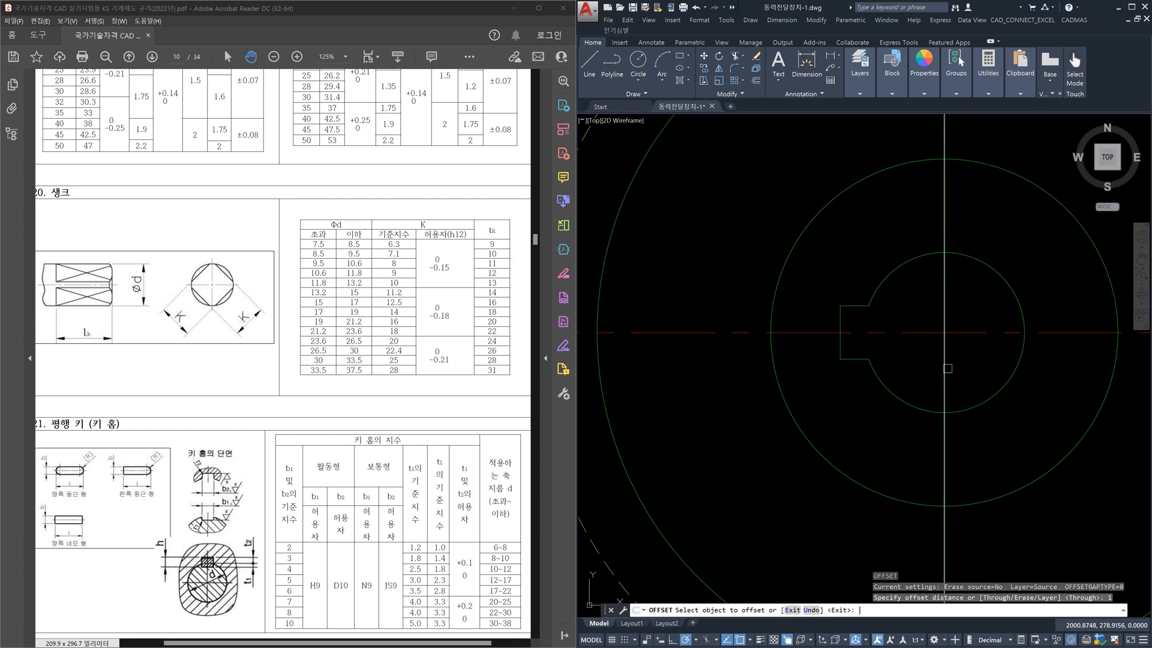
{"action": "left_click", "coordinate": [1008, 388]}
{"action": "left_click", "coordinate": [1016, 407]}
{"action": "key", "text": "Escape"}
Extend both ends of the outer offset bore arc to the keyway's horizontal edges
{"action": "scroll", "coordinate": [1020, 414], "scroll_direction": "up", "scroll_amount": 4}
{"action": "type", "text": "e"}
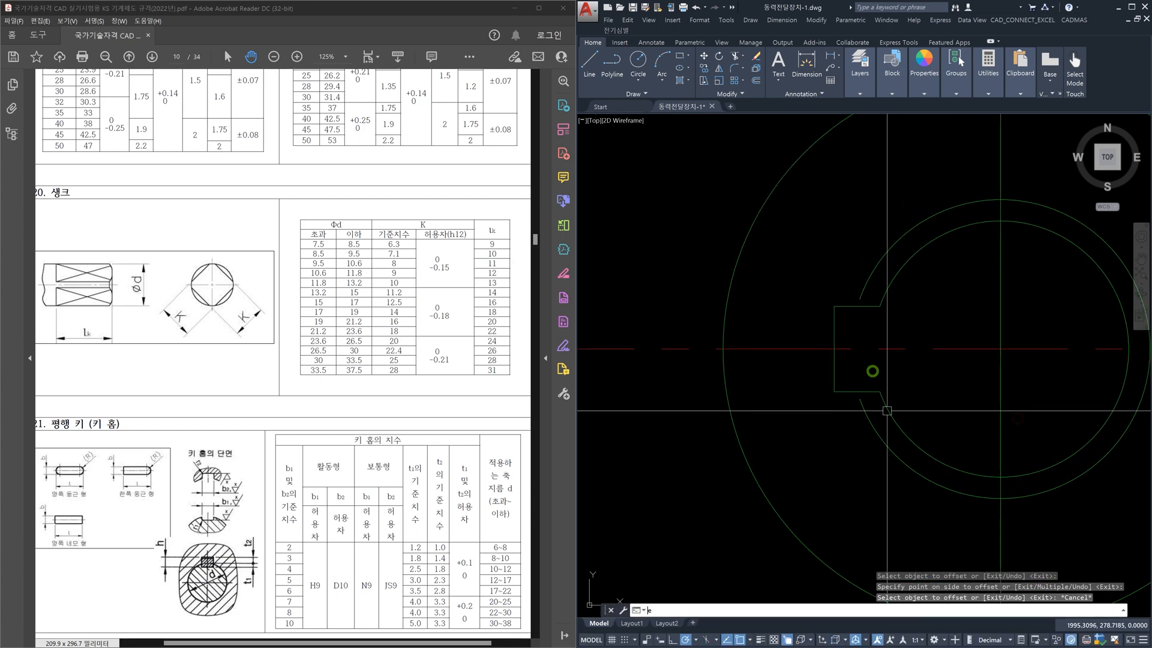
{"action": "type", "text": "x"}
{"action": "key", "text": "Return"}
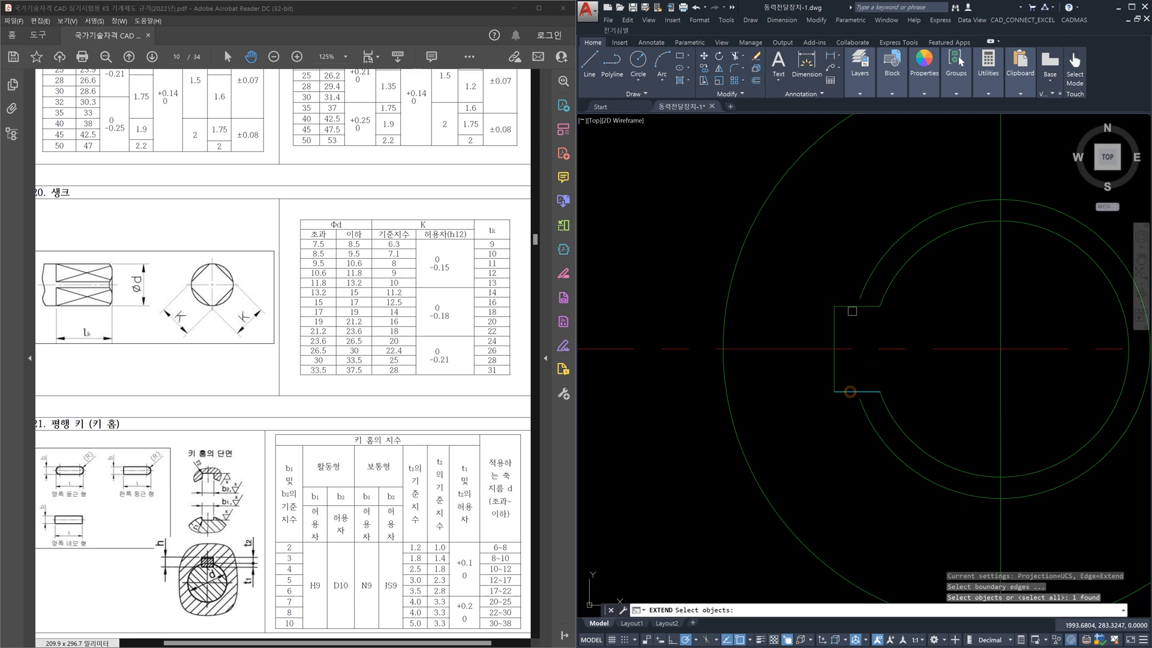
{"action": "key", "text": "Return"}
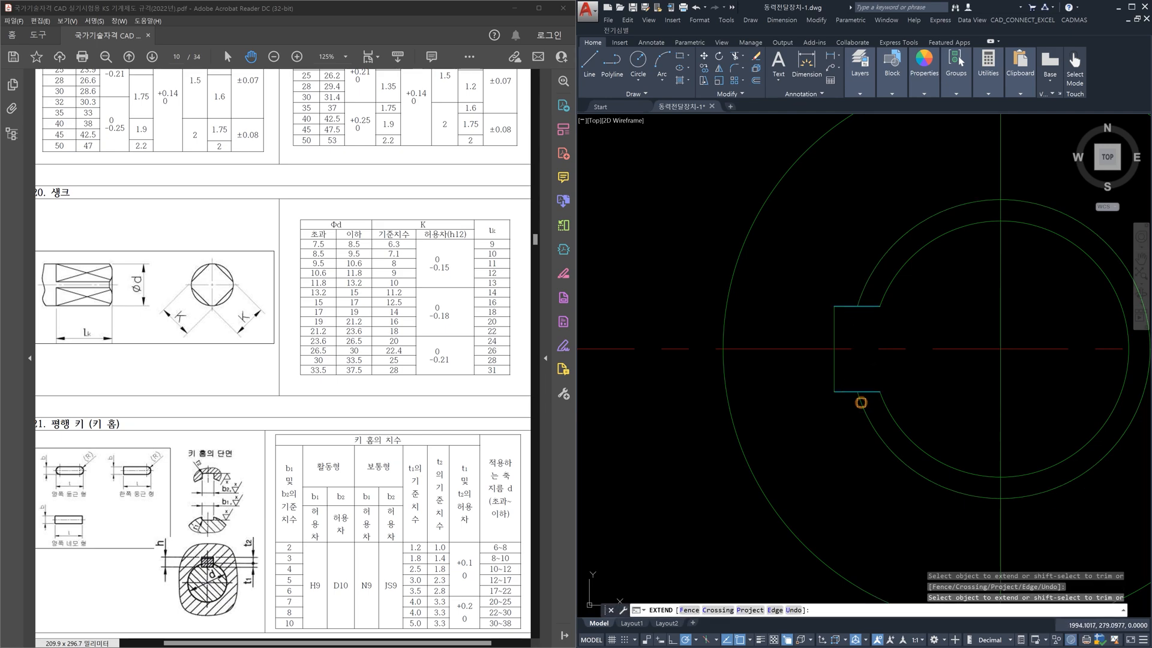
{"action": "key", "text": "Escape"}
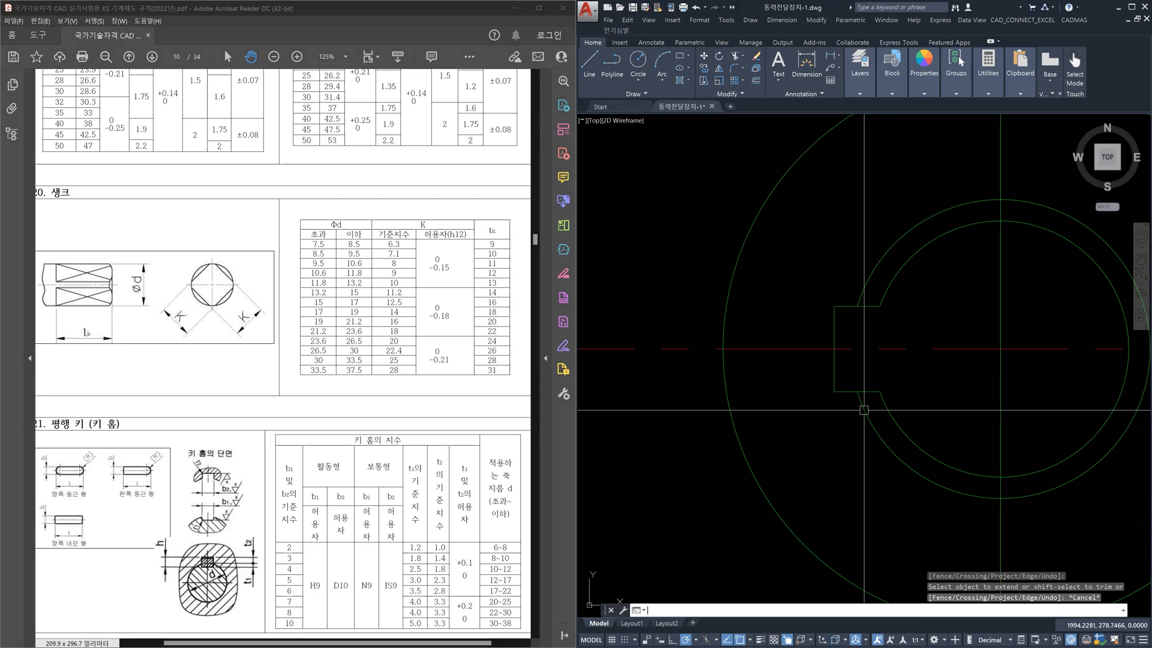
Draw a vertical projection line from the outer arc's intersection with the keyway's lower edge down to the diagonal projection line
{"action": "type", "text": "l"}
{"action": "key", "text": "Return"}
{"action": "left_click", "coordinate": [862, 406]}
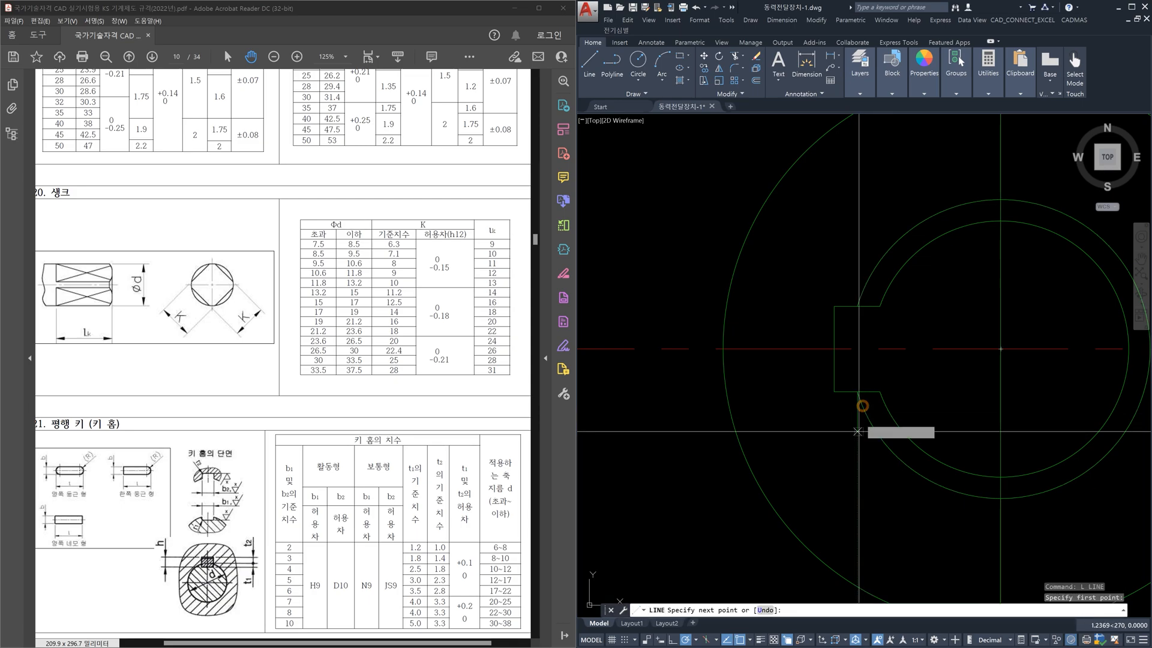
{"action": "scroll", "coordinate": [858, 480], "scroll_direction": "down", "scroll_amount": 5}
{"action": "middle_click_drag", "start_coordinate": [882, 486], "coordinate": [907, 300]}
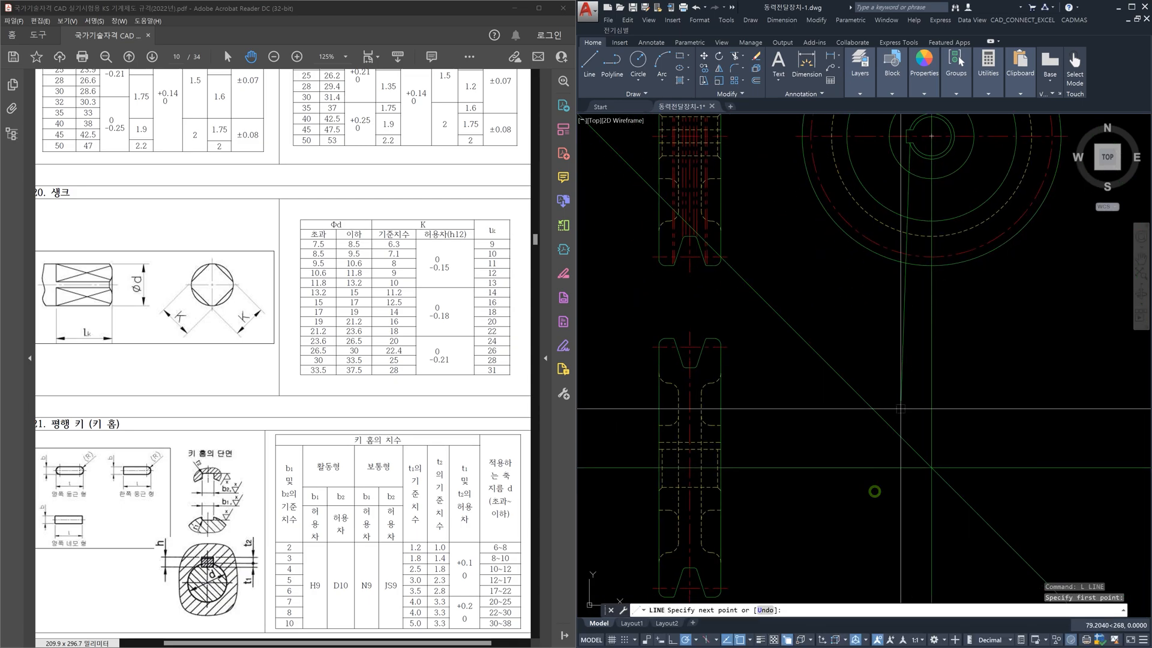
{"action": "left_click", "coordinate": [910, 444]}
Continue the line horizontally to the side edge of the lower pulley view and end it at the dashed bore corner
{"action": "scroll", "coordinate": [906, 441], "scroll_direction": "up", "scroll_amount": 6}
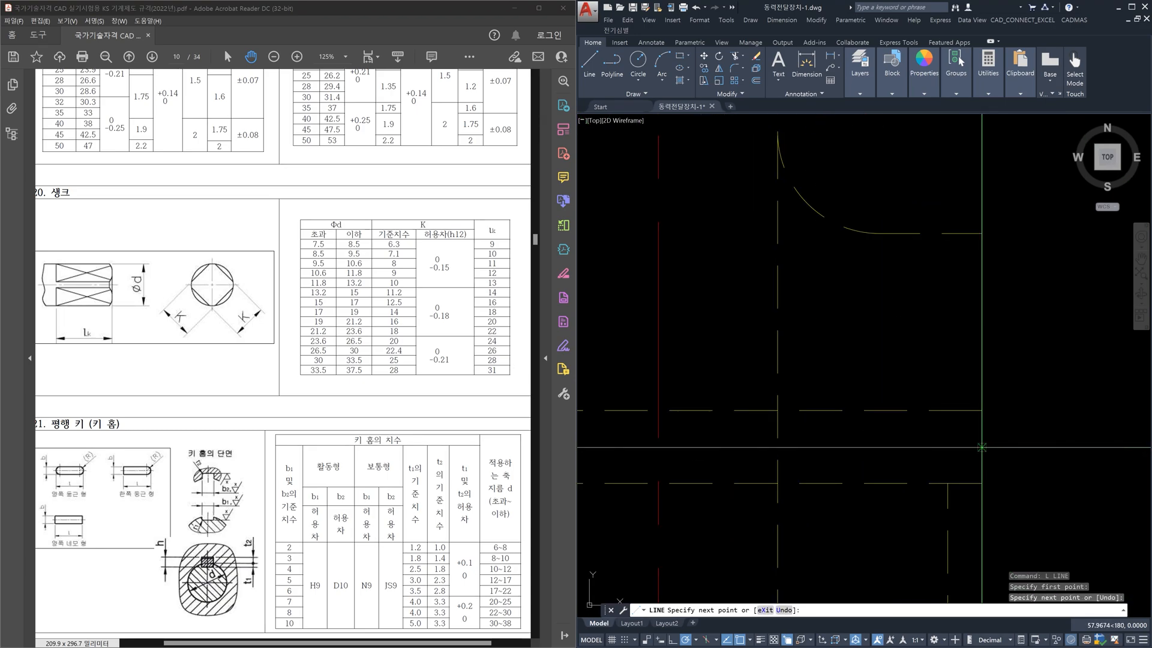
{"action": "left_click", "coordinate": [983, 447]}
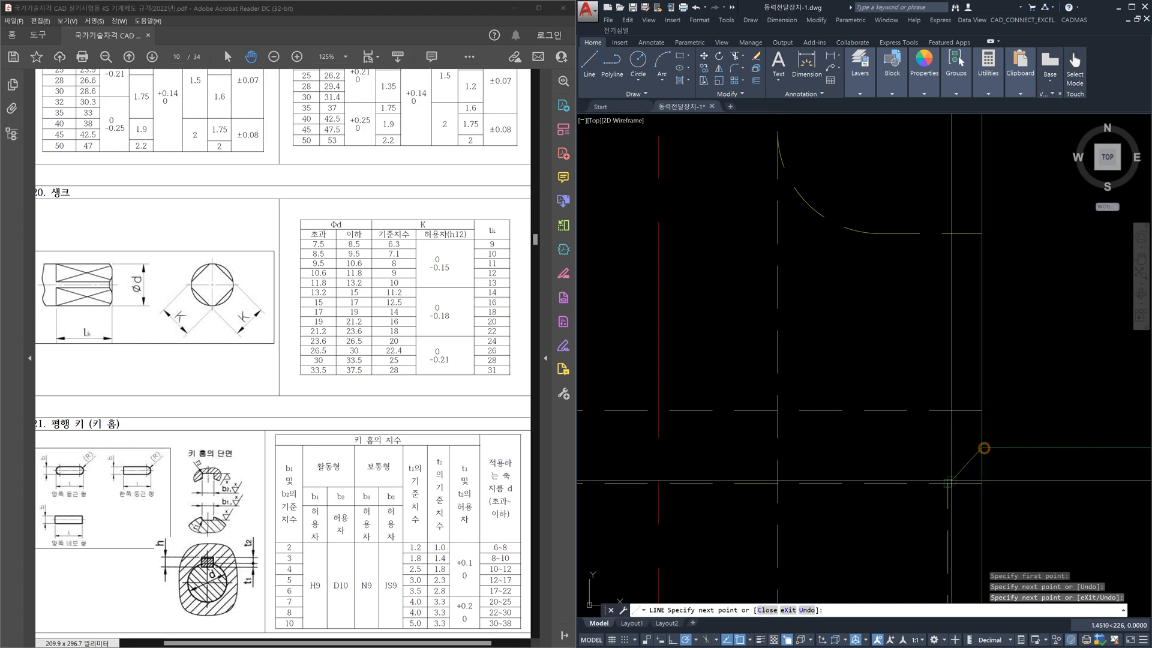
{"action": "left_click", "coordinate": [947, 483]}
{"action": "key", "text": "Escape"}
Compare the projected slanted line in the lower pulley view with the keyway and arc intersection in the circular view
{"action": "middle_click_drag", "start_coordinate": [963, 503], "coordinate": [946, 429]}
{"action": "scroll", "coordinate": [947, 430], "scroll_direction": "down", "scroll_amount": 6}
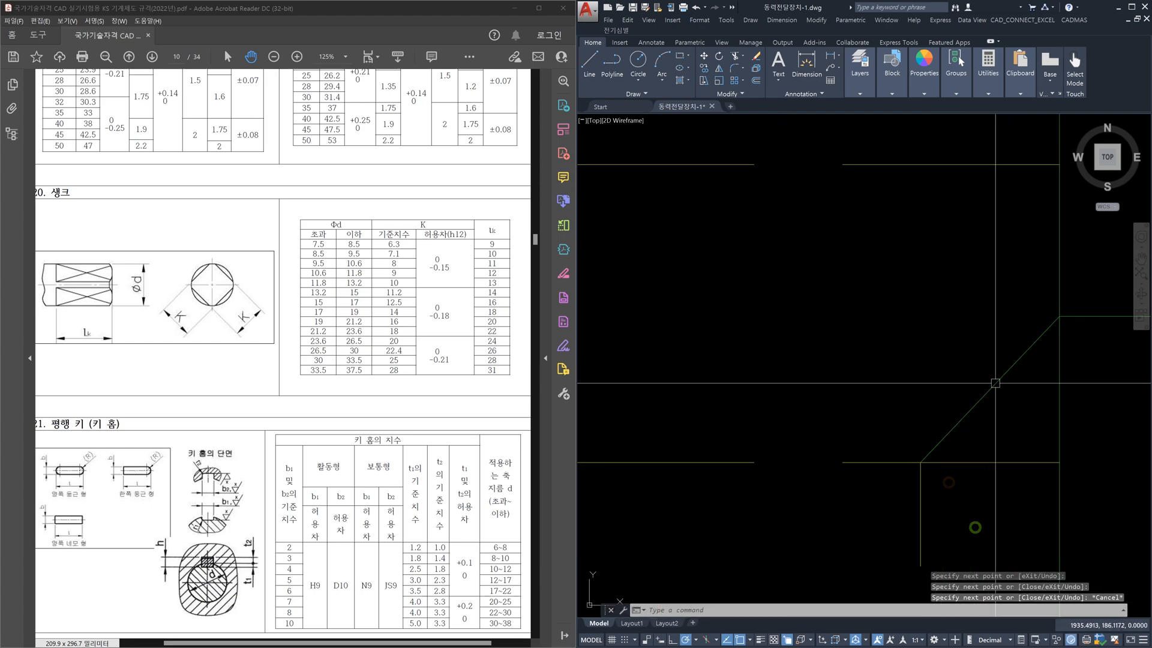
{"action": "scroll", "coordinate": [887, 228], "scroll_direction": "up", "scroll_amount": 6}
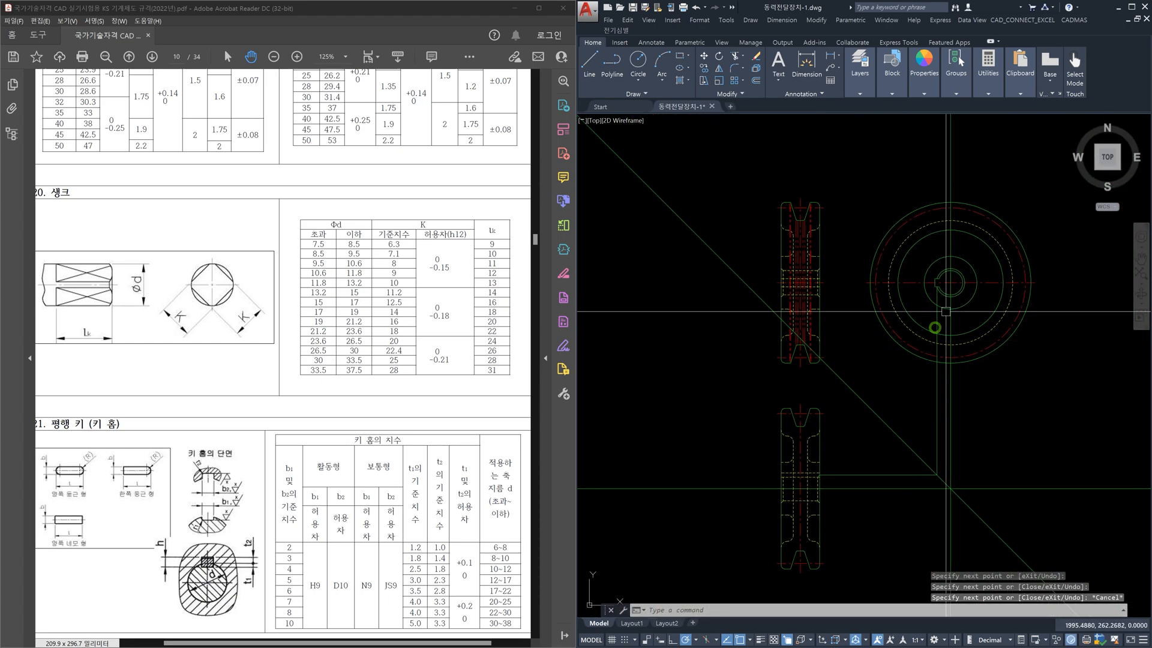
{"action": "scroll", "coordinate": [894, 237], "scroll_direction": "down", "scroll_amount": 6}
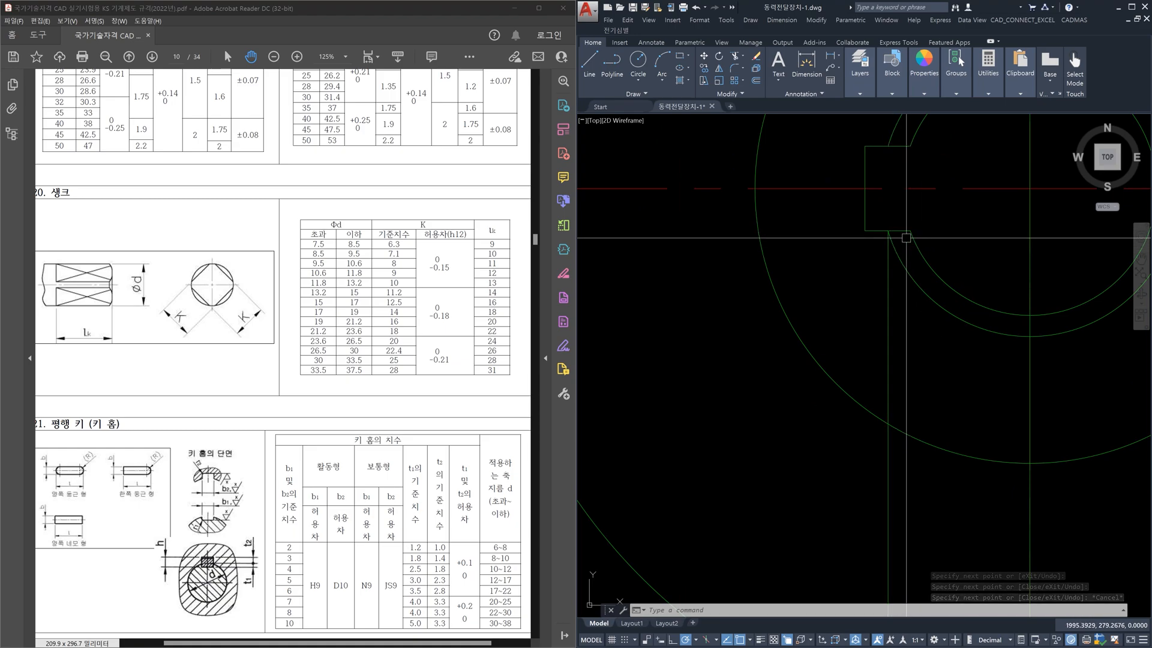
{"action": "scroll", "coordinate": [852, 475], "scroll_direction": "up", "scroll_amount": 7}
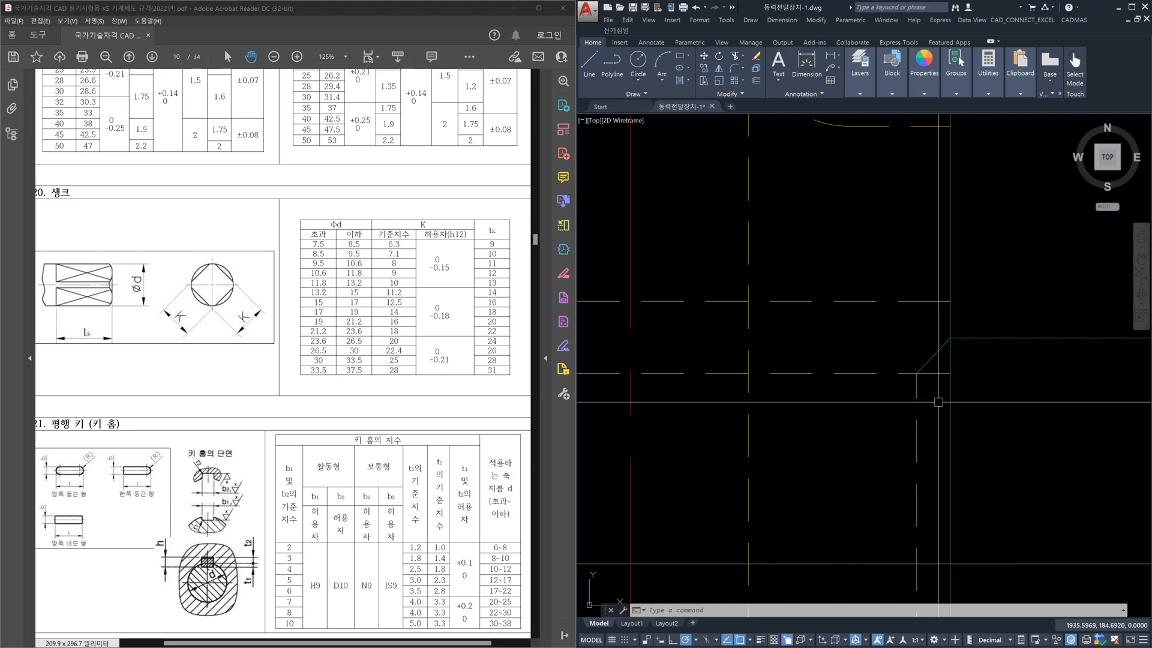
{"action": "key", "text": "Escape"}
{"action": "key", "text": "Escape"}
Chamfer the corner between the lower view's side edge and the dashed upper bore edge with 1 mm distances and No trim
{"action": "middle_click_drag", "start_coordinate": [939, 385], "coordinate": [918, 424]}
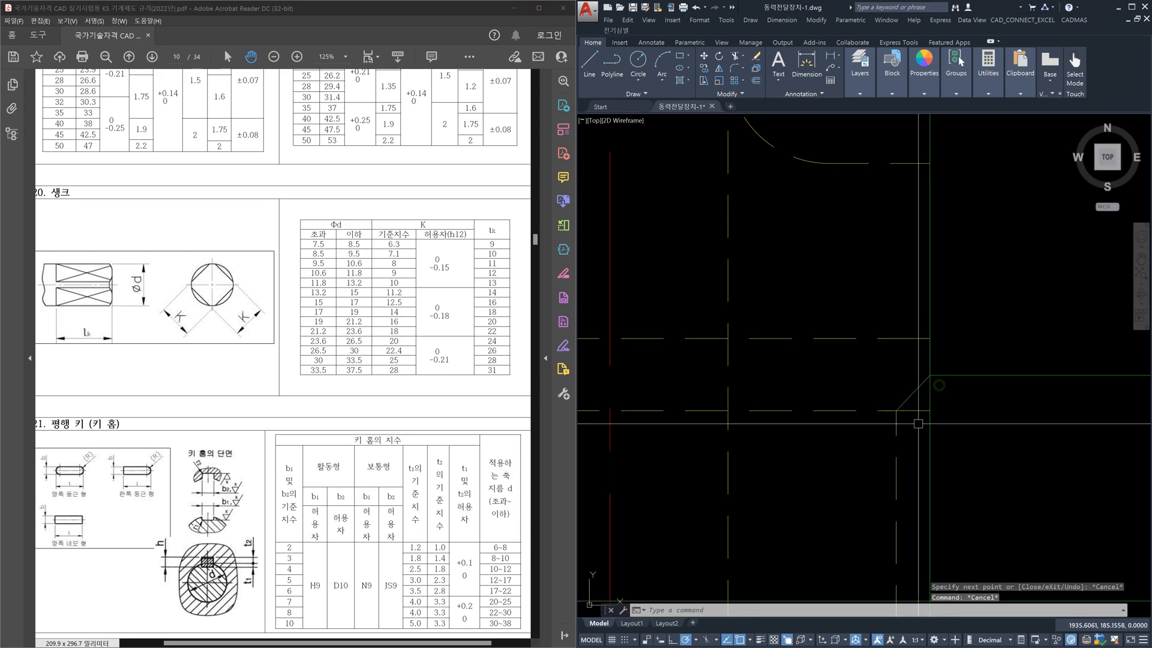
{"action": "type", "text": "cha"}
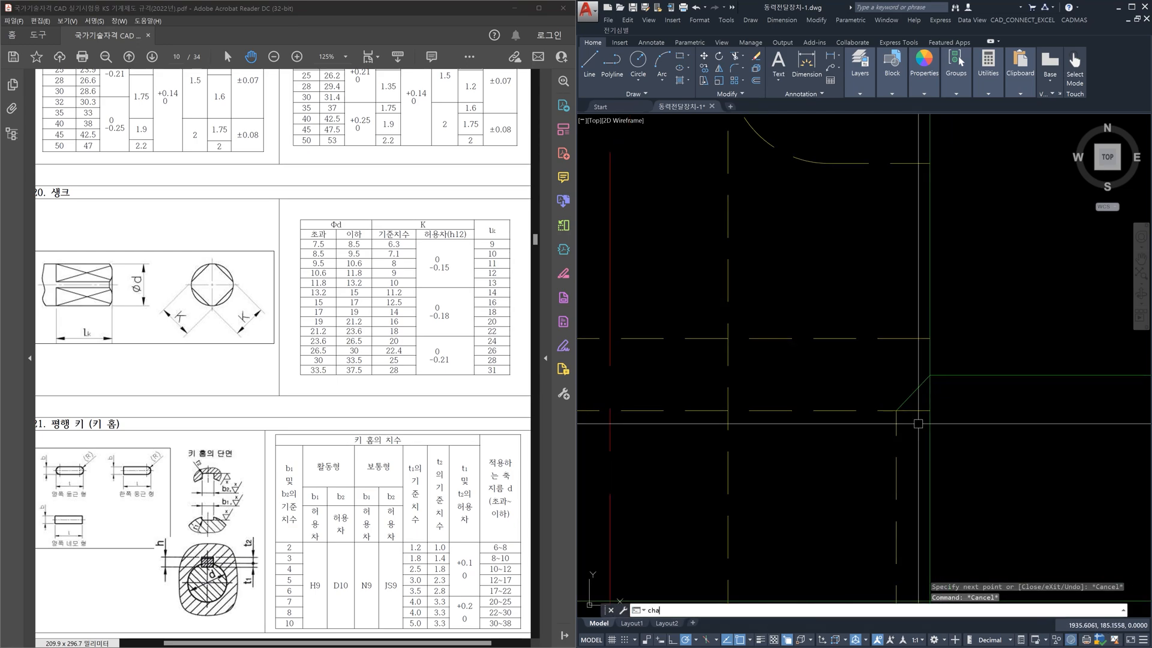
{"action": "key", "text": "Return"}
{"action": "type", "text": "d"}
{"action": "key", "text": "Return"}
{"action": "type", "text": "1"}
{"action": "key", "text": "Return"}
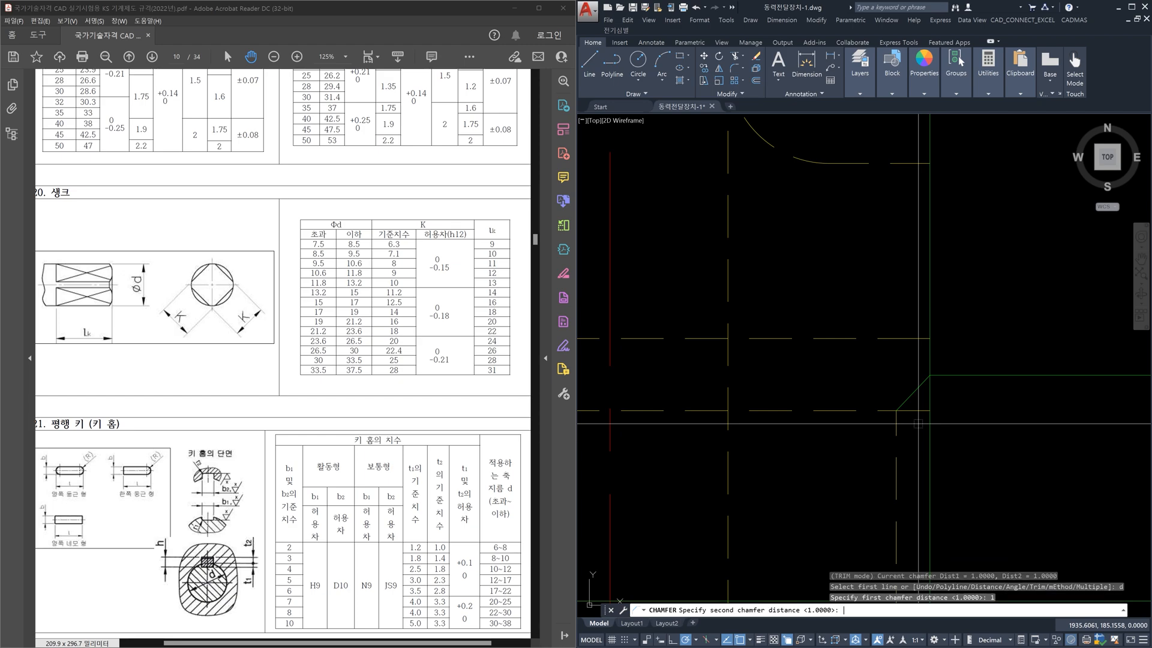
{"action": "key", "text": "Return"}
{"action": "type", "text": "t first"}
{"action": "key", "text": "Return"}
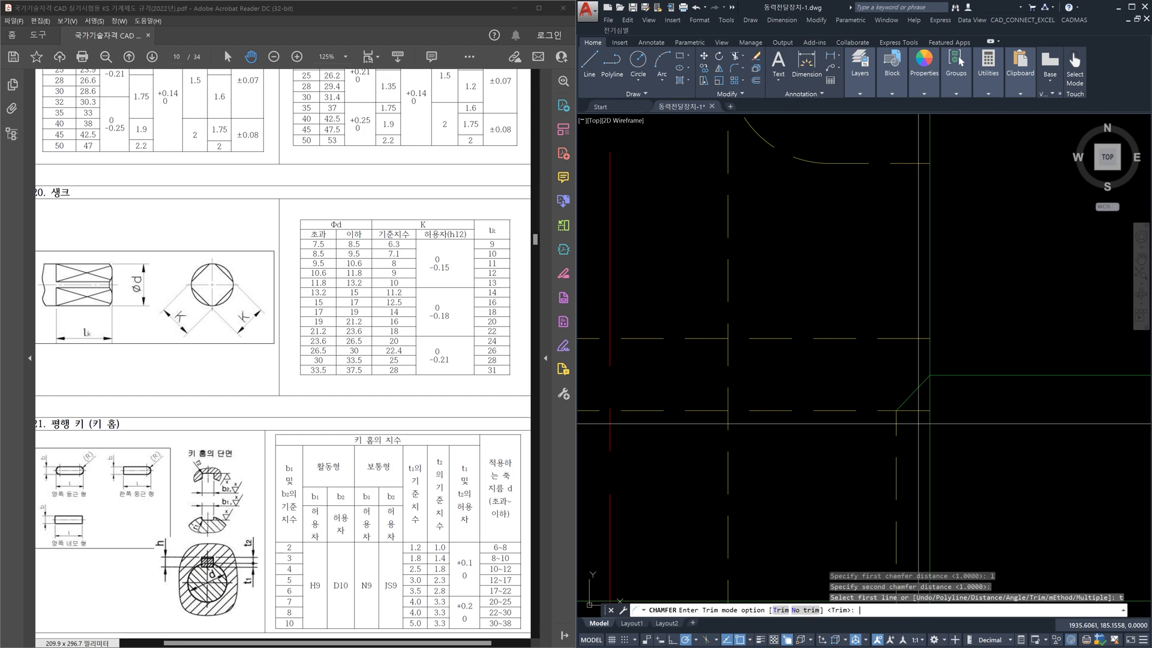
{"action": "type", "text": "n"}
{"action": "key", "text": "Return"}
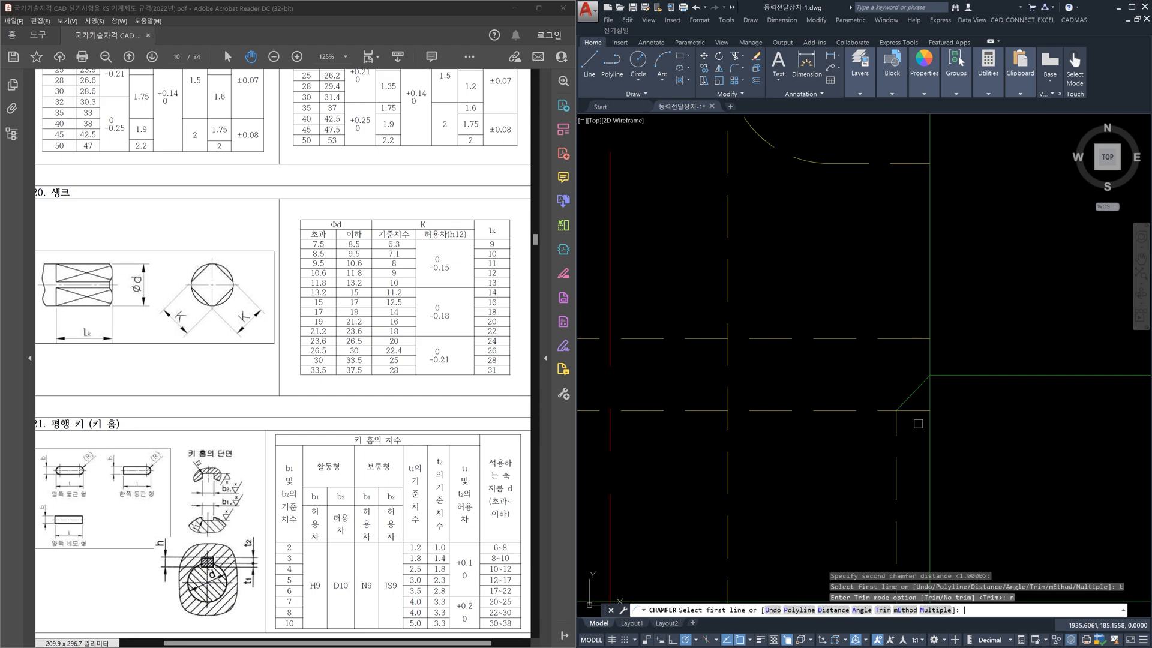
{"action": "left_click", "coordinate": [932, 363]}
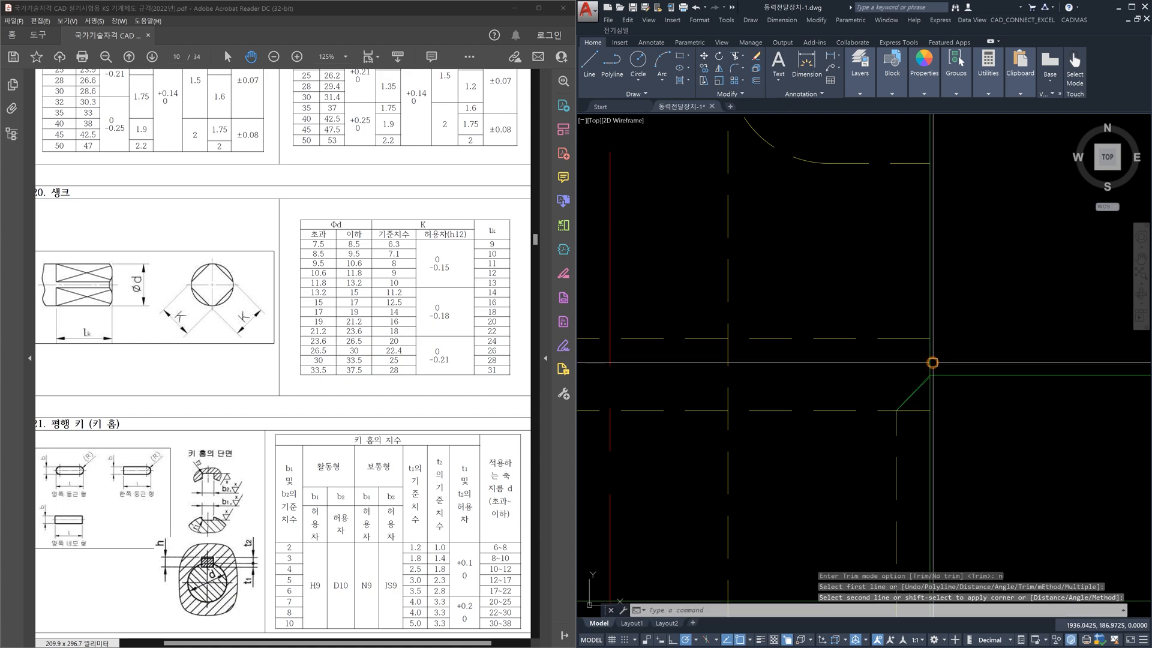
{"action": "key", "text": "Escape"}
{"action": "key", "text": "Escape"}
{"action": "key", "text": "Escape"}
Examine how the 1 mm chamfer line lies relative to the projected slanted line at the lower view's bore corner
{"action": "scroll", "coordinate": [949, 367], "scroll_direction": "up", "scroll_amount": 5}
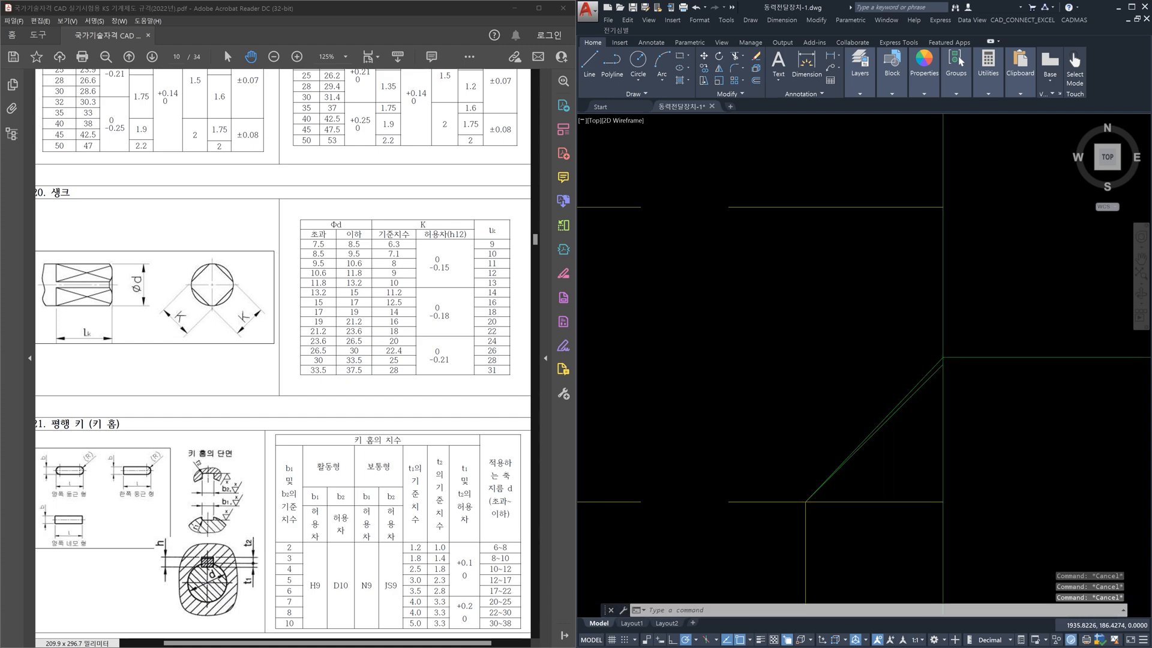
{"action": "left_click", "coordinate": [964, 361]}
{"action": "scroll", "coordinate": [976, 357], "scroll_direction": "up", "scroll_amount": 3}
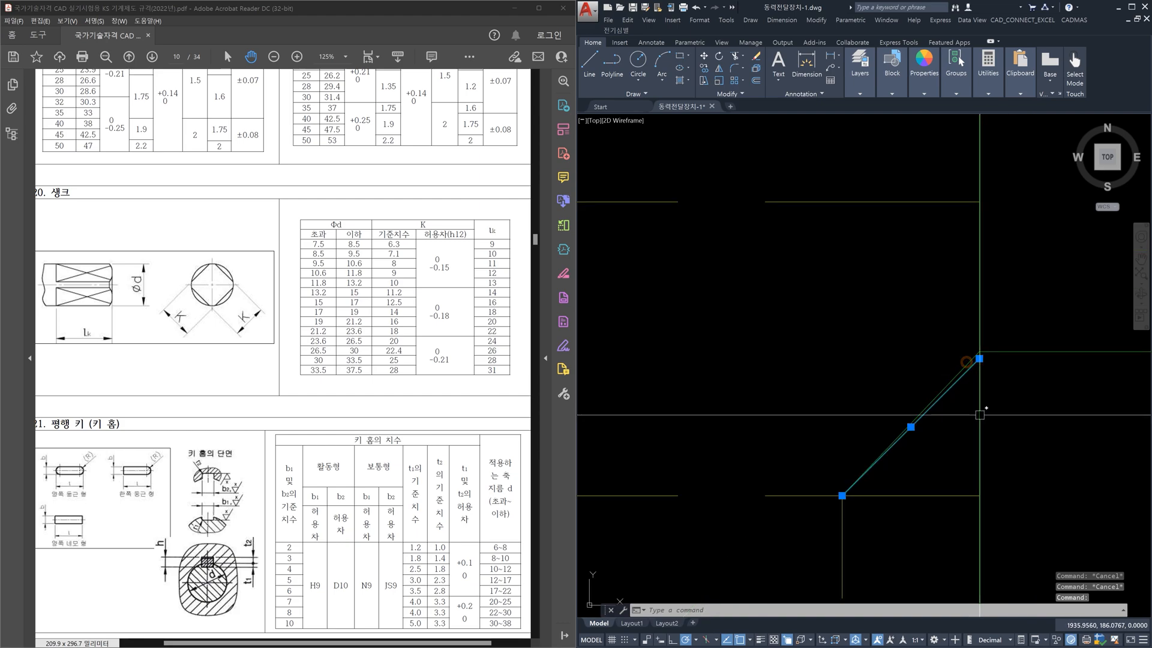
{"action": "scroll", "coordinate": [969, 368], "scroll_direction": "down", "scroll_amount": 2}
{"action": "left_click", "coordinate": [973, 412]}
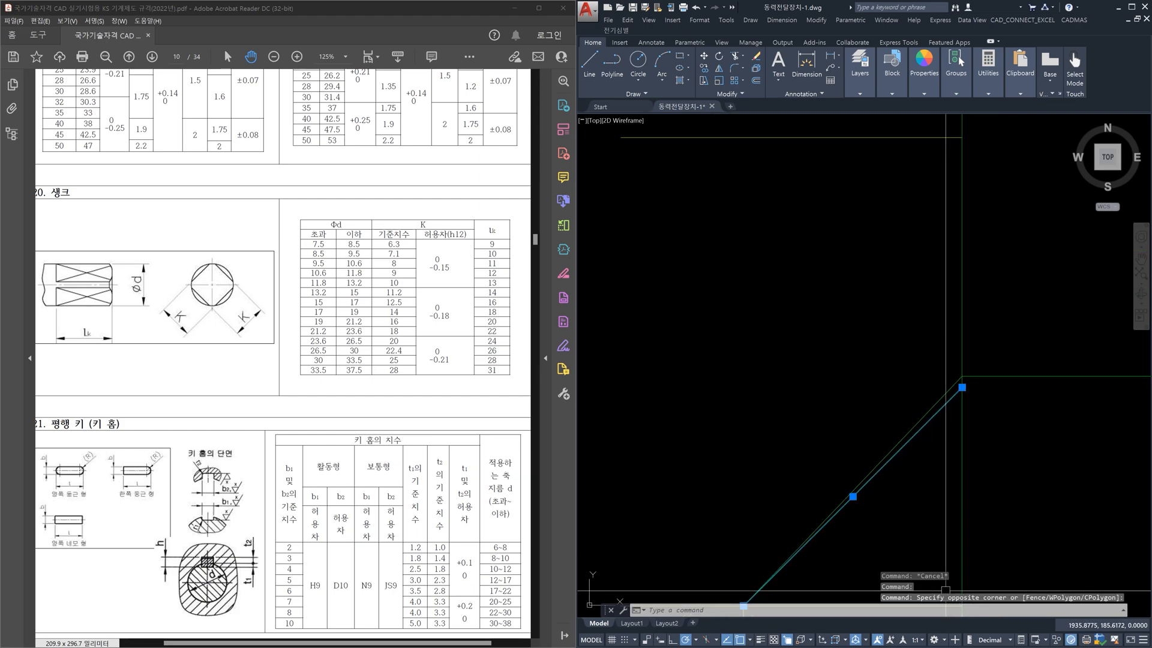
{"action": "middle_click_drag", "start_coordinate": [969, 373], "coordinate": [1014, 301]}
{"action": "scroll", "coordinate": [1014, 303], "scroll_direction": "down", "scroll_amount": 5}
Examine where the keyway edges cross the two concentric bore arcs in the circular pulley view
{"action": "middle_click_drag", "start_coordinate": [1057, 254], "coordinate": [678, 612]}
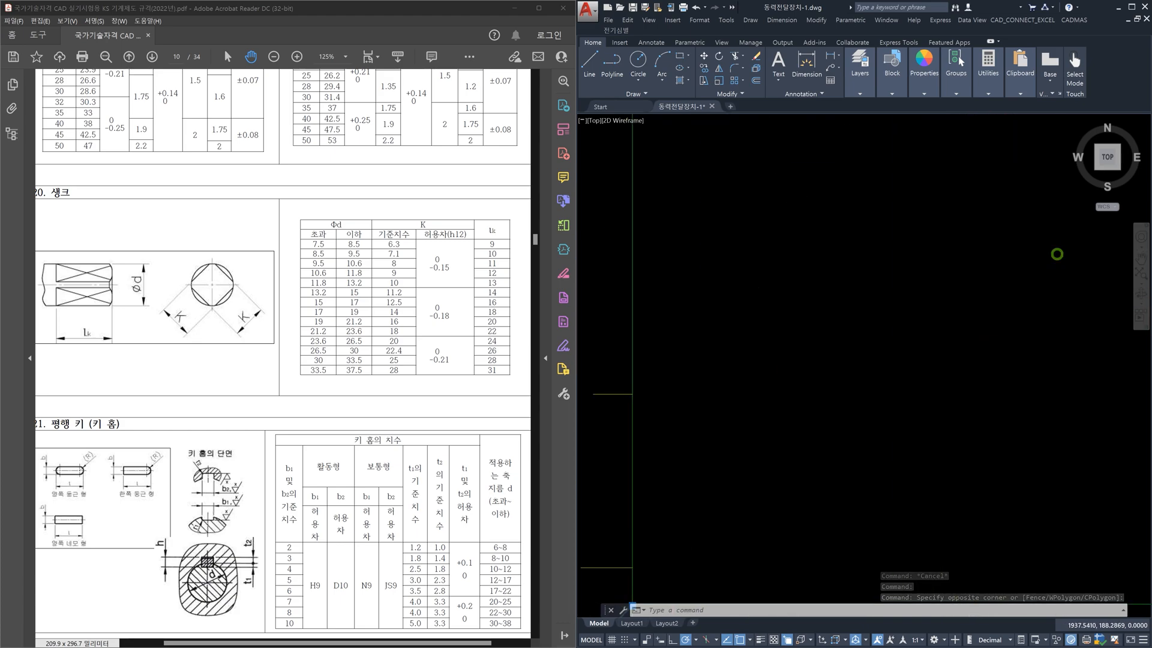
{"action": "scroll", "coordinate": [844, 401], "scroll_direction": "down", "scroll_amount": 6}
{"action": "middle_click_drag", "start_coordinate": [1057, 254], "coordinate": [947, 342]}
{"action": "scroll", "coordinate": [916, 299], "scroll_direction": "down", "scroll_amount": 2}
{"action": "scroll", "coordinate": [916, 301], "scroll_direction": "up", "scroll_amount": 3}
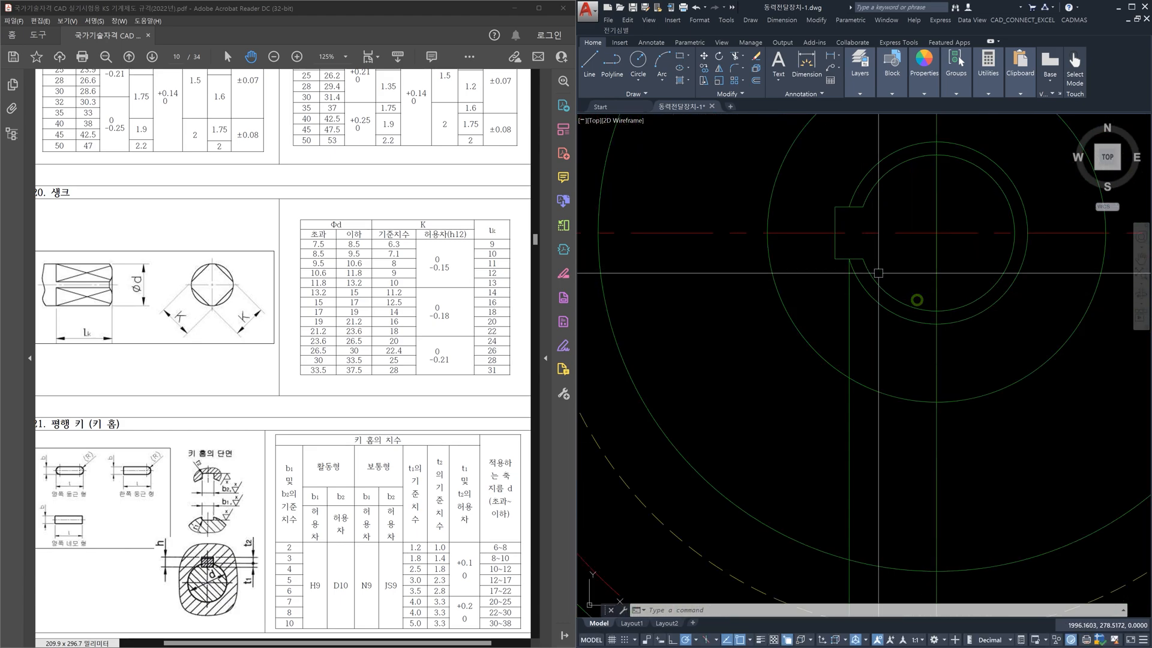
{"action": "scroll", "coordinate": [876, 360], "scroll_direction": "up", "scroll_amount": 2}
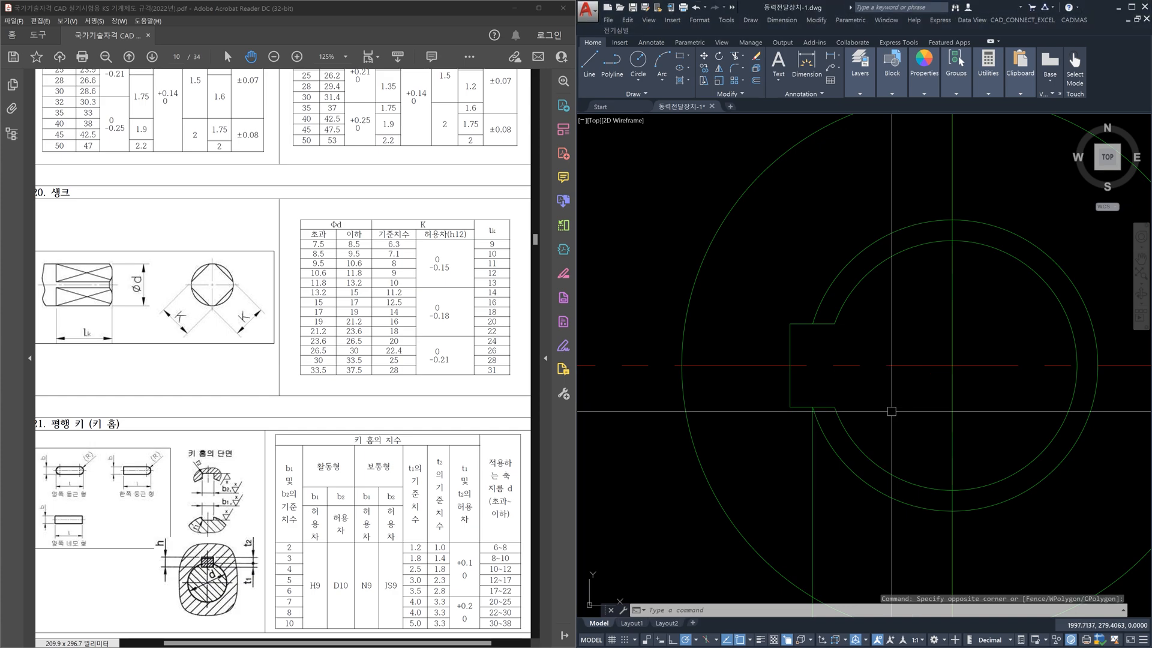
{"action": "key", "text": "Escape"}
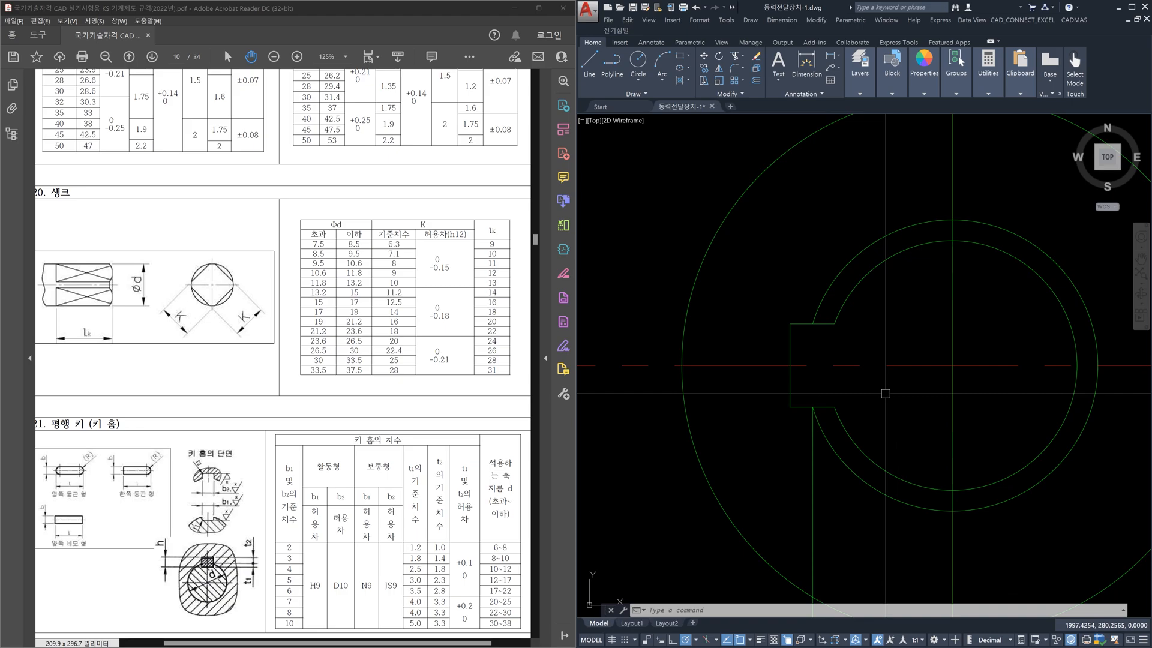
Highlight the projected slanted line at the lower view's bore corner and compare it with the adjacent chamfer line
{"action": "scroll", "coordinate": [885, 393], "scroll_direction": "down", "scroll_amount": 6}
{"action": "scroll", "coordinate": [872, 493], "scroll_direction": "up", "scroll_amount": 6}
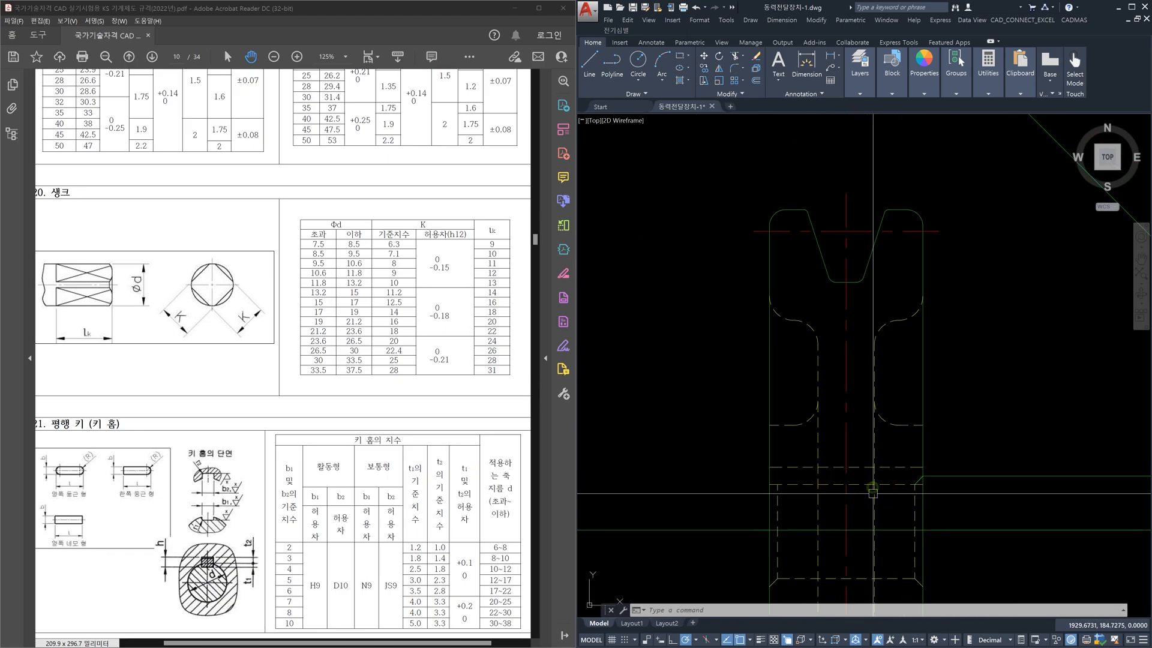
{"action": "scroll", "coordinate": [886, 498], "scroll_direction": "up", "scroll_amount": 4}
{"action": "scroll", "coordinate": [954, 437], "scroll_direction": "up", "scroll_amount": 5}
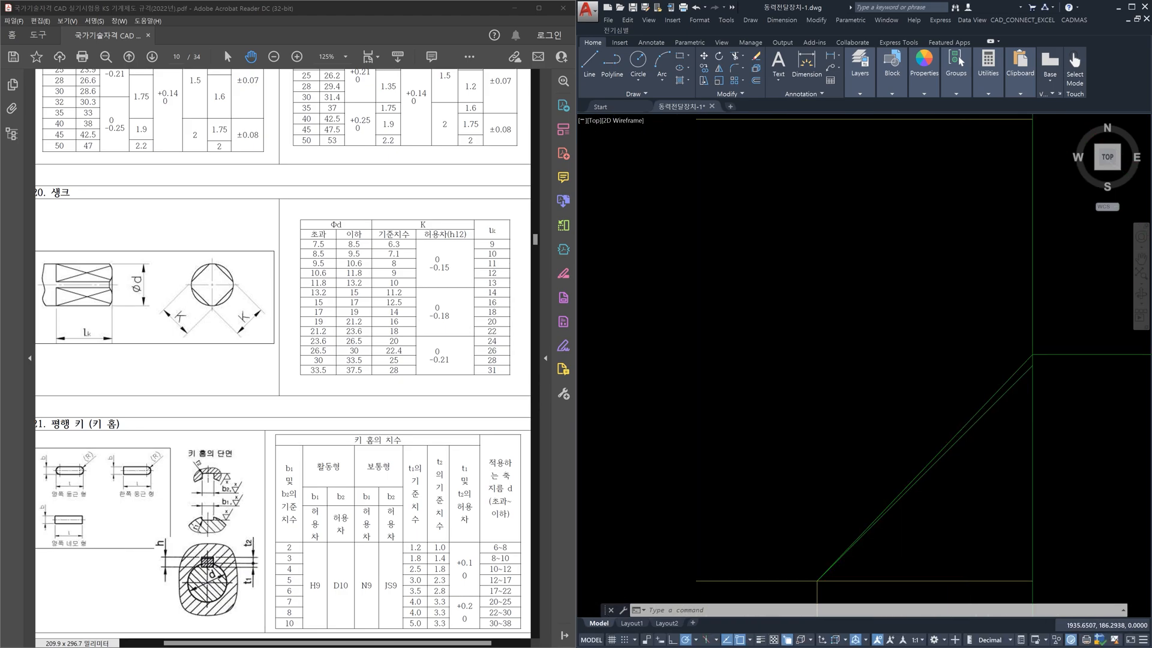
{"action": "scroll", "coordinate": [941, 445], "scroll_direction": "up", "scroll_amount": 3}
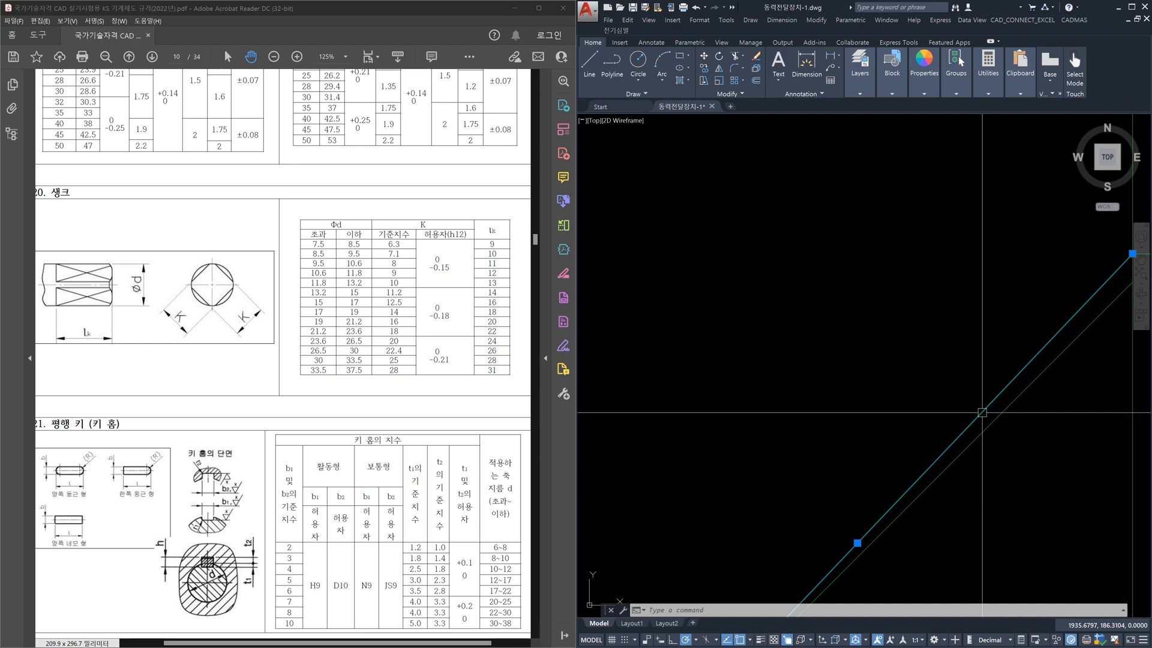
{"action": "scroll", "coordinate": [1040, 353], "scroll_direction": "down", "scroll_amount": 3}
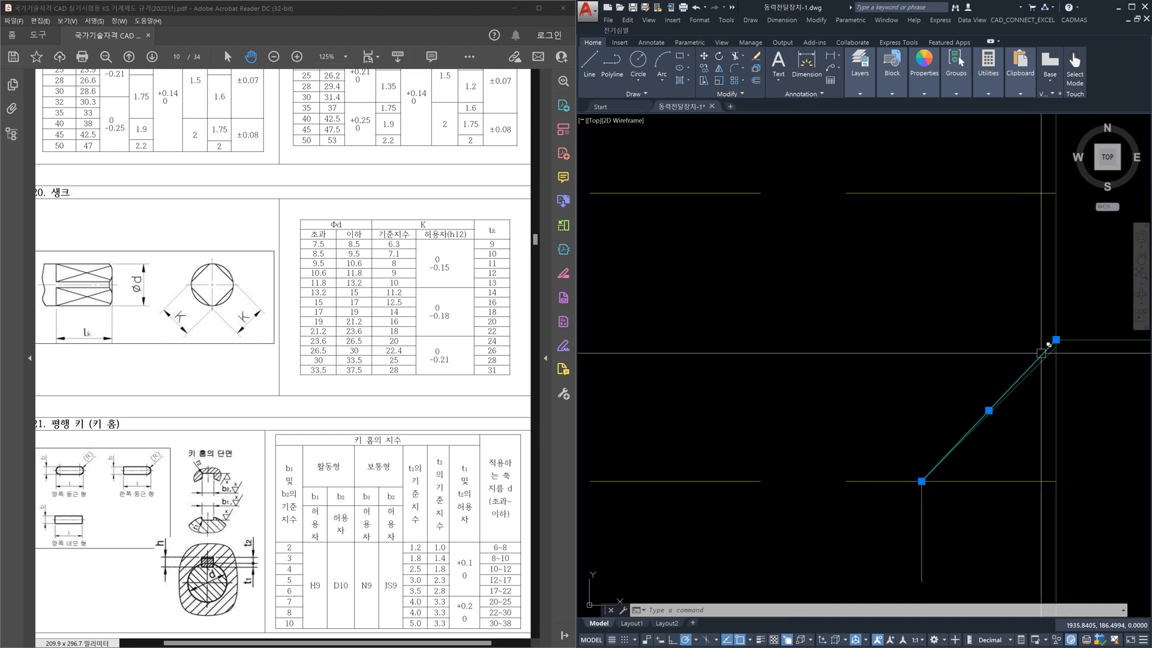
{"action": "scroll", "coordinate": [1040, 353], "scroll_direction": "down", "scroll_amount": 5}
{"action": "key", "text": "Escape"}
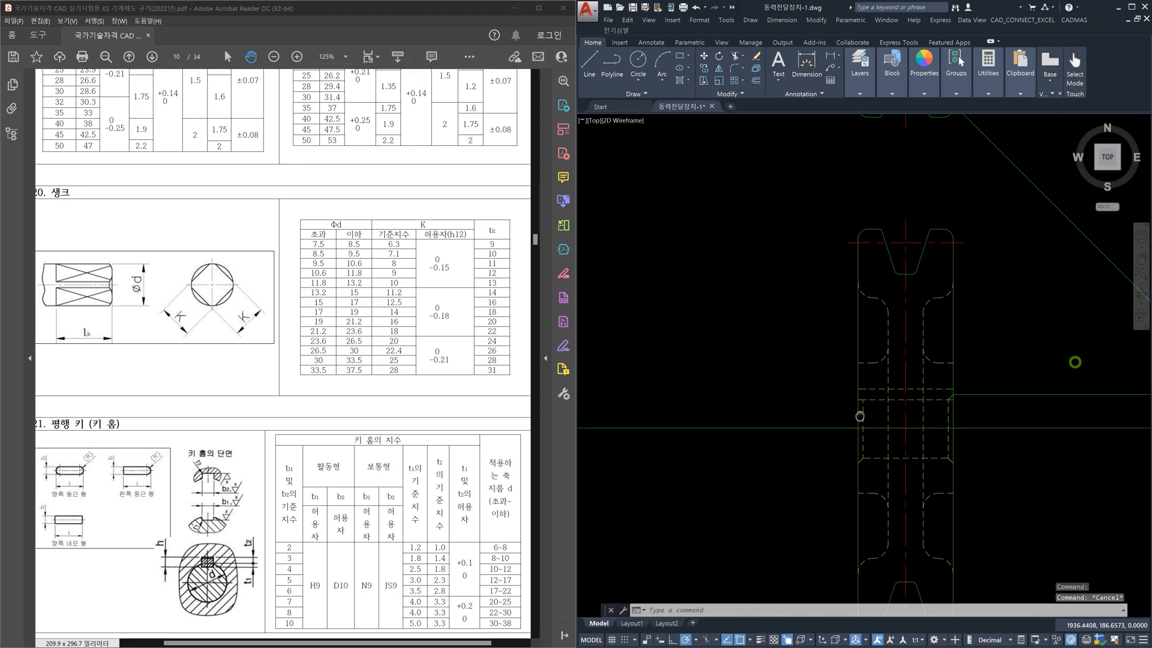
Offset the outer bore chamfer arc in the circular pulley view 0.5 mm inward, between the two existing arcs
{"action": "scroll", "coordinate": [856, 367], "scroll_direction": "up", "scroll_amount": 10}
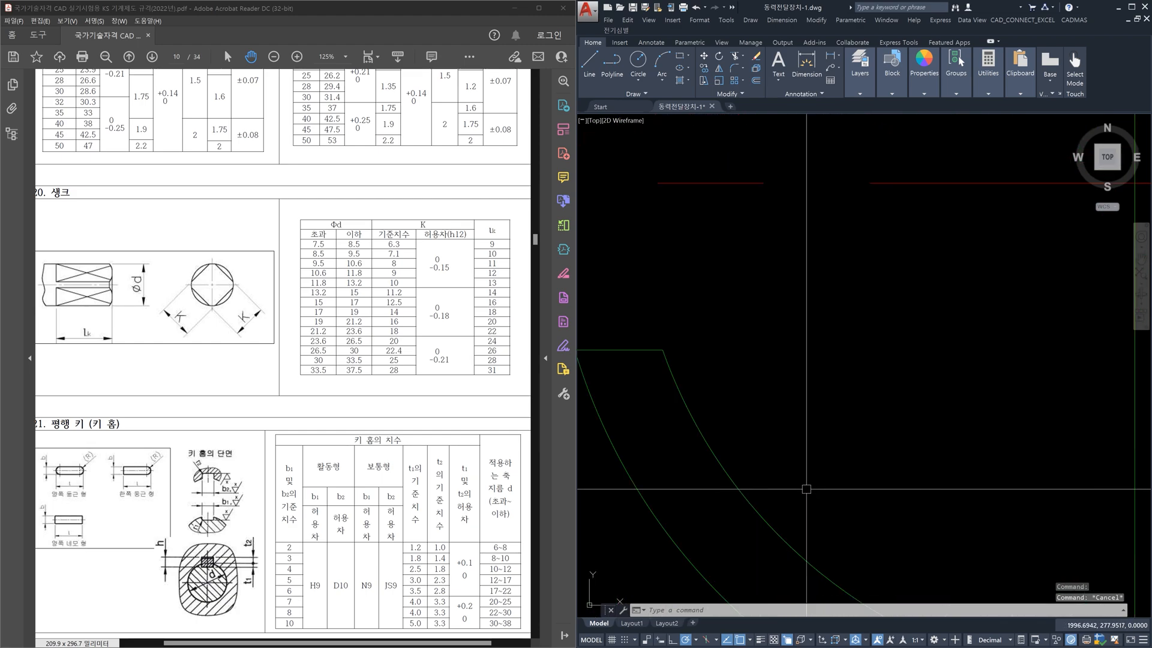
{"action": "scroll", "coordinate": [788, 421], "scroll_direction": "down", "scroll_amount": 2}
{"action": "type", "text": "o"}
{"action": "key", "text": "Return"}
{"action": "type", "text": "0.5"}
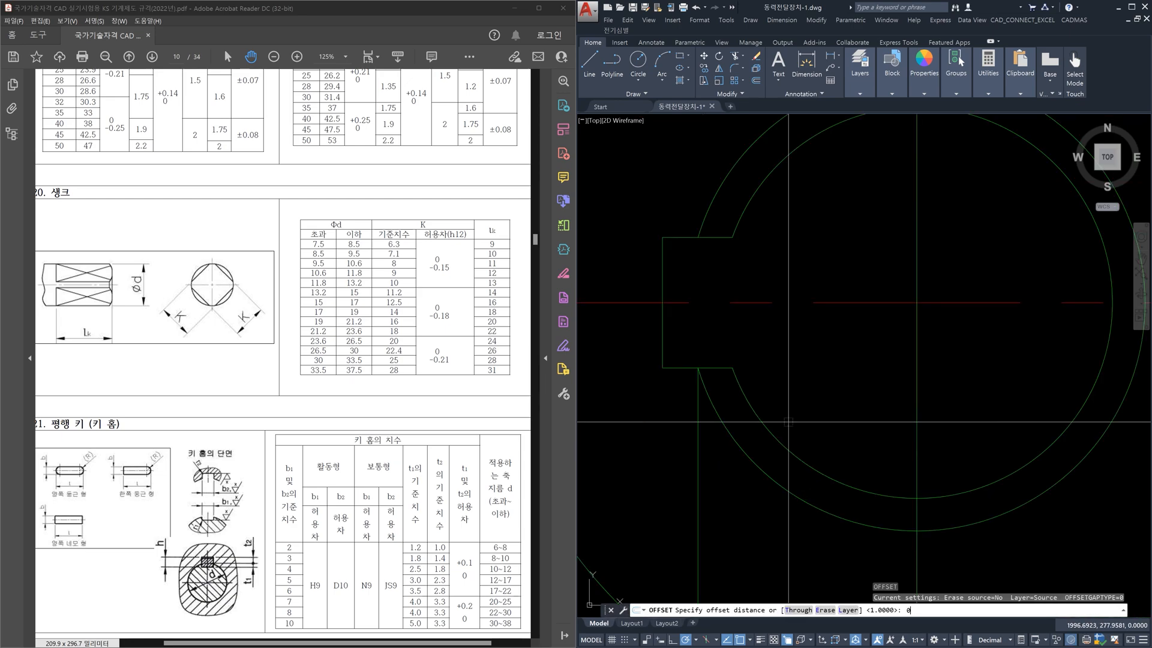
{"action": "key", "text": "Return"}
{"action": "left_click", "coordinate": [748, 465]}
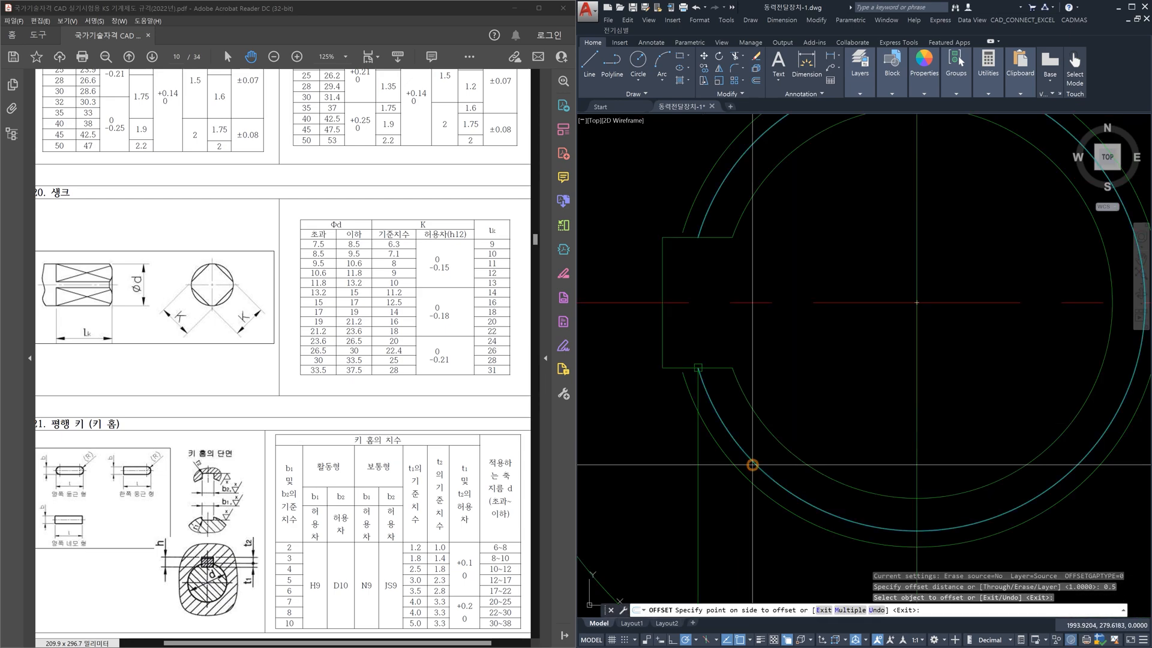
{"action": "left_click", "coordinate": [810, 414]}
{"action": "key", "text": "Escape"}
Trim the end of the new middle arc that extends past the lower keyway edge
{"action": "scroll", "coordinate": [738, 372], "scroll_direction": "up", "scroll_amount": 5}
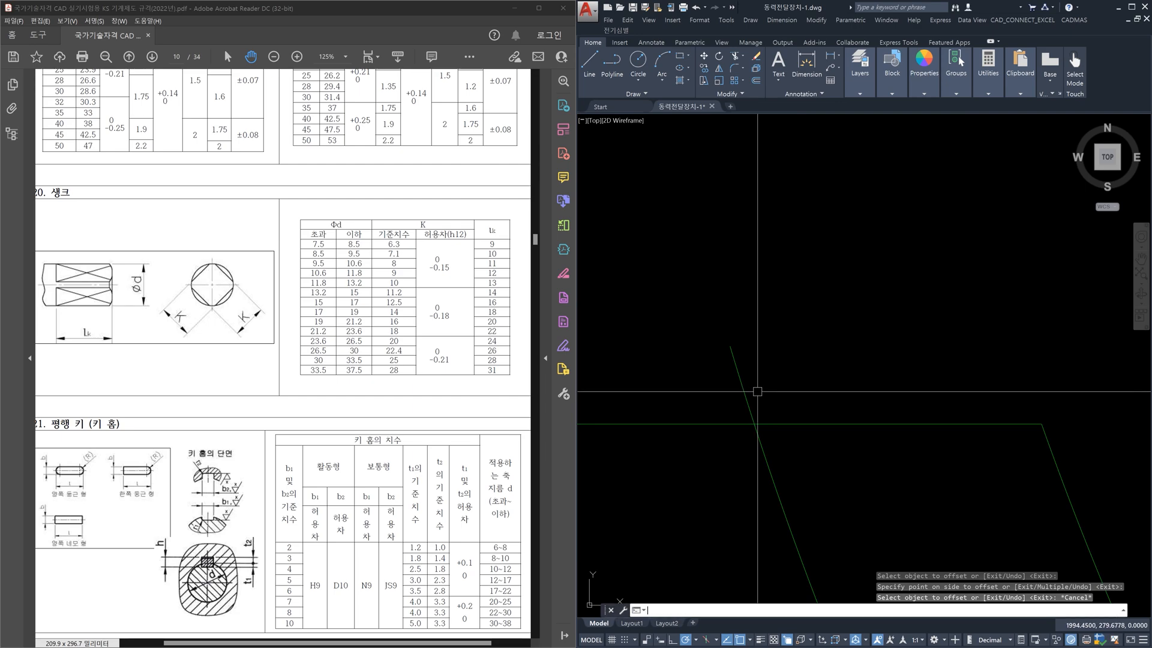
{"action": "type", "text": "tr"}
{"action": "key", "text": "Return"}
{"action": "key", "text": "Return"}
{"action": "left_click", "coordinate": [781, 396]}
{"action": "left_click", "coordinate": [724, 392]}
{"action": "key", "text": "Escape"}
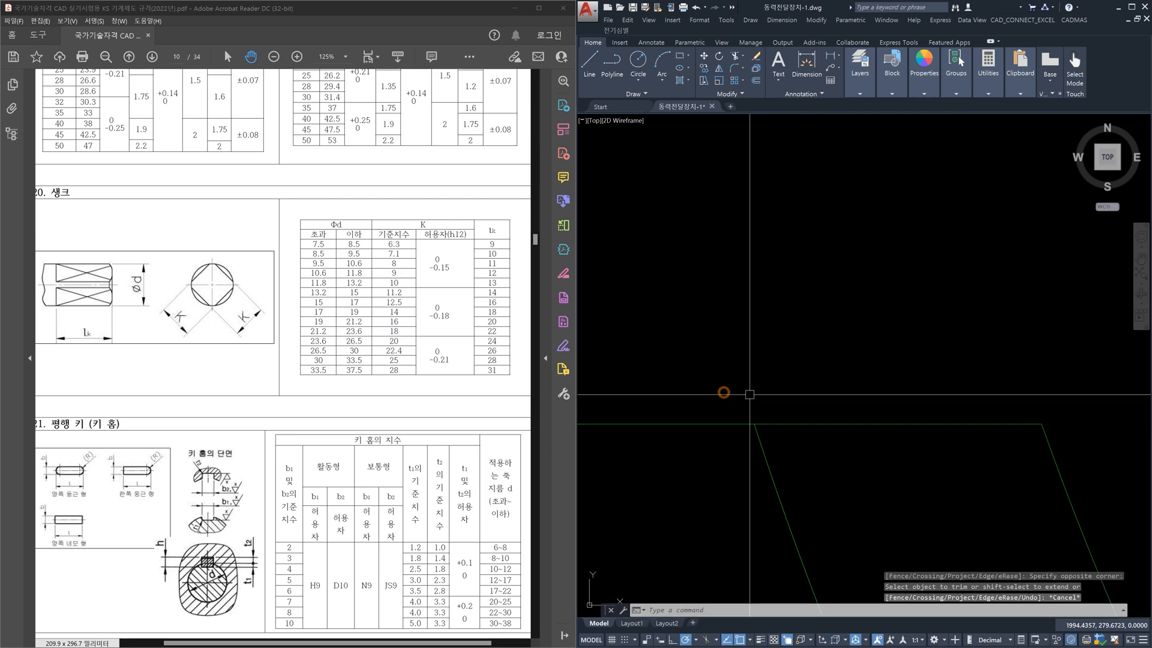
{"action": "scroll", "coordinate": [754, 398], "scroll_direction": "down", "scroll_amount": 5}
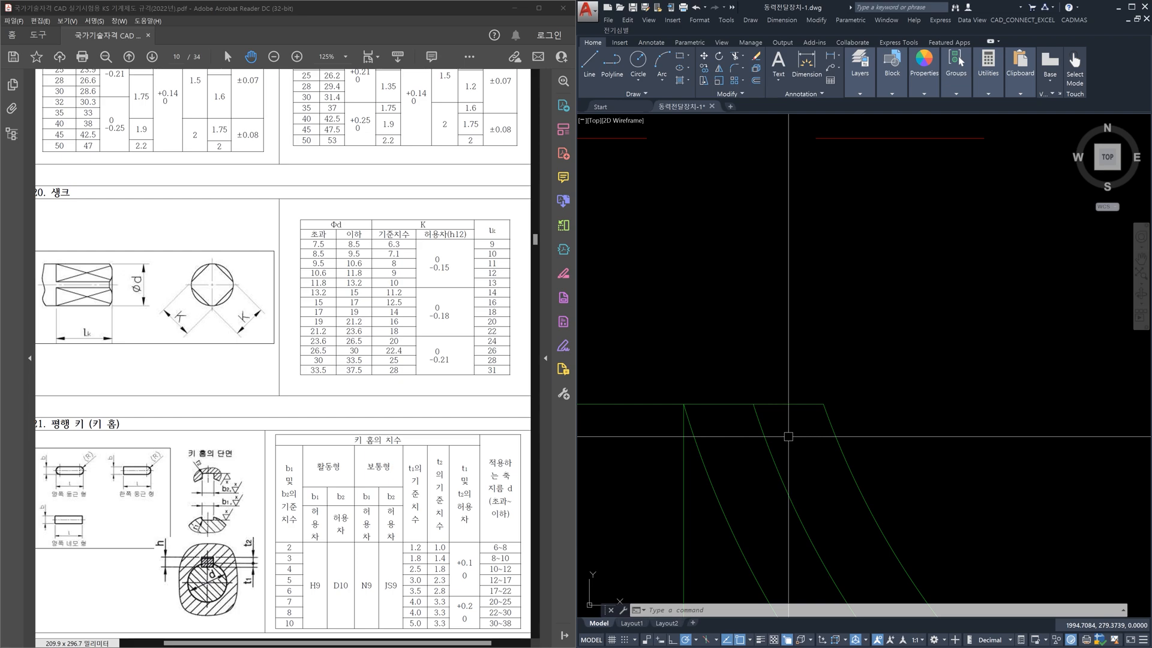
Project the middle arc's end at the keyway edge down to the 45° line and horizontally across the lower view's bore corner
{"action": "type", "text": "l"}
{"action": "key", "text": "Return"}
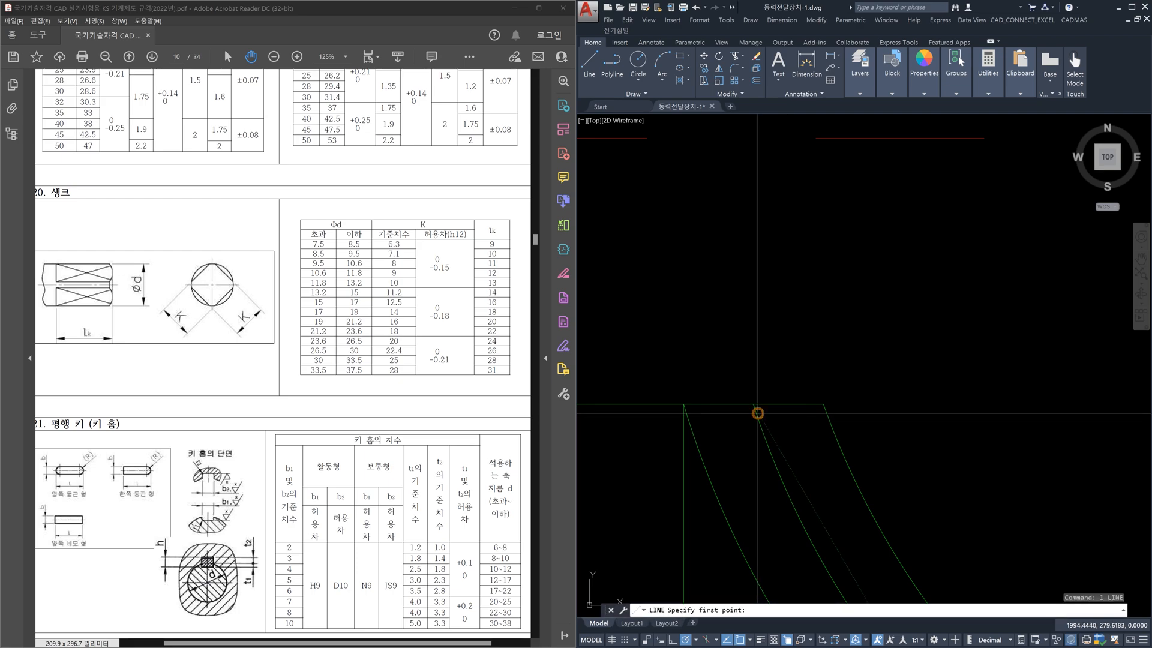
{"action": "left_click", "coordinate": [758, 414]}
{"action": "scroll", "coordinate": [758, 413], "scroll_direction": "down", "scroll_amount": 5}
{"action": "middle_click_drag", "start_coordinate": [813, 402], "coordinate": [844, 208]}
{"action": "scroll", "coordinate": [848, 411], "scroll_direction": "up", "scroll_amount": 4}
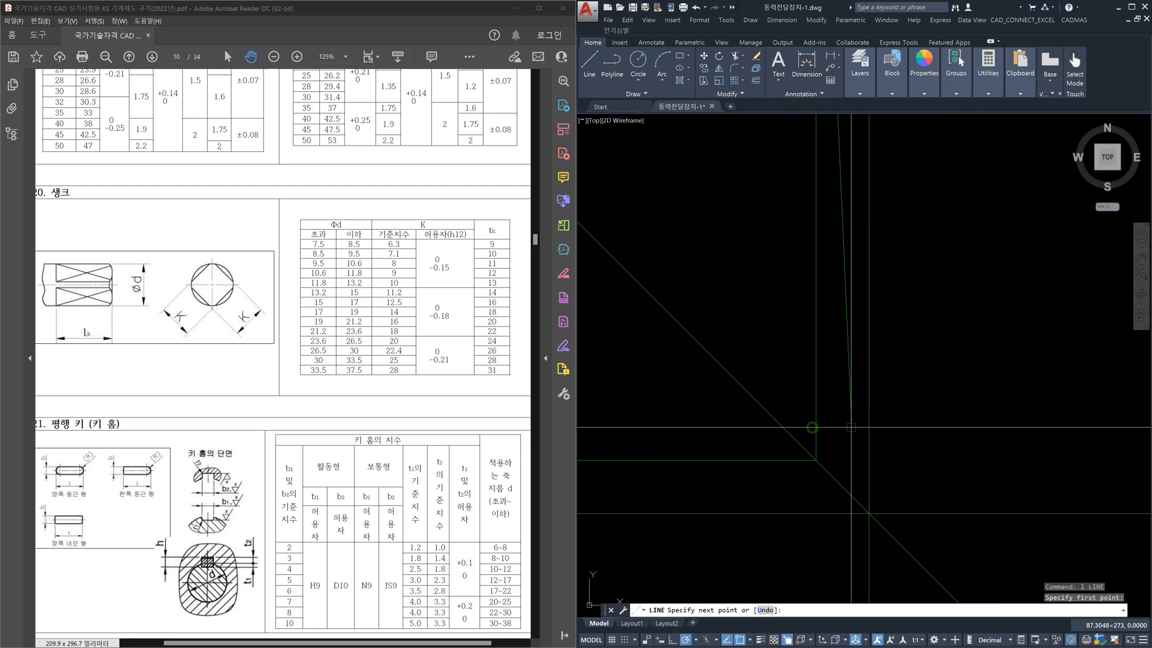
{"action": "left_click", "coordinate": [820, 465]}
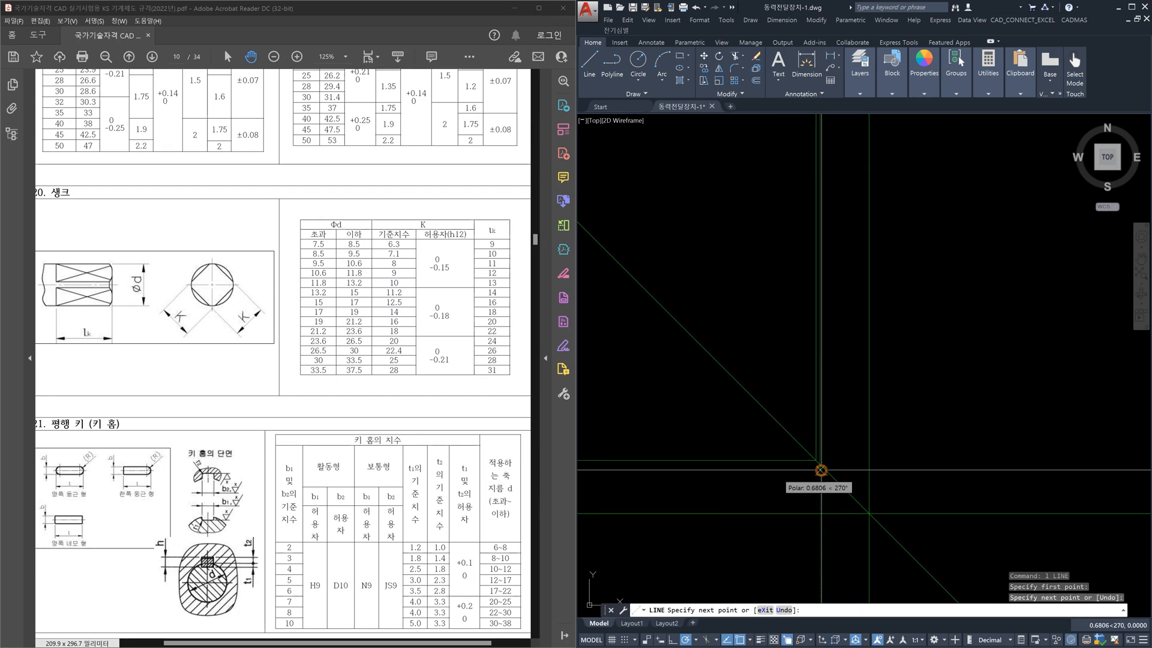
{"action": "scroll", "coordinate": [722, 470], "scroll_direction": "down", "scroll_amount": 3}
{"action": "scroll", "coordinate": [711, 461], "scroll_direction": "up", "scroll_amount": 3}
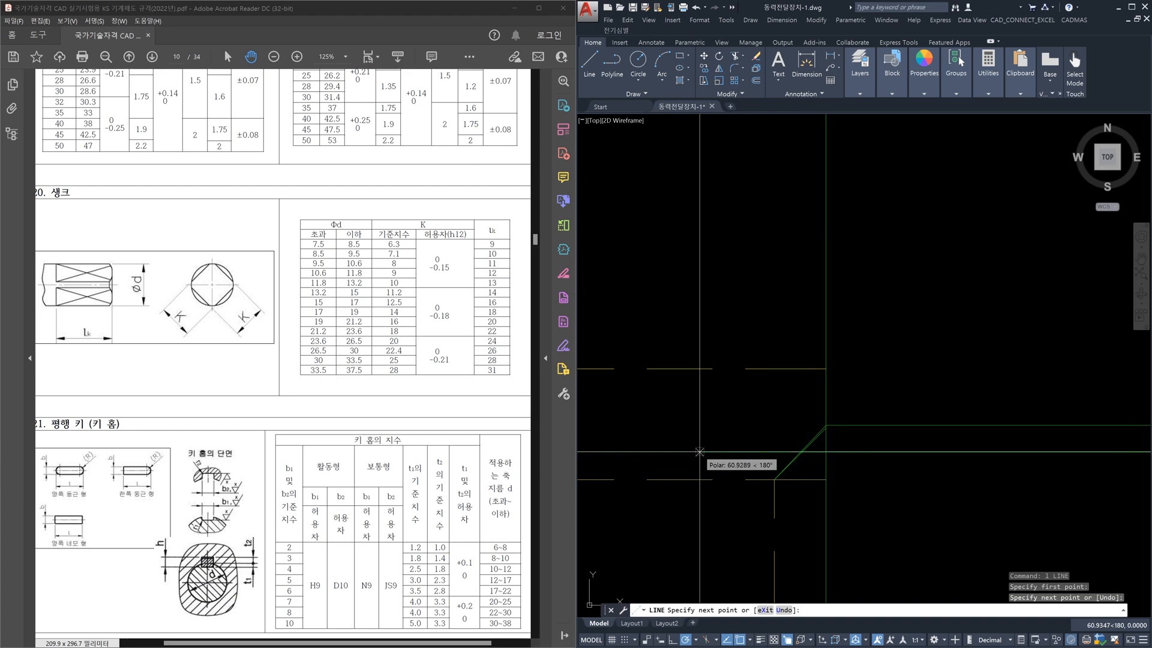
{"action": "left_click", "coordinate": [681, 451]}
{"action": "scroll", "coordinate": [720, 432], "scroll_direction": "down", "scroll_amount": 5}
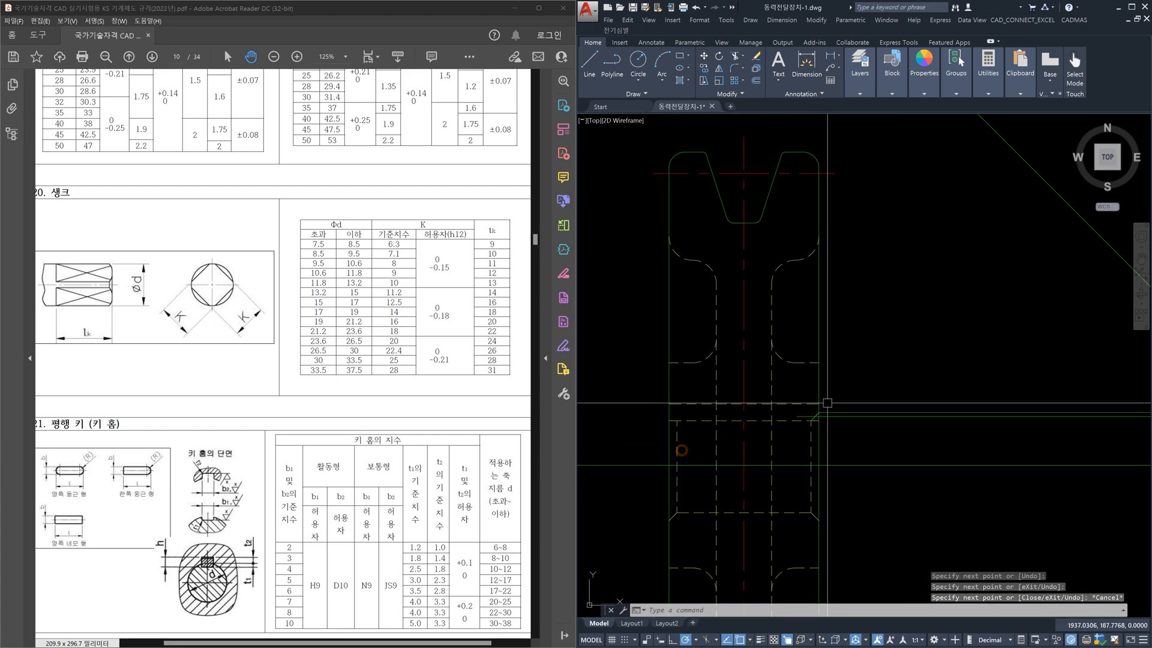
{"action": "key", "text": "Escape"}
Highlight the middle bore arc and examine how it corresponds to the bore chamfer in the left side view
{"action": "scroll", "coordinate": [938, 298], "scroll_direction": "up", "scroll_amount": 6}
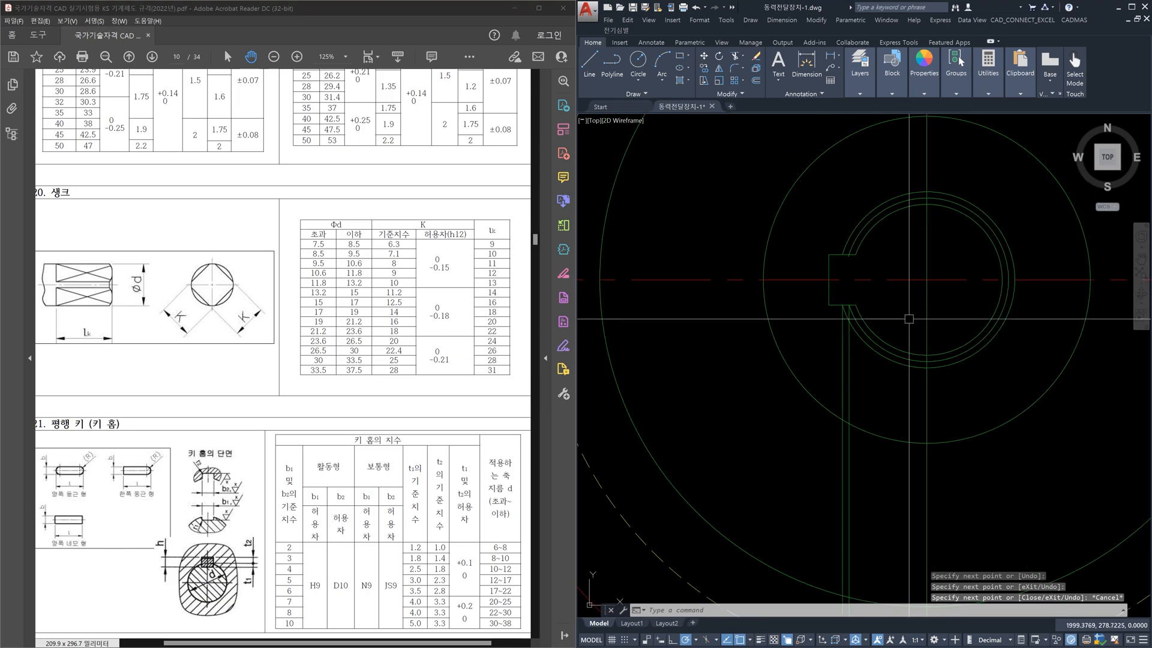
{"action": "scroll", "coordinate": [906, 347], "scroll_direction": "up", "scroll_amount": 3}
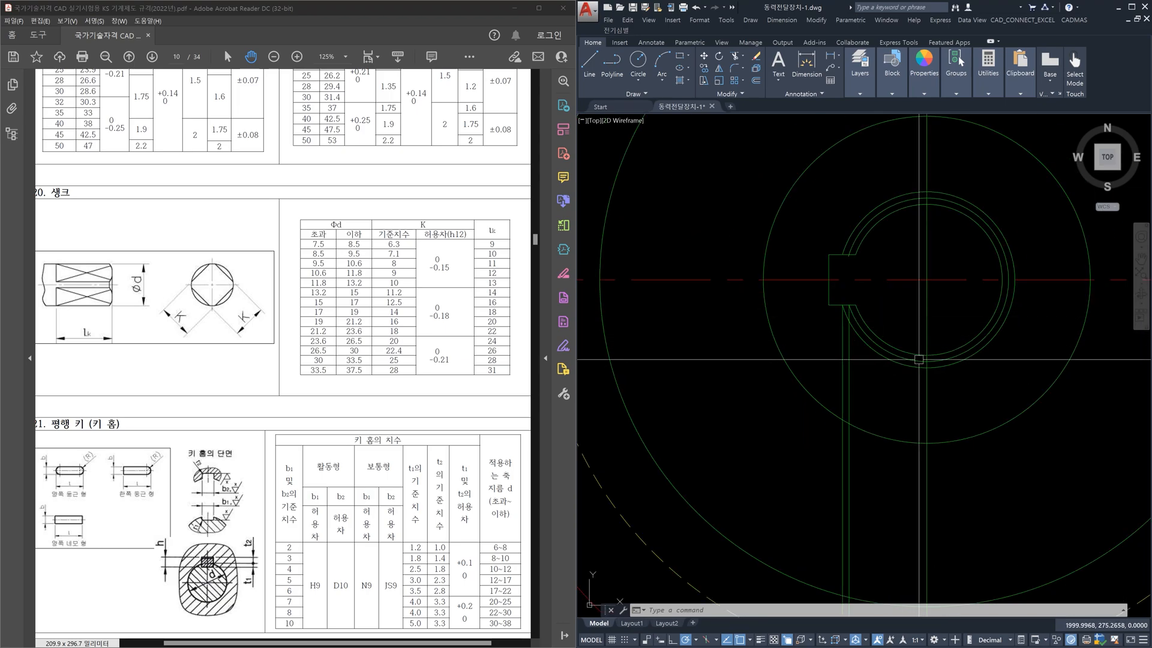
{"action": "left_click", "coordinate": [883, 351]}
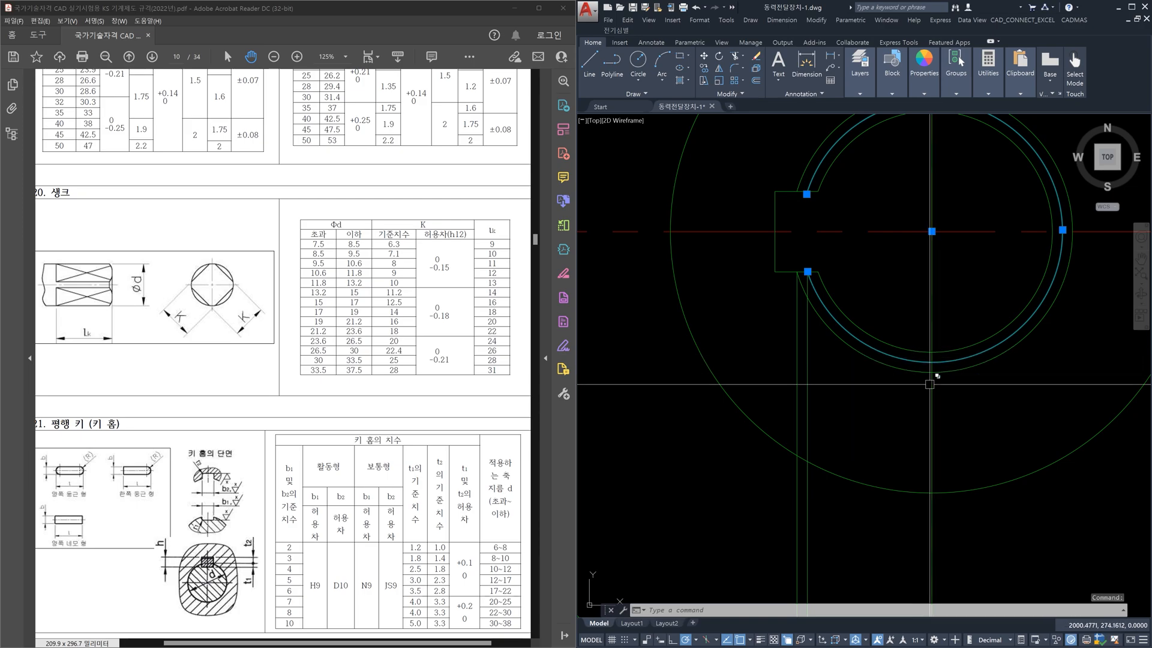
{"action": "scroll", "coordinate": [927, 371], "scroll_direction": "down", "scroll_amount": 4}
{"action": "scroll", "coordinate": [927, 367], "scroll_direction": "up", "scroll_amount": 4}
{"action": "middle_click_drag", "start_coordinate": [871, 365], "coordinate": [1146, 381]}
{"action": "scroll", "coordinate": [1135, 382], "scroll_direction": "down", "scroll_amount": 5}
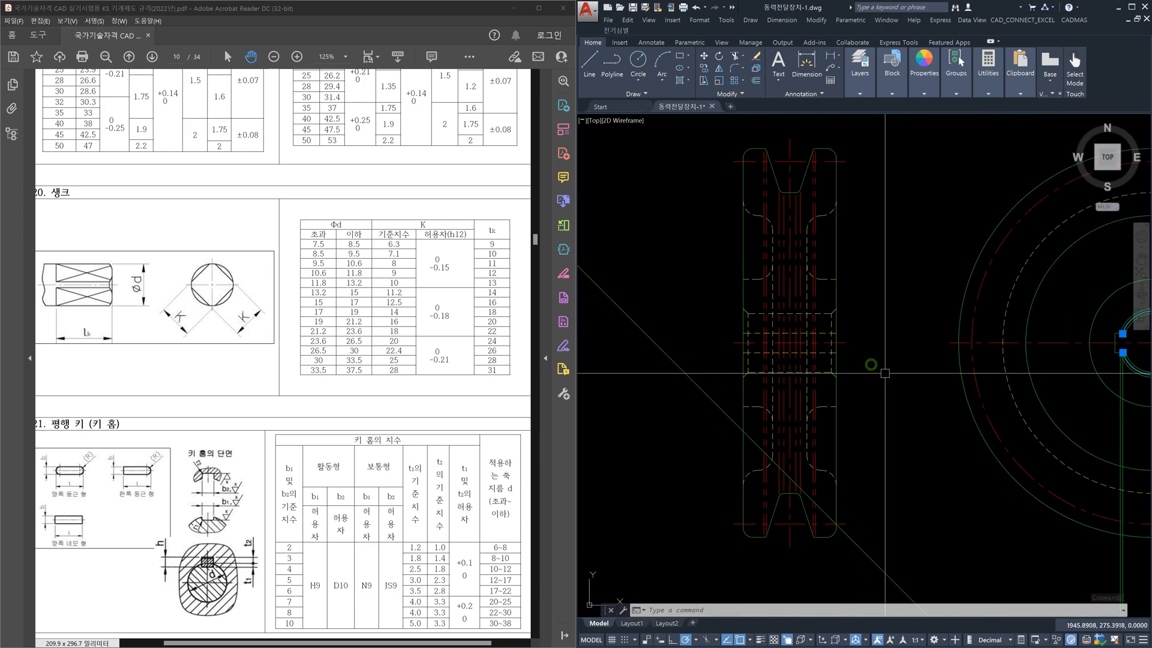
{"action": "scroll", "coordinate": [883, 372], "scroll_direction": "up", "scroll_amount": 9}
{"action": "key", "text": "Escape"}
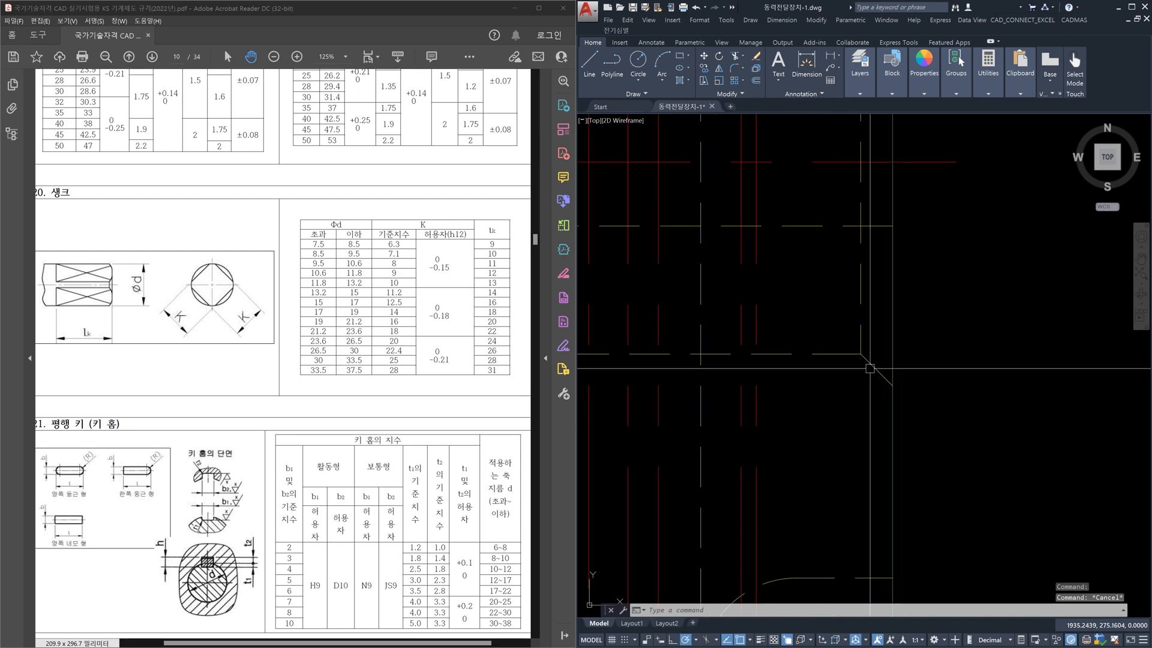
Draw a vertical projection line from the midpoint of the side view's bore chamfer down past the lower view's bore corner
{"action": "type", "text": "l"}
{"action": "key", "text": "Return"}
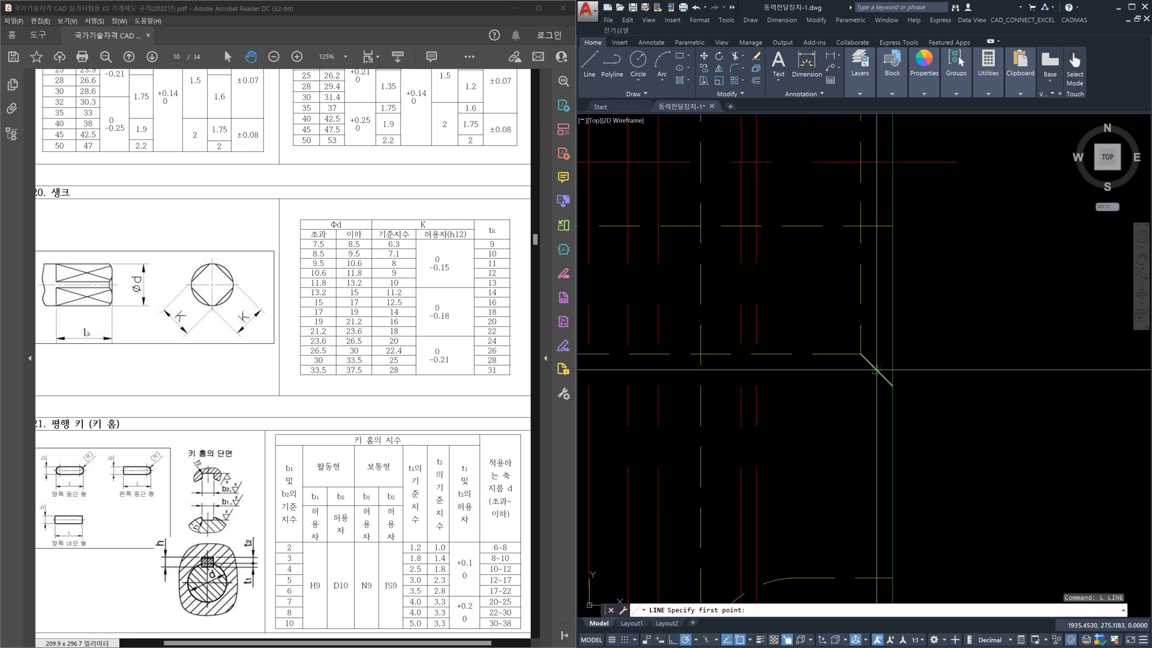
{"action": "scroll", "coordinate": [876, 366], "scroll_direction": "up", "scroll_amount": 3}
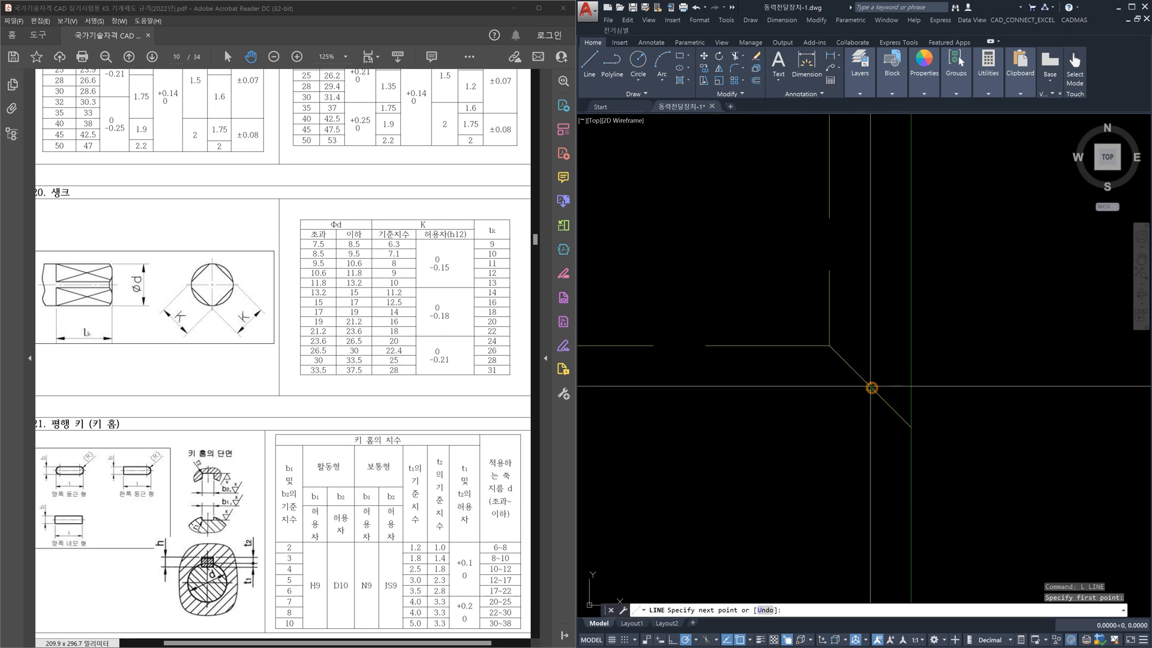
{"action": "scroll", "coordinate": [871, 388], "scroll_direction": "down", "scroll_amount": 4}
{"action": "scroll", "coordinate": [873, 507], "scroll_direction": "up", "scroll_amount": 2}
{"action": "scroll", "coordinate": [856, 552], "scroll_direction": "up", "scroll_amount": 4}
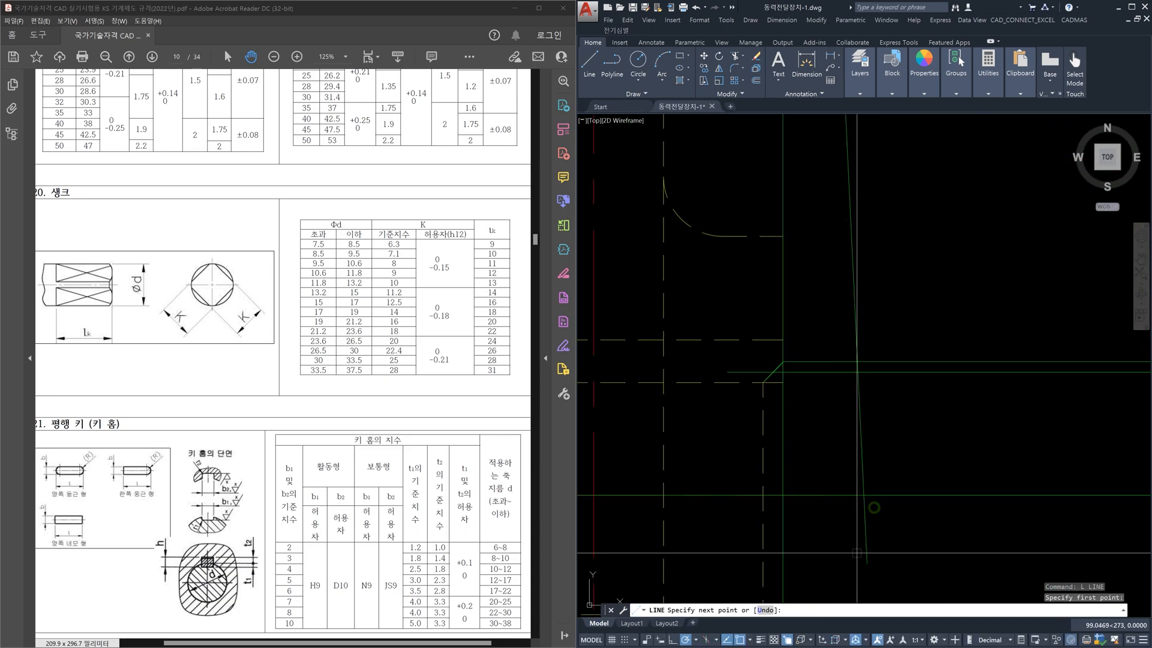
{"action": "scroll", "coordinate": [769, 417], "scroll_direction": "up", "scroll_amount": 4}
{"action": "left_click", "coordinate": [783, 423]}
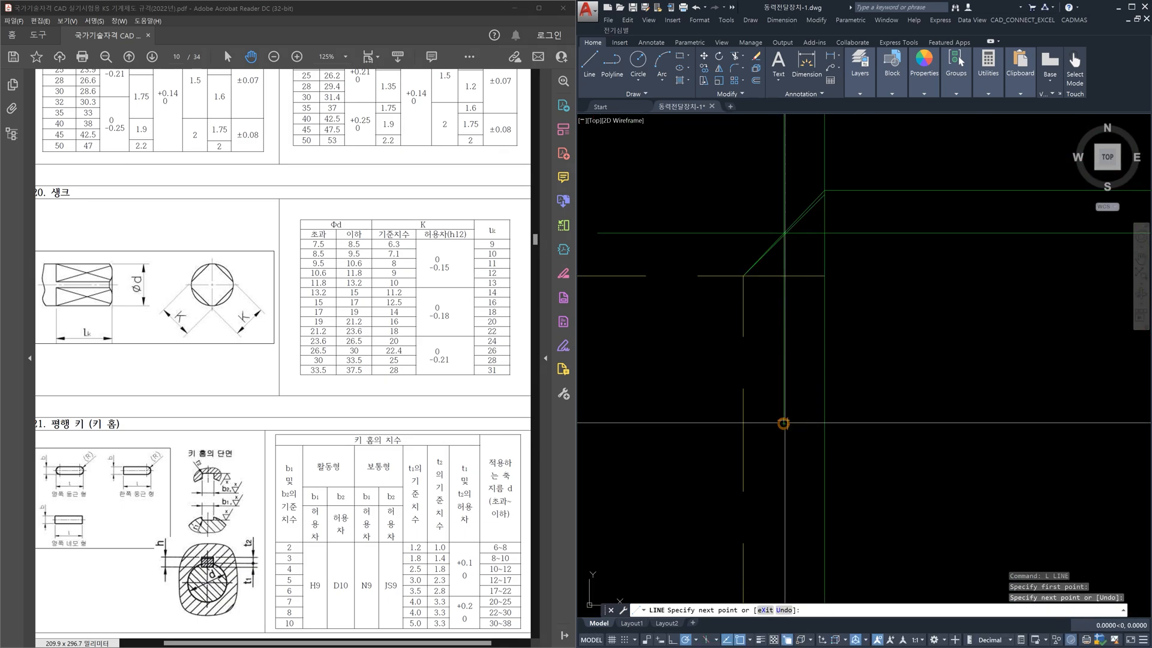
{"action": "key", "text": "Escape"}
Highlight the slanted line at the lower view's bore corner and compare its midpoint with the crossing of the two projection lines
{"action": "scroll", "coordinate": [771, 411], "scroll_direction": "up", "scroll_amount": 5}
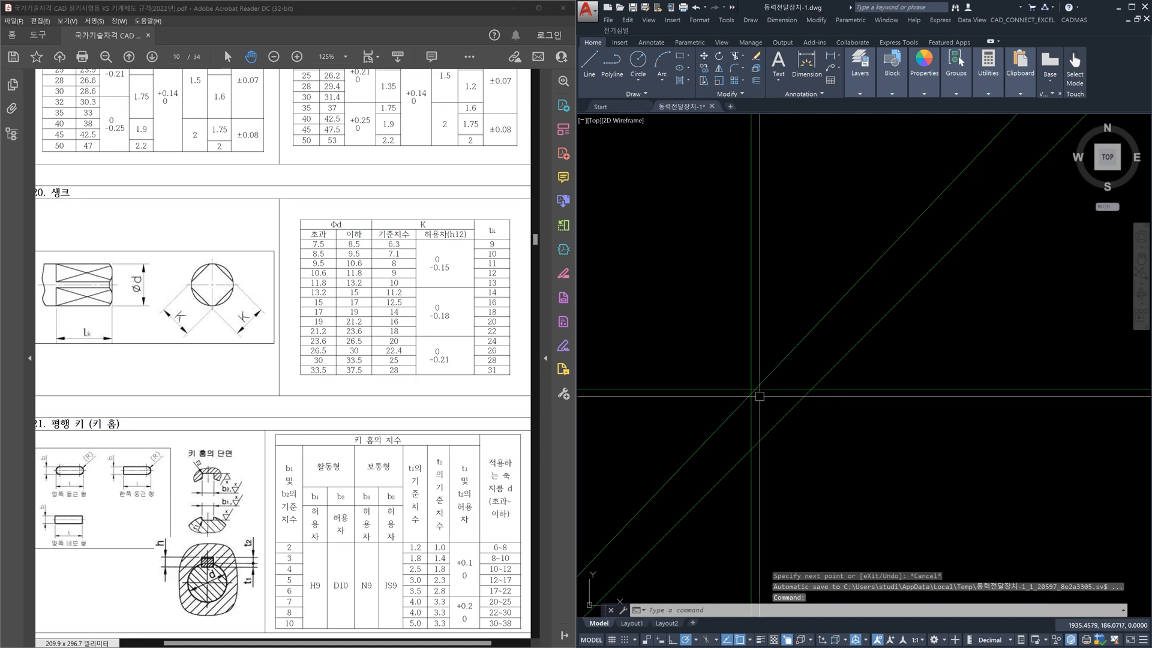
{"action": "scroll", "coordinate": [760, 396], "scroll_direction": "down", "scroll_amount": 4}
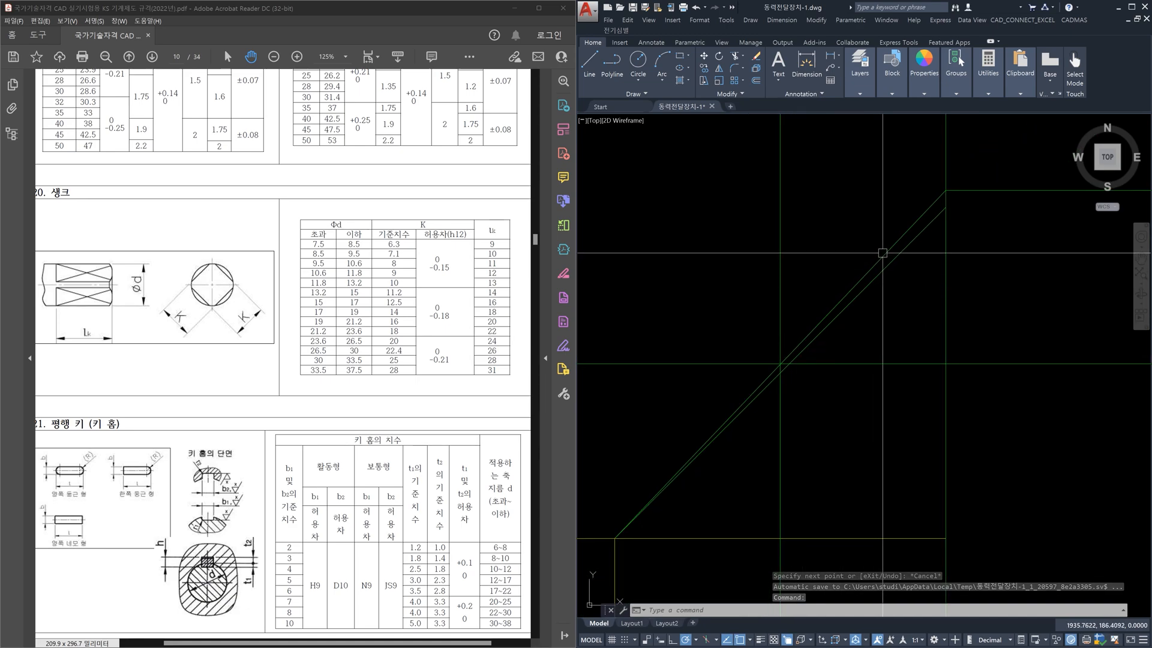
{"action": "left_click", "coordinate": [890, 246]}
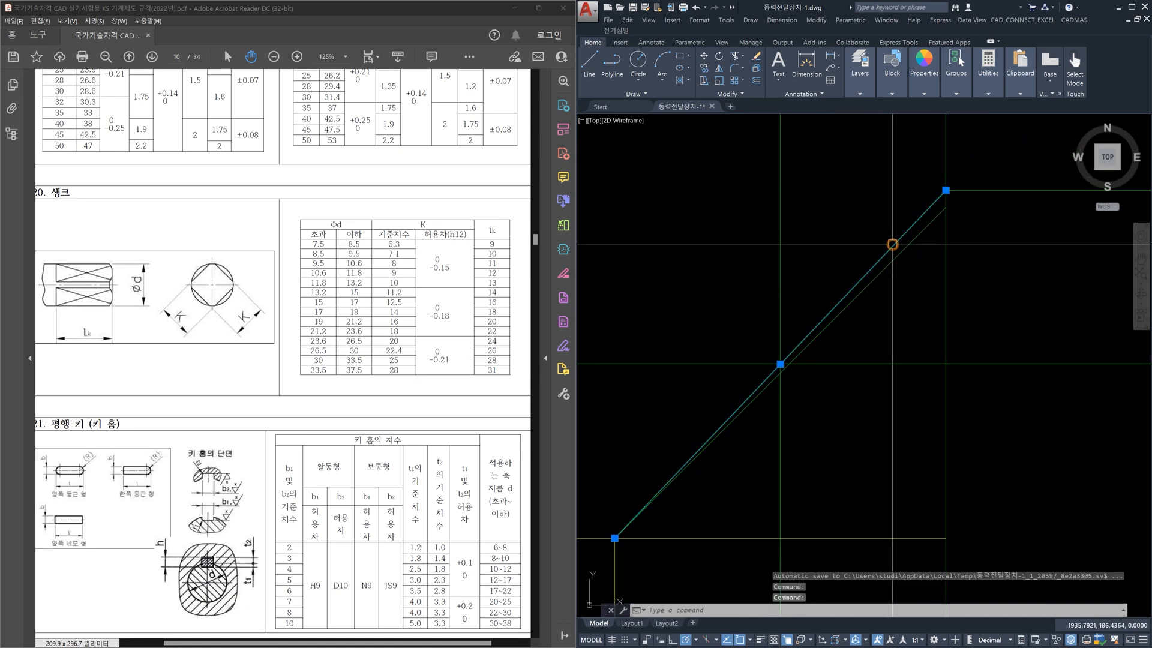
{"action": "scroll", "coordinate": [788, 354], "scroll_direction": "up", "scroll_amount": 5}
{"action": "scroll", "coordinate": [777, 394], "scroll_direction": "down", "scroll_amount": 3}
{"action": "scroll", "coordinate": [907, 430], "scroll_direction": "up", "scroll_amount": 3}
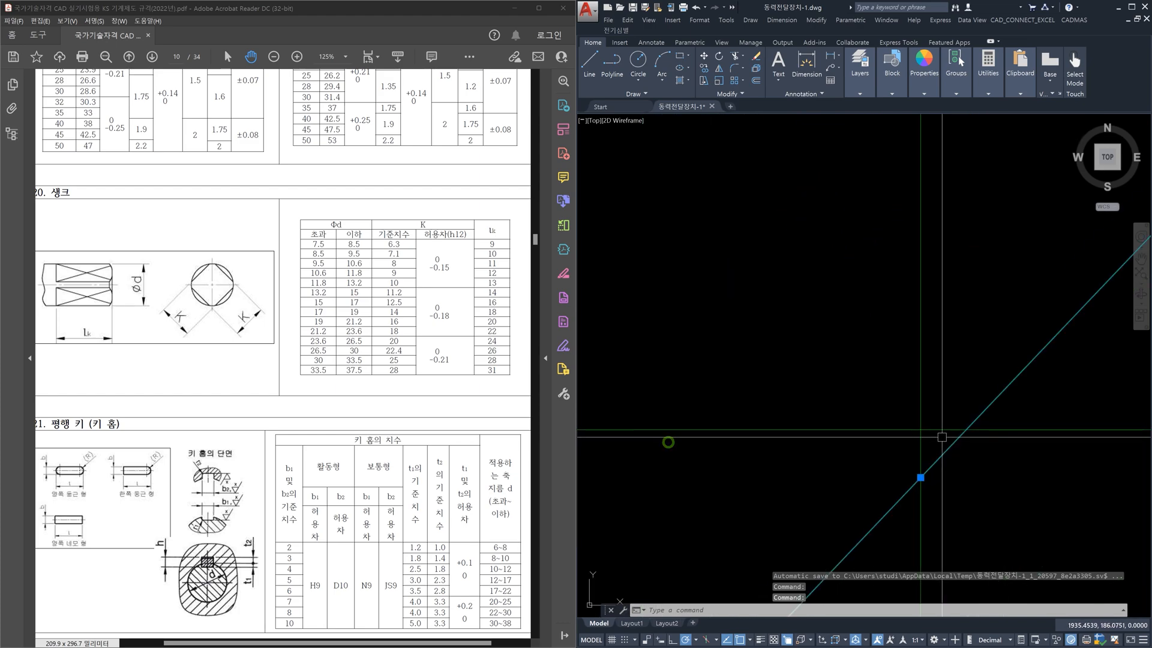
{"action": "scroll", "coordinate": [946, 419], "scroll_direction": "down", "scroll_amount": 3}
{"action": "scroll", "coordinate": [989, 414], "scroll_direction": "up", "scroll_amount": 3}
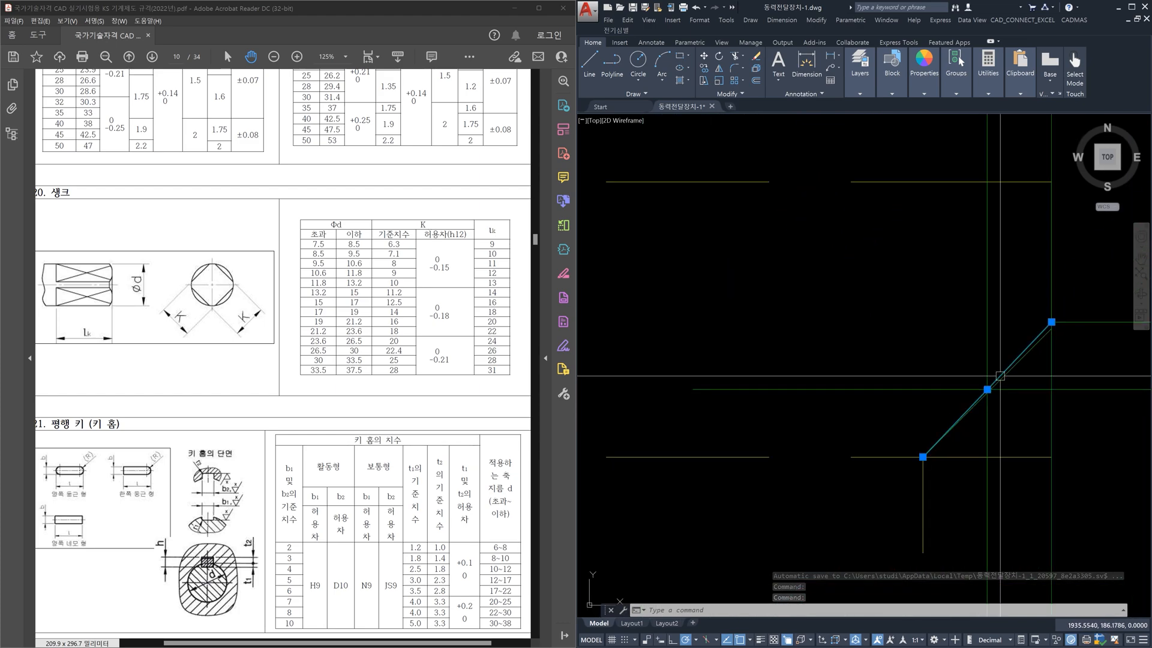
{"action": "key", "text": "Escape"}
{"action": "key", "text": "Escape"}
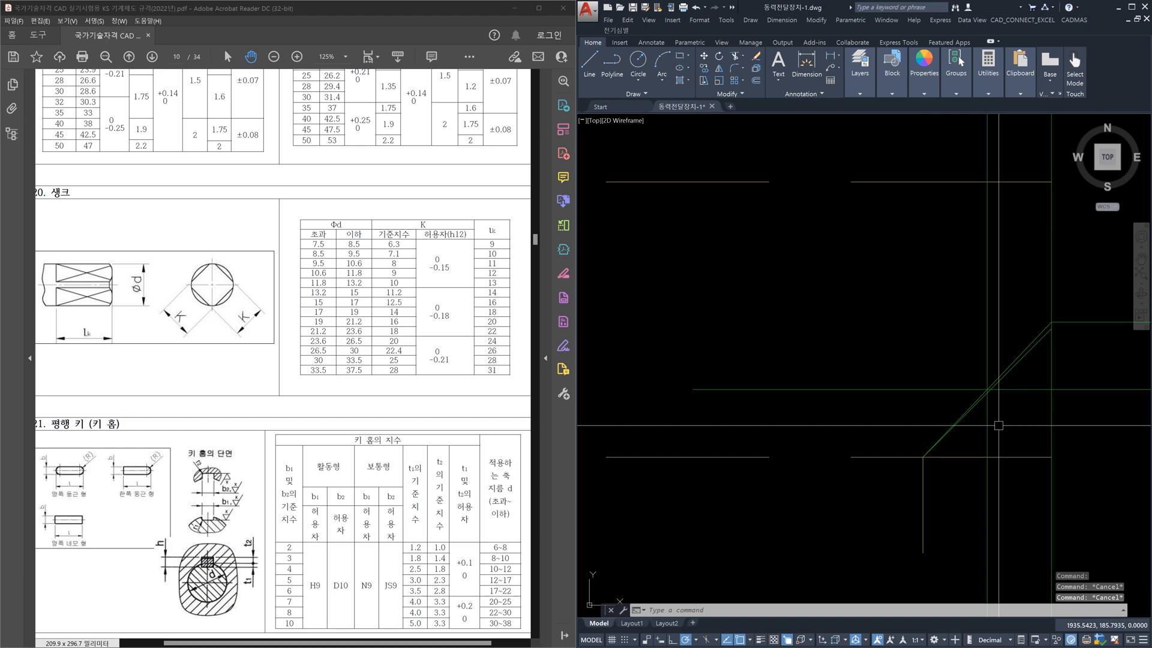
Draw a three-point arc from the slanted line's lower end through the projection lines' crossing to its upper end on the side edge
{"action": "type", "text": "a"}
{"action": "key", "text": "Return"}
{"action": "scroll", "coordinate": [901, 446], "scroll_direction": "up", "scroll_amount": 4}
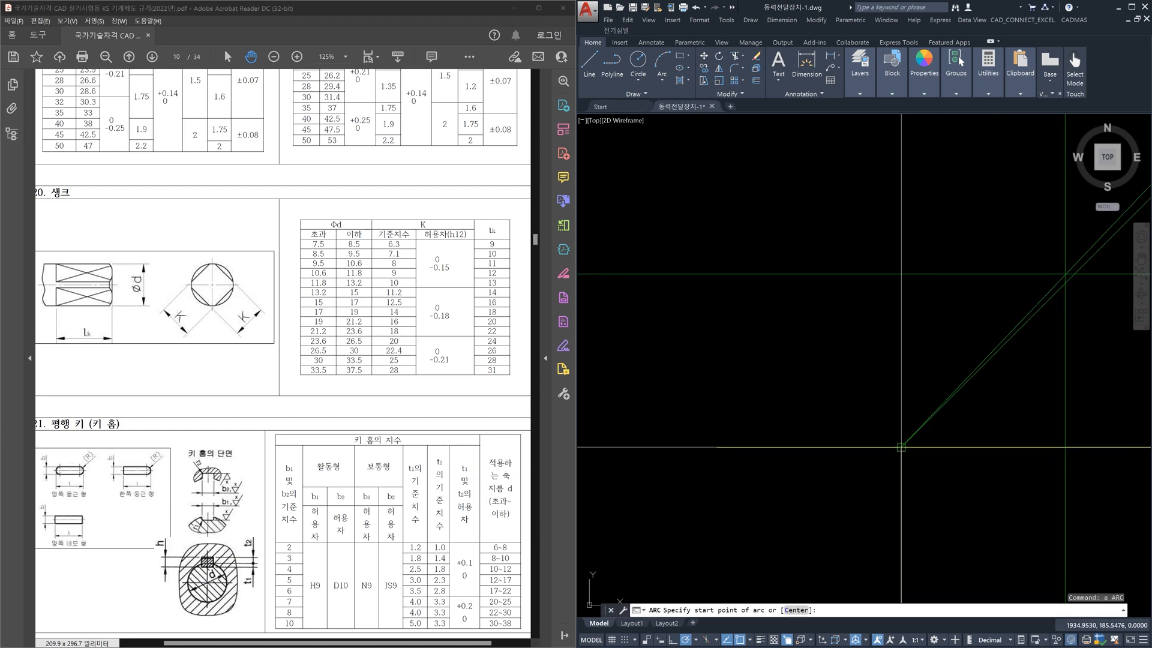
{"action": "left_click", "coordinate": [901, 447]}
{"action": "scroll", "coordinate": [1012, 379], "scroll_direction": "up", "scroll_amount": 4}
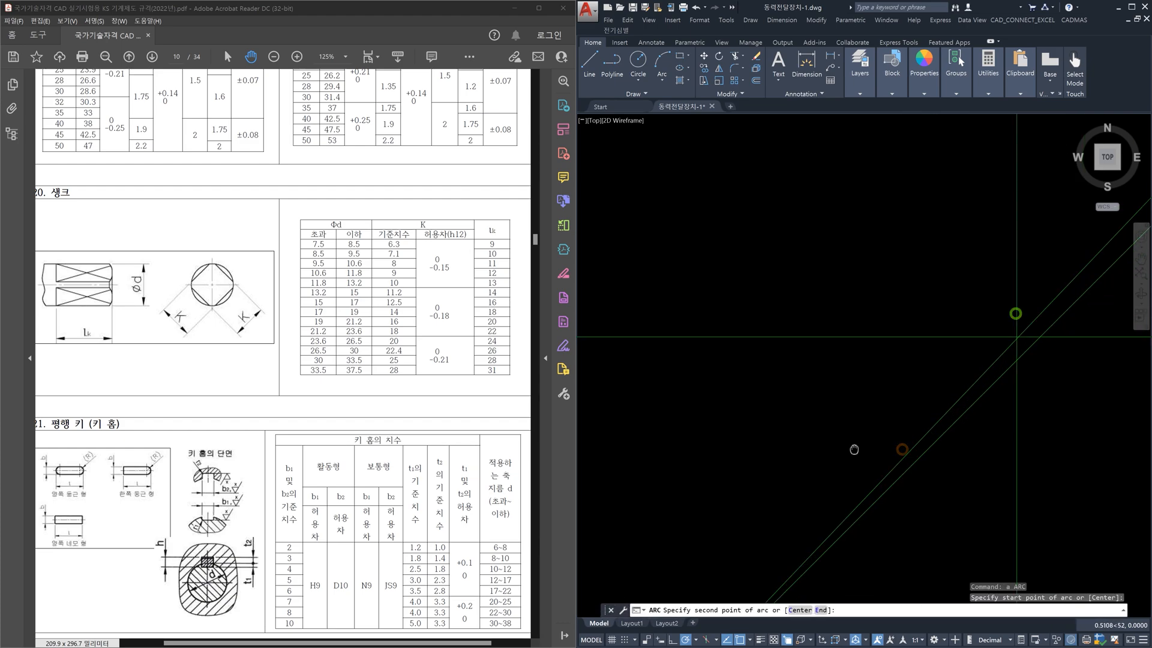
{"action": "left_click", "coordinate": [1024, 375]}
{"action": "scroll", "coordinate": [732, 528], "scroll_direction": "down", "scroll_amount": 3}
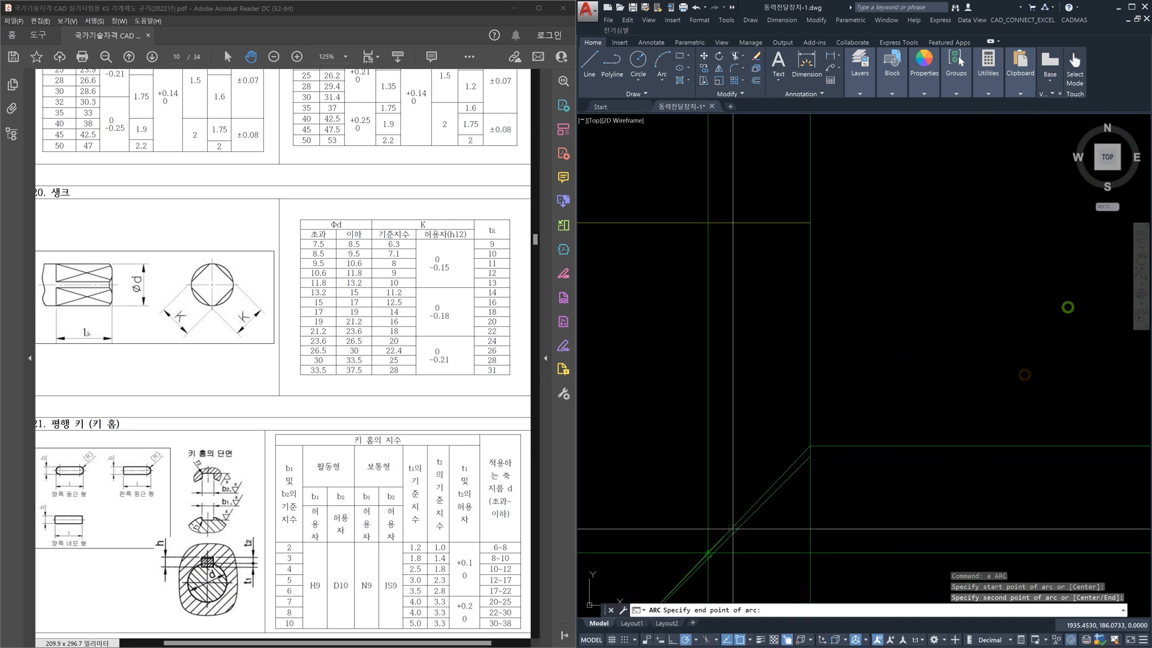
{"action": "scroll", "coordinate": [725, 488], "scroll_direction": "up", "scroll_amount": 3}
{"action": "left_click", "coordinate": [724, 483]}
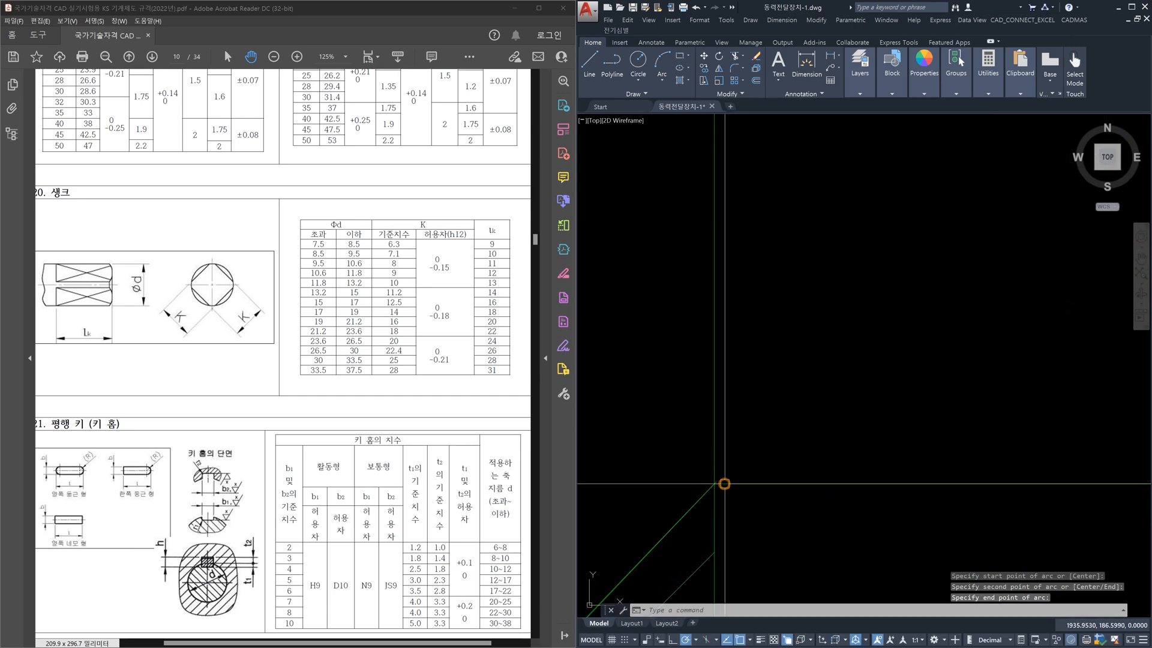
{"action": "key", "text": "Escape"}
Set the new arc's colour to a pale pink and compare its curve with the neighbouring slanted lines
{"action": "scroll", "coordinate": [771, 503], "scroll_direction": "down", "scroll_amount": 3}
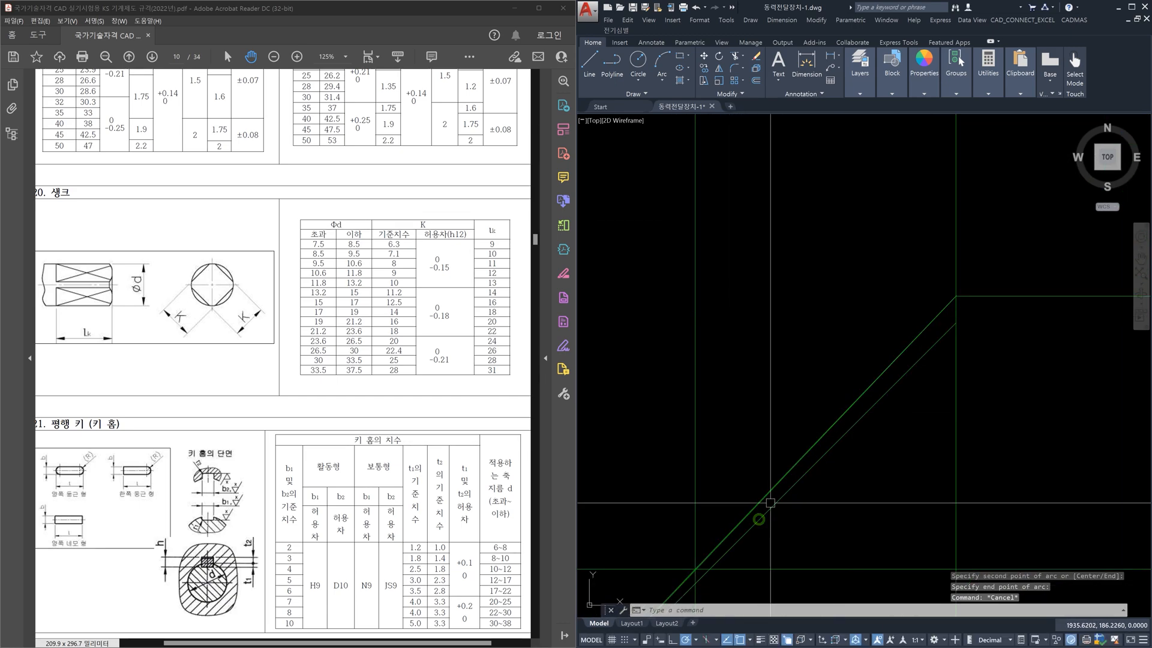
{"action": "scroll", "coordinate": [770, 502], "scroll_direction": "down", "scroll_amount": 4}
{"action": "left_click", "coordinate": [831, 413]}
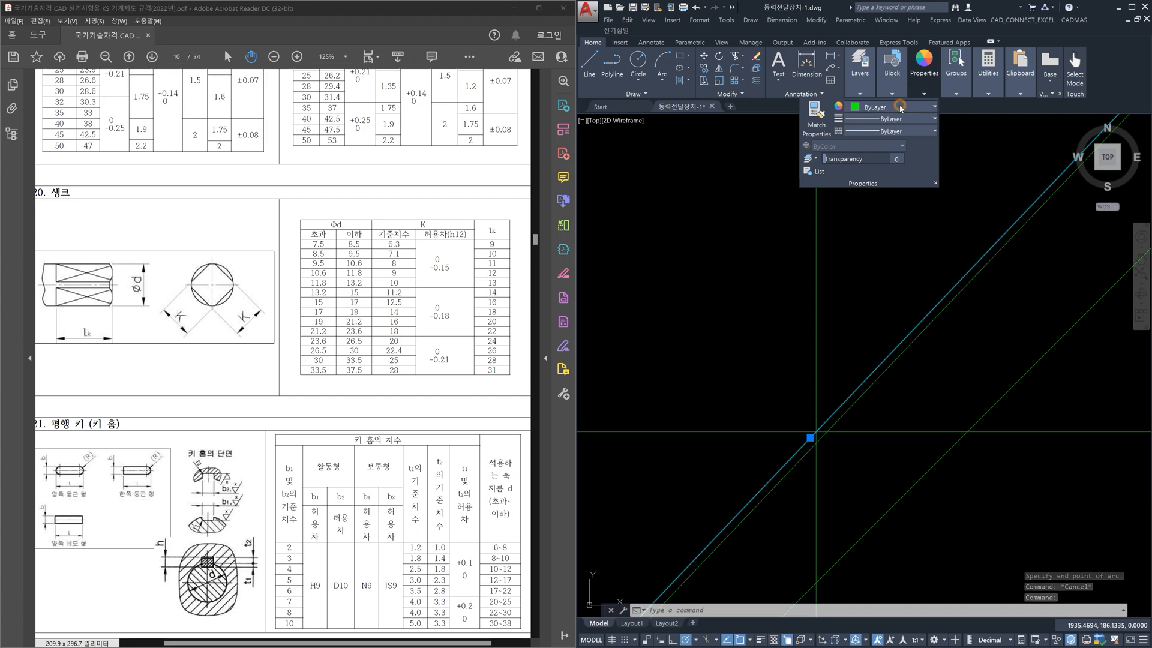
{"action": "left_click", "coordinate": [900, 108]}
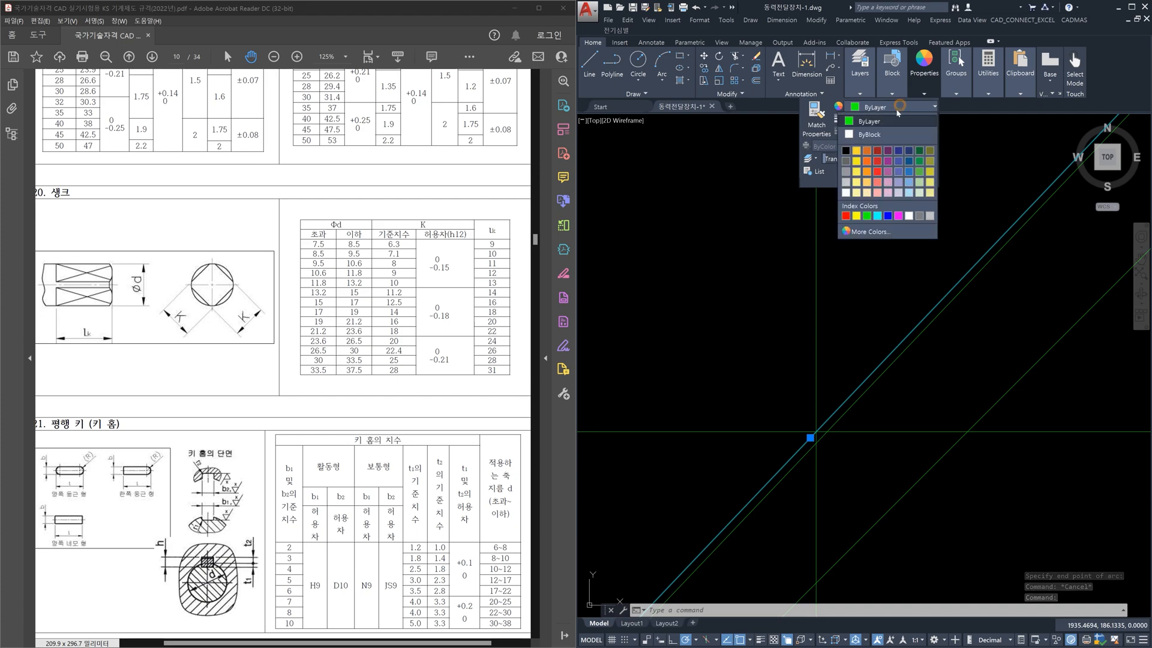
{"action": "left_click", "coordinate": [877, 193]}
{"action": "key", "text": "Escape"}
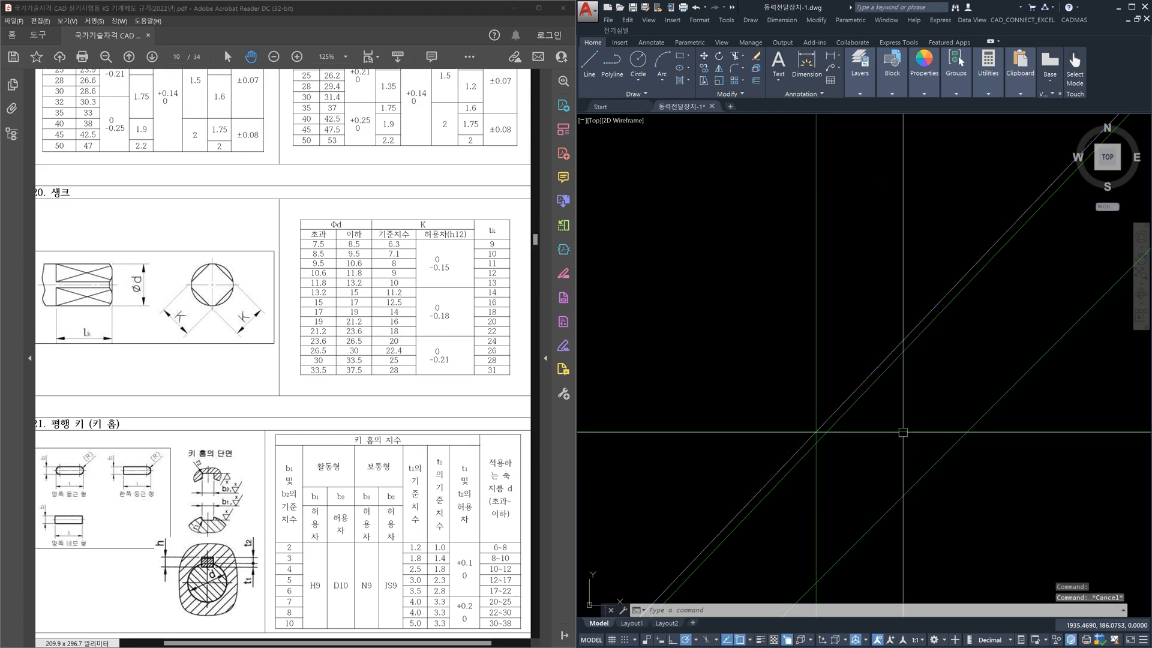
{"action": "scroll", "coordinate": [903, 432], "scroll_direction": "down", "scroll_amount": 3}
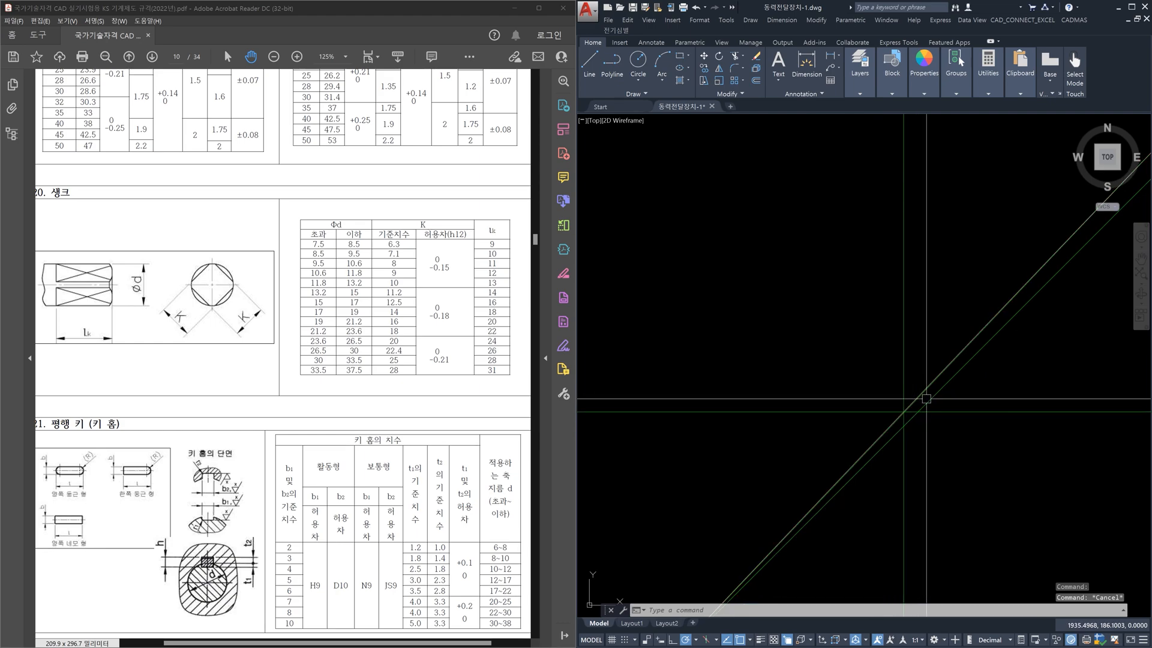
Compare the pink arc with the straight slanted lines at the lower view's bore corner, highlighting the vertical projection line through their midpoint
{"action": "scroll", "coordinate": [926, 398], "scroll_direction": "down", "scroll_amount": 3}
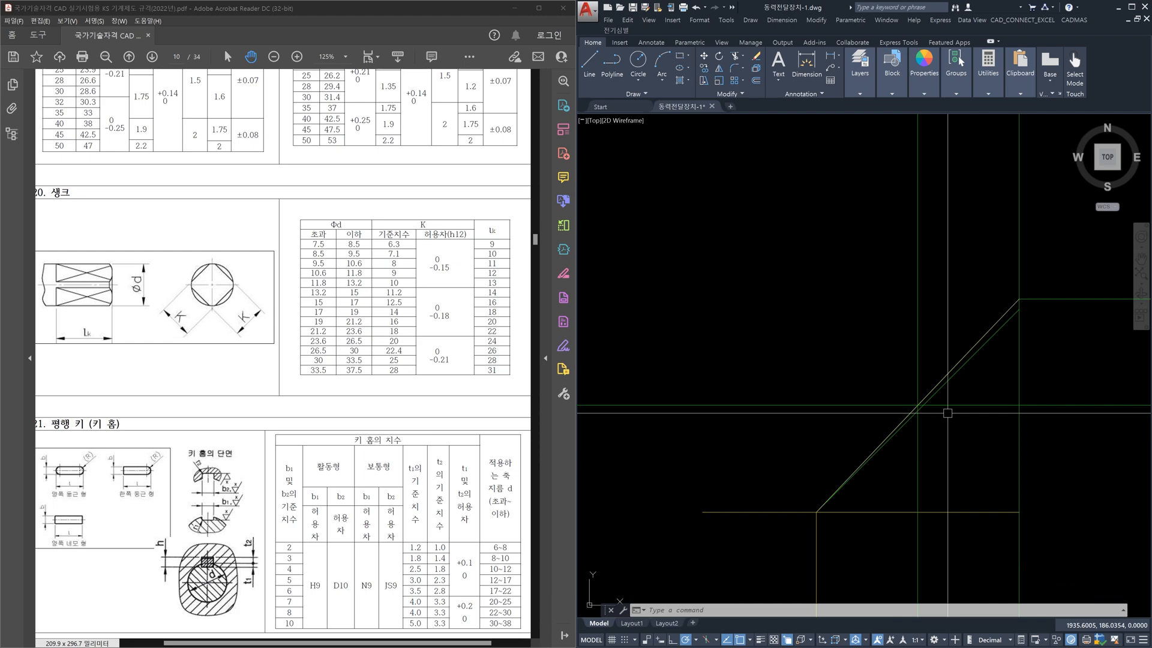
{"action": "scroll", "coordinate": [947, 413], "scroll_direction": "down", "scroll_amount": 3}
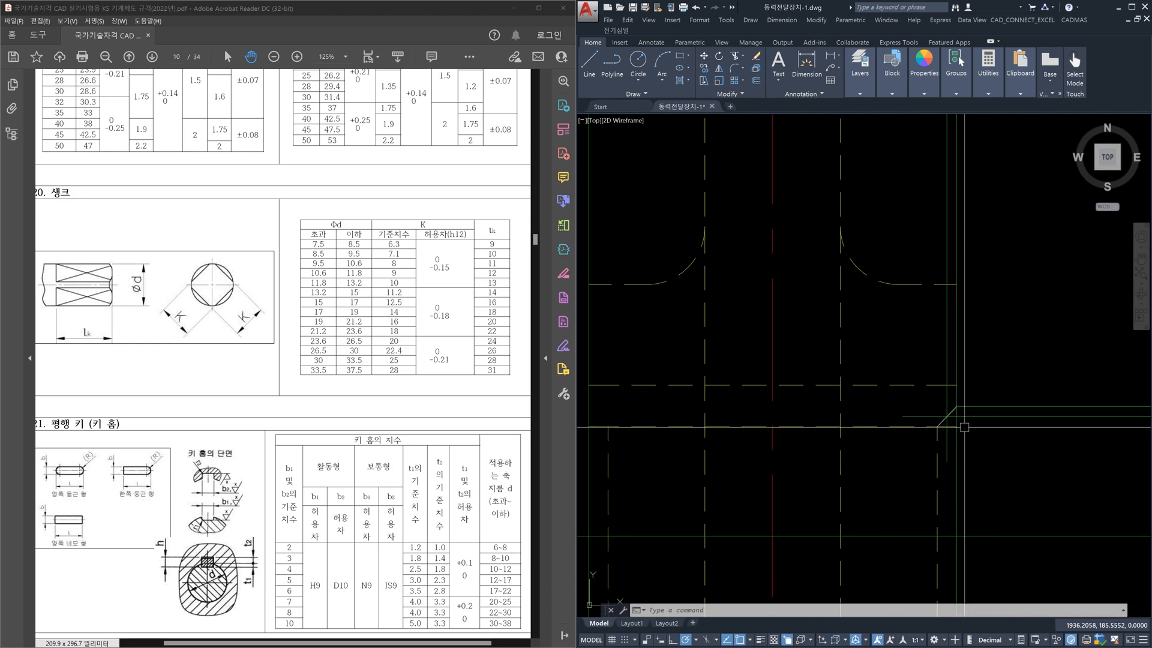
{"action": "scroll", "coordinate": [899, 444], "scroll_direction": "up", "scroll_amount": 3}
{"action": "left_click", "coordinate": [898, 444]}
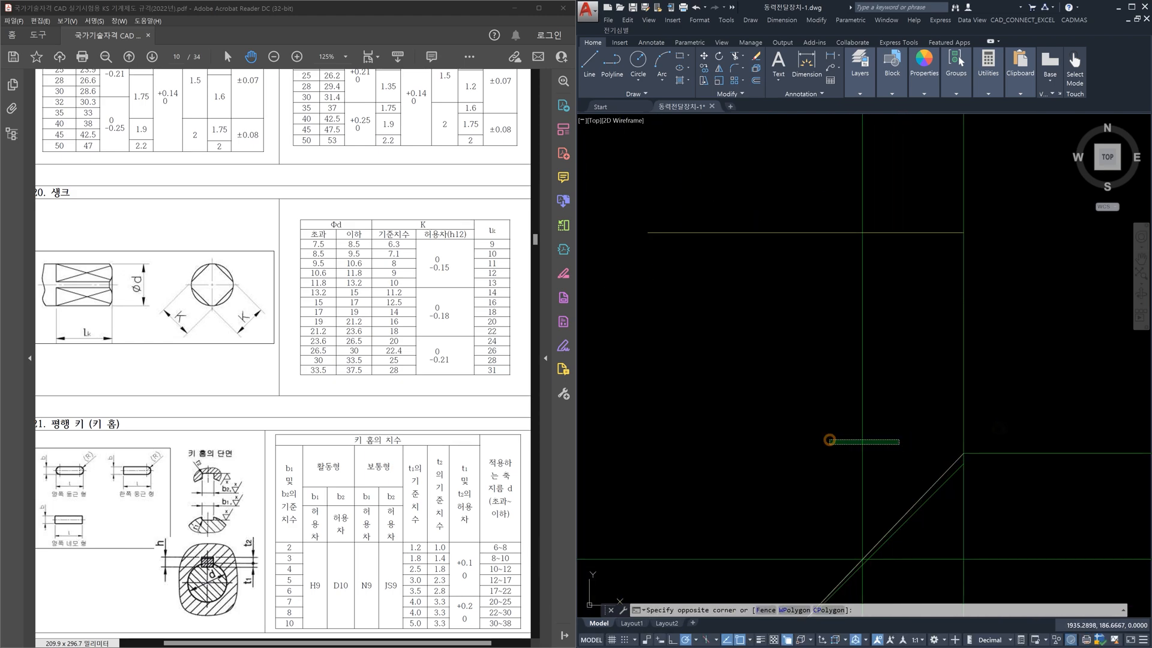
{"action": "scroll", "coordinate": [830, 440], "scroll_direction": "down", "scroll_amount": 3}
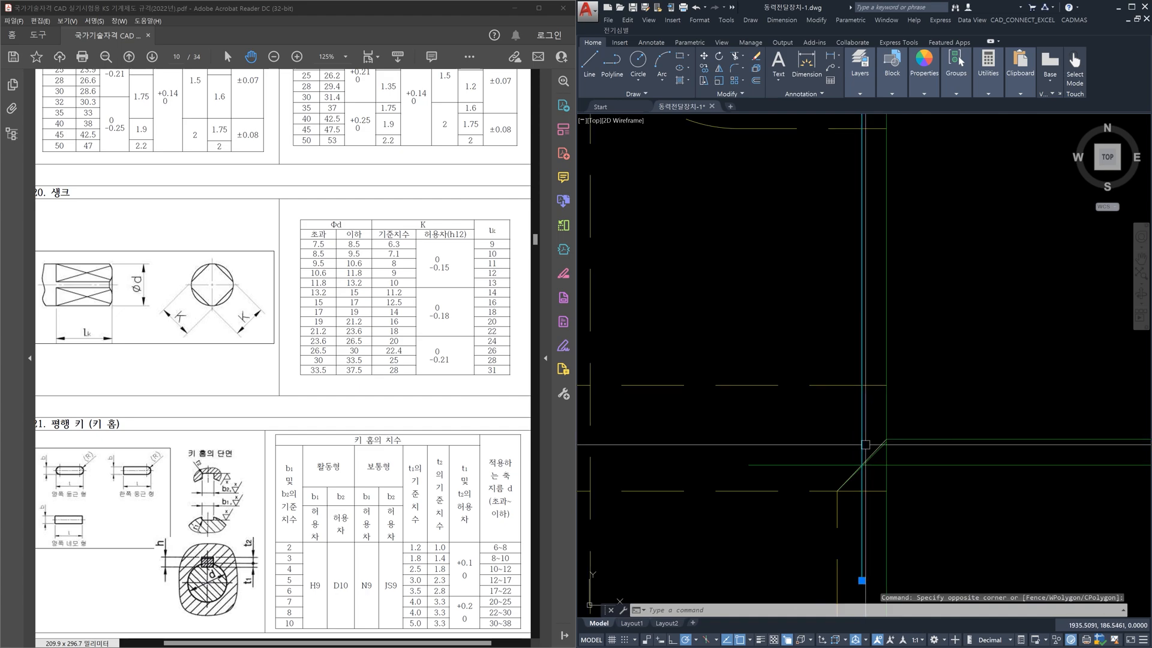
{"action": "scroll", "coordinate": [861, 464], "scroll_direction": "up", "scroll_amount": 3}
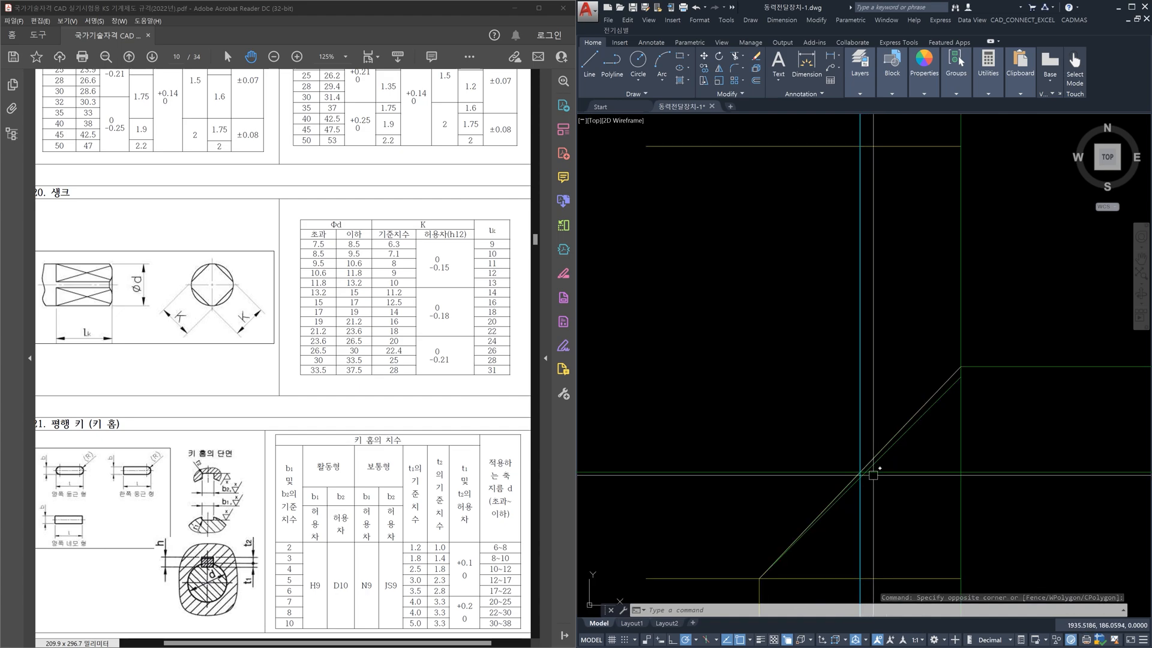
{"action": "scroll", "coordinate": [960, 371], "scroll_direction": "up", "scroll_amount": 4}
{"action": "scroll", "coordinate": [962, 369], "scroll_direction": "up", "scroll_amount": 8}
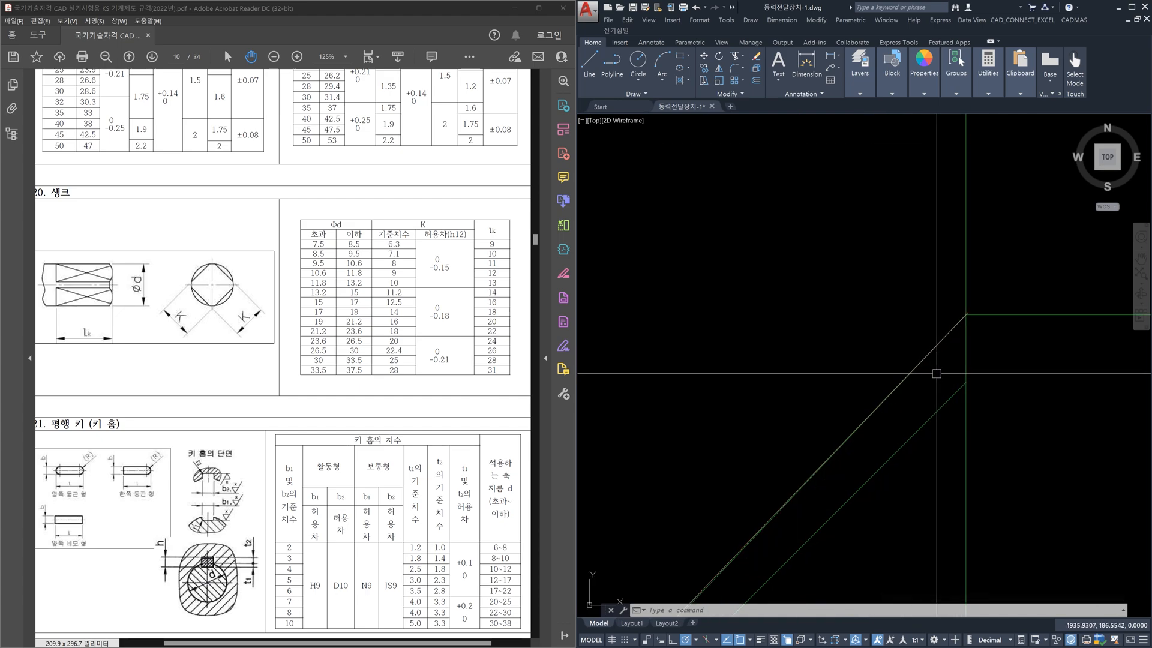
{"action": "scroll", "coordinate": [952, 332], "scroll_direction": "down", "scroll_amount": 5}
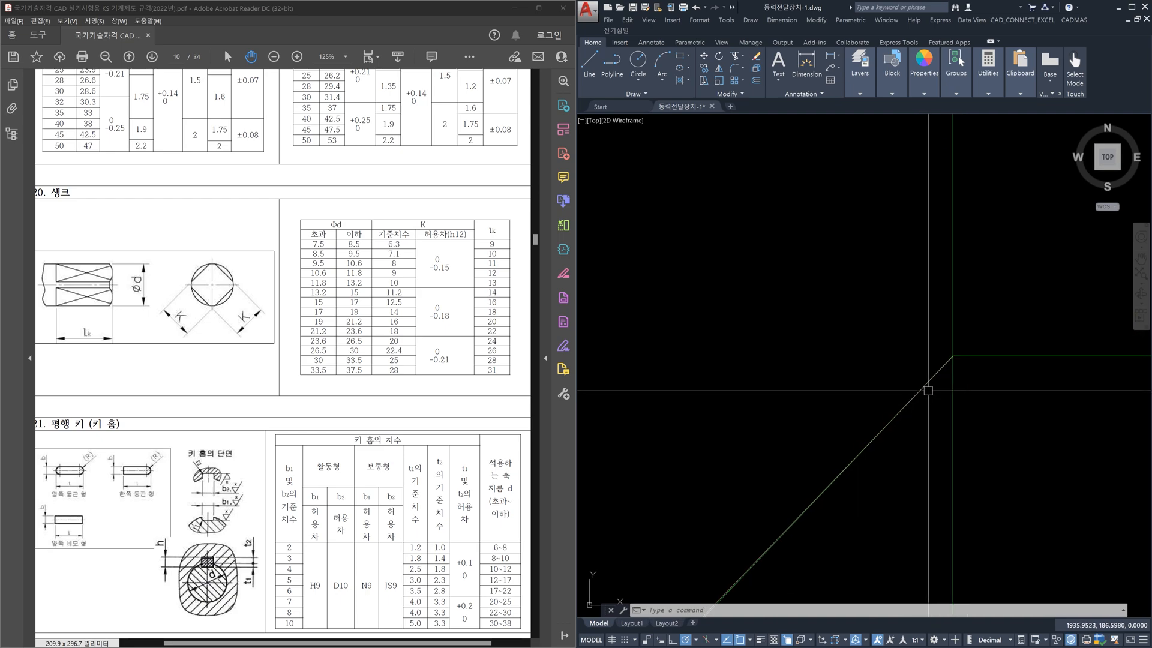
{"action": "scroll", "coordinate": [858, 495], "scroll_direction": "down", "scroll_amount": 2}
{"action": "left_click", "coordinate": [846, 492]}
{"action": "key", "text": "Escape"}
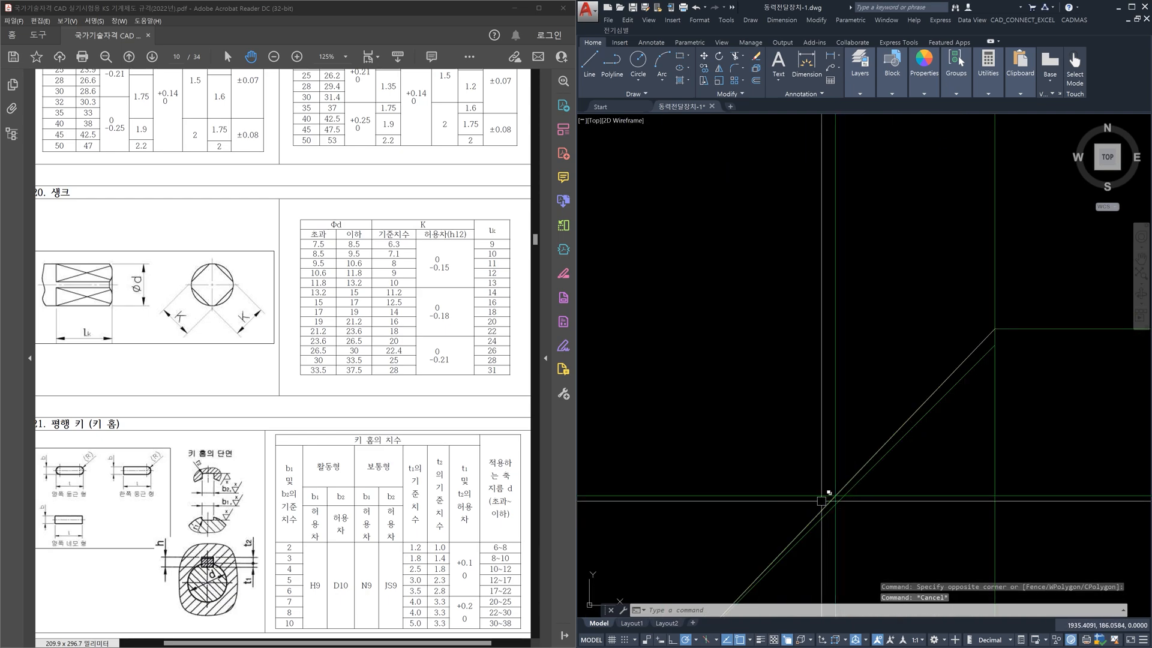
Erase the three-point arc and the two chamfer-midpoint projection lines crossing at the lower view's bore corner
{"action": "scroll", "coordinate": [1037, 448], "scroll_direction": "up", "scroll_amount": 3}
{"action": "left_click", "coordinate": [985, 414]}
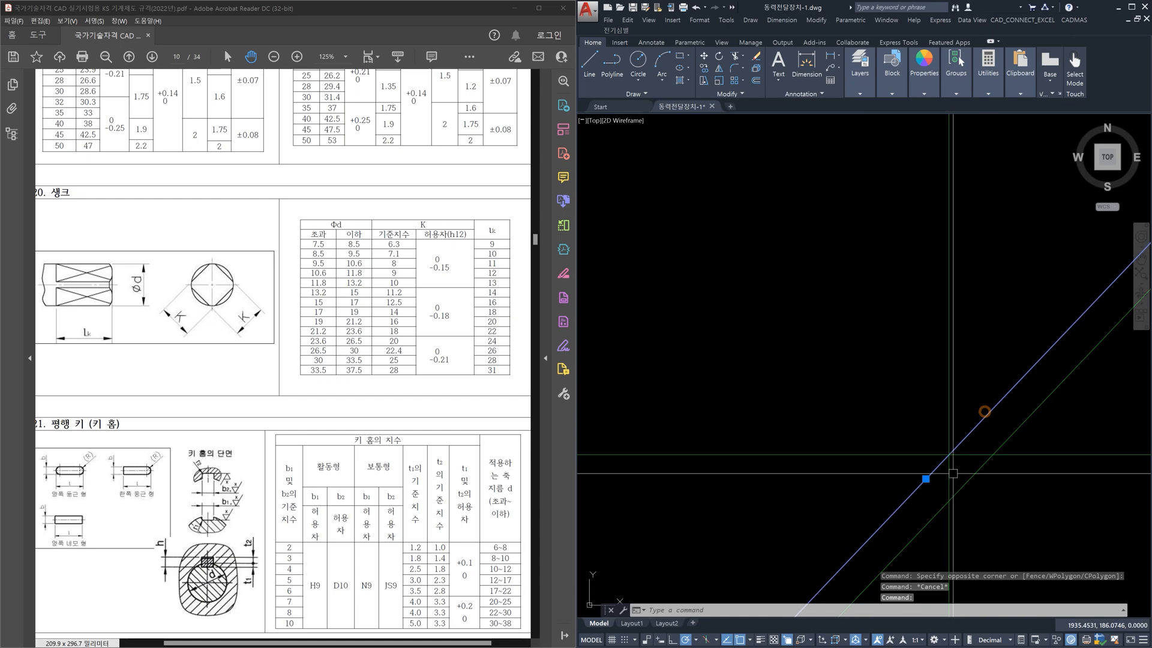
{"action": "left_click", "coordinate": [929, 433]}
{"action": "left_click", "coordinate": [996, 396]}
{"action": "key", "text": "Delete"}
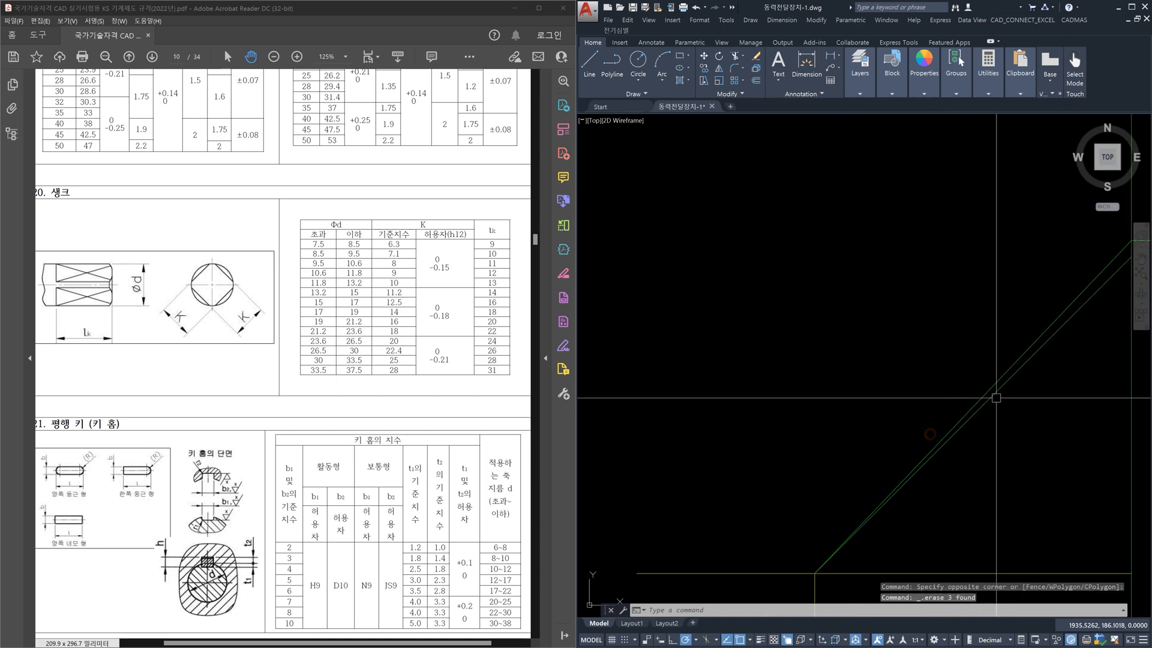
Erase the circle midway between the two bore circles and the vertical projection line below the keyway in the circular view
{"action": "scroll", "coordinate": [971, 413], "scroll_direction": "down", "scroll_amount": 3}
{"action": "scroll", "coordinate": [910, 436], "scroll_direction": "down", "scroll_amount": 3}
{"action": "scroll", "coordinate": [905, 283], "scroll_direction": "up", "scroll_amount": 5}
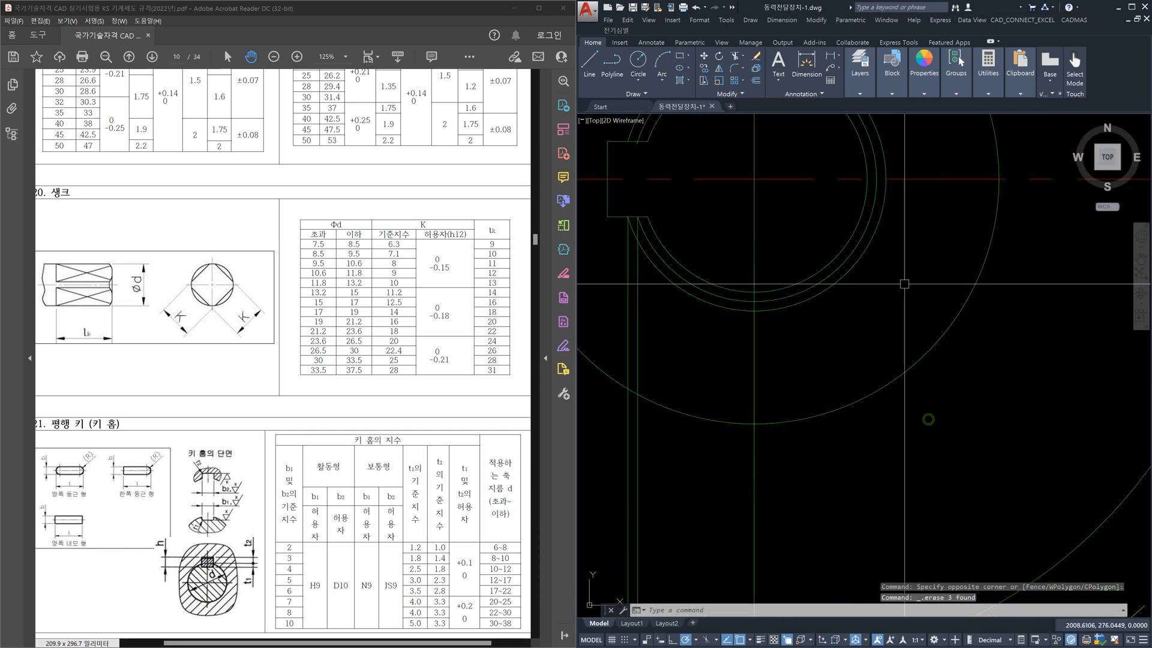
{"action": "left_click", "coordinate": [1094, 457]}
{"action": "key", "text": "Delete"}
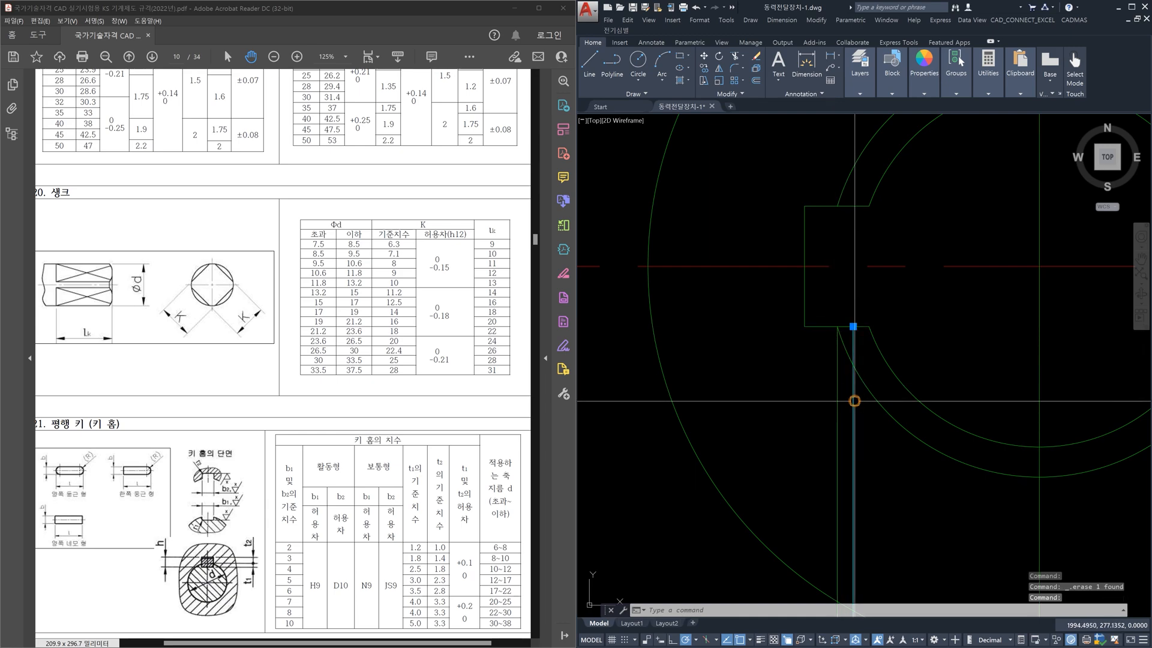
{"action": "key", "text": "Delete"}
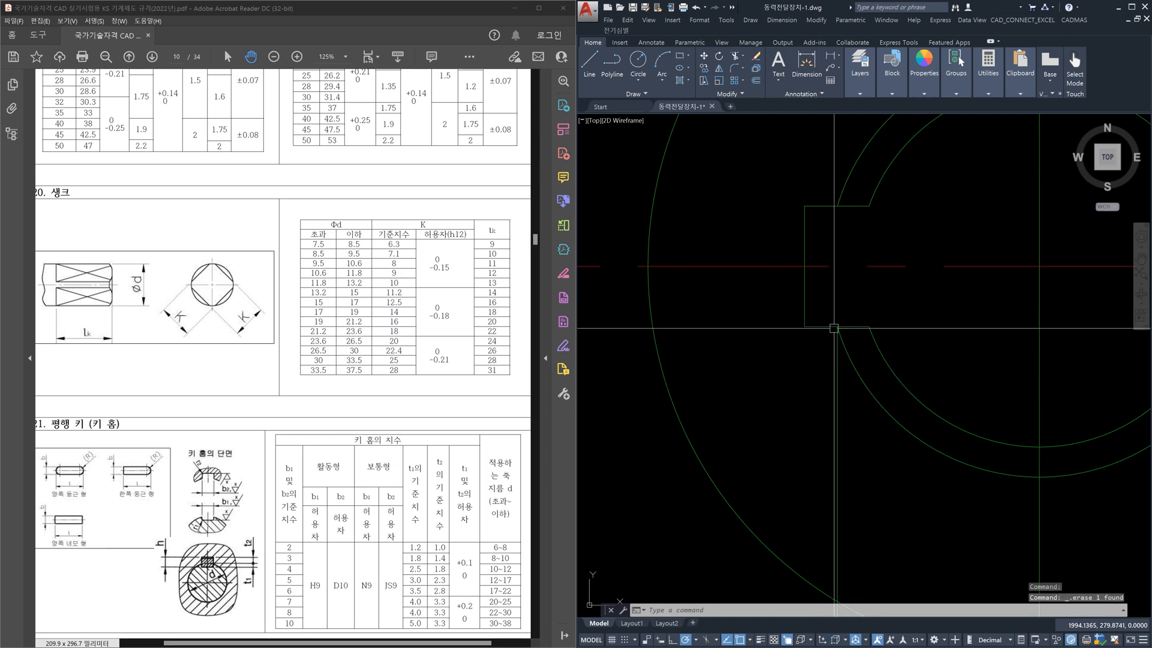
Erase the upper slanted line and the horizontal projection line meeting its top end at the lower view's bore corner
{"action": "scroll", "coordinate": [855, 387], "scroll_direction": "down", "scroll_amount": 9}
{"action": "middle_click_drag", "start_coordinate": [802, 537], "coordinate": [958, 417]}
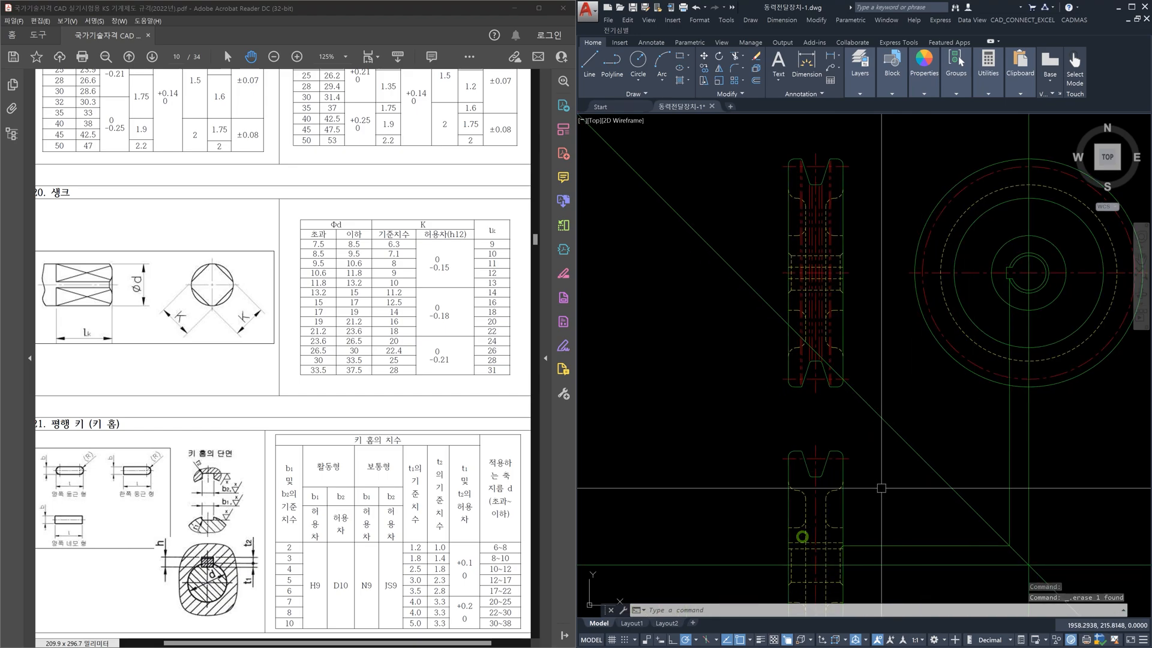
{"action": "scroll", "coordinate": [881, 488], "scroll_direction": "up", "scroll_amount": 12}
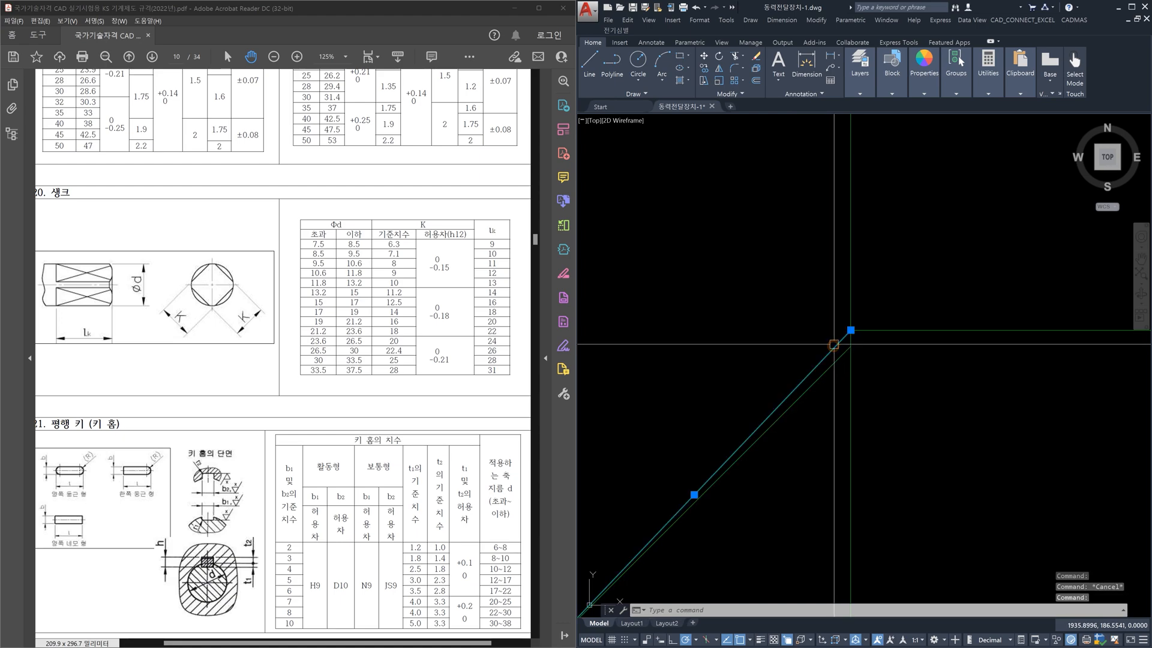
{"action": "key", "text": "Delete"}
{"action": "scroll", "coordinate": [912, 308], "scroll_direction": "down", "scroll_amount": 3}
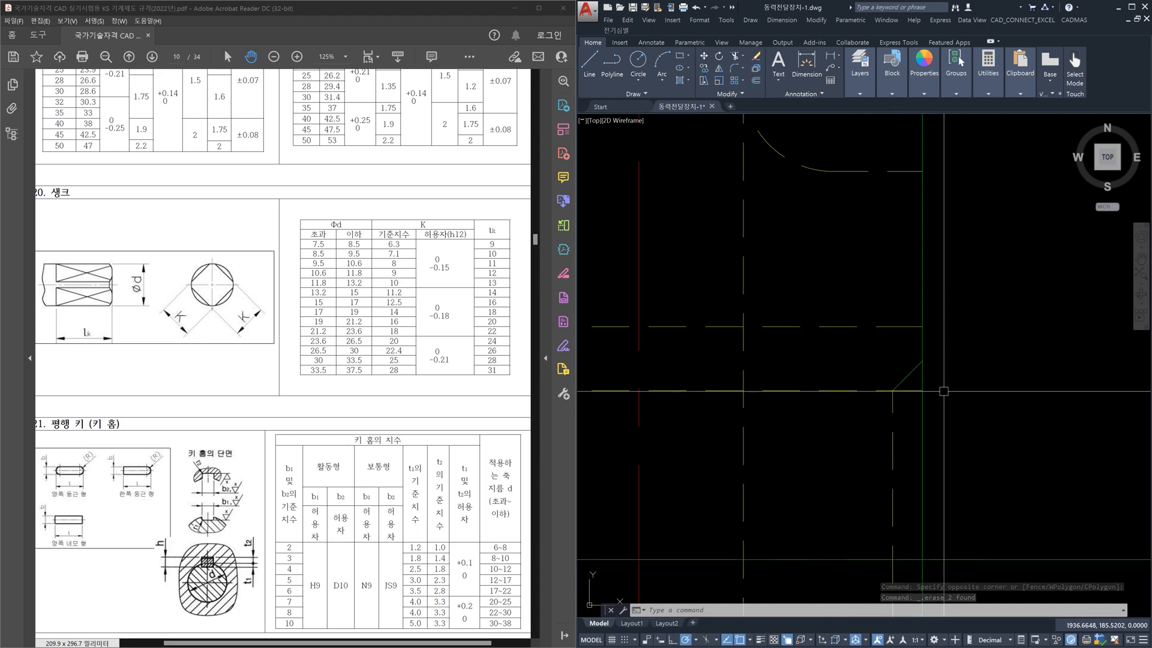
Erase the vertical projection line running from the keyway and bore chamfer corner down to the diagonal construction line
{"action": "scroll", "coordinate": [924, 396], "scroll_direction": "down", "scroll_amount": 3}
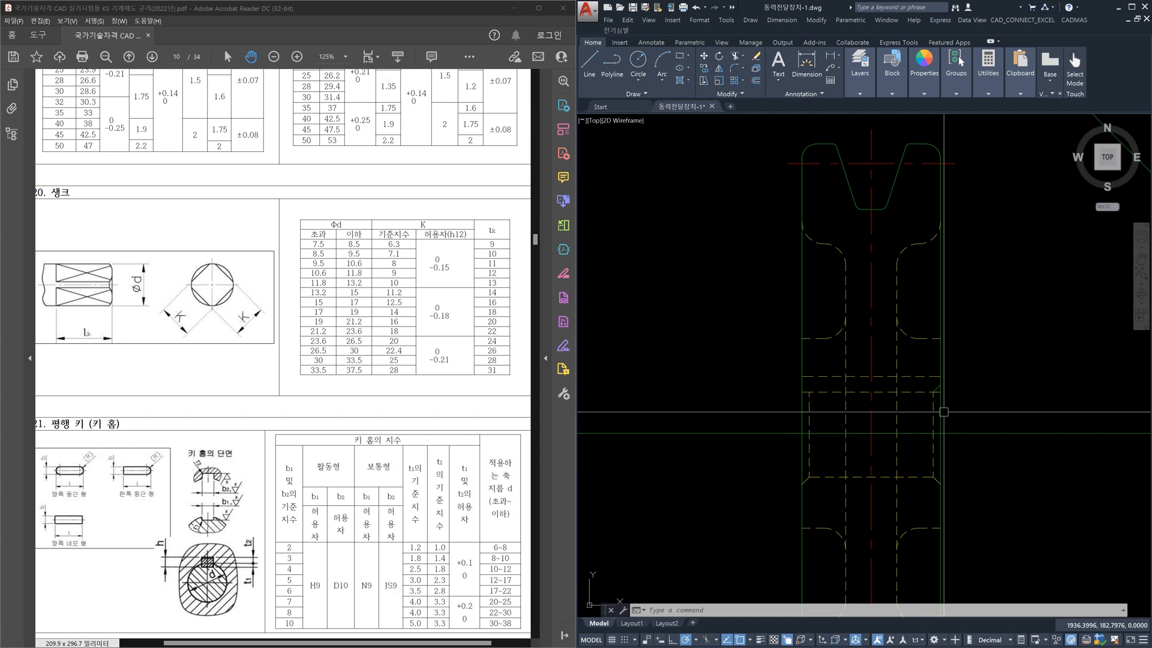
{"action": "scroll", "coordinate": [943, 412], "scroll_direction": "down", "scroll_amount": 5}
{"action": "scroll", "coordinate": [998, 433], "scroll_direction": "up", "scroll_amount": 6}
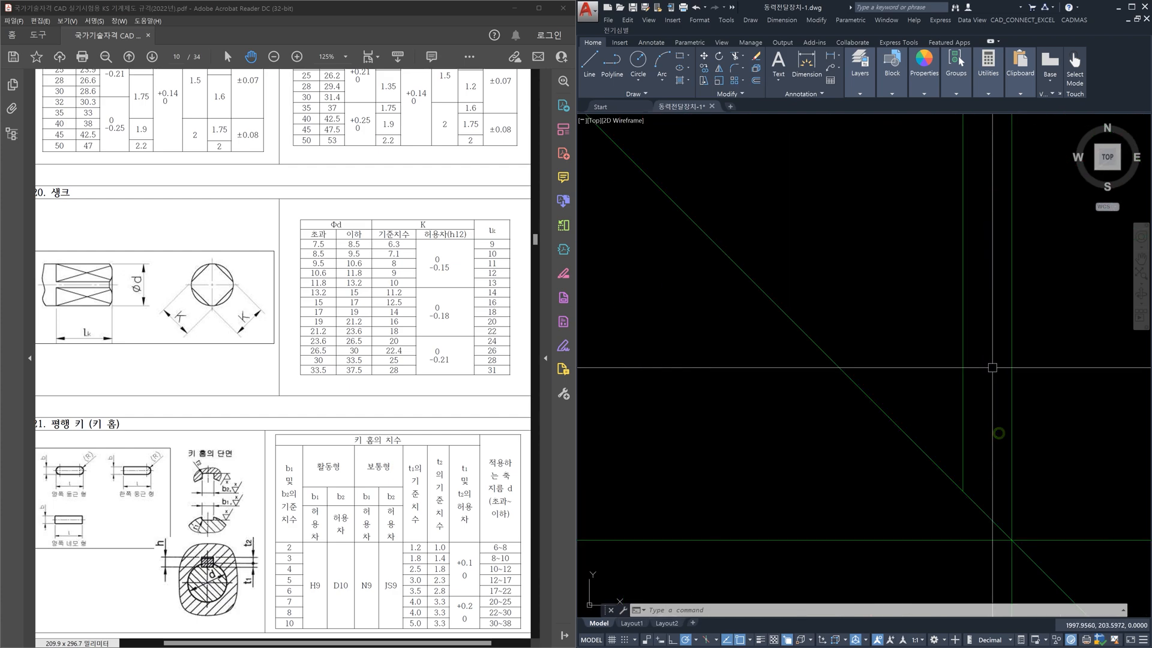
{"action": "left_click", "coordinate": [978, 381]}
{"action": "left_click", "coordinate": [931, 368]}
{"action": "key", "text": "Delete"}
{"action": "scroll", "coordinate": [954, 312], "scroll_direction": "down", "scroll_amount": 4}
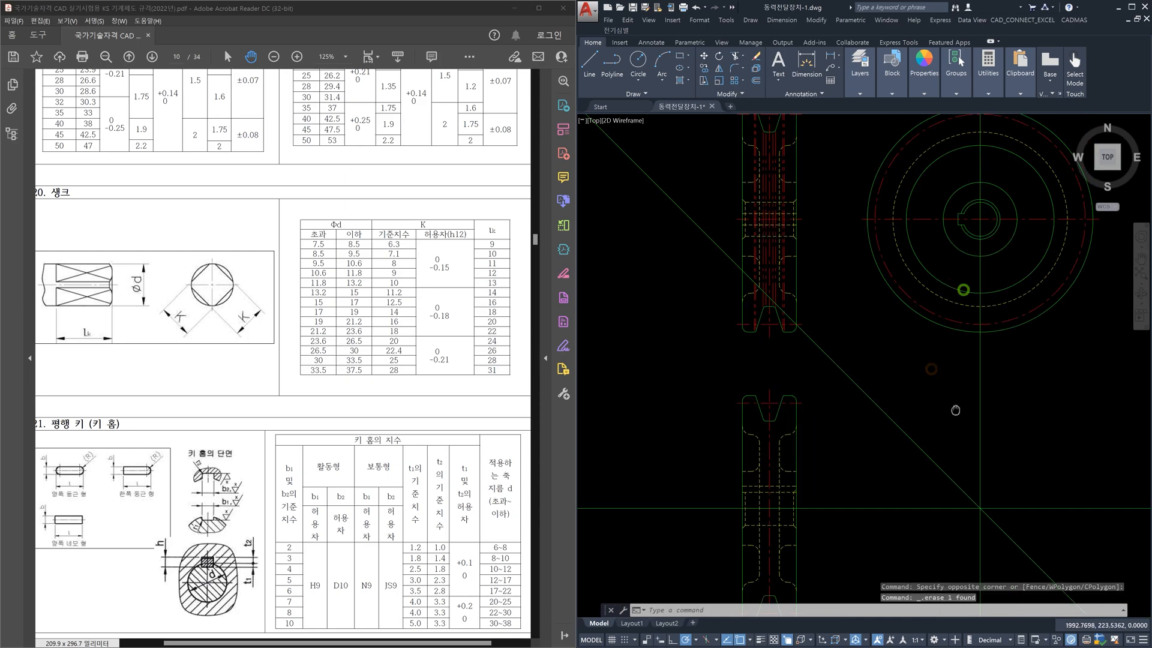
Inspect the bore and keyway outline in the pulley's circular view for leftover construction geometry
{"action": "scroll", "coordinate": [948, 282], "scroll_direction": "up", "scroll_amount": 5}
{"action": "scroll", "coordinate": [948, 276], "scroll_direction": "down", "scroll_amount": 6}
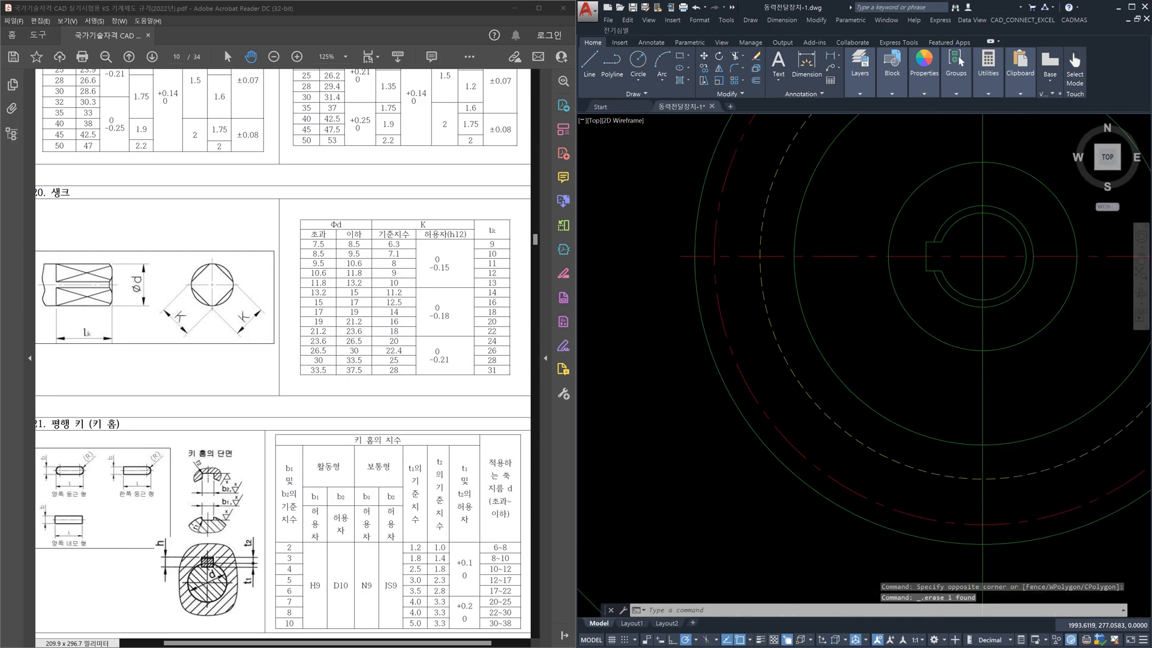
{"action": "scroll", "coordinate": [1008, 323], "scroll_direction": "up", "scroll_amount": 6}
{"action": "middle_click_drag", "start_coordinate": [1008, 323], "coordinate": [777, 324]}
{"action": "scroll", "coordinate": [890, 273], "scroll_direction": "up", "scroll_amount": 4}
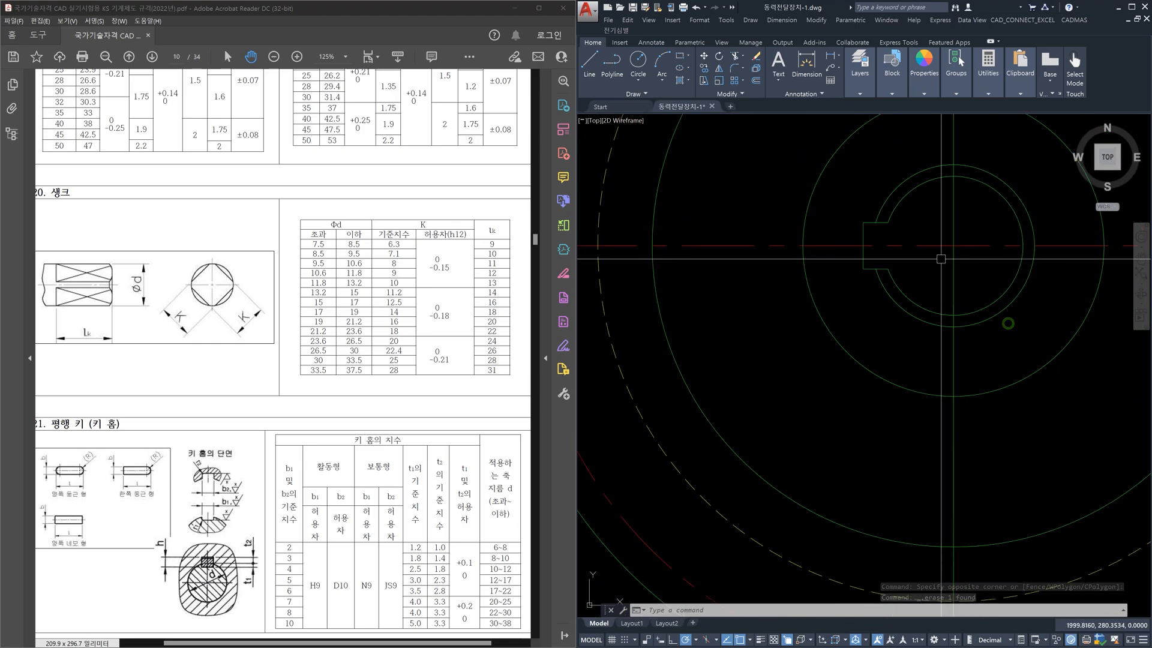
{"action": "scroll", "coordinate": [891, 273], "scroll_direction": "down", "scroll_amount": 5}
Match the remaining slanted chamfer line at the lower view's bore corner to the properties of the adjoining dashed hidden line
{"action": "scroll", "coordinate": [869, 342], "scroll_direction": "up", "scroll_amount": 8}
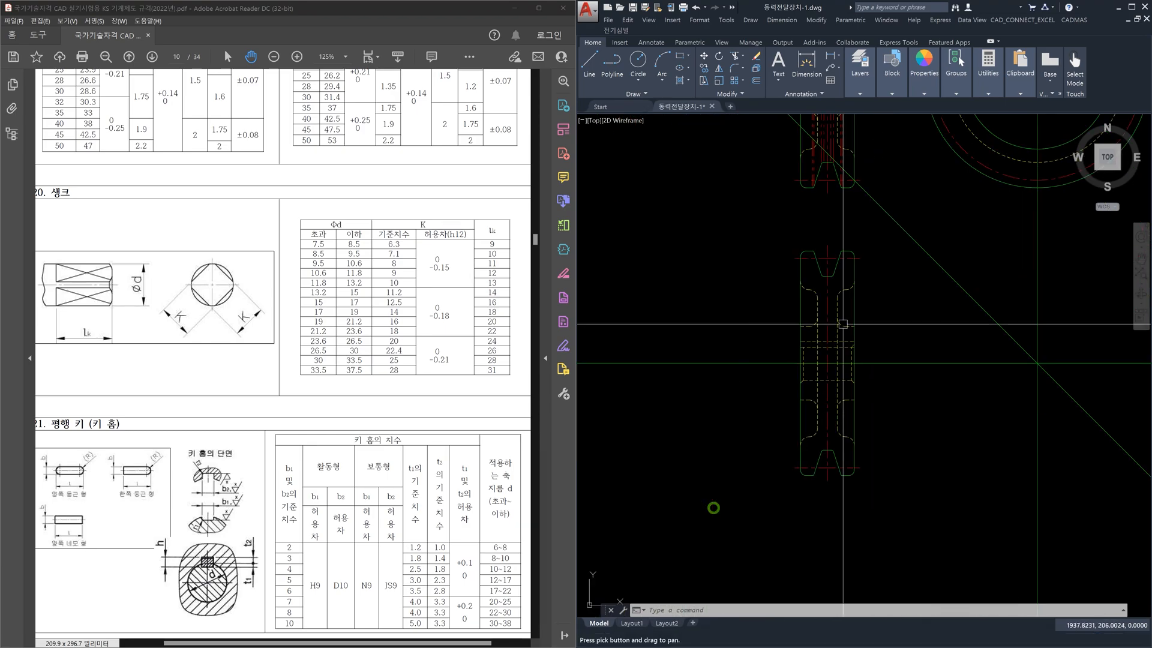
{"action": "scroll", "coordinate": [1002, 227], "scroll_direction": "up", "scroll_amount": 1}
{"action": "middle_click_drag", "start_coordinate": [1000, 228], "coordinate": [937, 387]}
{"action": "scroll", "coordinate": [897, 377], "scroll_direction": "up", "scroll_amount": 5}
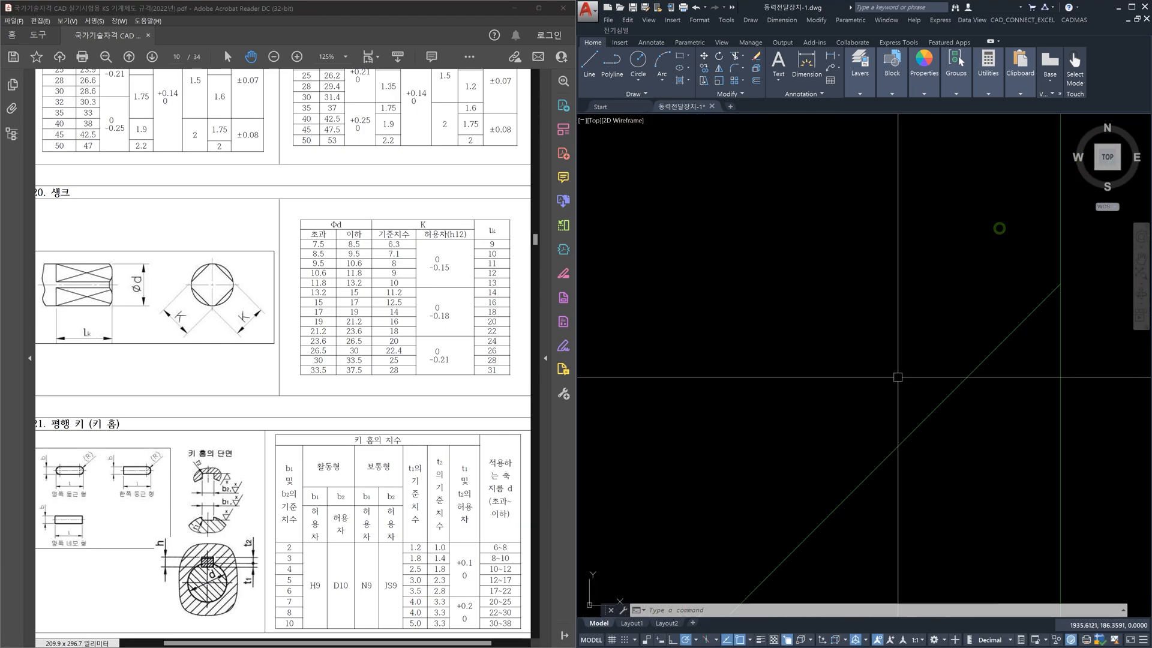
{"action": "left_click", "coordinate": [975, 391]}
{"action": "left_click", "coordinate": [911, 354]}
{"action": "scroll", "coordinate": [911, 355], "scroll_direction": "down", "scroll_amount": 5}
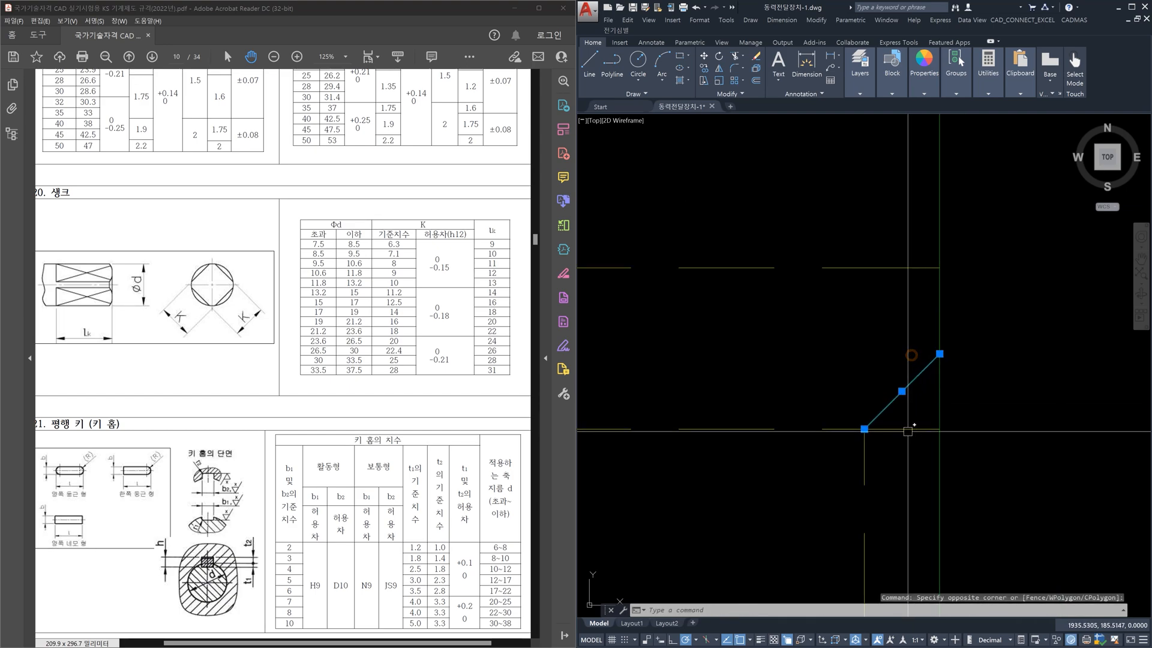
{"action": "key", "text": "Escape"}
{"action": "key", "text": "Escape"}
{"action": "type", "text": "ma"}
{"action": "key", "text": "Return"}
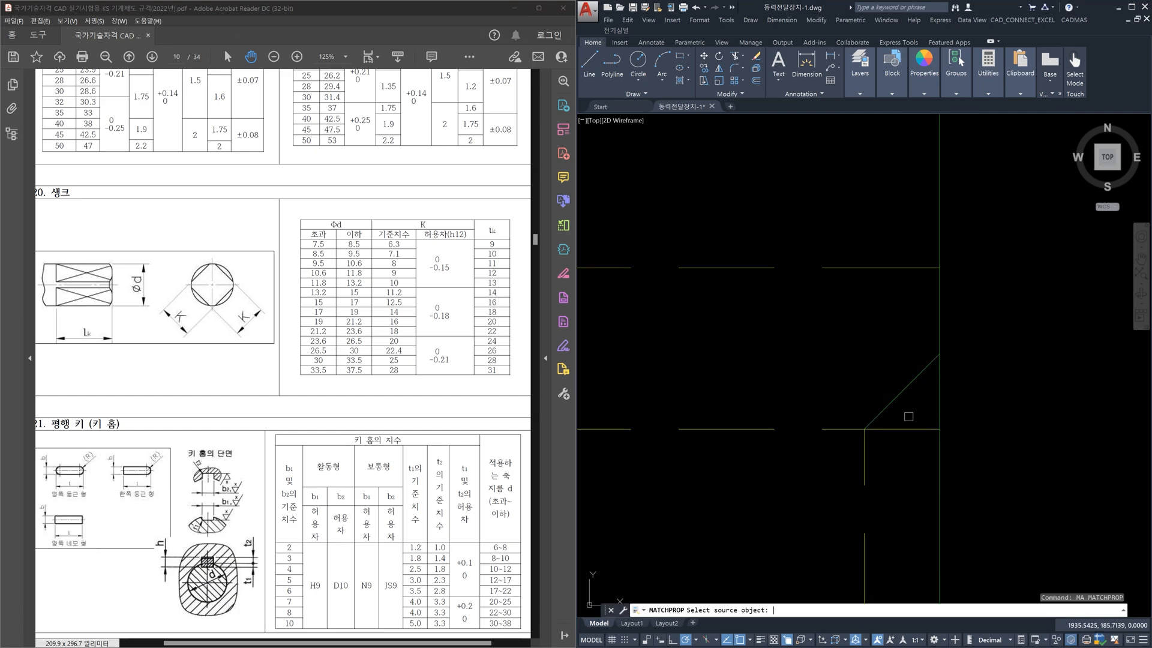
{"action": "left_click", "coordinate": [905, 425]}
{"action": "key", "text": "Escape"}
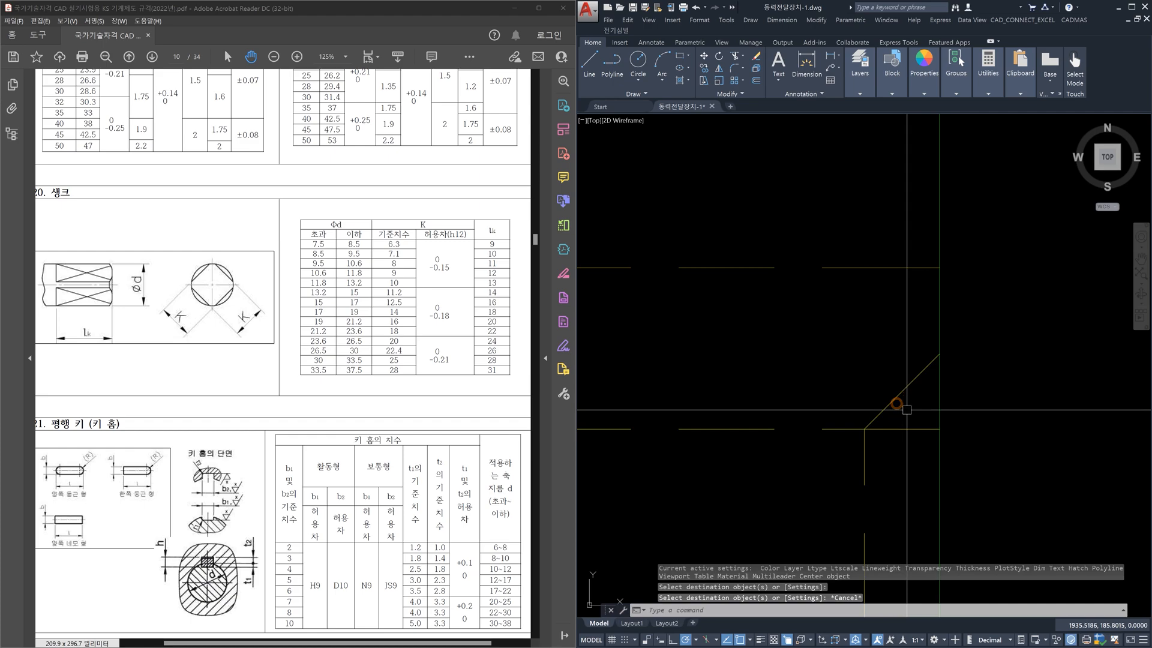
Mirror the slanted chamfer line about the lower view's vertical centreline onto the opposite bore corner, using Ortho and keeping the original
{"action": "type", "text": "mi"}
{"action": "key", "text": "Return"}
{"action": "left_click", "coordinate": [907, 409]}
{"action": "left_click", "coordinate": [896, 392]}
{"action": "key", "text": "Return"}
{"action": "scroll", "coordinate": [912, 381], "scroll_direction": "down", "scroll_amount": 5}
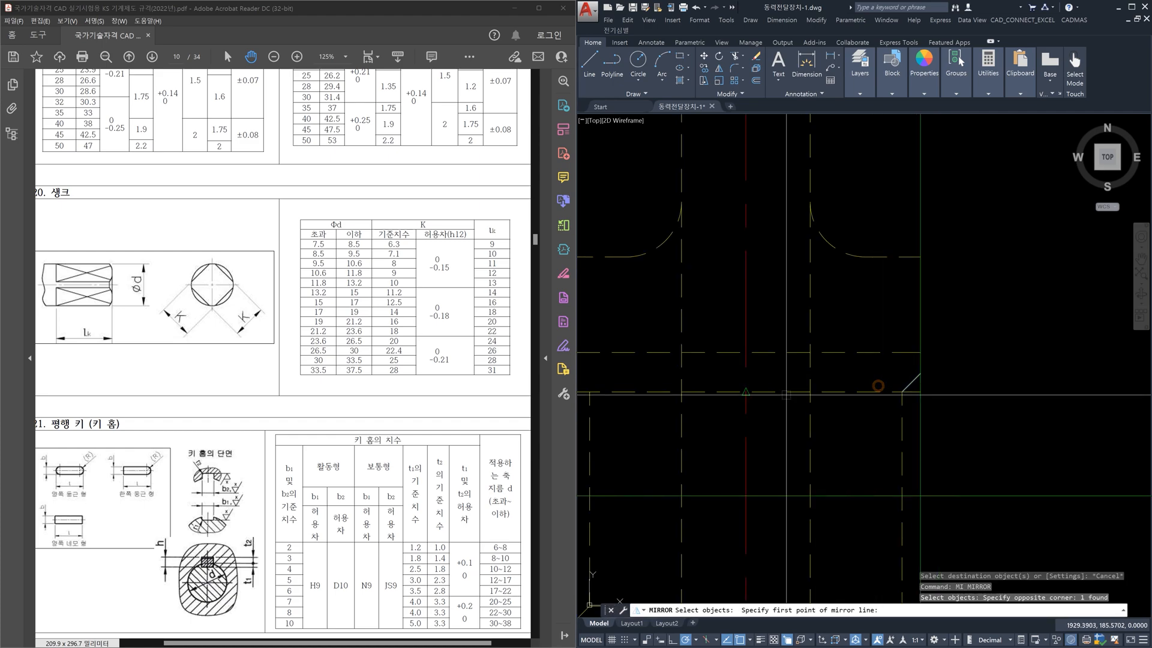
{"action": "left_click", "coordinate": [902, 392]}
{"action": "left_click", "coordinate": [775, 391]}
{"action": "scroll", "coordinate": [855, 344], "scroll_direction": "down", "scroll_amount": 3}
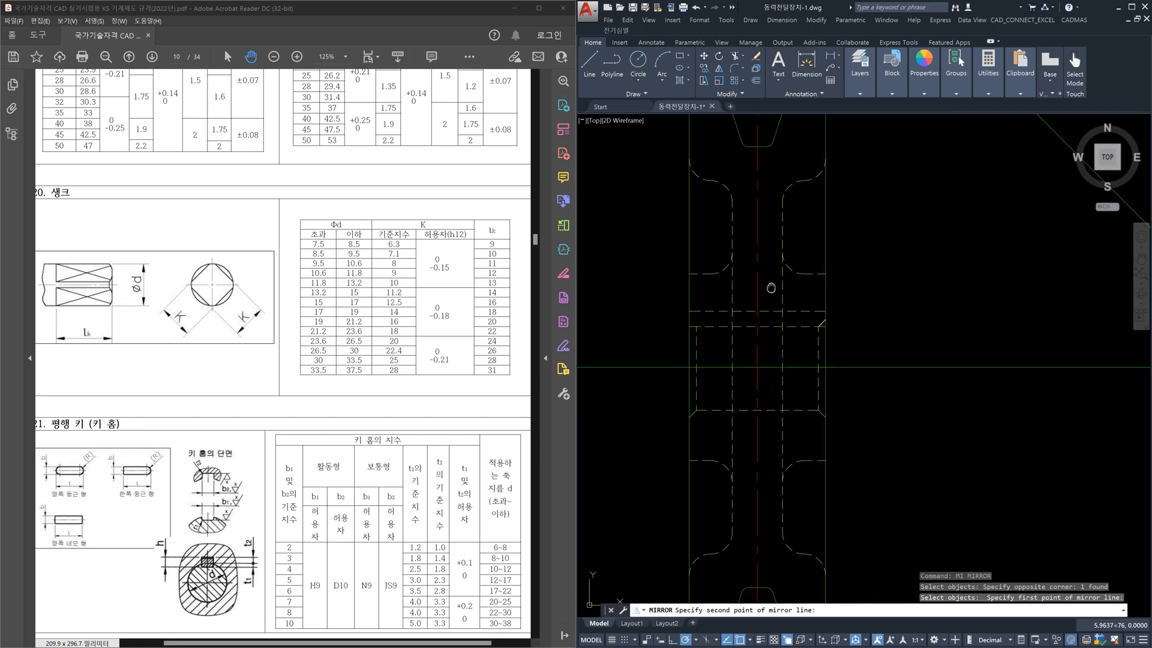
{"action": "key", "text": "F8"}
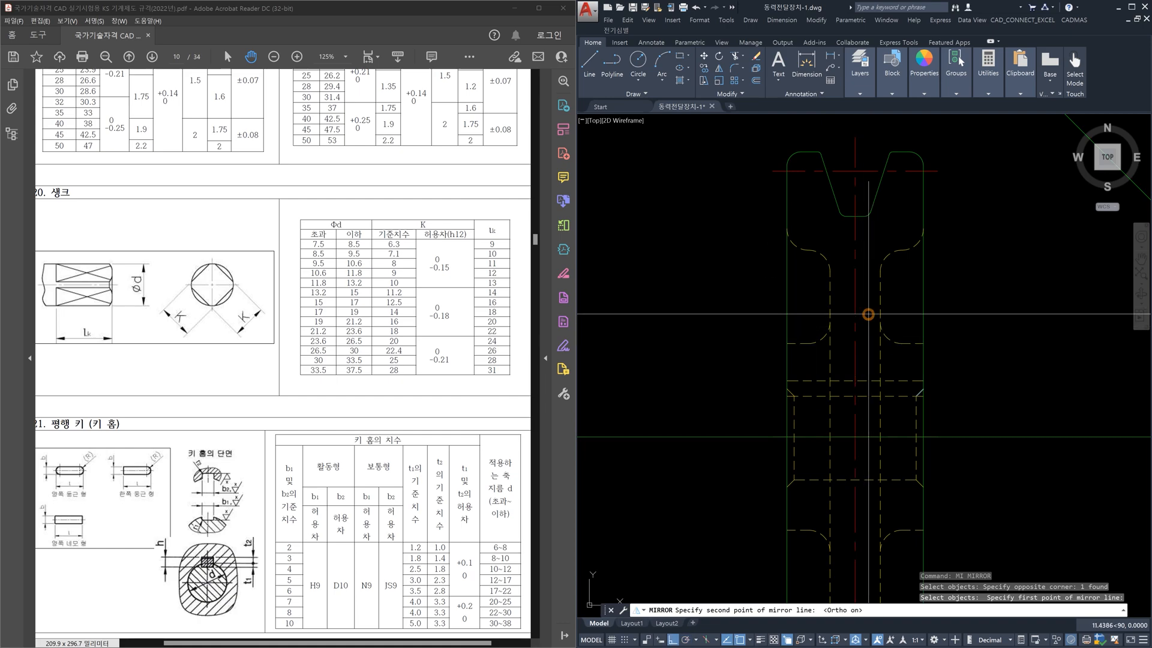
{"action": "left_click", "coordinate": [868, 314]}
Trim both ends of the horizontal hidden line between the upper chamfer lines and the side edges in the lower view
{"action": "type", "text": "tr"}
{"action": "key", "text": "Return"}
{"action": "scroll", "coordinate": [906, 380], "scroll_direction": "up", "scroll_amount": 5}
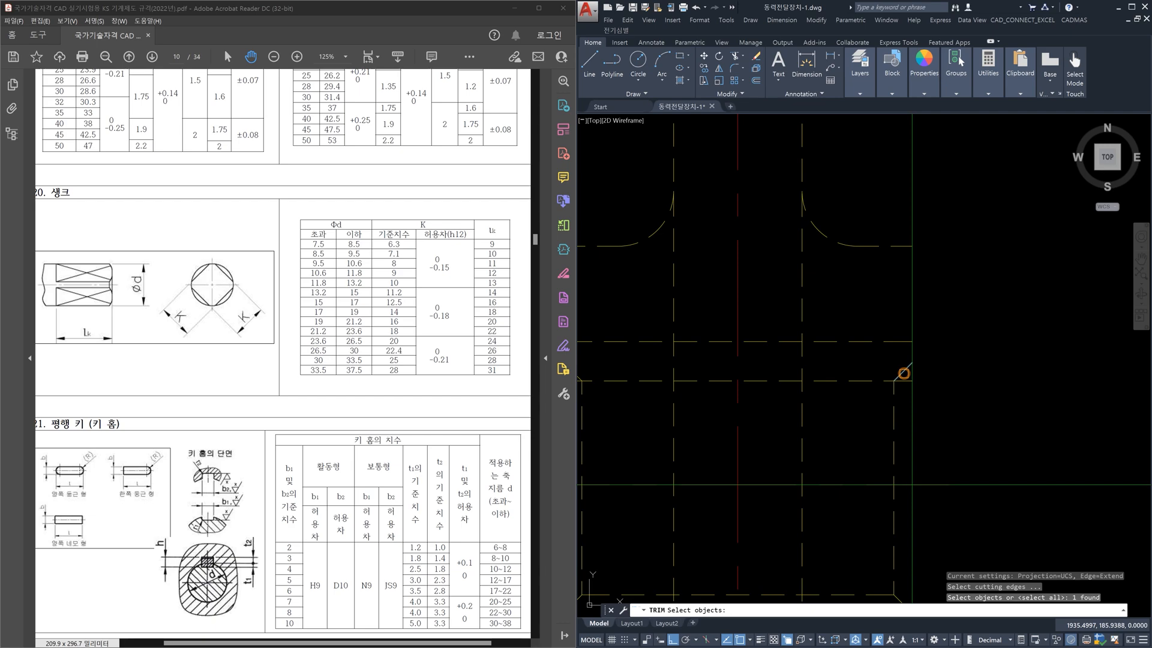
{"action": "scroll", "coordinate": [903, 383], "scroll_direction": "down", "scroll_amount": 3}
{"action": "scroll", "coordinate": [798, 401], "scroll_direction": "up", "scroll_amount": 5}
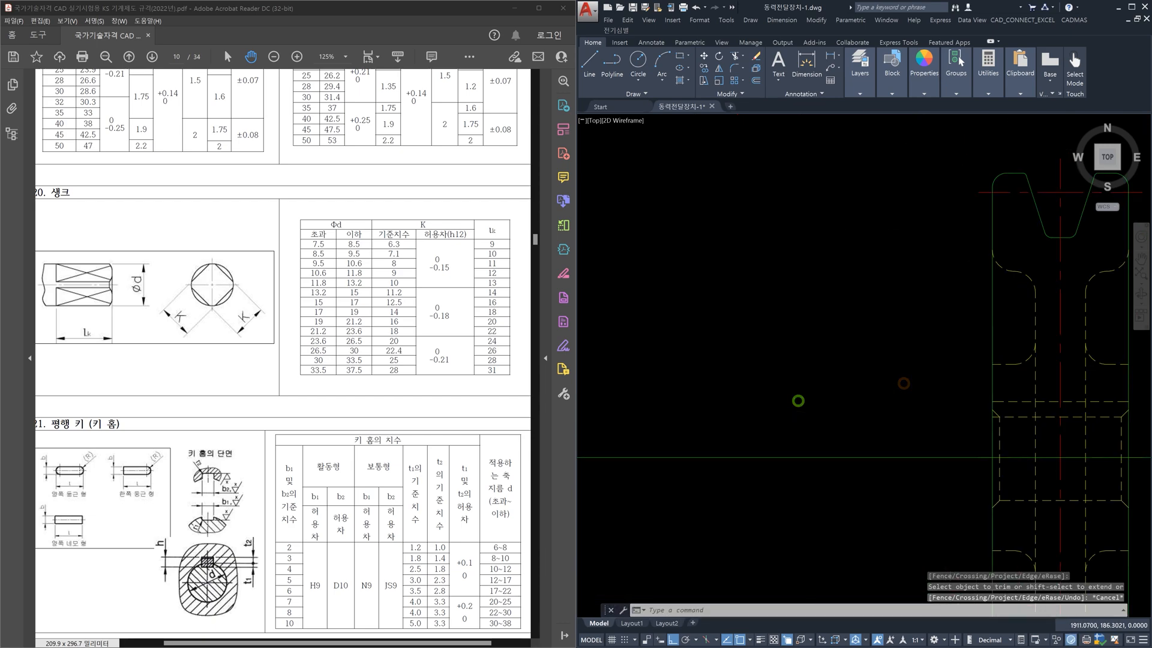
{"action": "key", "text": "Escape"}
{"action": "key", "text": "space"}
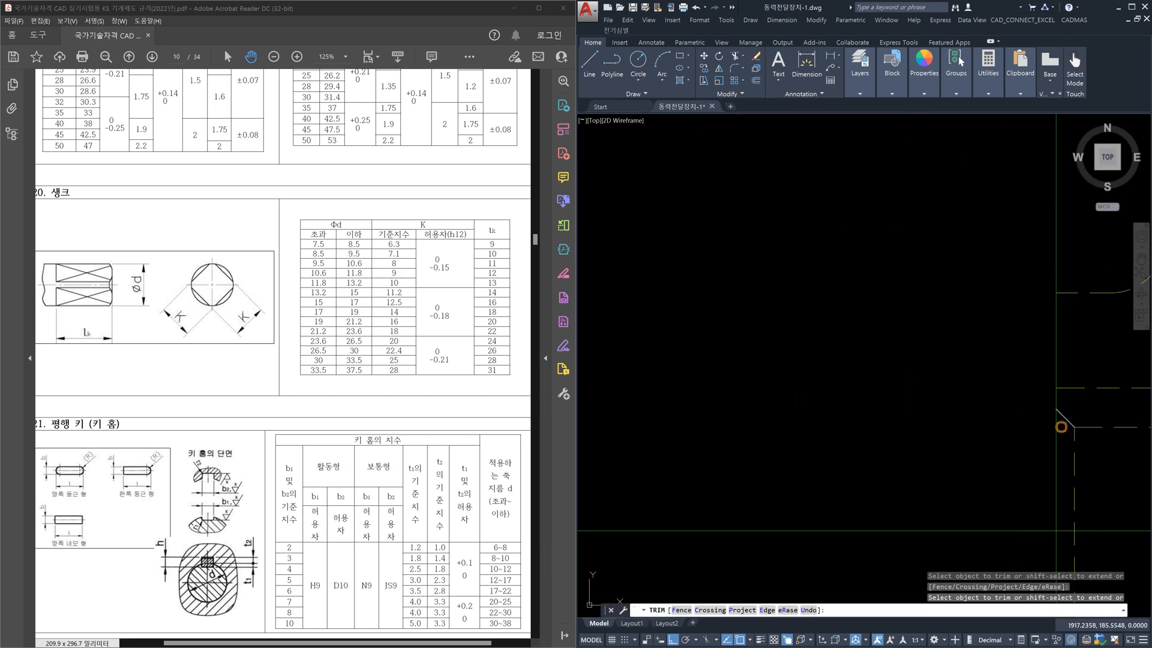
{"action": "scroll", "coordinate": [1061, 427], "scroll_direction": "down", "scroll_amount": 4}
{"action": "middle_click_drag", "start_coordinate": [1061, 426], "coordinate": [806, 456]}
{"action": "key", "text": "Escape"}
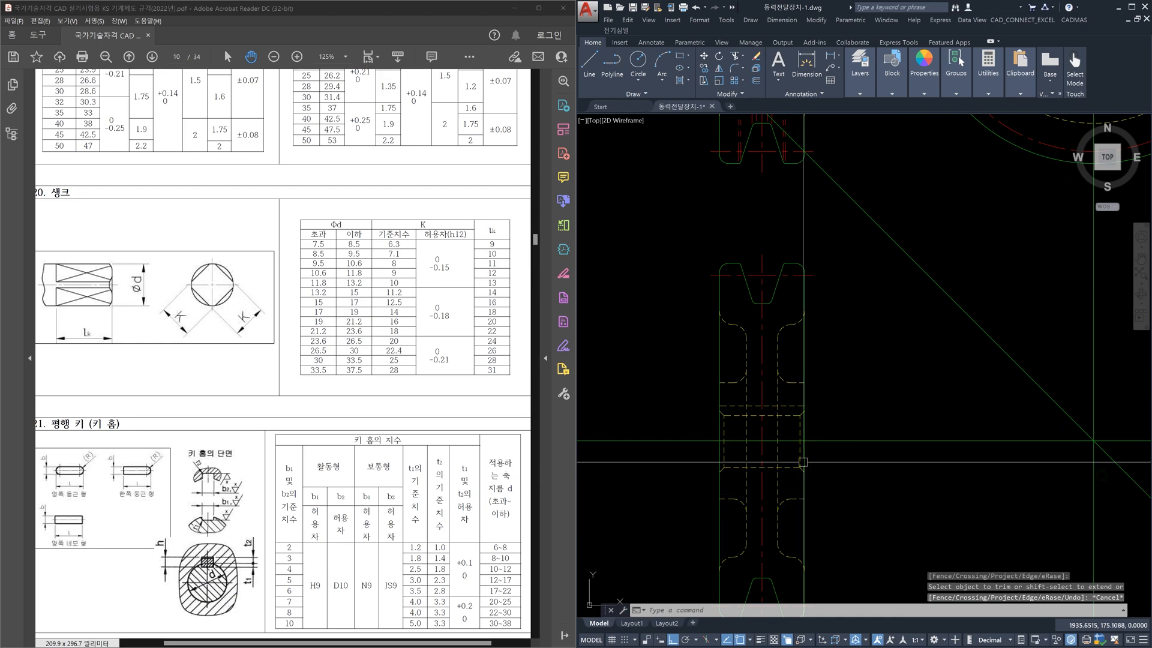
Erase the 45-degree diagonal together with the vertical and horizontal construction lines crossing it
{"action": "scroll", "coordinate": [838, 462], "scroll_direction": "down", "scroll_amount": 2}
{"action": "left_click", "coordinate": [1029, 480]}
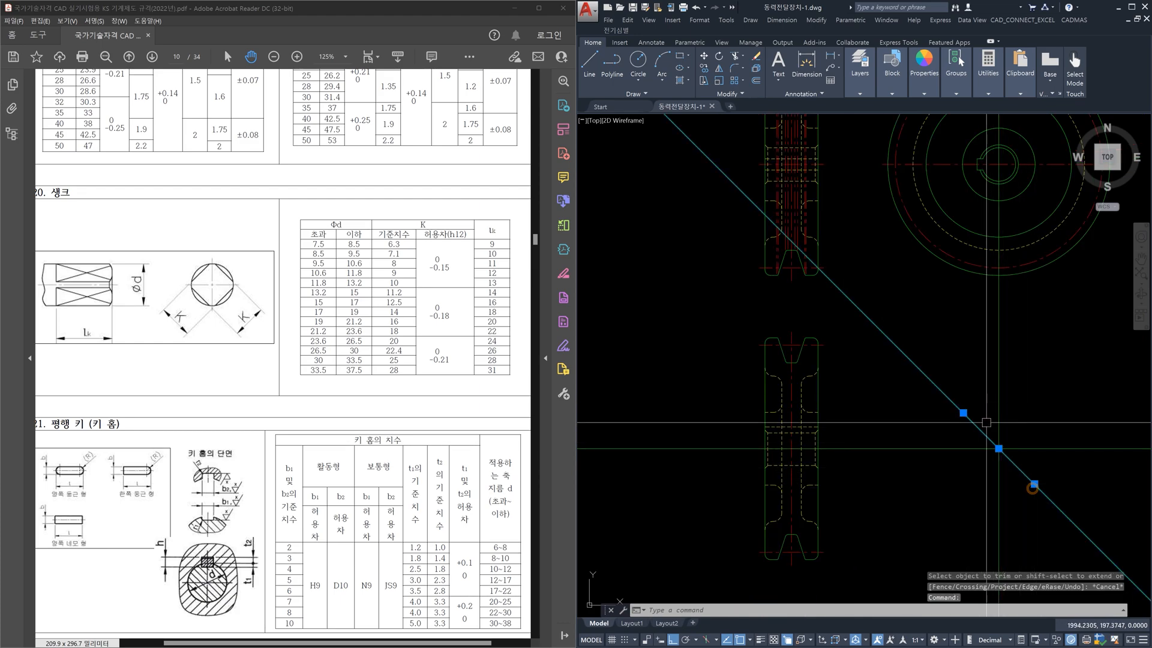
{"action": "left_click", "coordinate": [1008, 489]}
{"action": "left_click", "coordinate": [973, 408]}
{"action": "key", "text": "Delete"}
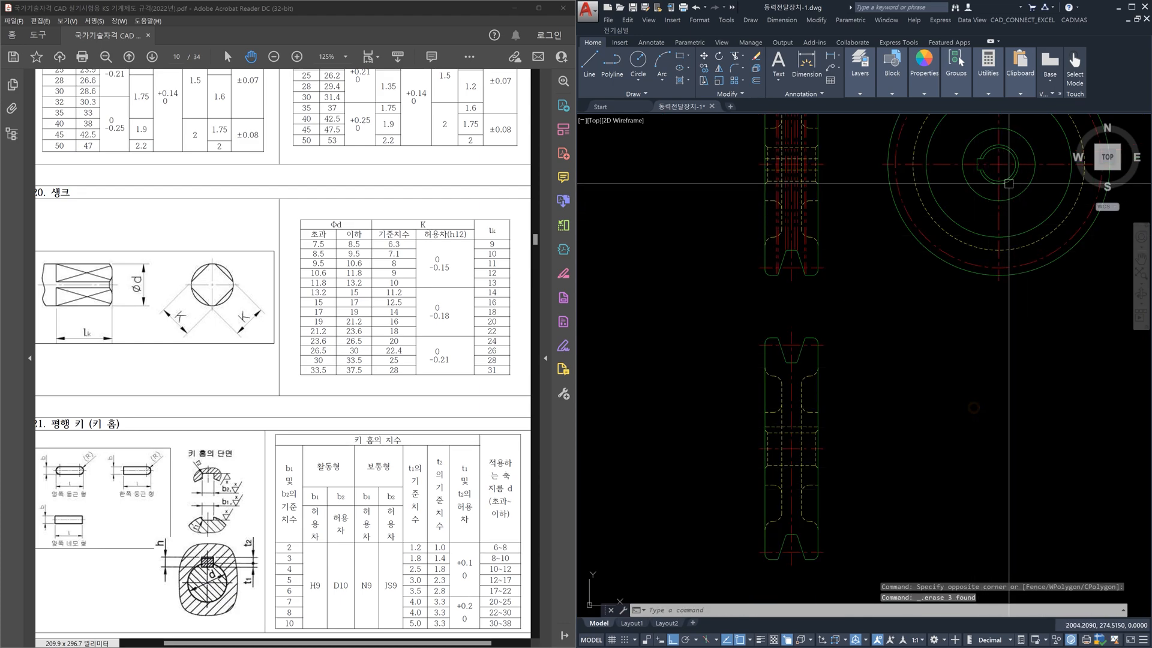
Erase the leftover construction circle around the bore in the pulley's circular view
{"action": "scroll", "coordinate": [1008, 181], "scroll_direction": "up", "scroll_amount": 2}
{"action": "left_click", "coordinate": [1009, 181]}
{"action": "key", "text": "Delete"}
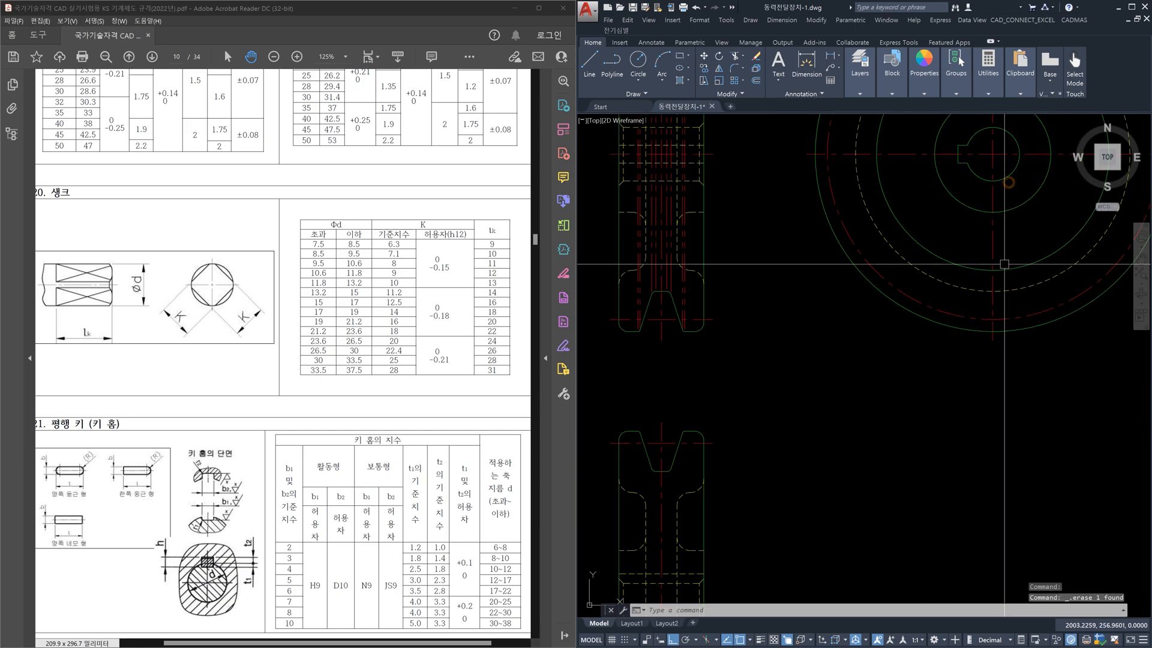
Mirror the entire lower pulley view upward about the circular view's horizontal centreline, keeping the original
{"action": "scroll", "coordinate": [1001, 294], "scroll_direction": "down", "scroll_amount": 4}
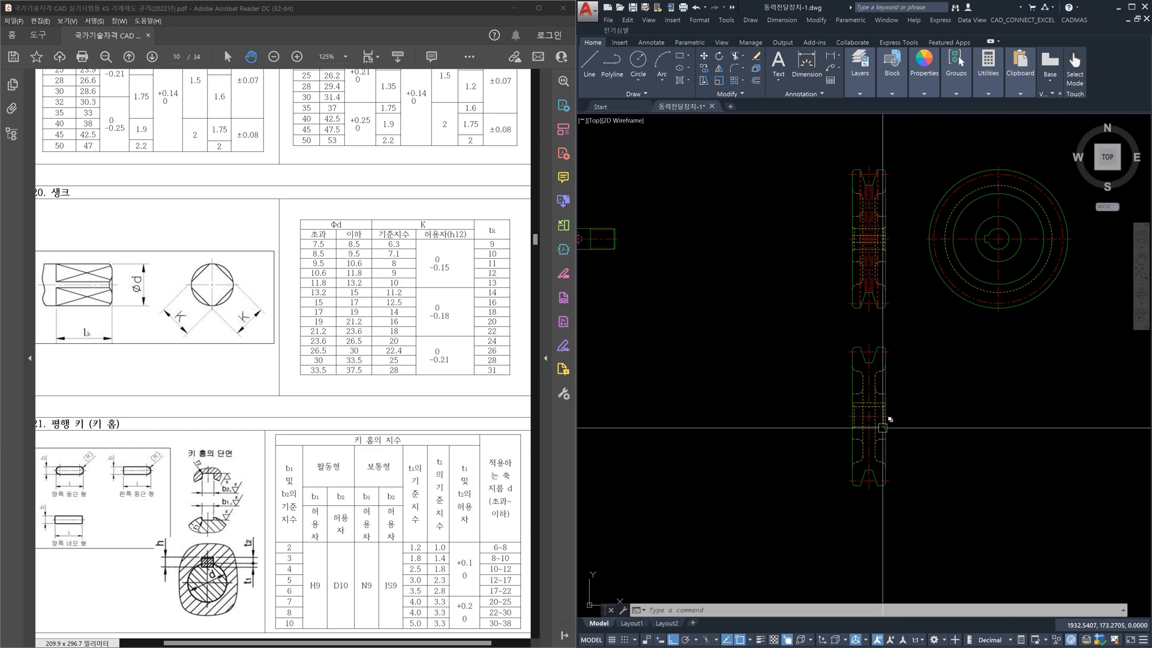
{"action": "middle_click_drag", "start_coordinate": [871, 420], "coordinate": [854, 473]}
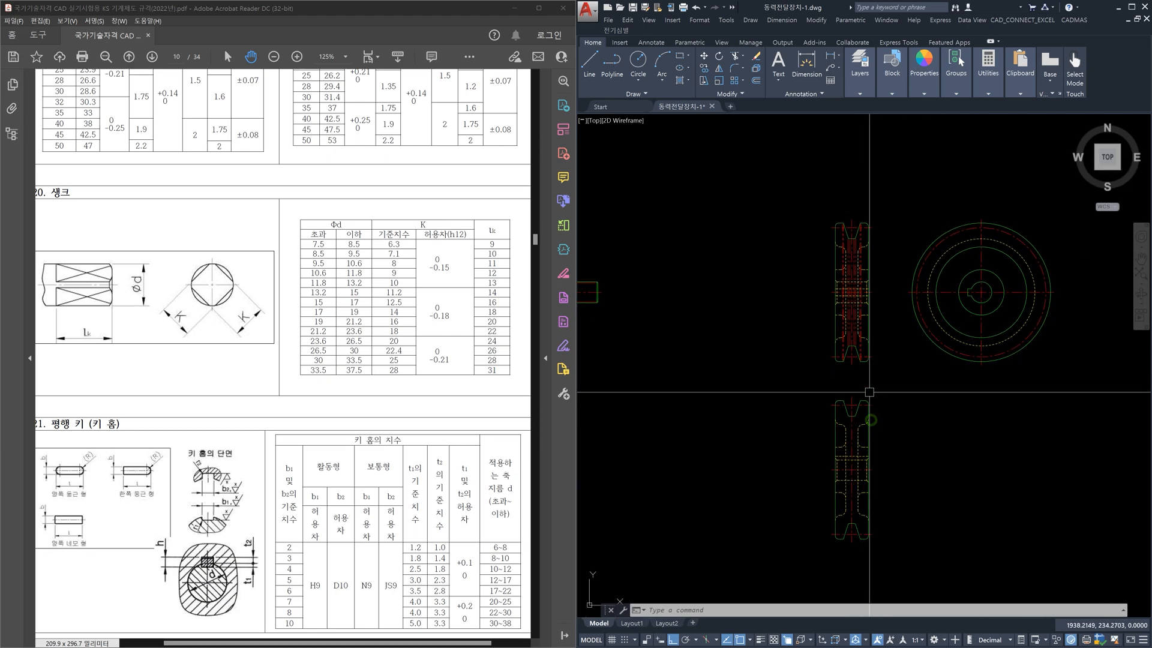
{"action": "type", "text": "mi"}
{"action": "key", "text": "Return"}
{"action": "left_click", "coordinate": [789, 378]}
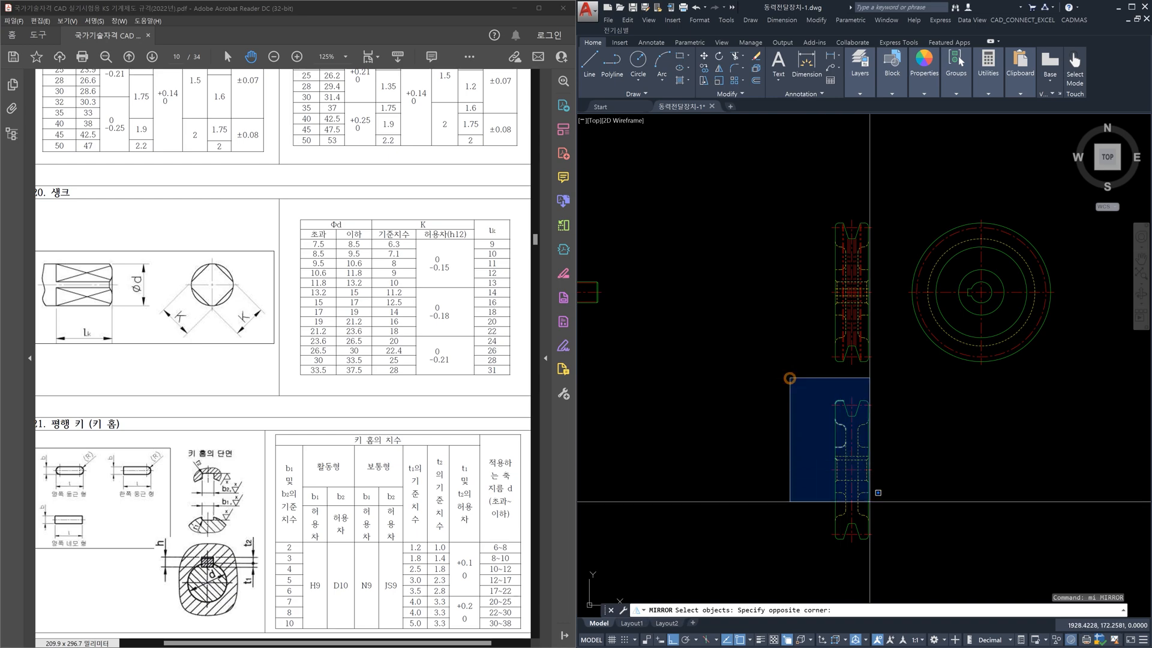
{"action": "left_click", "coordinate": [901, 555]}
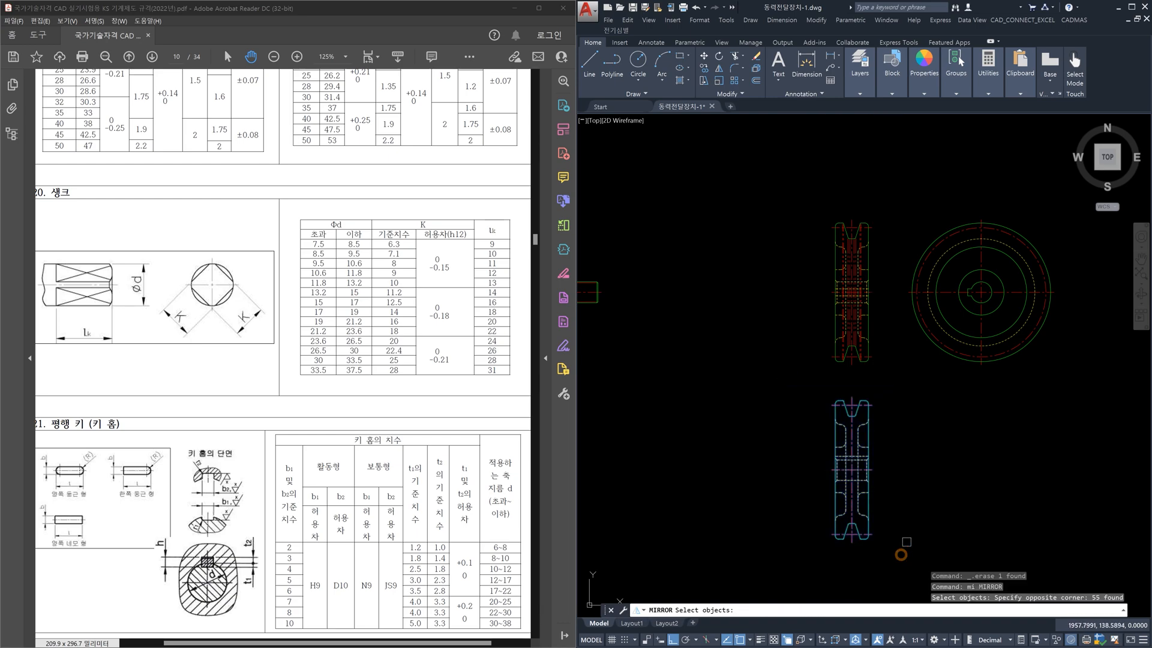
{"action": "left_click", "coordinate": [981, 292]}
{"action": "left_click", "coordinate": [1093, 301]}
{"action": "key", "text": "Return"}
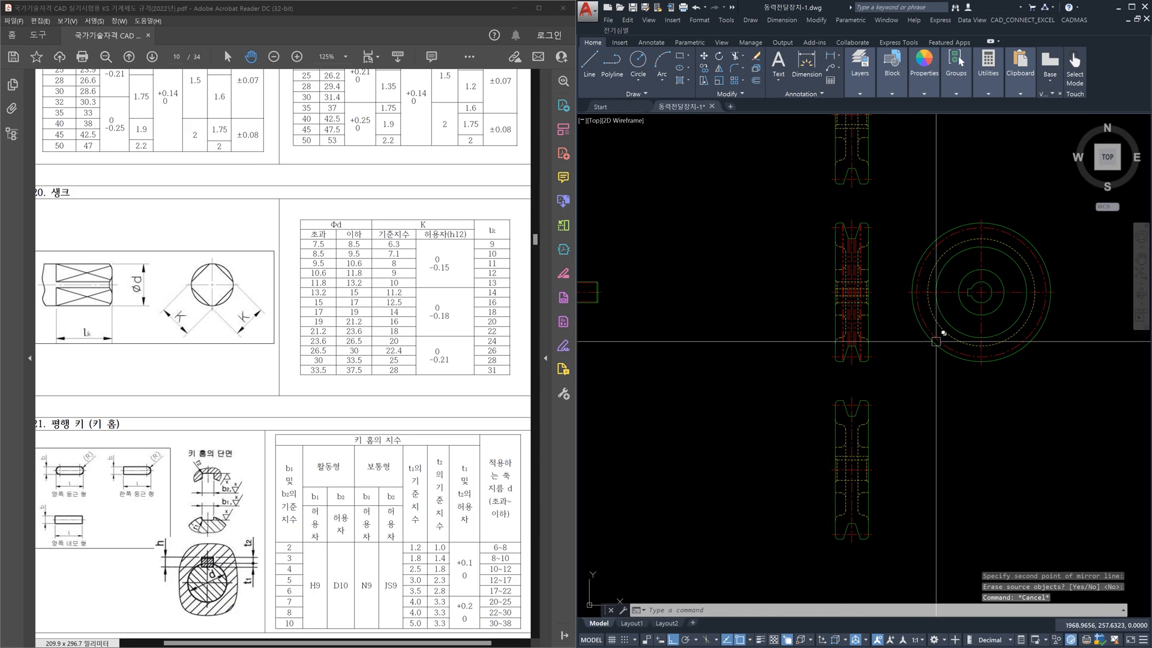
{"action": "key", "text": "Escape"}
Mirror the pulley's circular view about the vertical centreline of the adjacent grooved edge view, keeping the original
{"action": "type", "text": "m"}
{"action": "left_click", "coordinate": [1070, 399]}
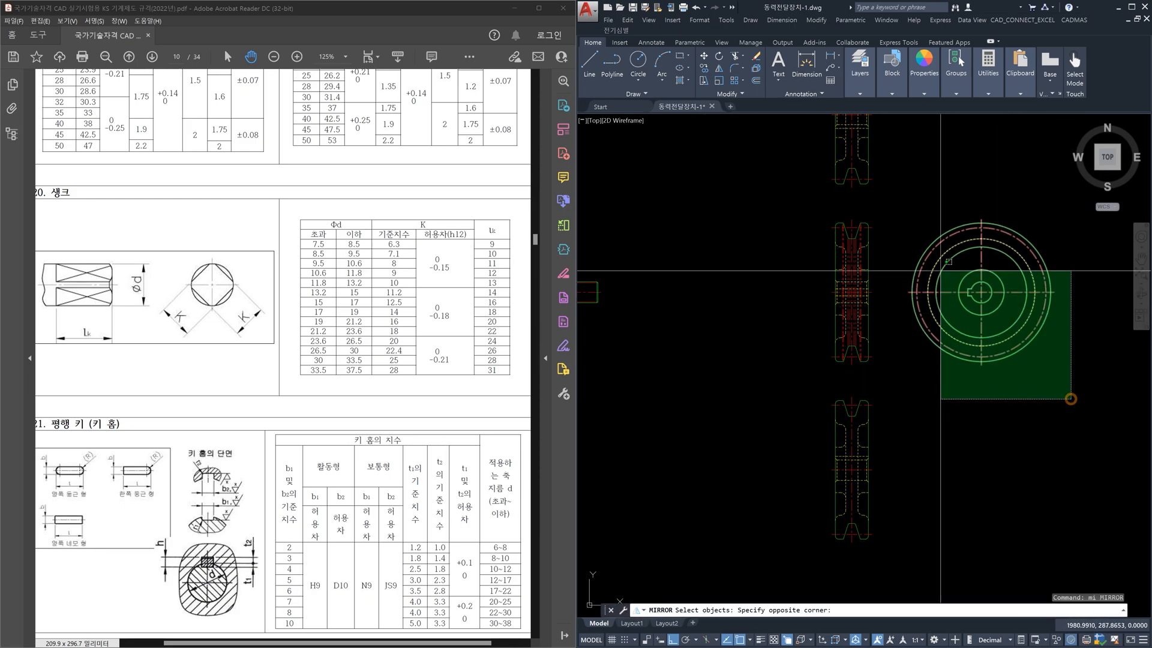
{"action": "left_click", "coordinate": [902, 220]}
{"action": "key", "text": "Return"}
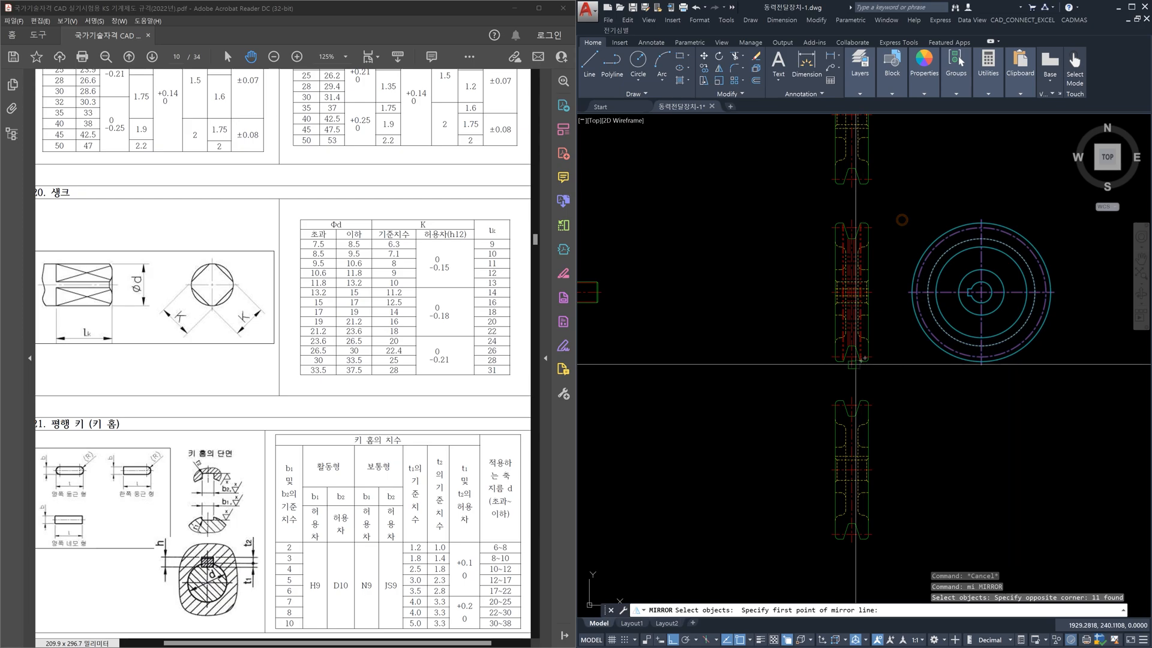
{"action": "left_click", "coordinate": [853, 364]}
{"action": "scroll", "coordinate": [840, 468], "scroll_direction": "down", "scroll_amount": 2}
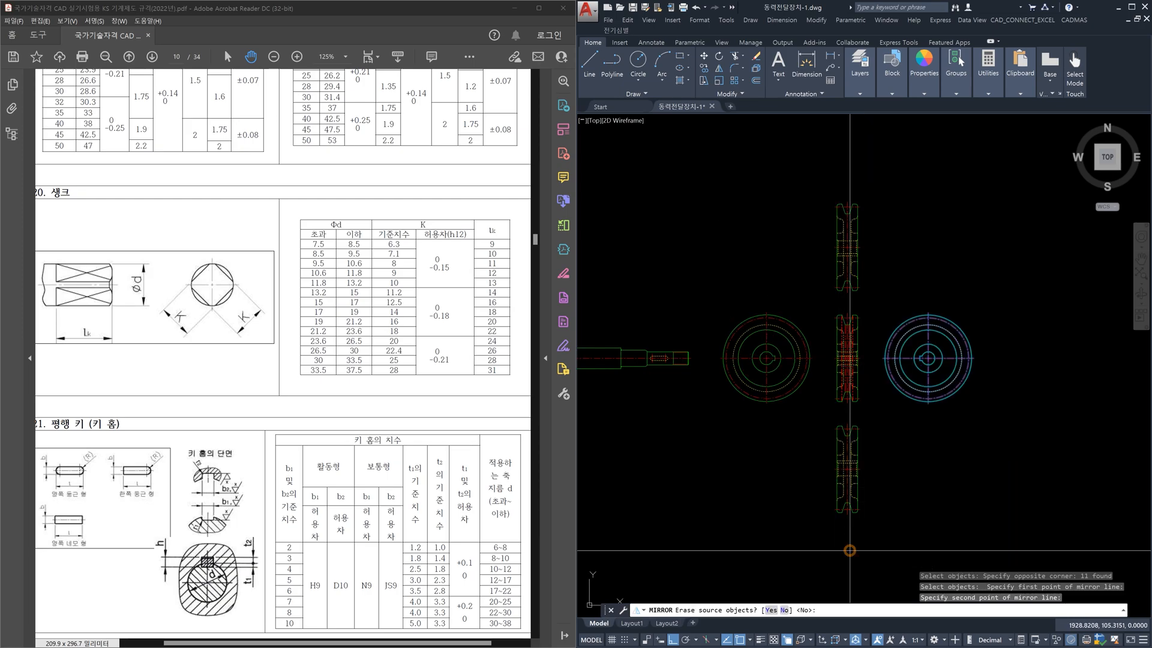
{"action": "left_click", "coordinate": [848, 546]}
{"action": "key", "text": "Escape"}
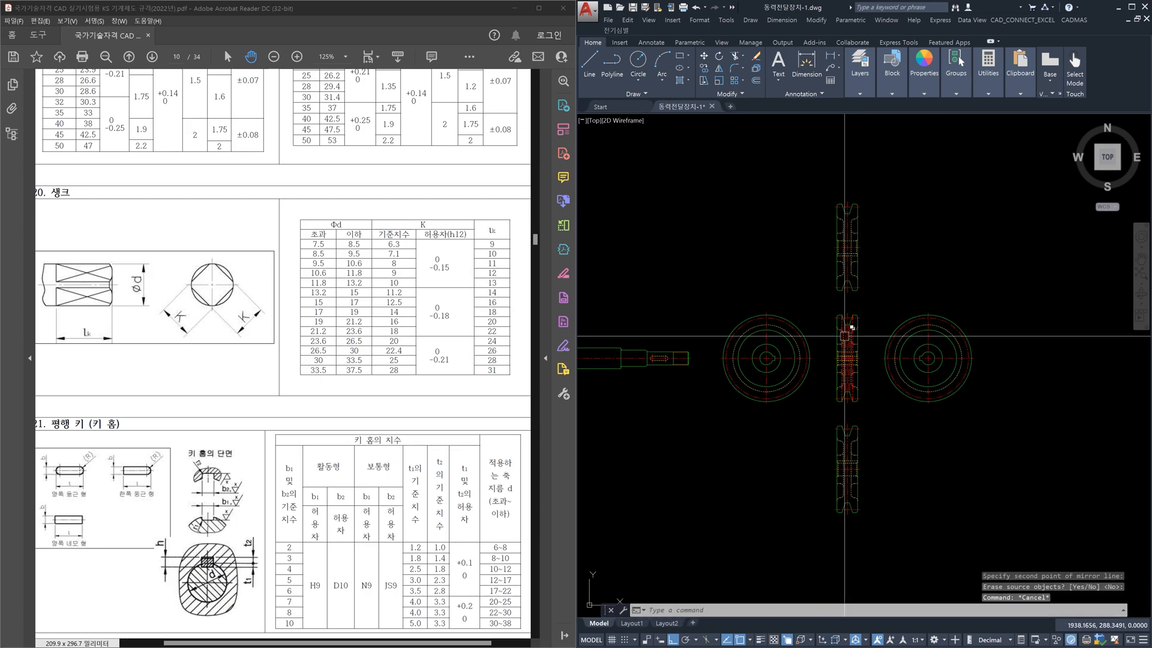
Examine the shaft's hidden keyway and compare the keyway orientation in both circular pulley views
{"action": "middle_click_drag", "start_coordinate": [807, 341], "coordinate": [855, 389]}
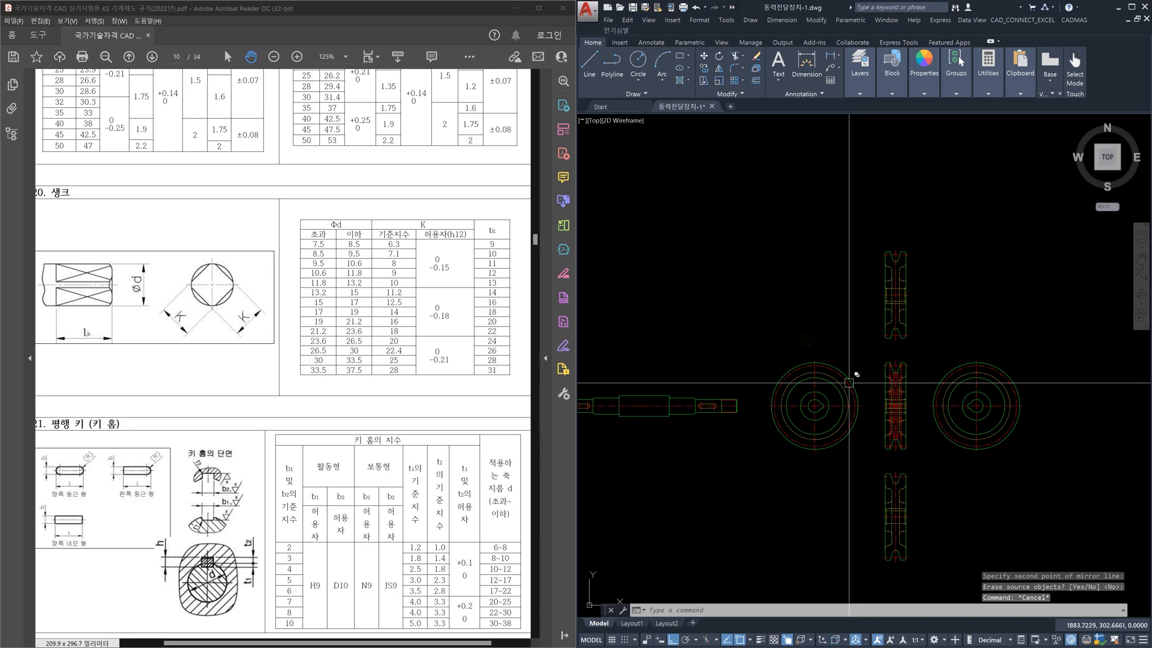
{"action": "scroll", "coordinate": [711, 408], "scroll_direction": "up", "scroll_amount": 5}
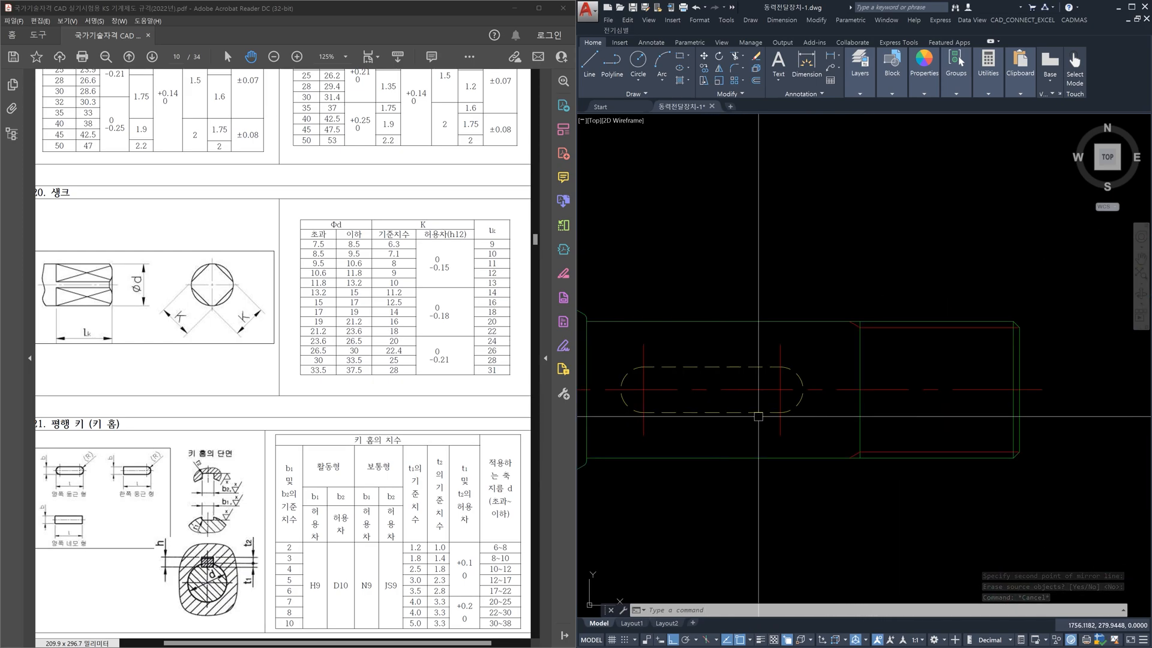
{"action": "left_click", "coordinate": [812, 408]}
{"action": "left_click", "coordinate": [793, 399]}
{"action": "key", "text": "Escape"}
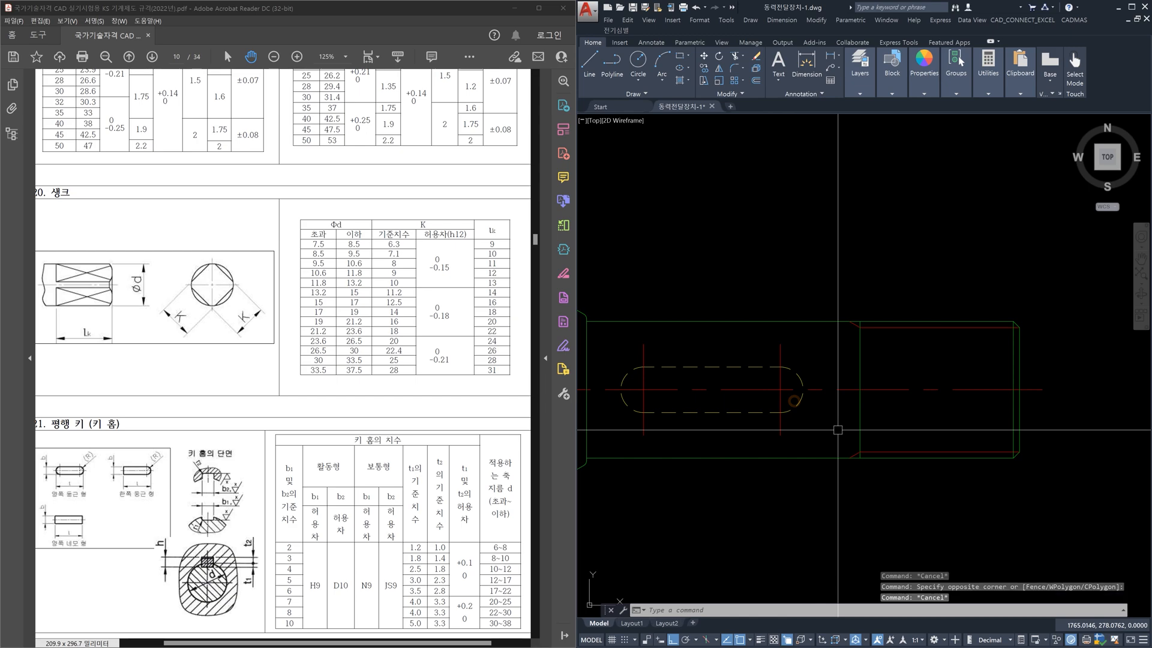
{"action": "scroll", "coordinate": [825, 388], "scroll_direction": "down", "scroll_amount": 8}
{"action": "scroll", "coordinate": [837, 390], "scroll_direction": "up", "scroll_amount": 4}
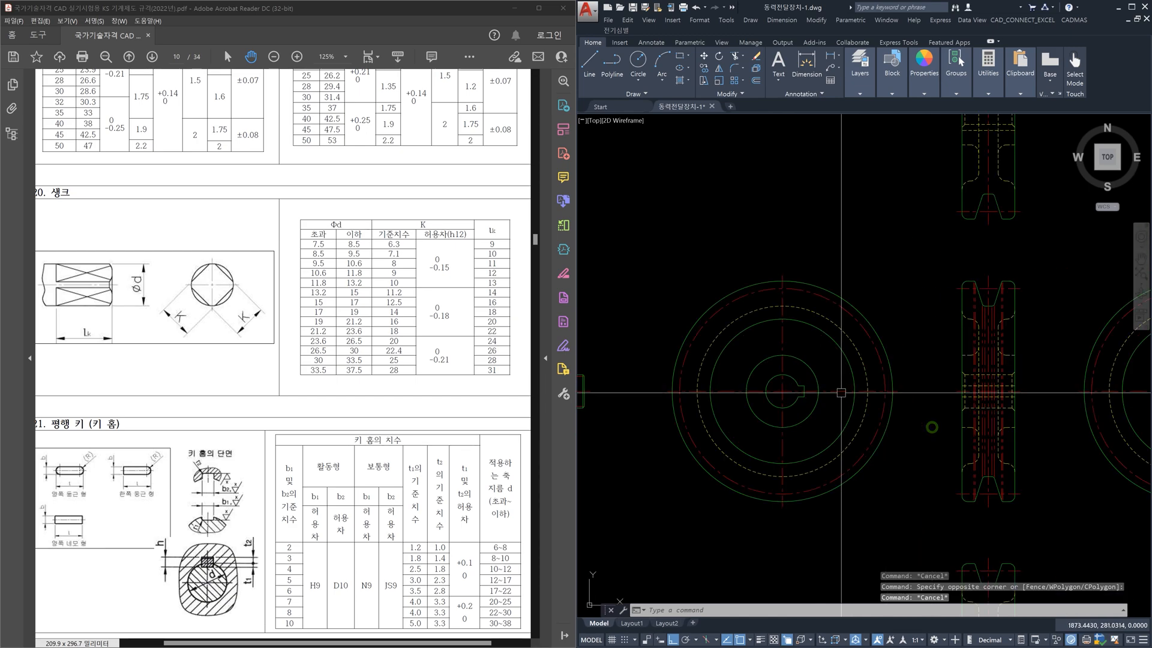
{"action": "scroll", "coordinate": [1049, 407], "scroll_direction": "down", "scroll_amount": 3}
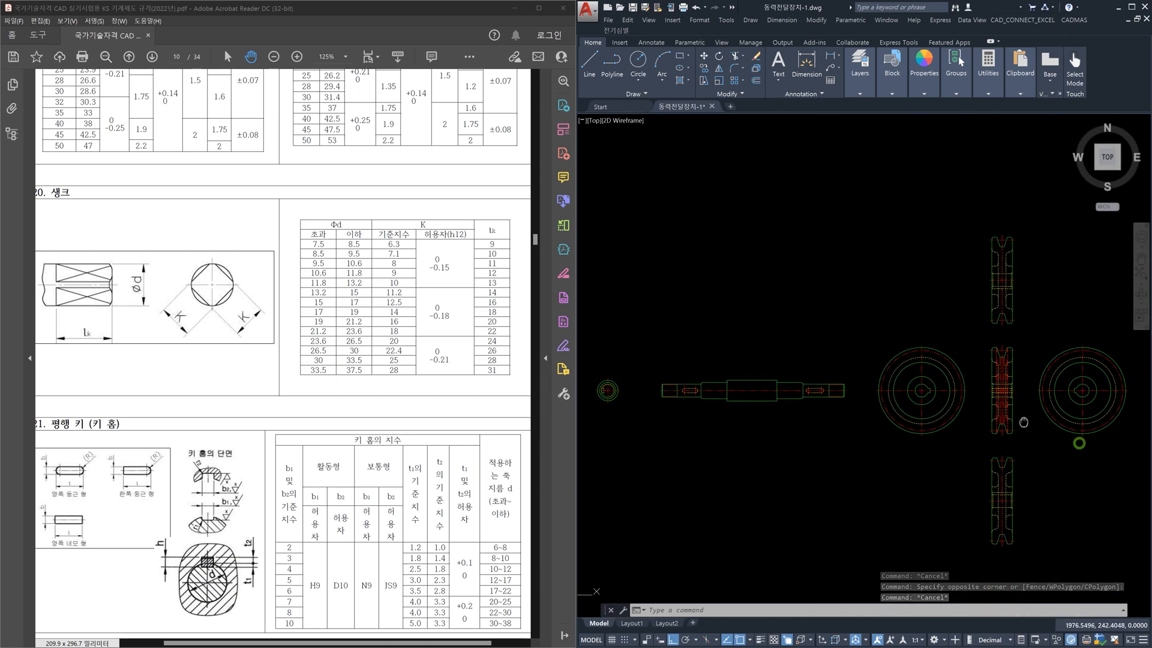
{"action": "scroll", "coordinate": [959, 399], "scroll_direction": "up", "scroll_amount": 4}
{"action": "middle_click_drag", "start_coordinate": [840, 402], "coordinate": [713, 407]}
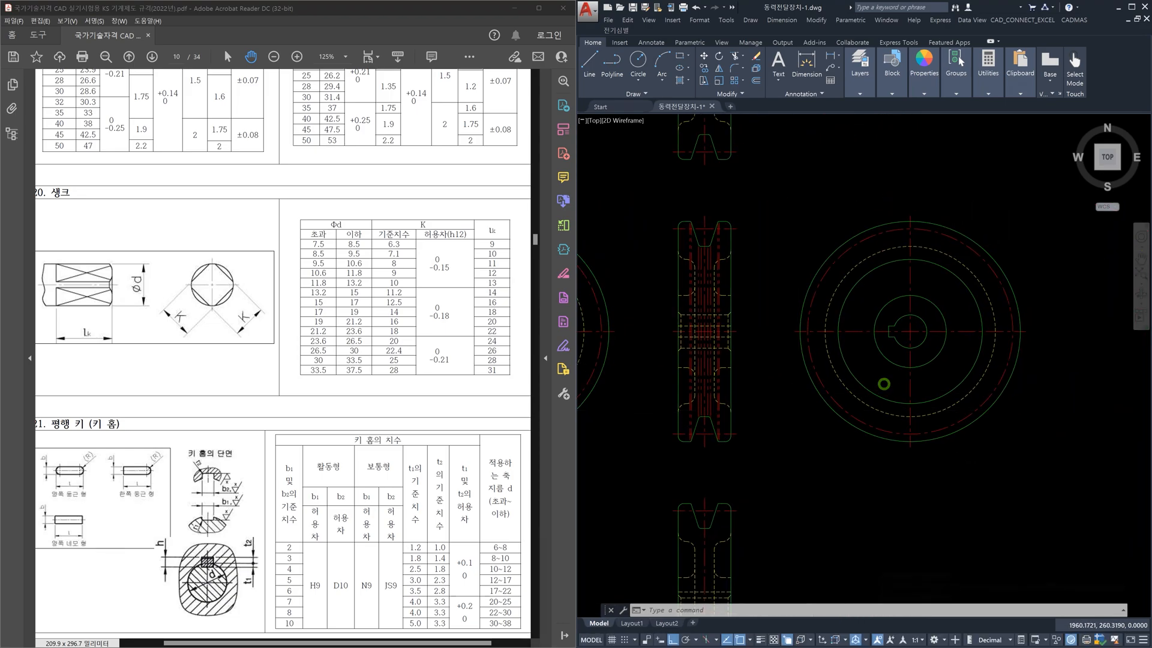
Mirror the middle grooved edge view about the vertical centreline of the original circular pulley view, keeping the original
{"action": "scroll", "coordinate": [830, 390], "scroll_direction": "down", "scroll_amount": 4}
{"action": "scroll", "coordinate": [828, 398], "scroll_direction": "up", "scroll_amount": 2}
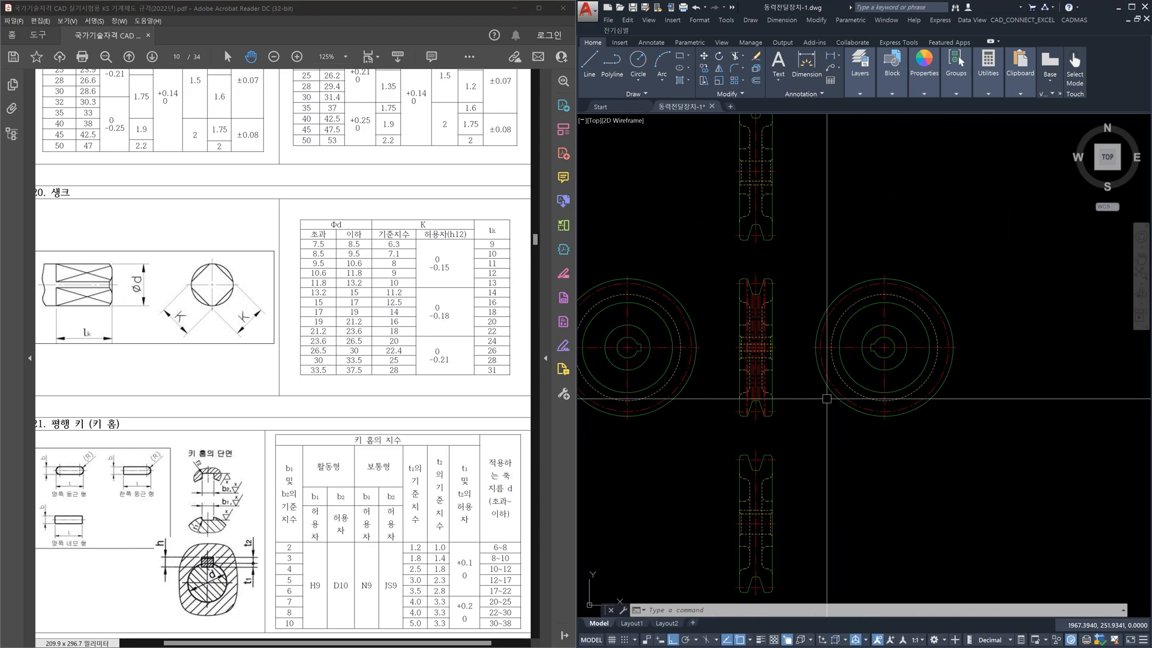
{"action": "type", "text": "mi"}
{"action": "key", "text": "Return"}
{"action": "left_click", "coordinate": [784, 424]}
{"action": "left_click", "coordinate": [715, 260]}
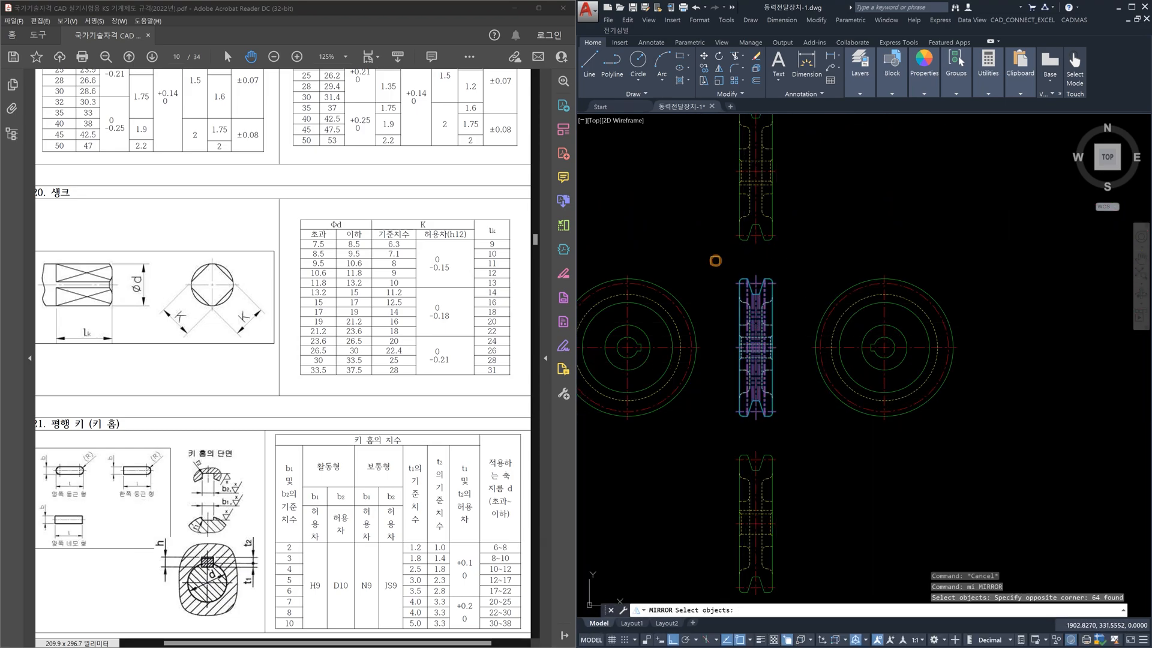
{"action": "key", "text": "Return"}
{"action": "left_click", "coordinate": [883, 347]}
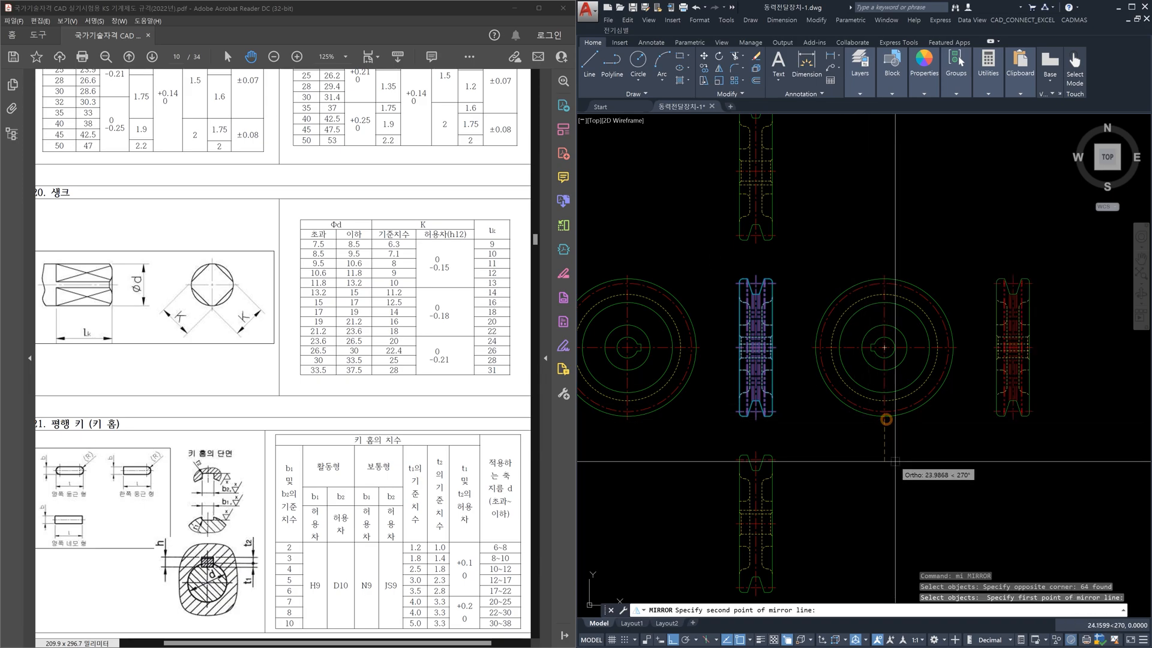
{"action": "left_click", "coordinate": [894, 462]}
{"action": "key", "text": "Return"}
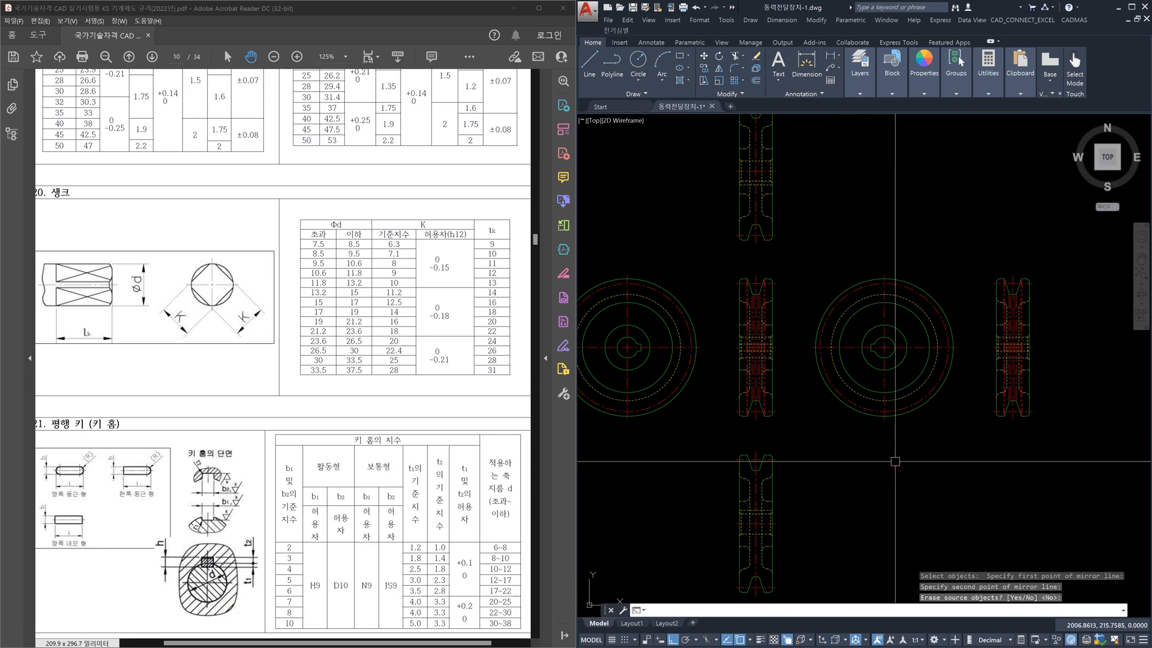
{"action": "key", "text": "Escape"}
Switch from the PDF standard to the reference assembly drawing 001 동력전달장치-1(측정용).dwg
{"action": "scroll", "coordinate": [906, 444], "scroll_direction": "down", "scroll_amount": 3}
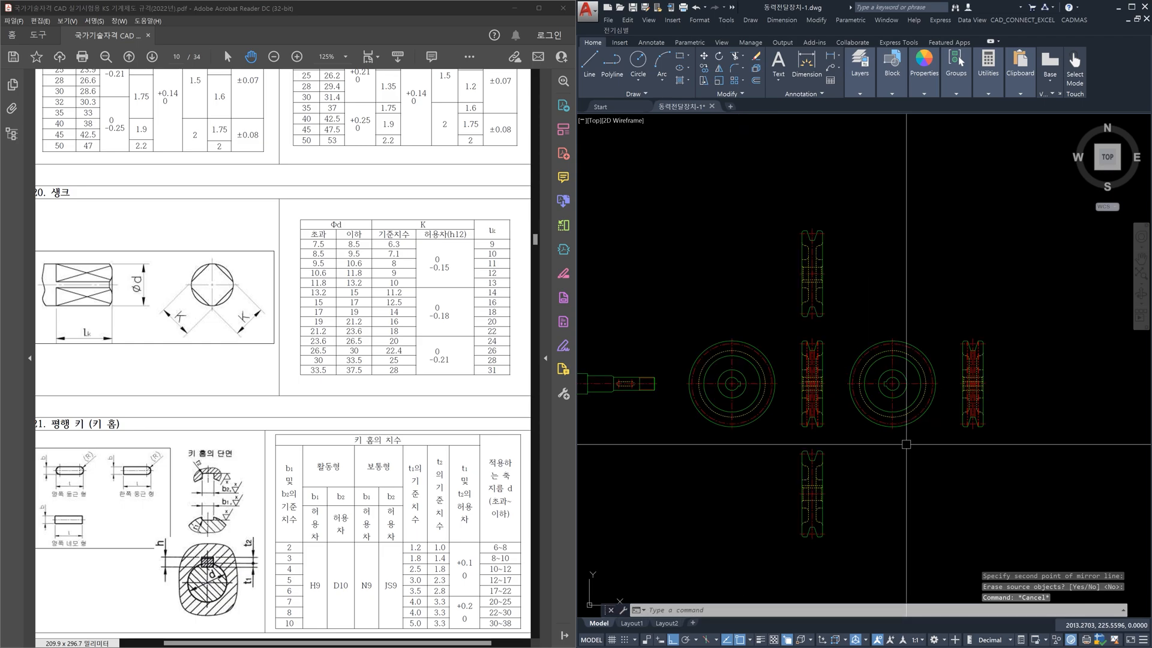
{"action": "scroll", "coordinate": [906, 444], "scroll_direction": "up", "scroll_amount": 3}
{"action": "middle_click_drag", "start_coordinate": [910, 444], "coordinate": [951, 450]}
{"action": "scroll", "coordinate": [952, 450], "scroll_direction": "down", "scroll_amount": 1}
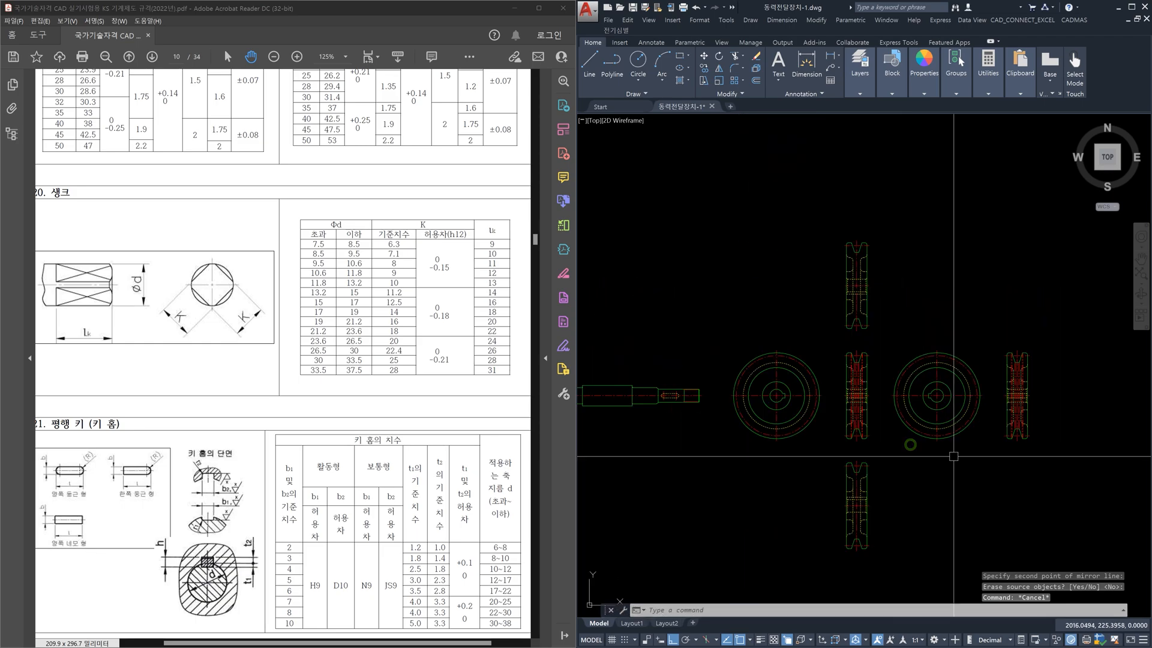
{"action": "scroll", "coordinate": [951, 450], "scroll_direction": "up", "scroll_amount": 1}
{"action": "scroll", "coordinate": [953, 457], "scroll_direction": "down", "scroll_amount": 1}
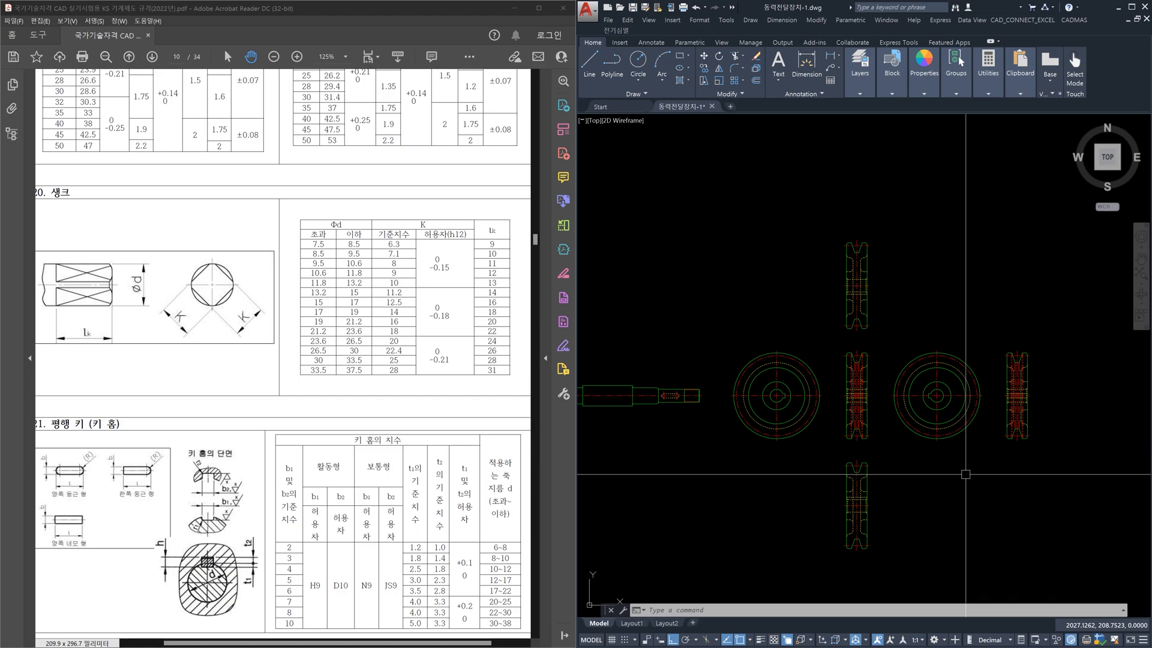
{"action": "key", "text": "alt+Tab"}
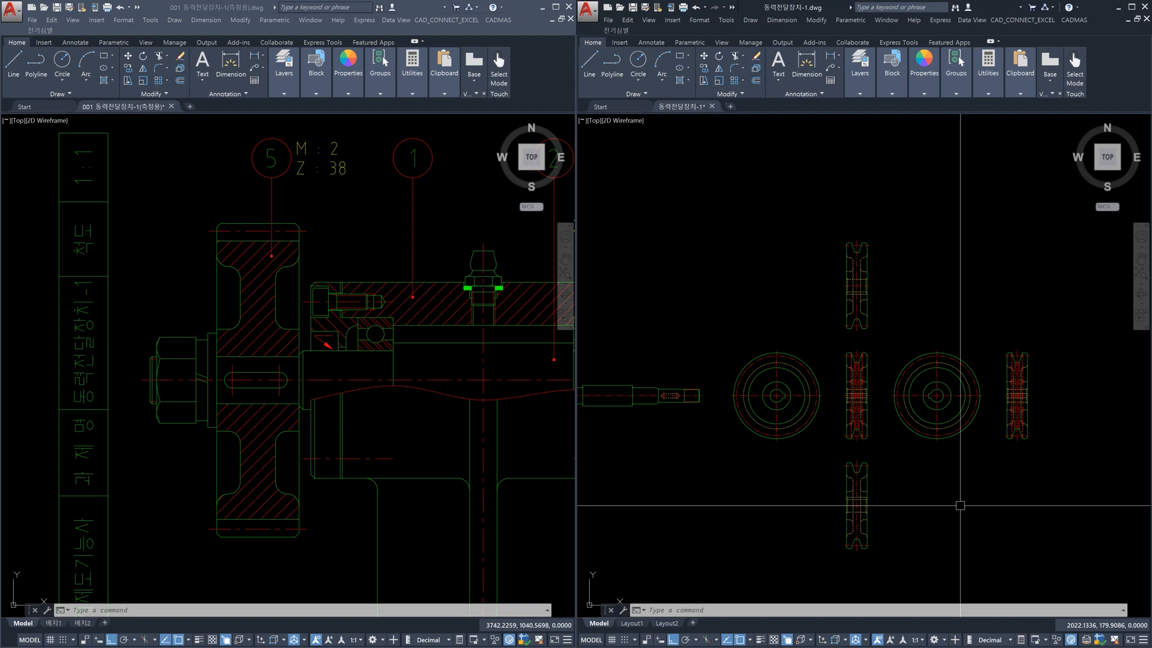